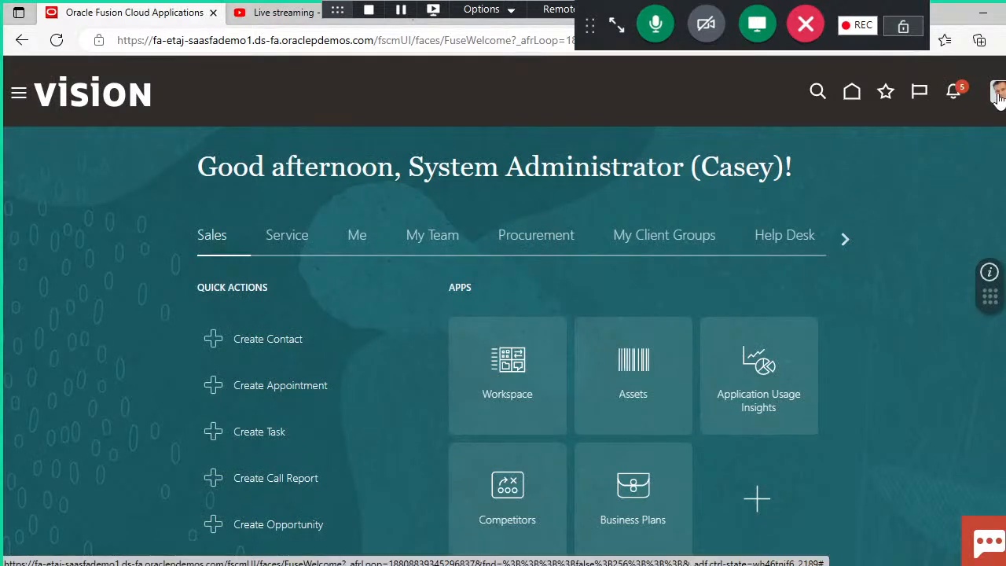
# Step: Open Setup and Maintenance and switch the setup offering to Financials
pyautogui.click(997, 93)
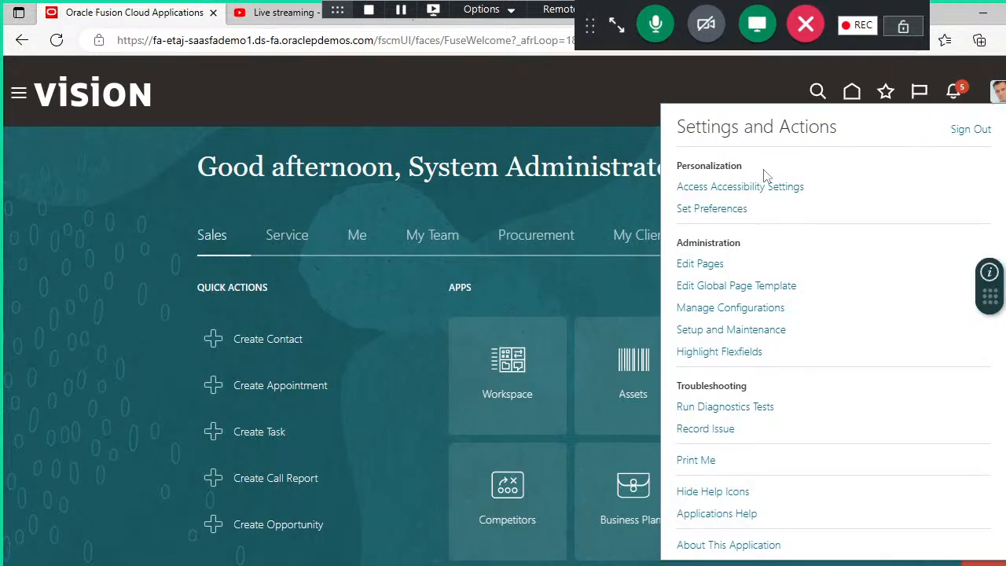
pyautogui.click(713, 331)
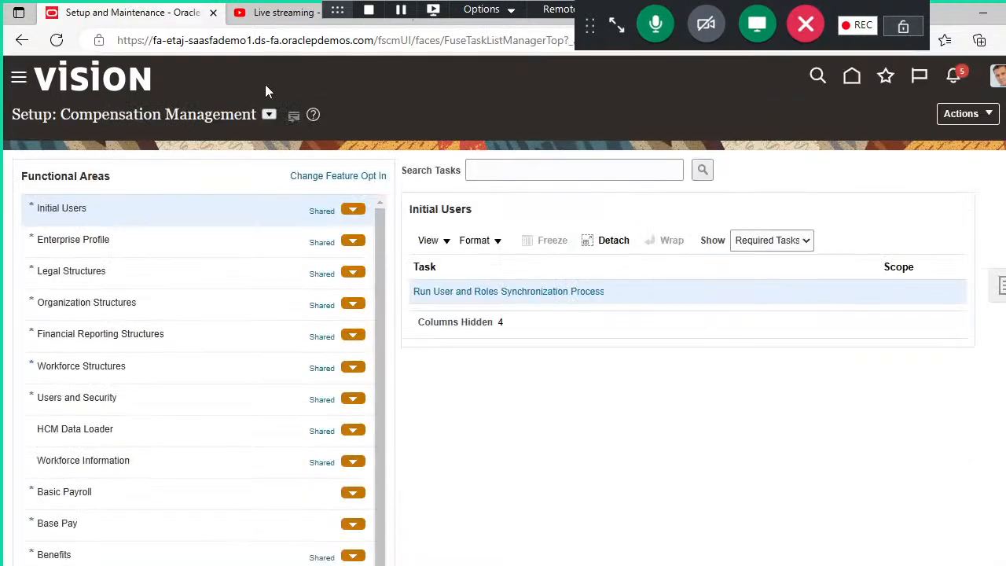
pyautogui.click(269, 115)
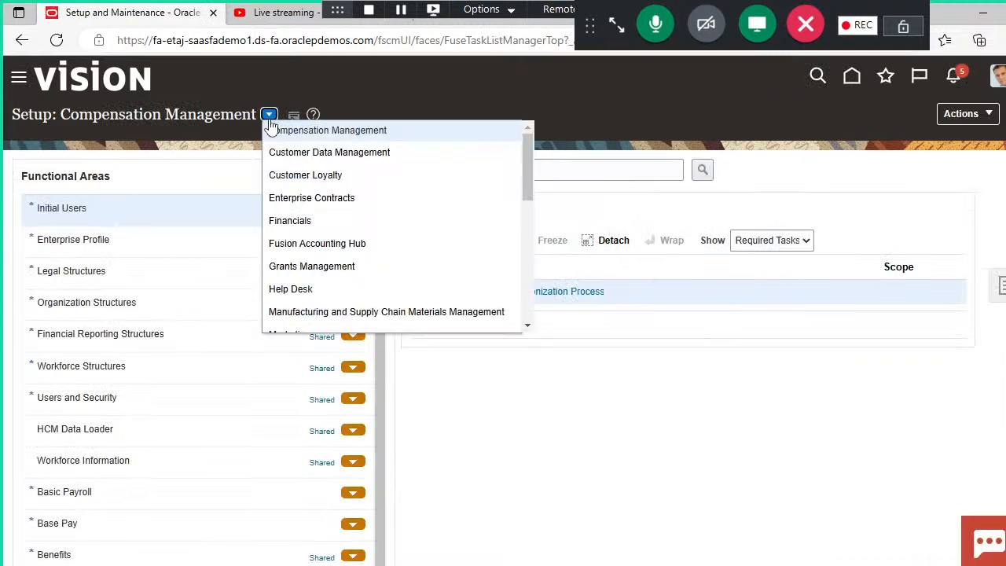
pyautogui.click(292, 222)
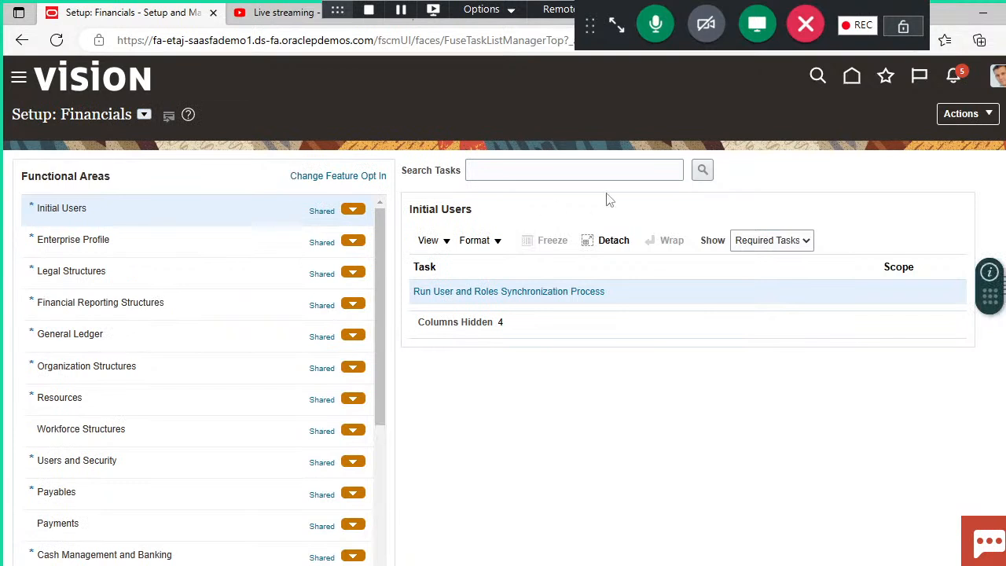
# Step: Search the setup tasks for "manage chart%" and open the Manage Chart of Accounts Value Sets task
pyautogui.click(606, 170)
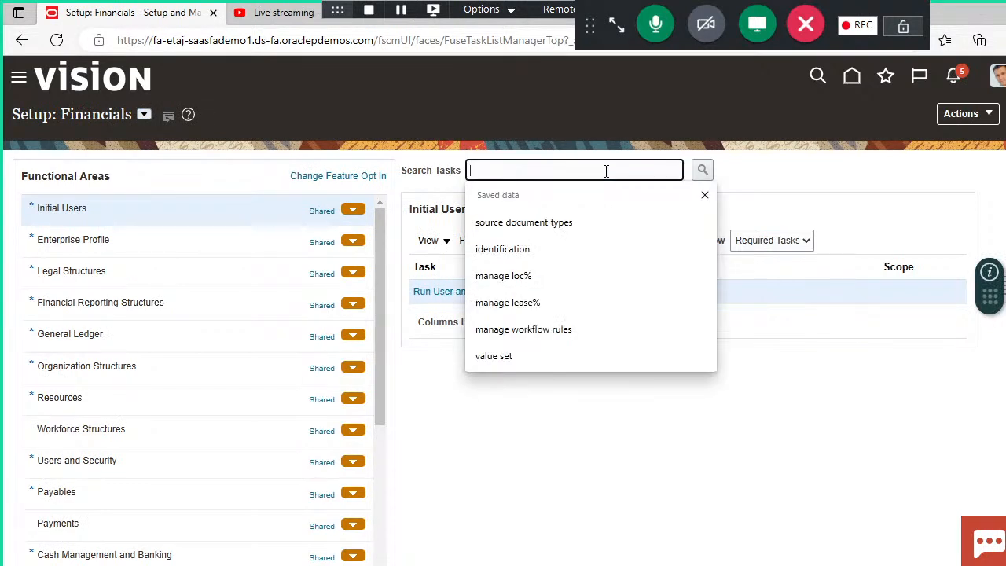
pyautogui.write('mana')
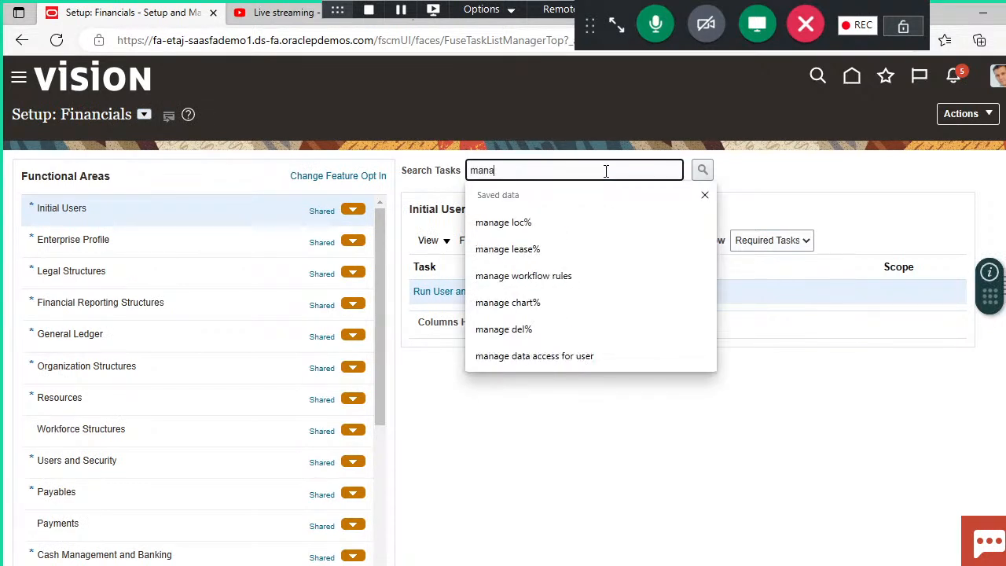
pyautogui.write('ge chart%')
pyautogui.click(597, 221)
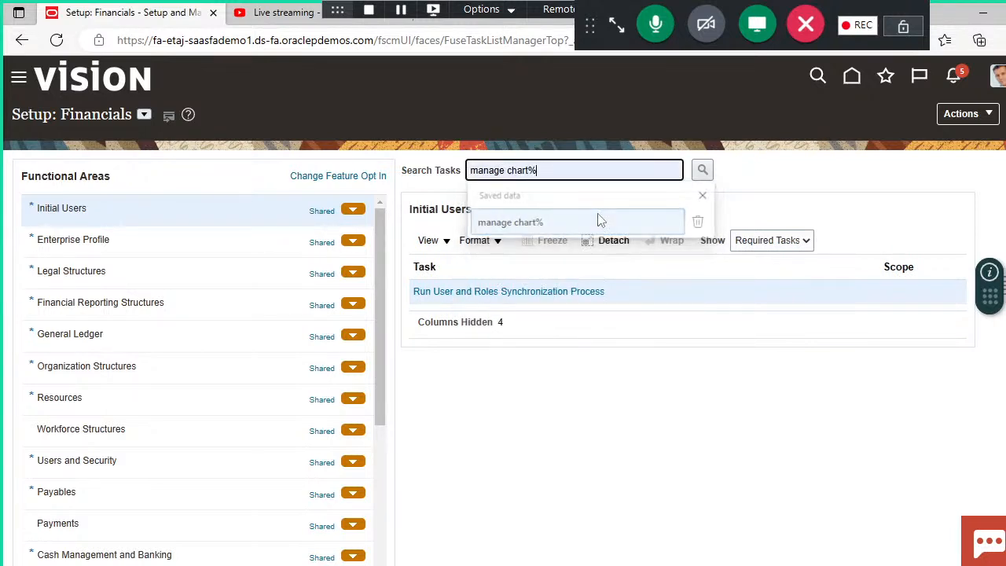
pyautogui.click(703, 173)
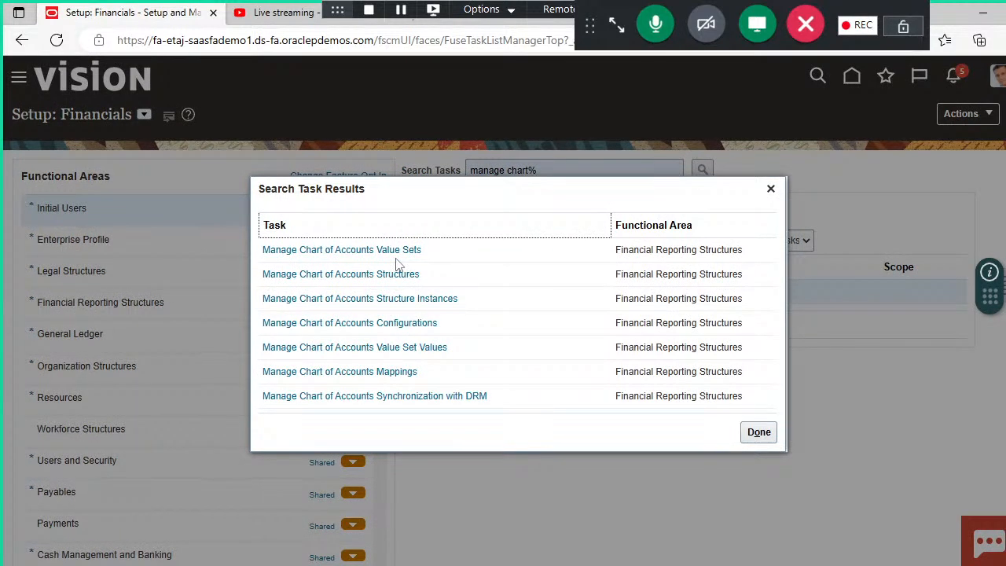
pyautogui.click(340, 249)
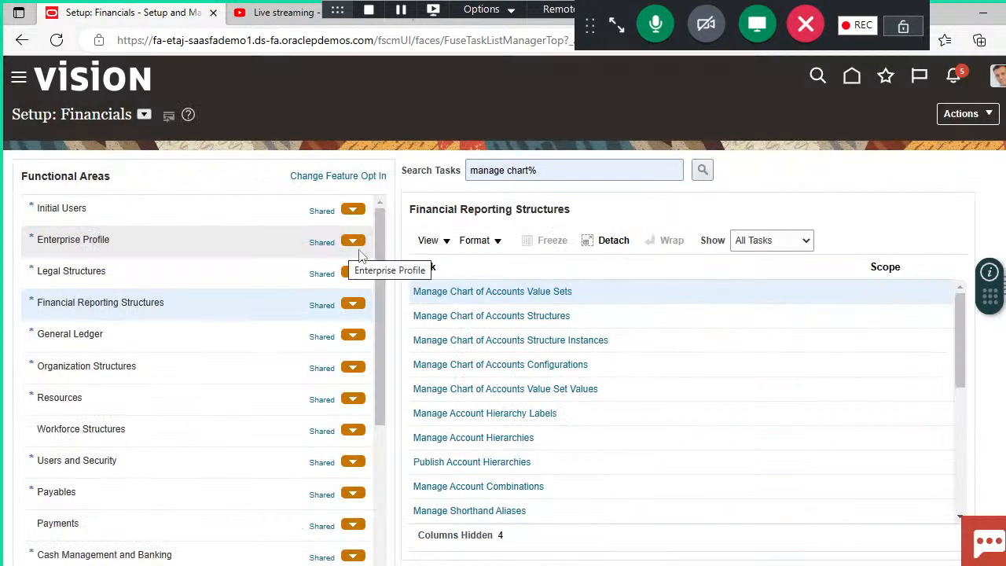
pyautogui.click(475, 291)
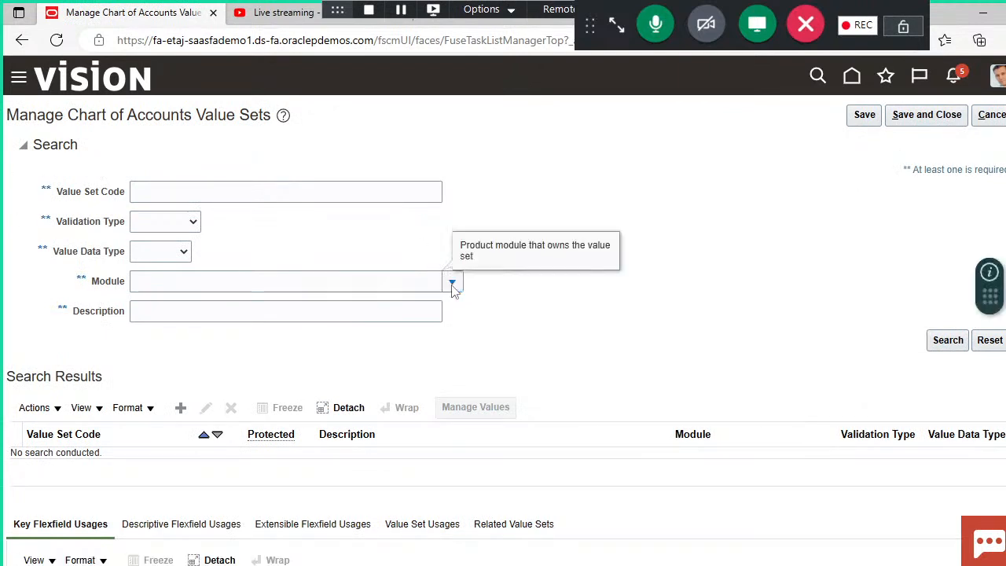
# Step: Search the existing value sets by the General Ledger module and start creating a new value set
pyautogui.click(453, 290)
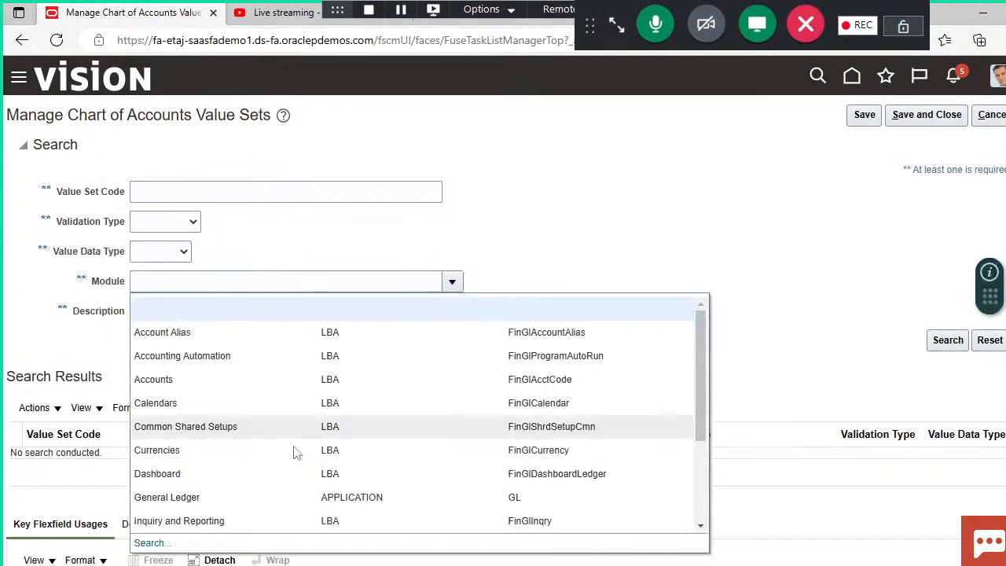
pyautogui.click(257, 492)
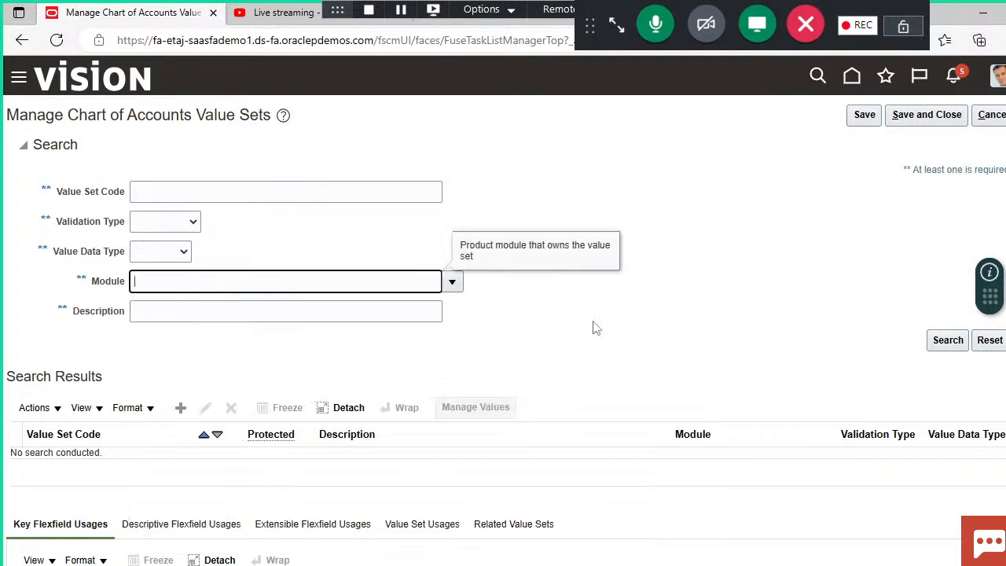
pyautogui.click(947, 346)
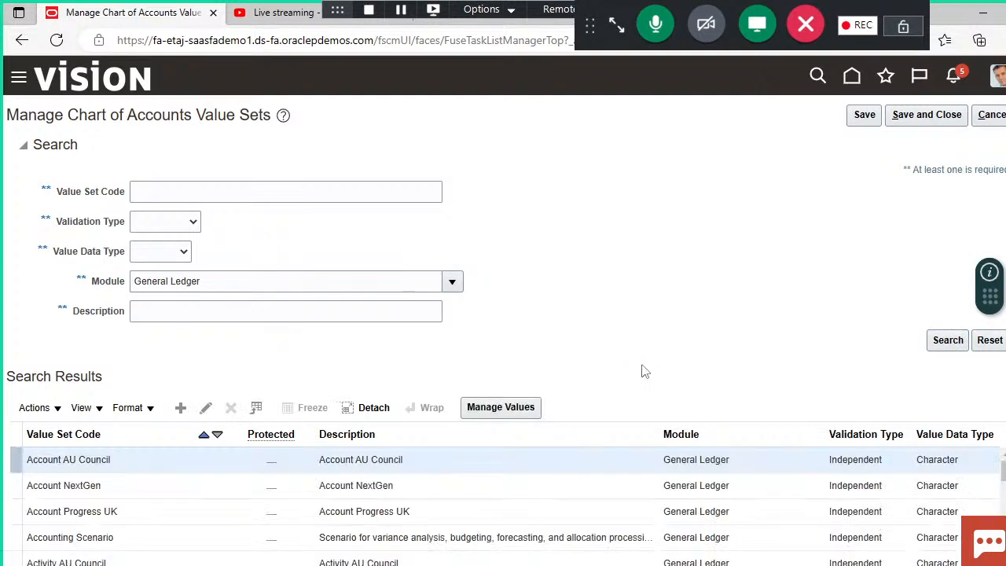
pyautogui.scroll(-3, 572, 417)
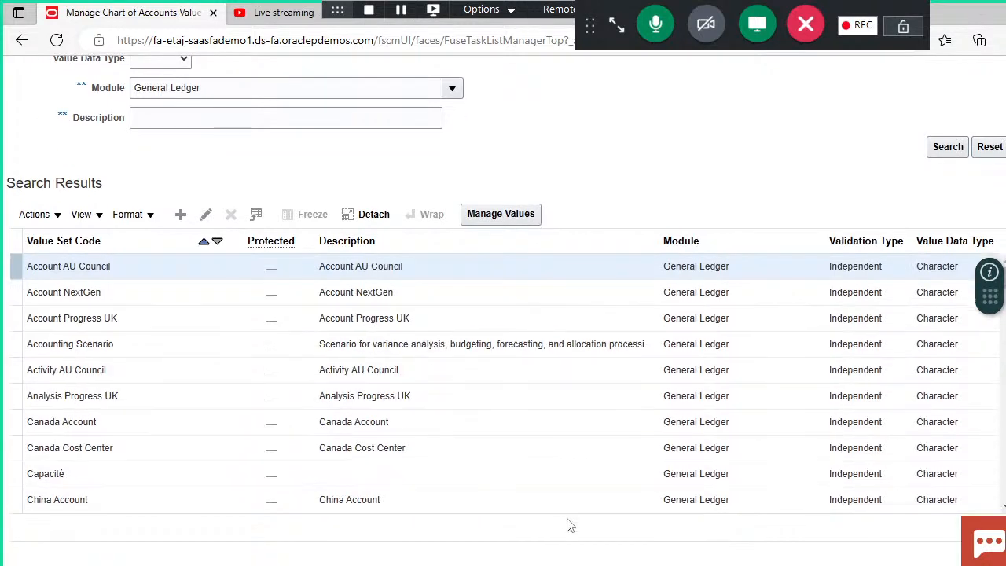
pyautogui.scroll(3, 503, 315)
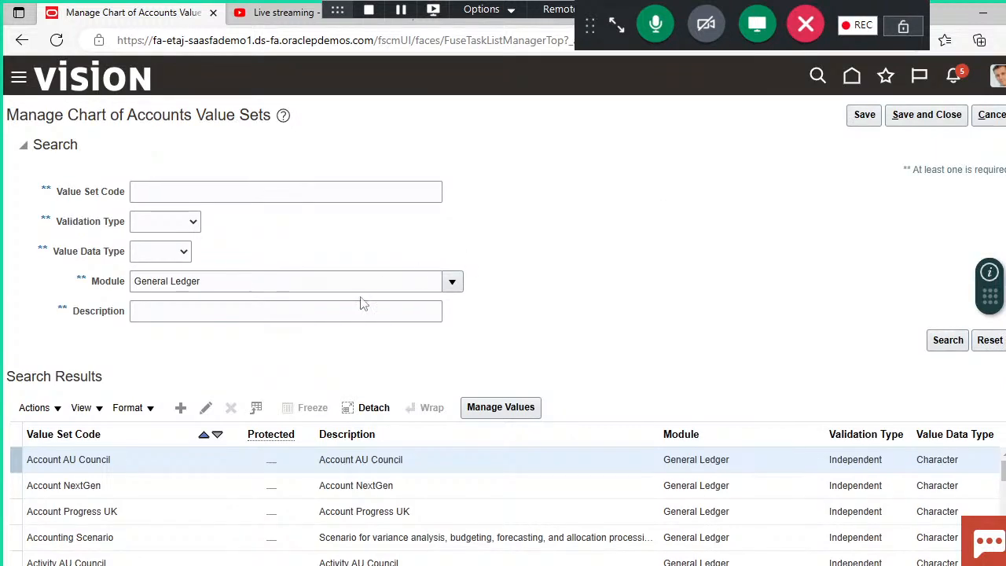
pyautogui.click(183, 409)
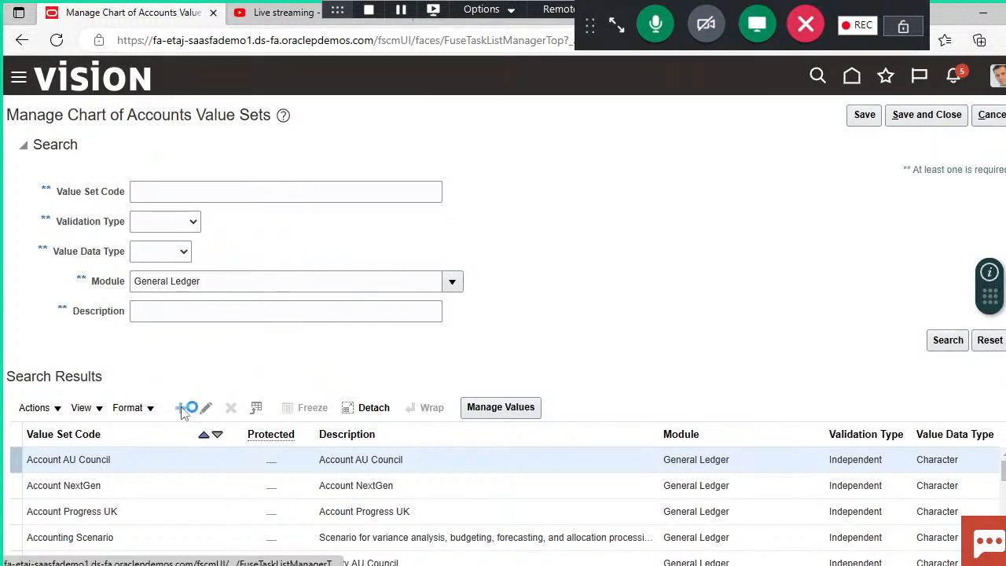
# Step: Switch to the Chart of Accounts structure presentation in PowerPoint, review the Fusion COA segments, and return to the value set form in the browser
pyautogui.click(597, 565)
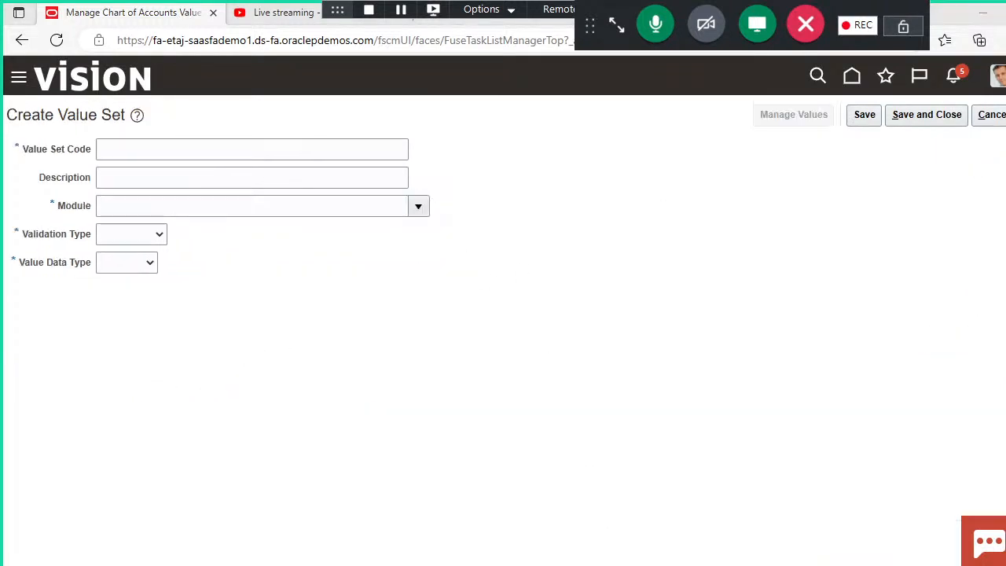
pyautogui.click(512, 515)
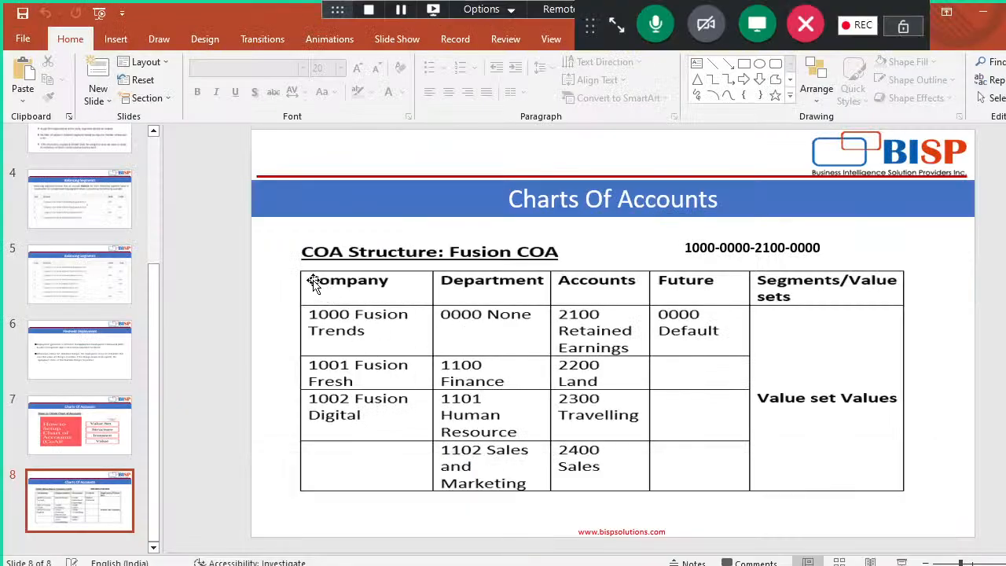
pyautogui.moveTo(312, 280)
pyautogui.mouseDown()
pyautogui.moveTo(366, 286)
pyautogui.moveTo(315, 278)
pyautogui.mouseUp()
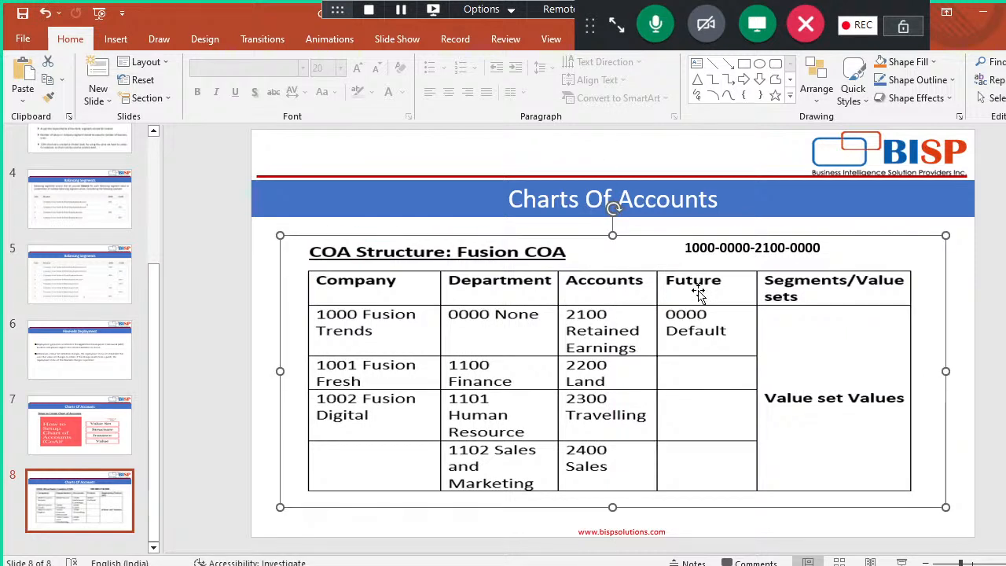
pyautogui.click(212, 281)
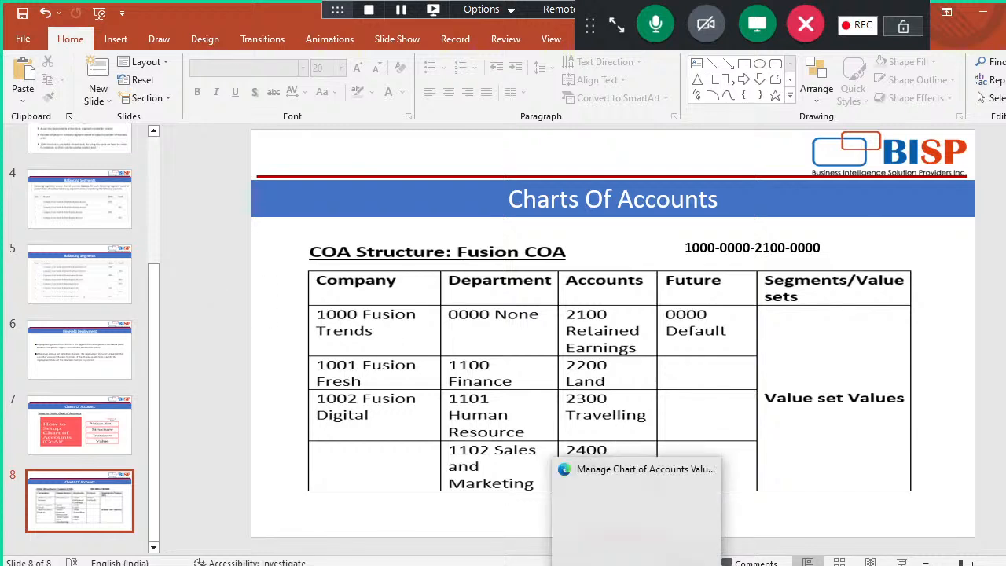
pyautogui.click(521, 565)
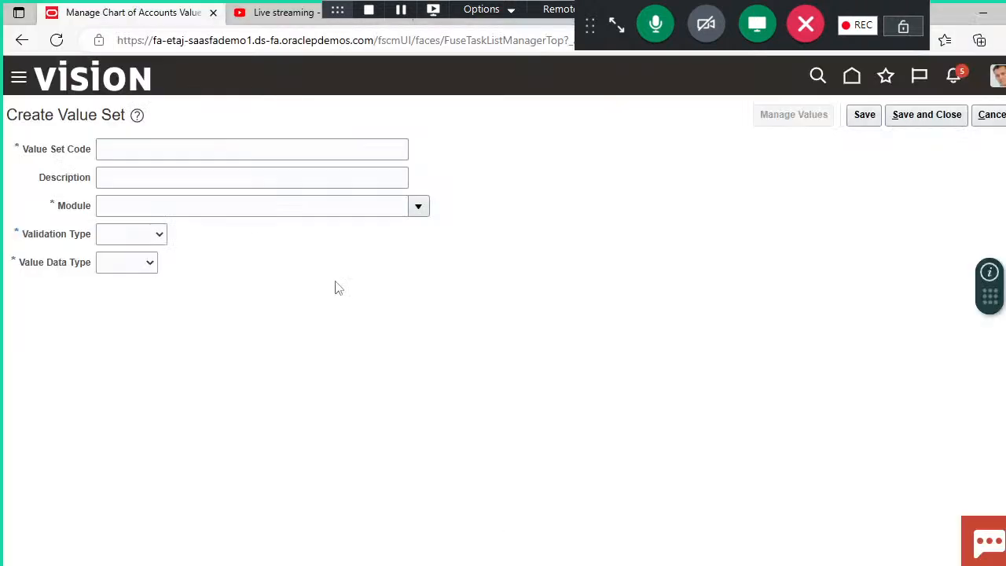
# Step: Enter DEMO_VALUE_COMPANY as the new value set's code, leaving the description blank
pyautogui.click(250, 146)
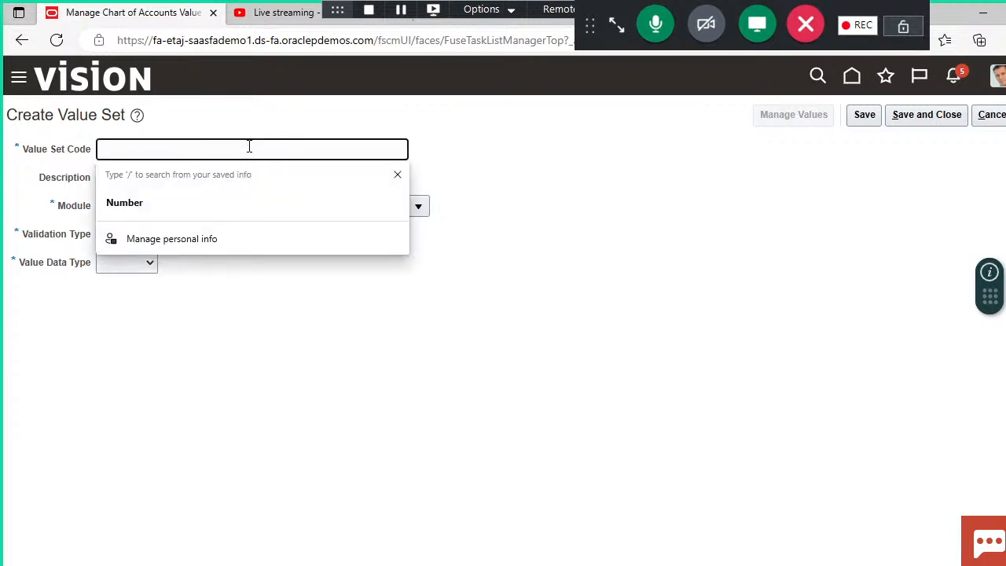
pyautogui.write('DEMO')
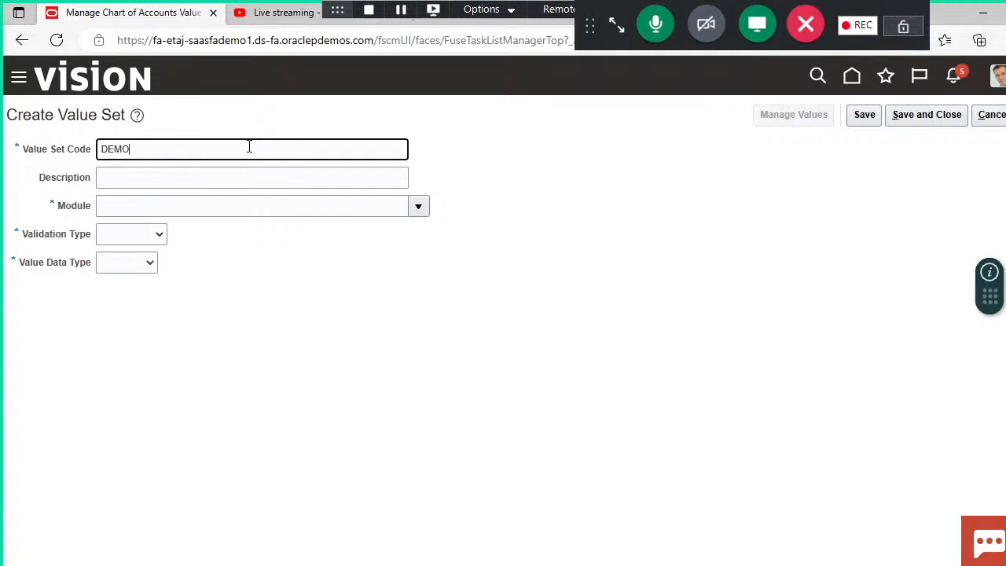
pyautogui.write('_VALUE')
pyautogui.write('_COMPANY')
pyautogui.click(307, 180)
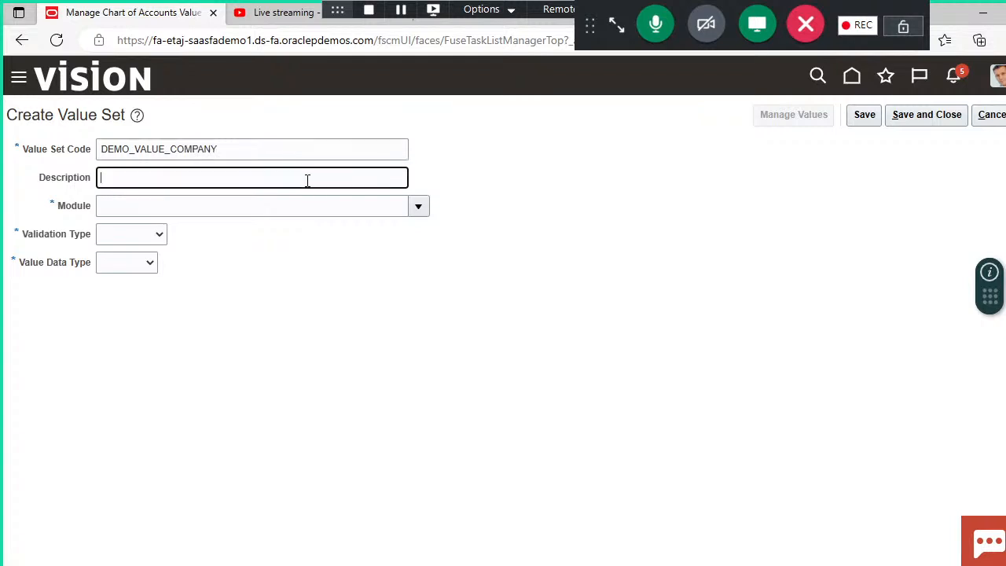
pyautogui.click(321, 236)
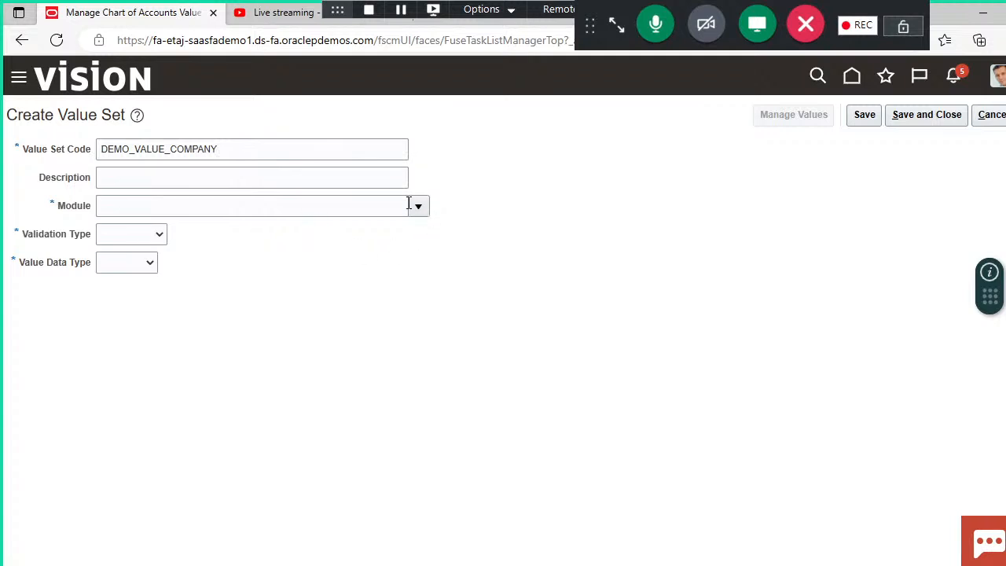
# Step: Set the value set's module to General Ledger, validation type to Independent, and value data type to Character
pyautogui.click(416, 208)
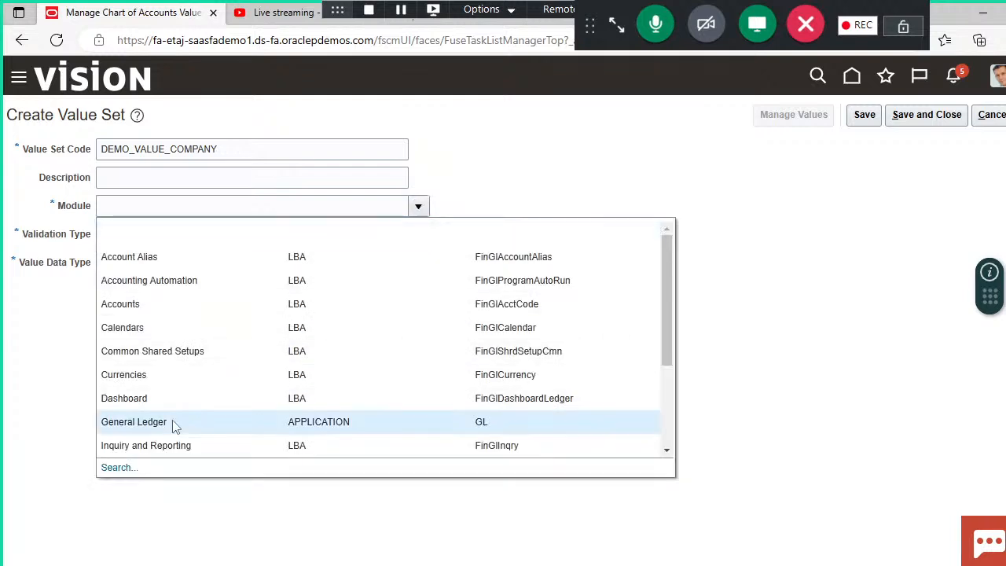
pyautogui.click(174, 425)
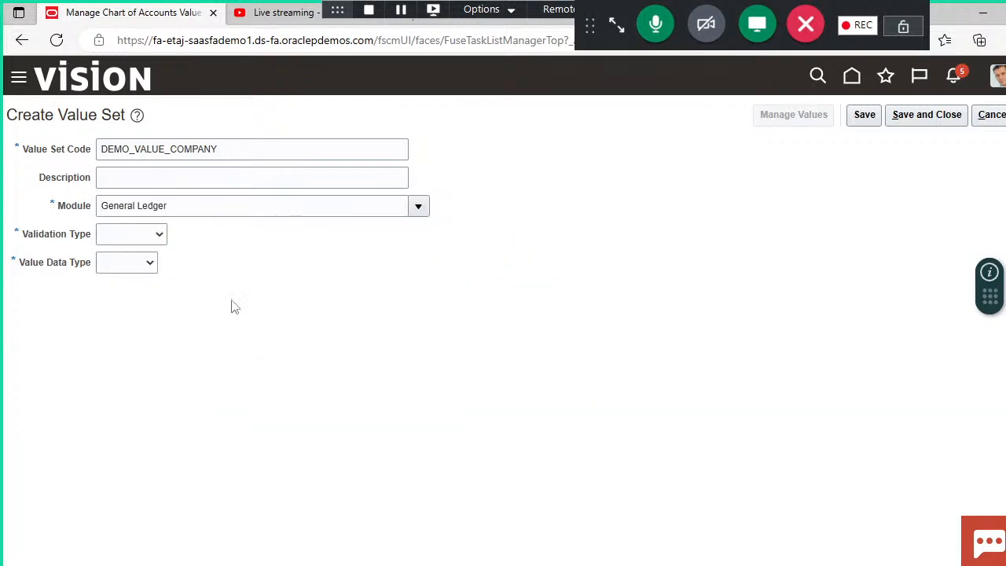
pyautogui.click(161, 234)
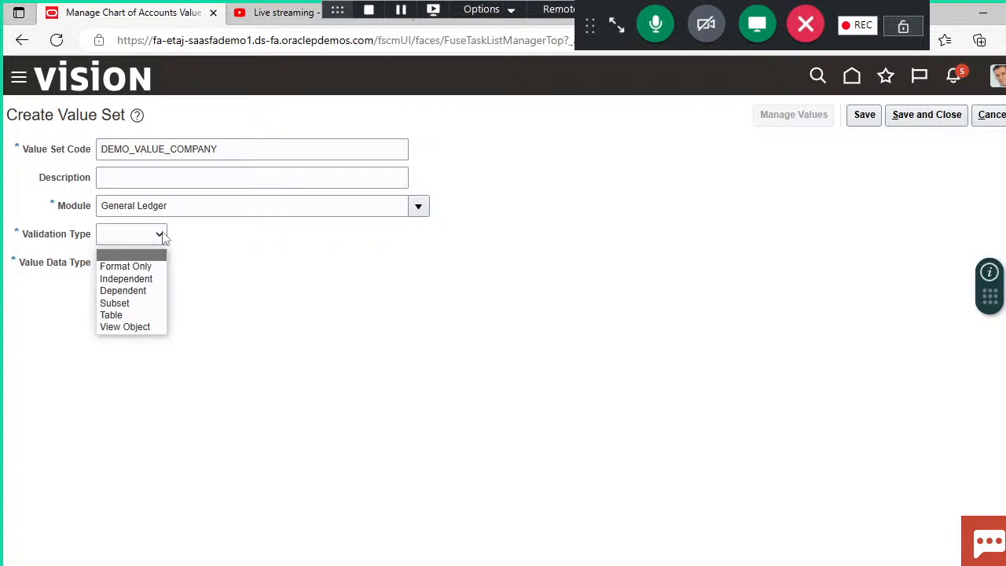
pyautogui.click(149, 279)
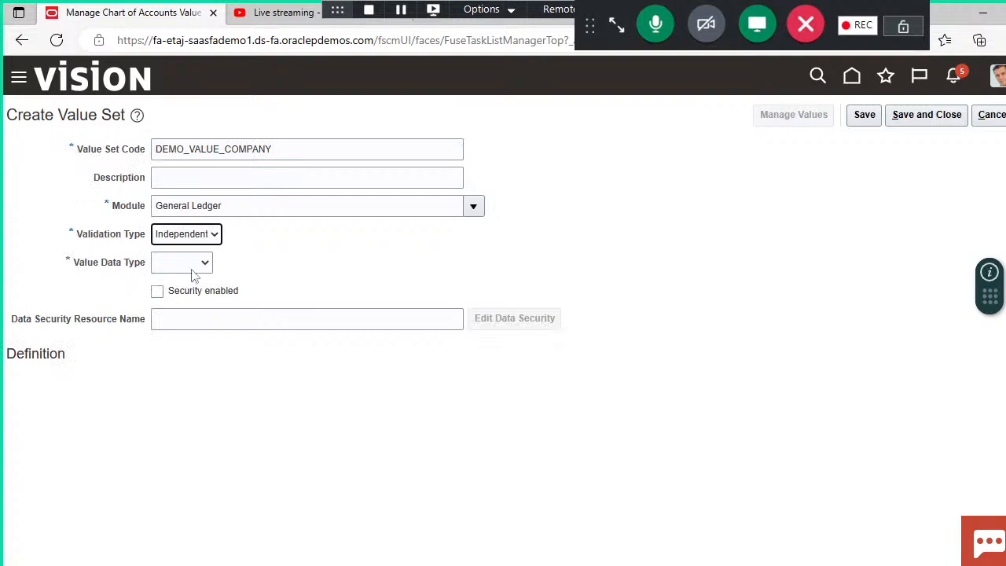
pyautogui.click(207, 265)
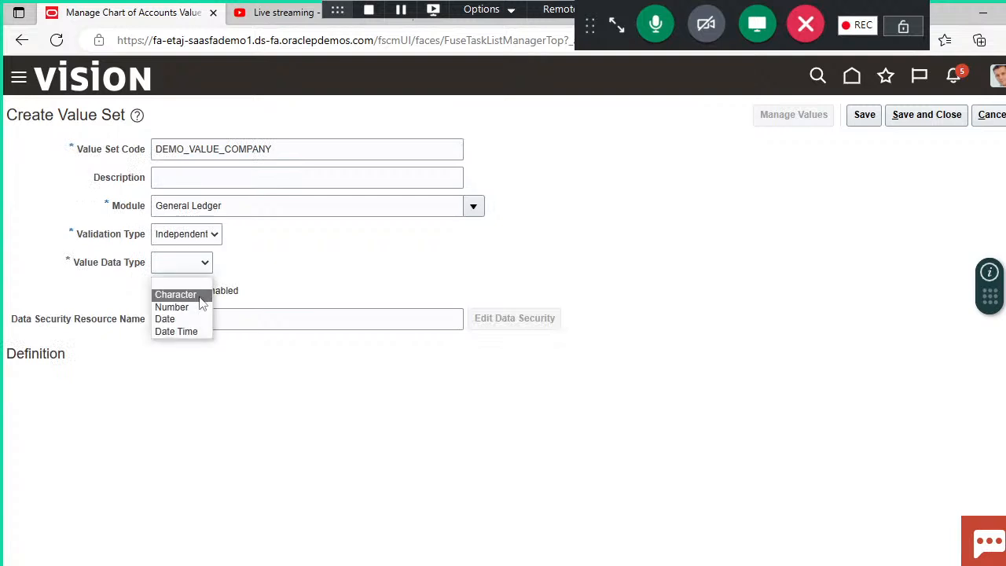
pyautogui.click(198, 295)
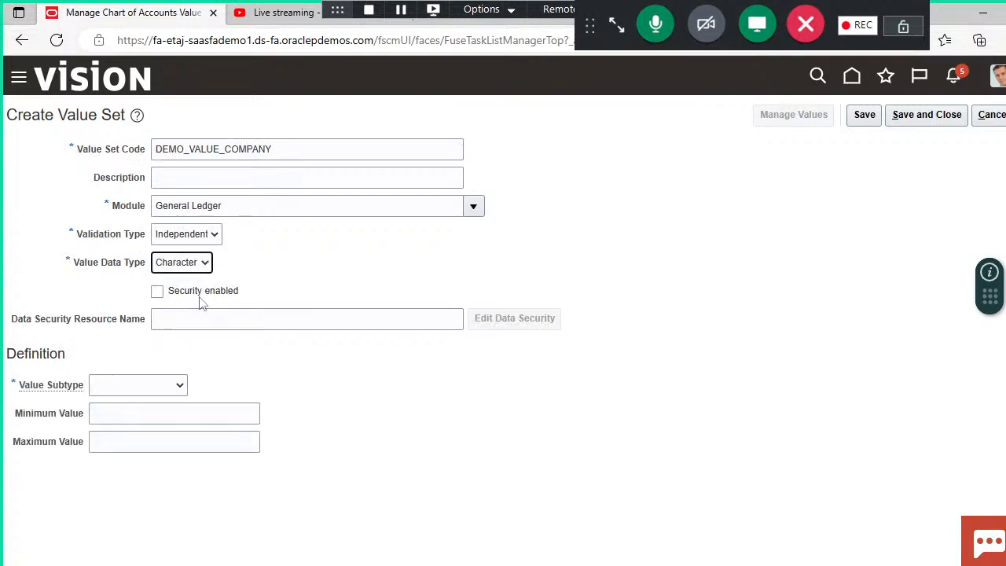
pyautogui.click(275, 273)
# Step: Set the value subtype to Text and the maximum length to 4, consulting the COA structure slide in PowerPoint for the company code length
pyautogui.click(186, 385)
pyautogui.click(162, 421)
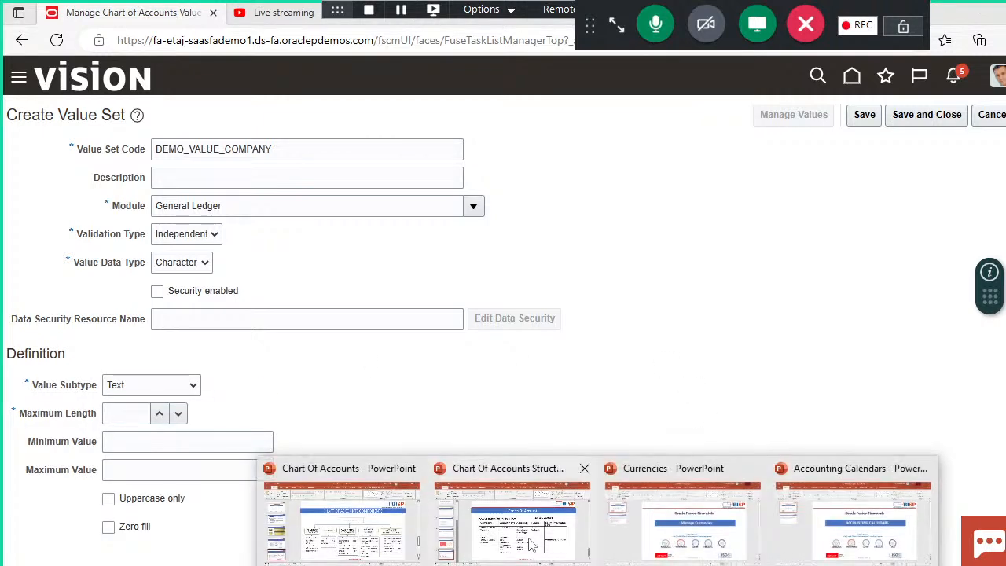
pyautogui.click(531, 542)
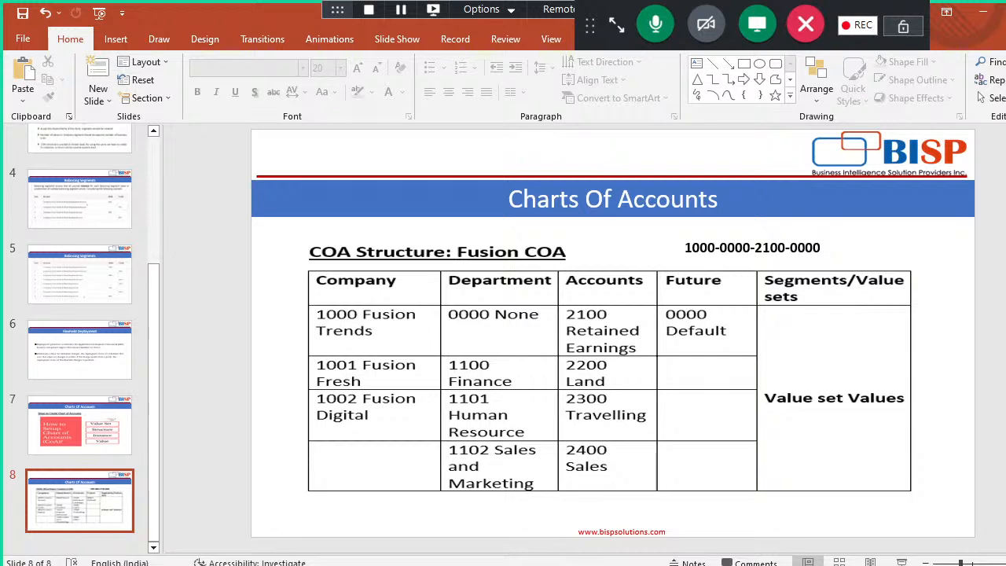
pyautogui.click(443, 564)
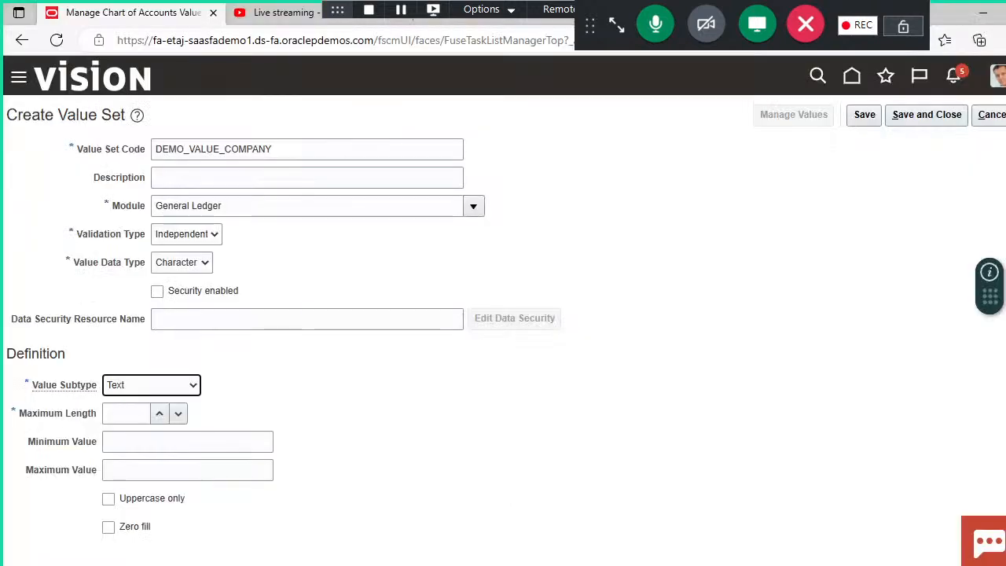
pyautogui.click(126, 417)
pyautogui.write('4')
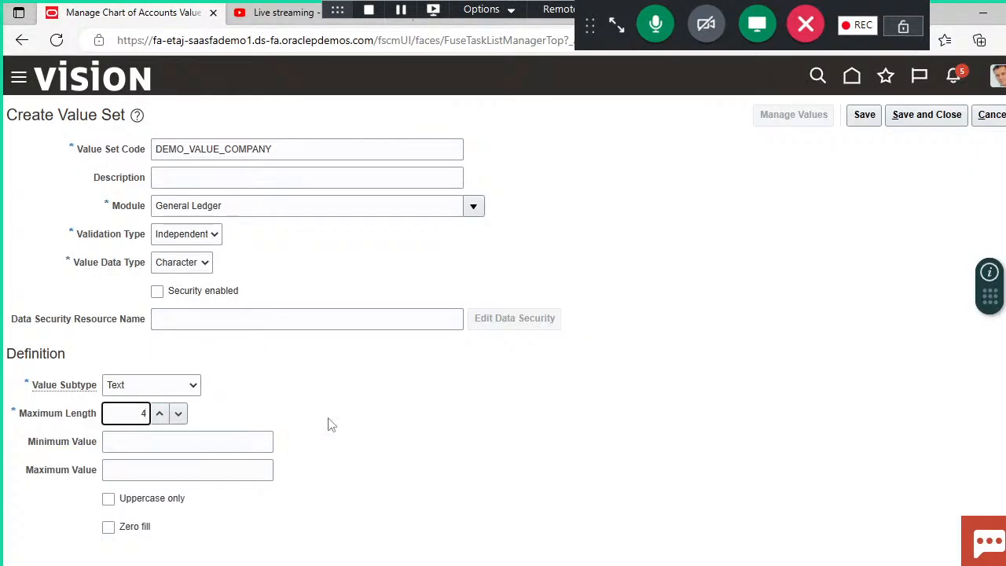
# Step: Save the DEMO_VALUE_COMPANY value set and return to the list of chart of accounts value sets
pyautogui.click(335, 425)
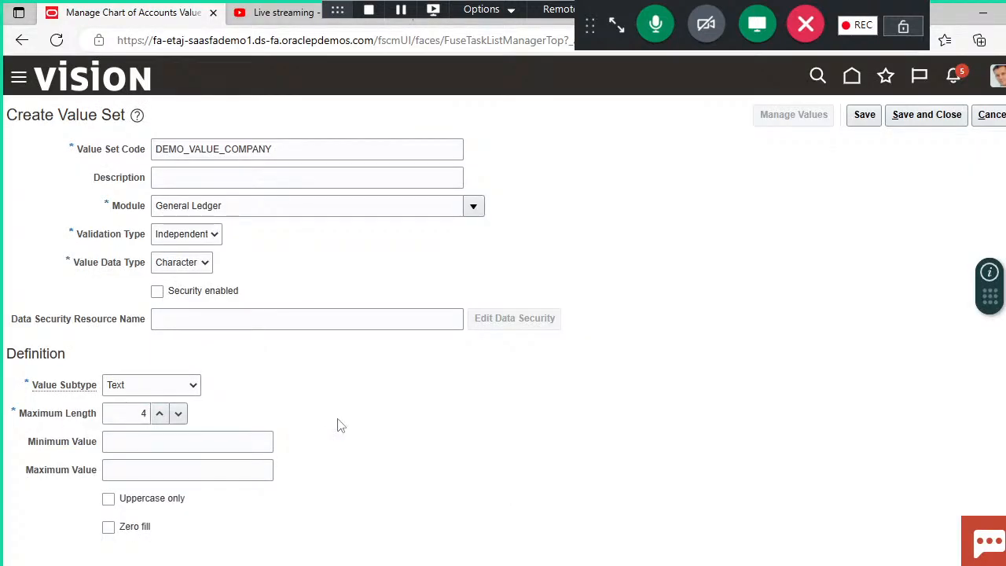
pyautogui.click(924, 116)
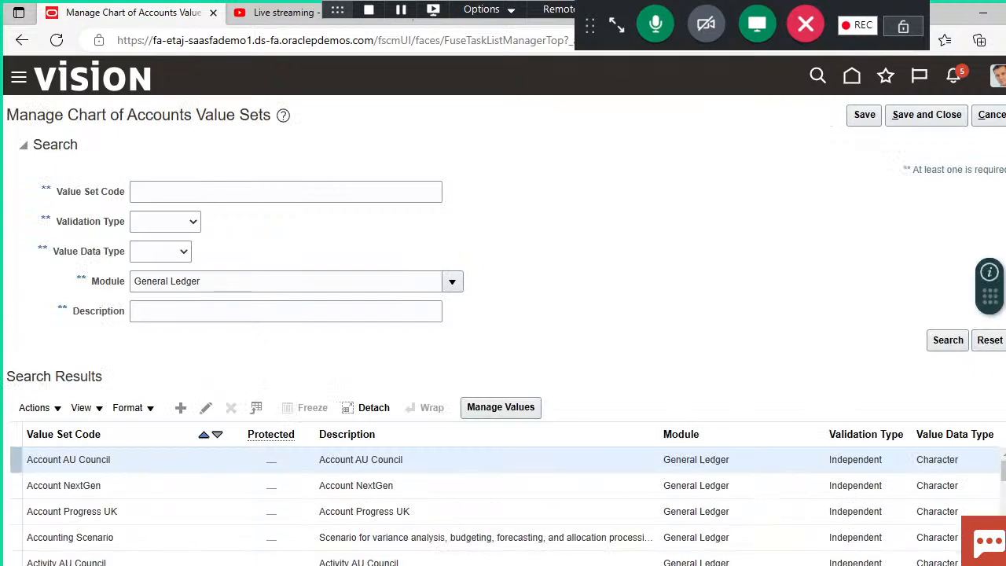
pyautogui.click(504, 542)
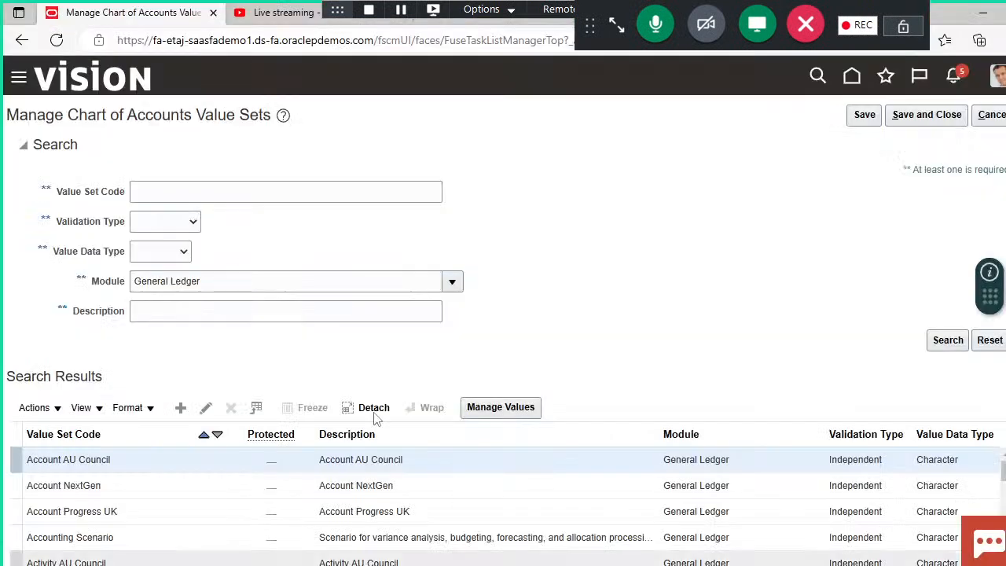
# Step: Start a new value set for the department segment and enter DEMO_VALUE_DEP as its code
pyautogui.click(181, 408)
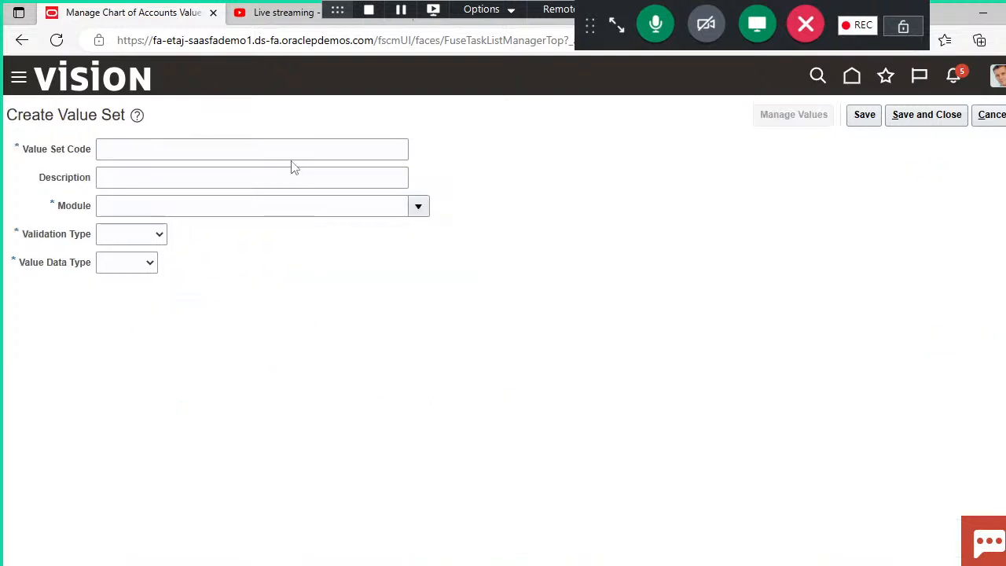
pyautogui.click(283, 149)
pyautogui.write('DEMO_VALUE_DEP')
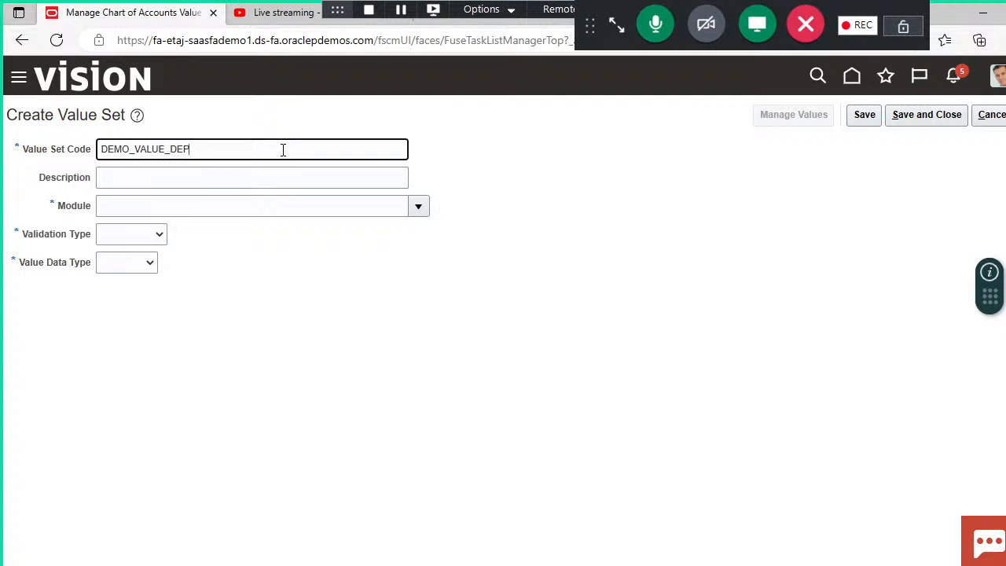
pyautogui.click(309, 277)
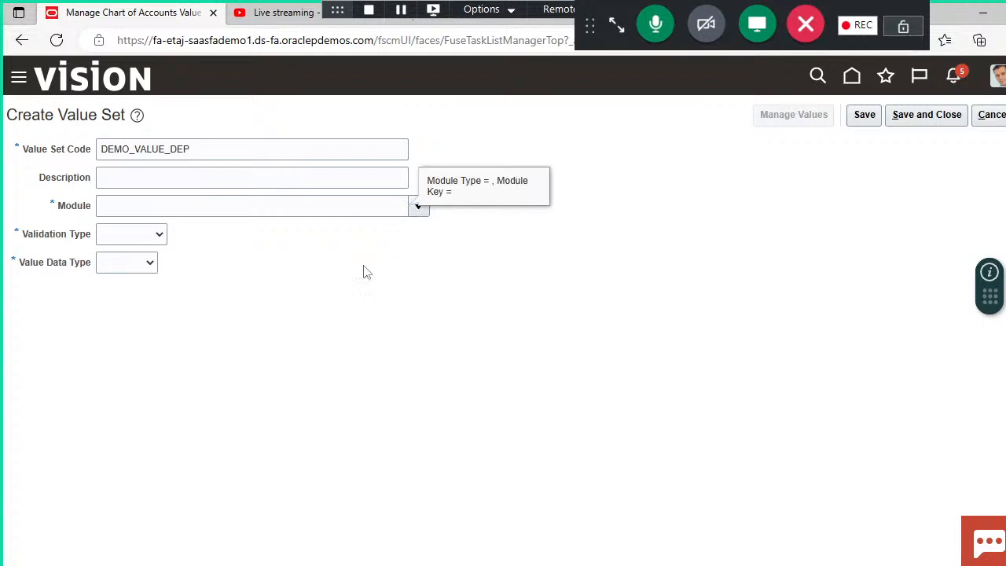
# Step: Set the DEMO_VALUE_DEP value set's module to General Ledger, validation type to Independent, and value data type to Character
pyautogui.click(198, 260)
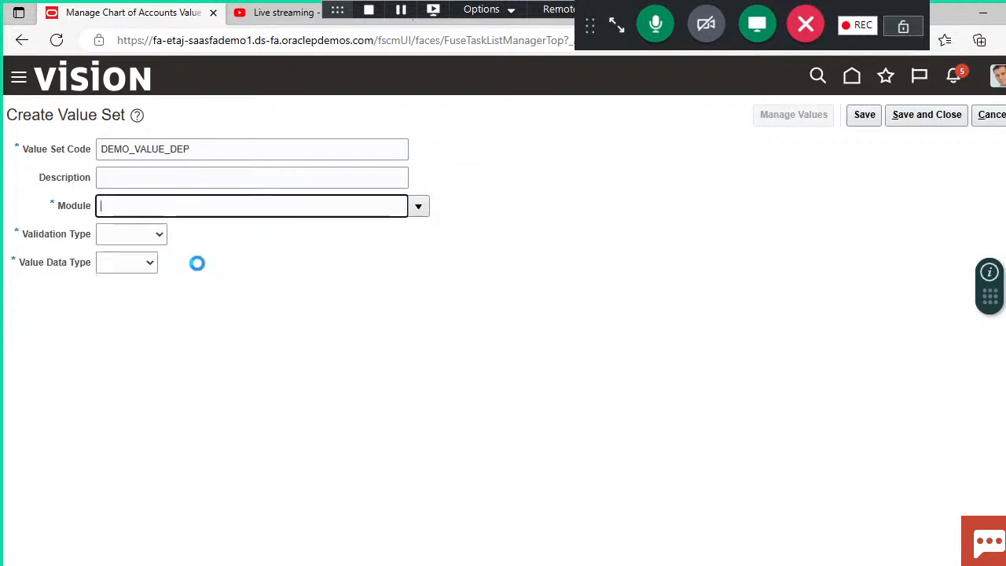
pyautogui.click(157, 235)
pyautogui.click(140, 278)
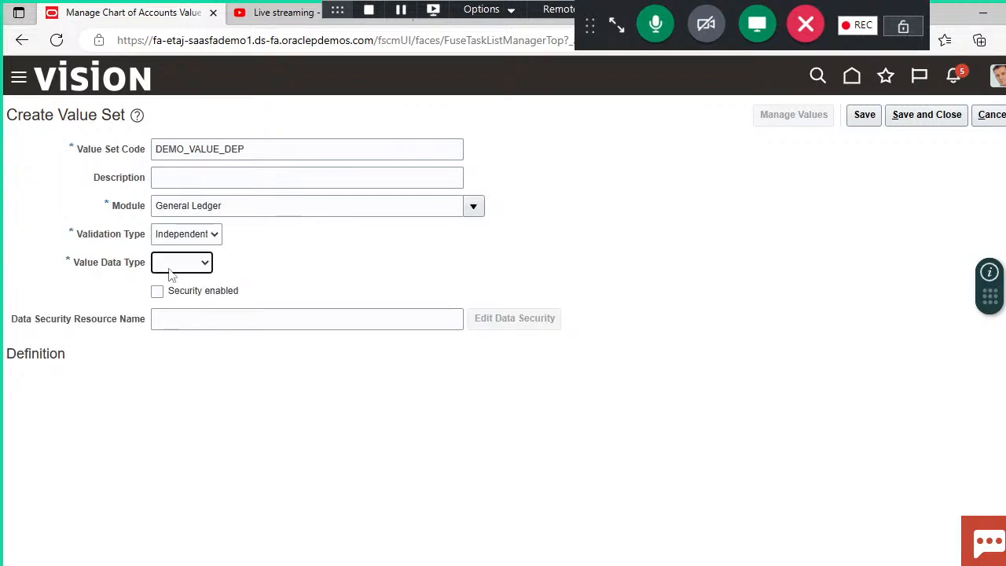
pyautogui.click(203, 263)
pyautogui.click(197, 299)
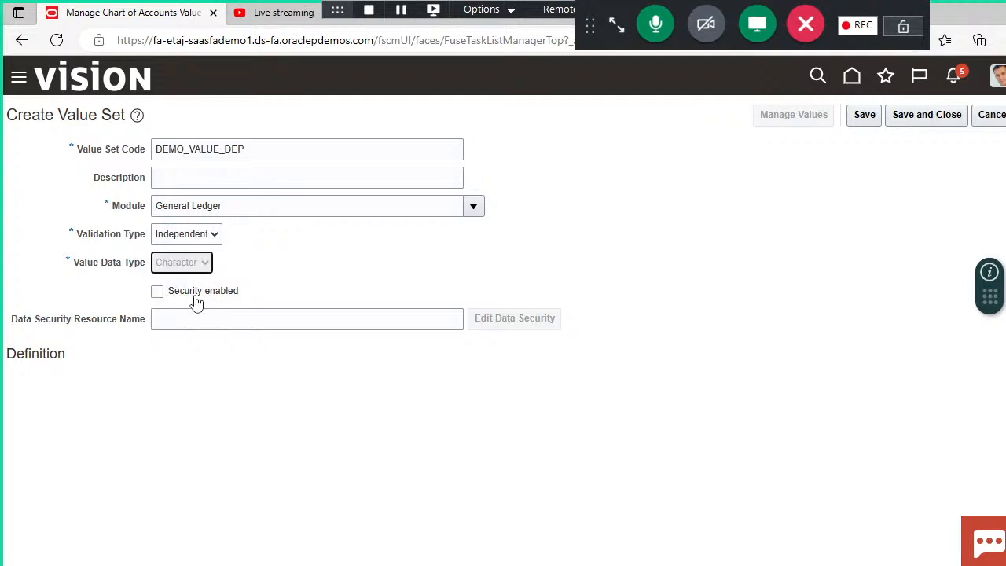
# Step: Set the department value set's subtype to Text and maximum length to 4, and save and close it
pyautogui.click(179, 386)
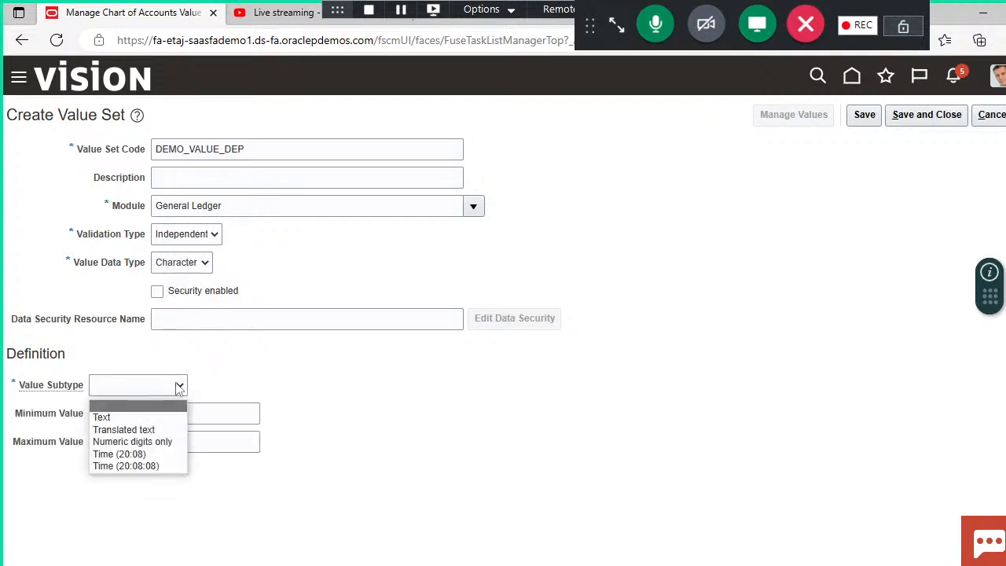
pyautogui.click(158, 418)
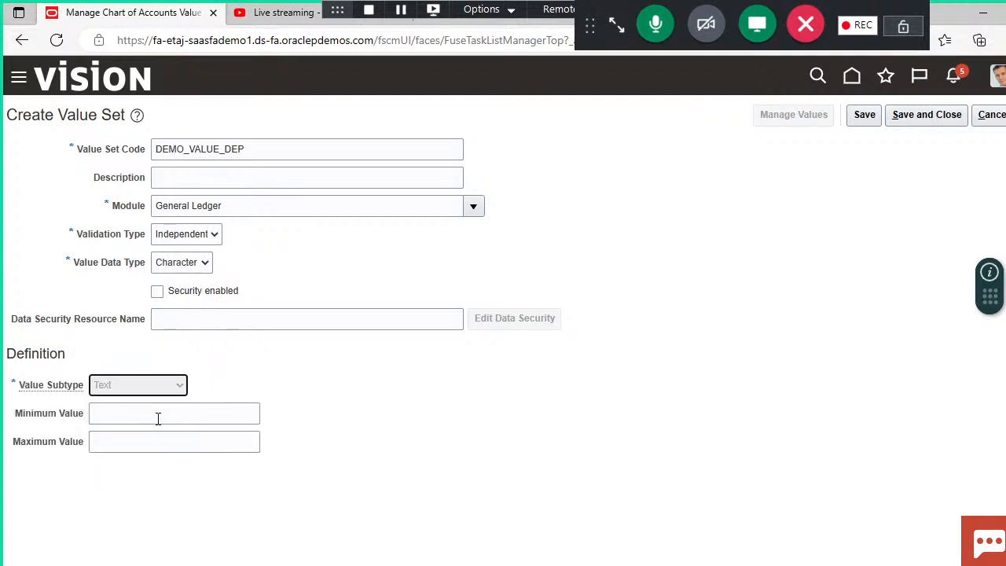
pyautogui.click(135, 415)
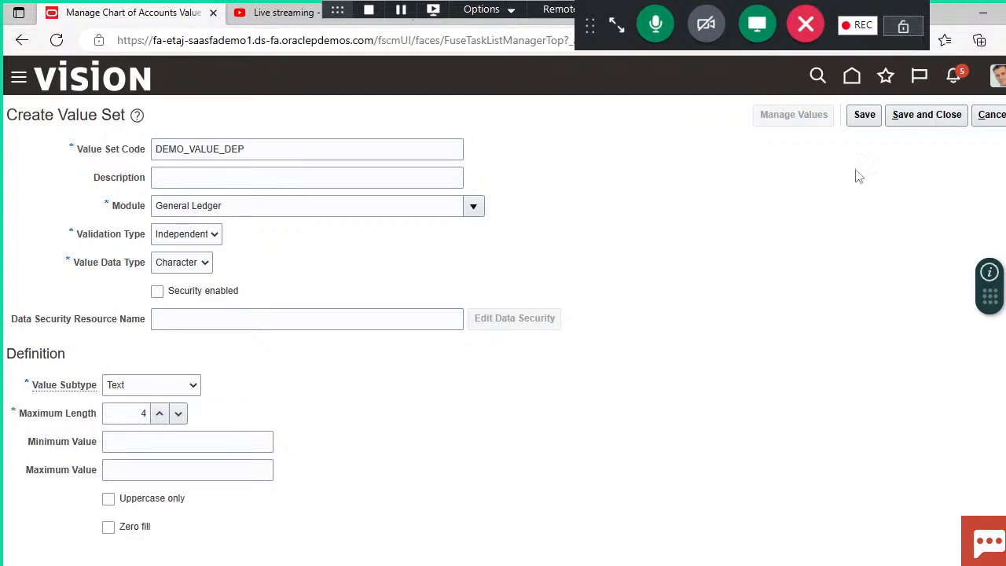
pyautogui.click(912, 118)
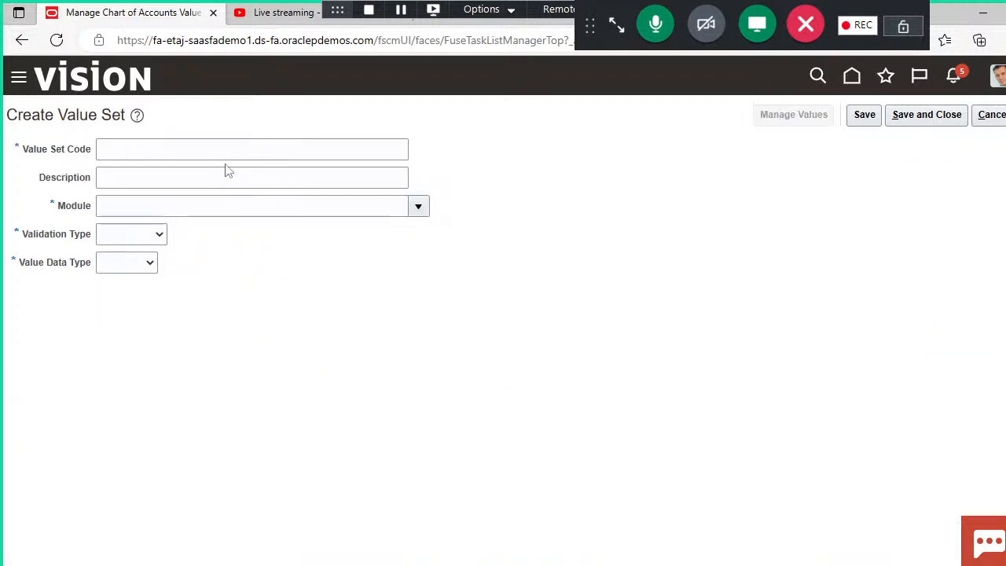
# Step: Start another value set for the account segment and enter DEMO_VALUE_ACCOUNT as its code
pyautogui.click(220, 149)
pyautogui.write('DE')
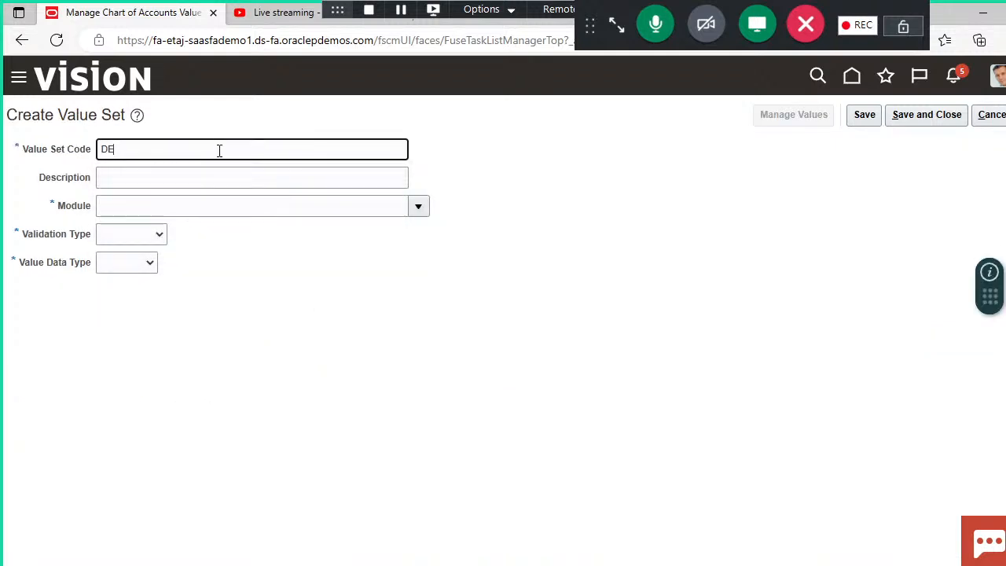
pyautogui.write('MO_VALUE_ACCOUNT')
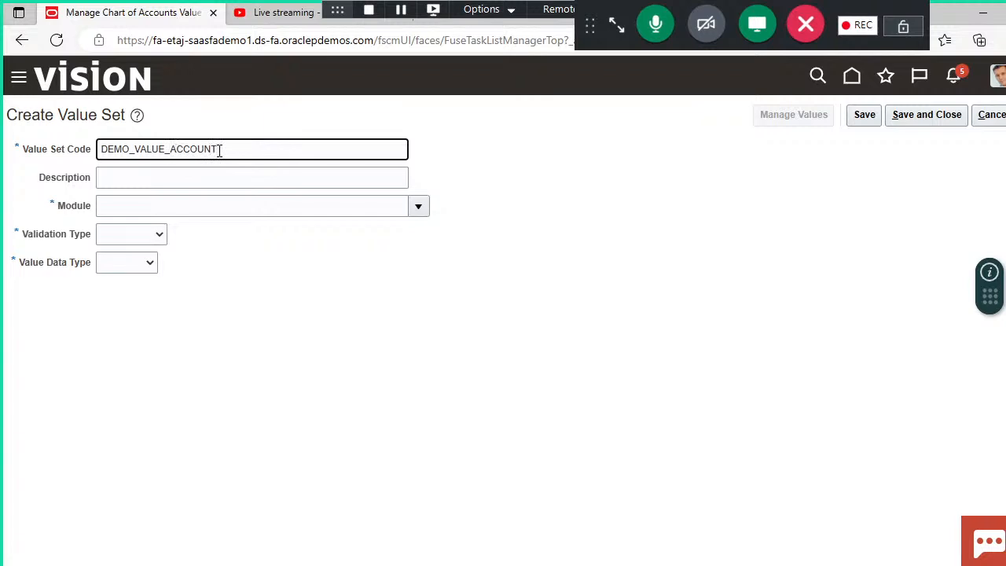
pyautogui.click(344, 353)
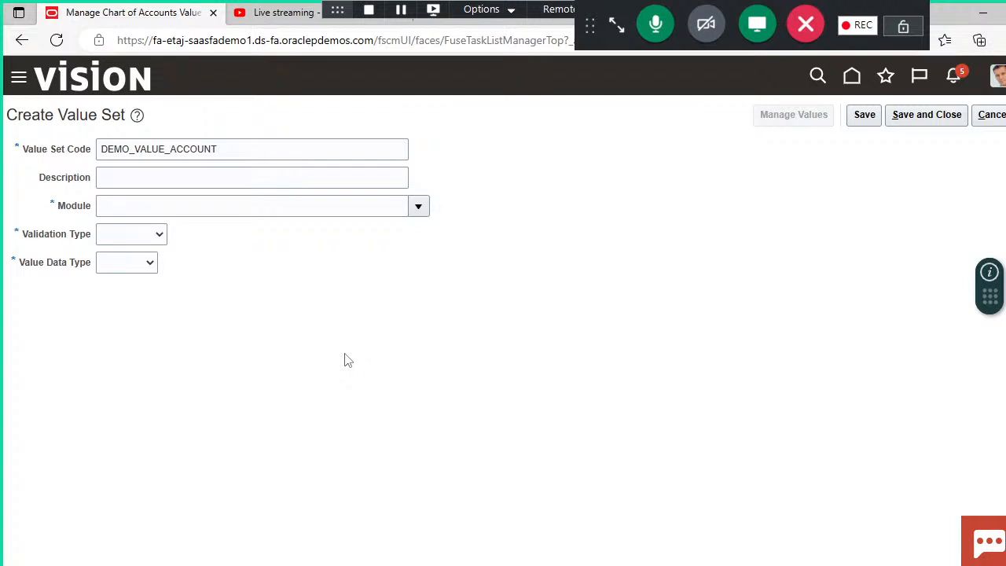
# Step: Set the DEMO_VALUE_ACCOUNT value set's module to General Ledger, validation type to Independent, and value data type to Character
pyautogui.click(416, 208)
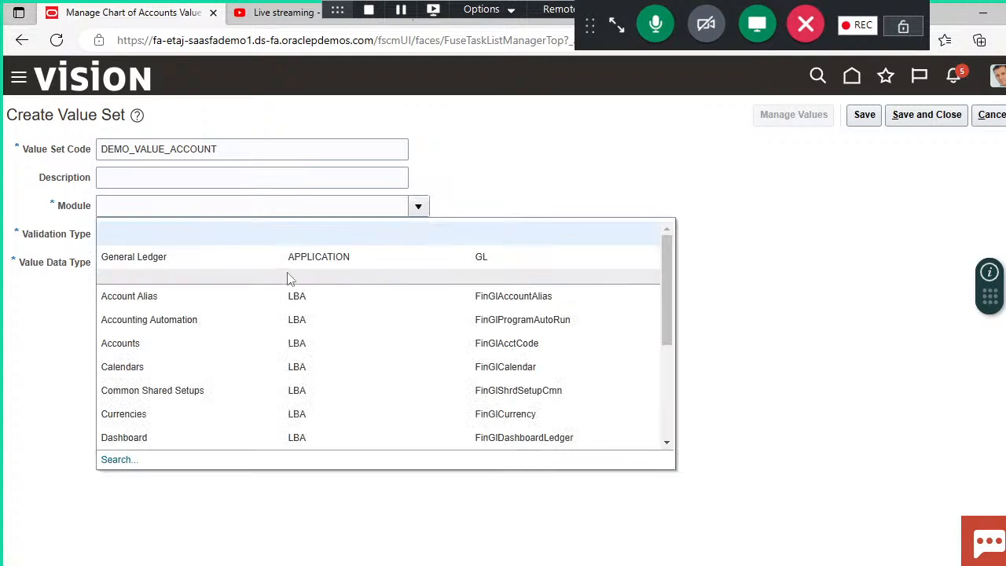
pyautogui.click(285, 264)
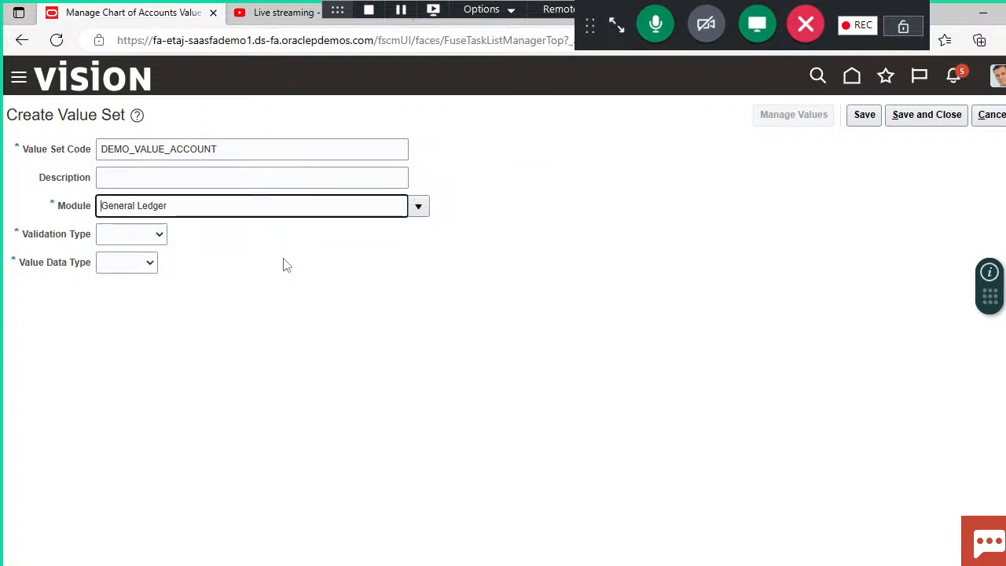
pyautogui.click(160, 237)
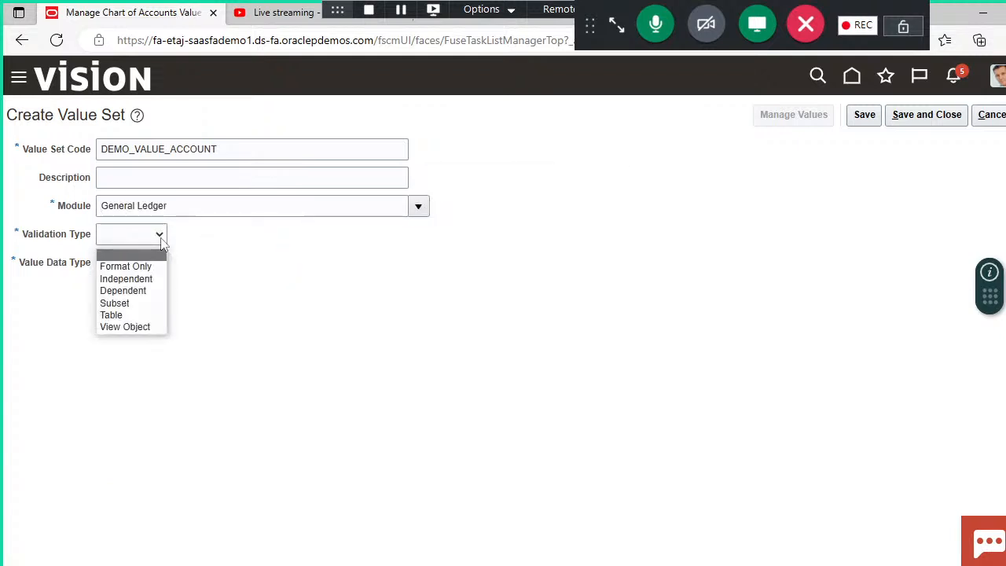
pyautogui.click(143, 279)
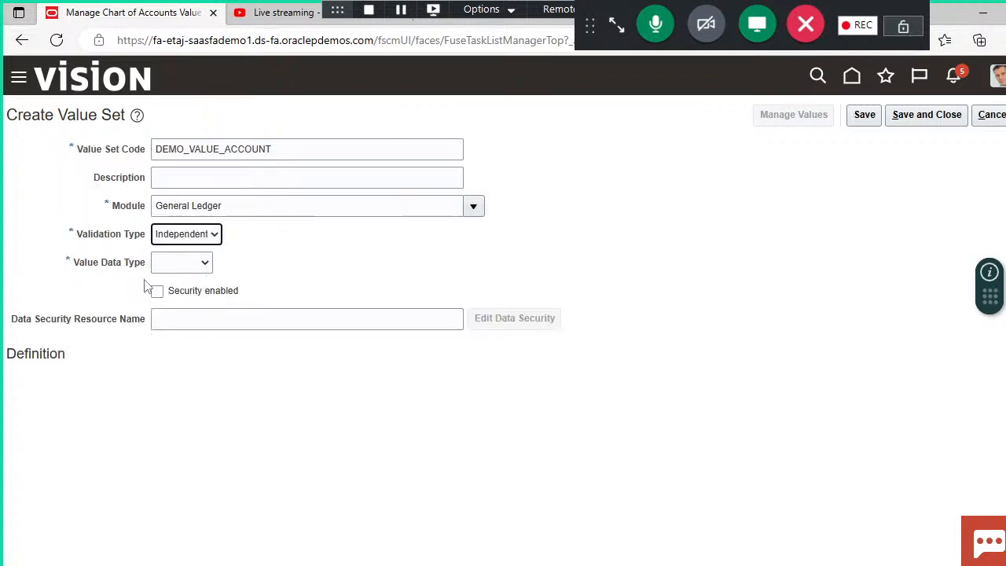
pyautogui.click(209, 264)
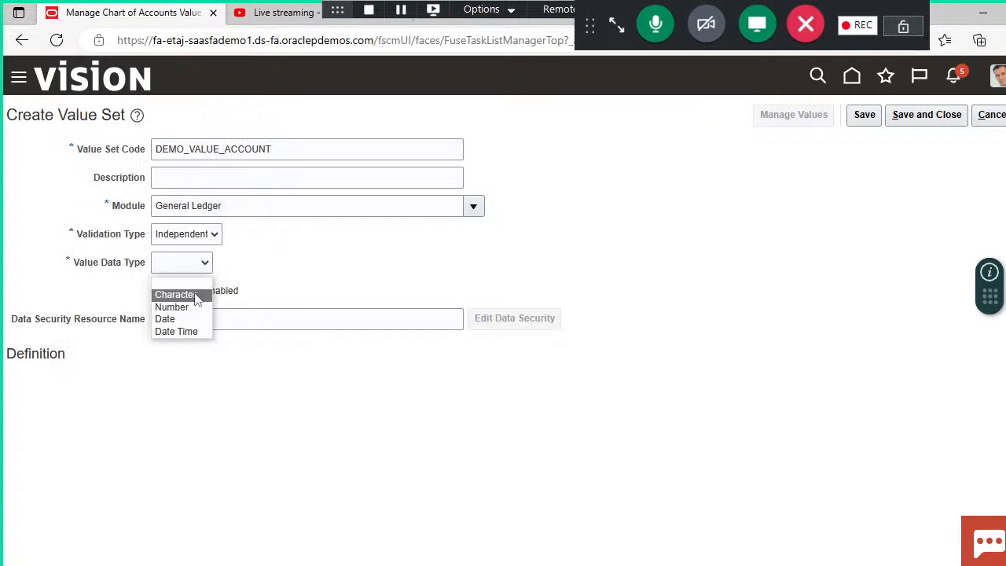
pyautogui.click(195, 296)
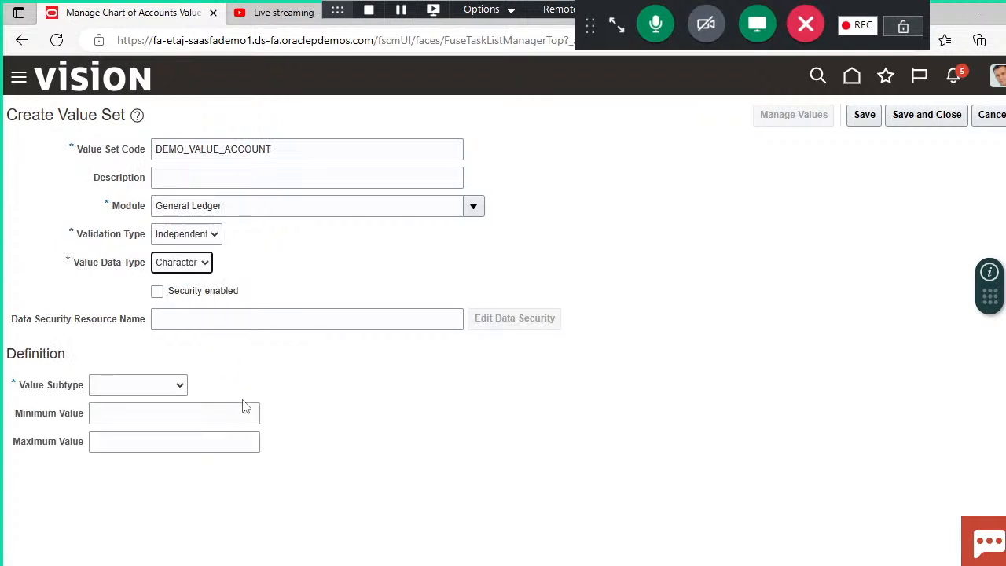
# Step: Set the account value set's subtype to Text, fill in its maximum length, and save and close it
pyautogui.click(180, 387)
pyautogui.click(148, 417)
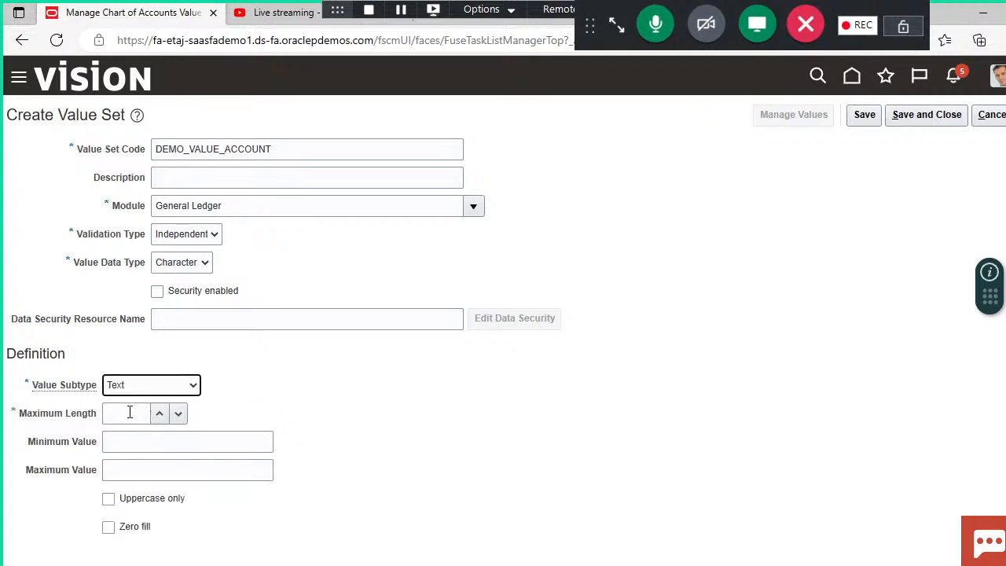
pyautogui.click(130, 412)
pyautogui.click(929, 125)
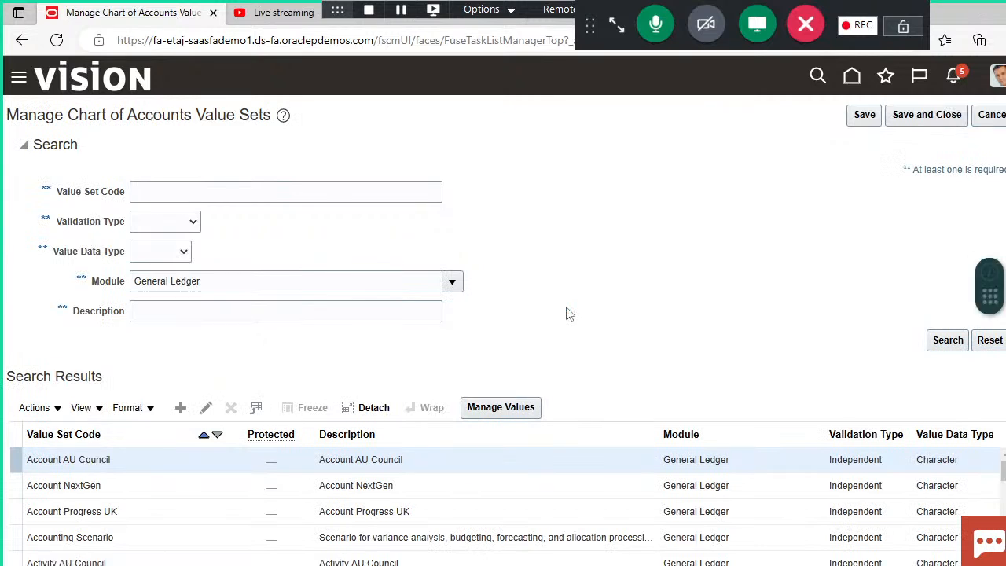
# Step: Start a new value set for the future segment and enter DEMO_VALUE_FUTURE as its code
pyautogui.click(181, 407)
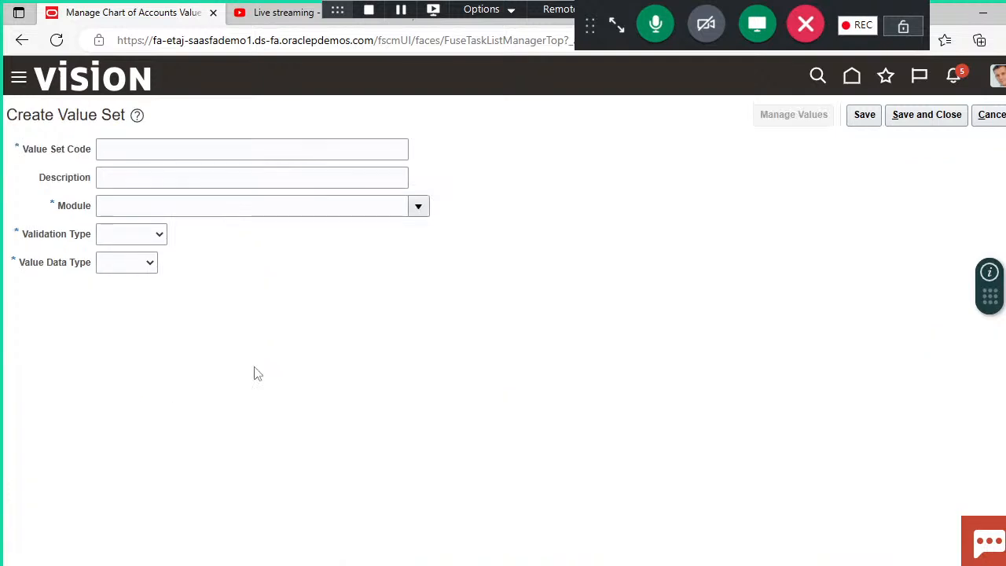
pyautogui.click(184, 153)
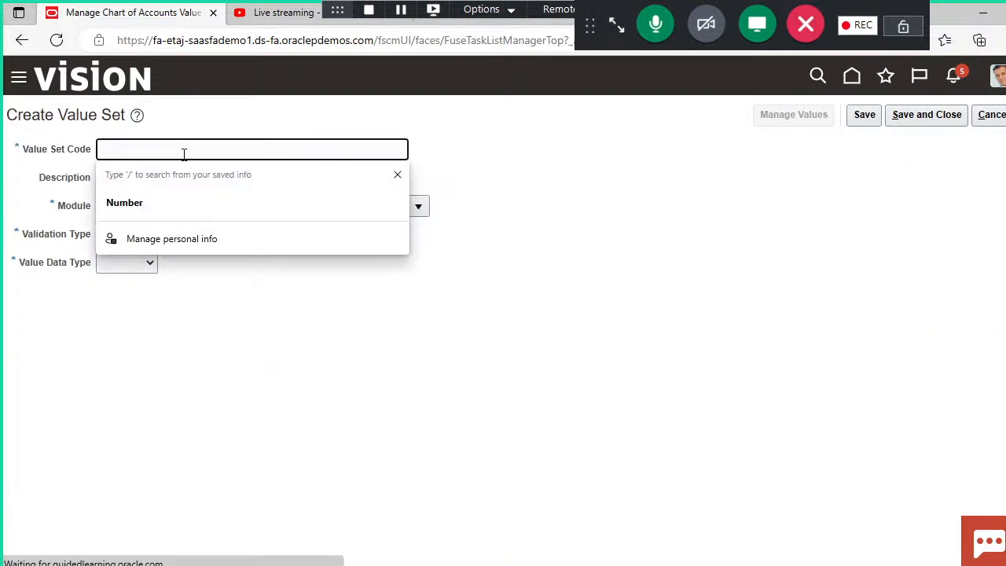
pyautogui.write('DEMO')
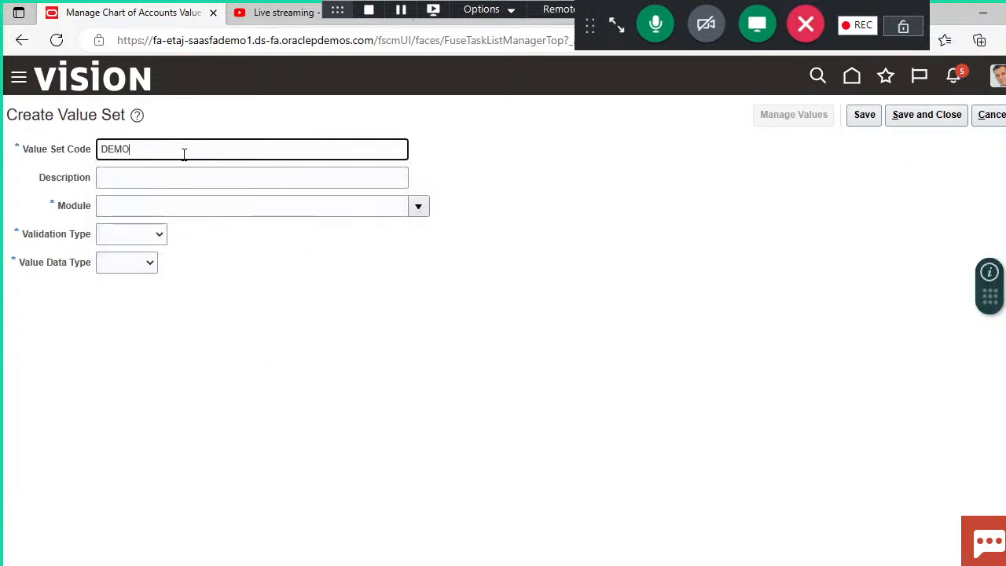
pyautogui.write('_VALUE_FUTURE')
pyautogui.click(276, 311)
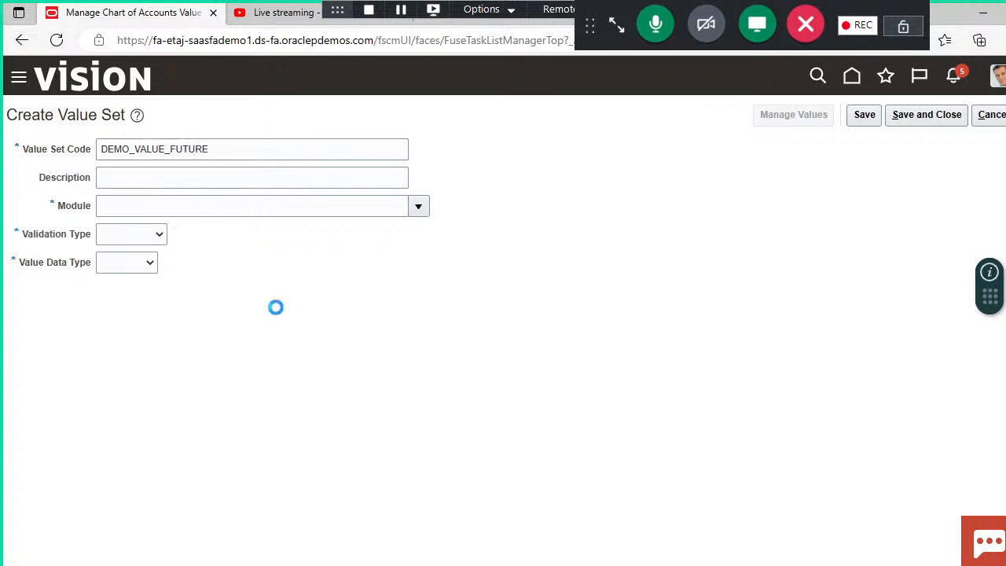
# Step: Set the DEMO_VALUE_FUTURE value set's module to General Ledger, validation type to Independent, and value data type to Character
pyautogui.click(418, 209)
pyautogui.click(296, 257)
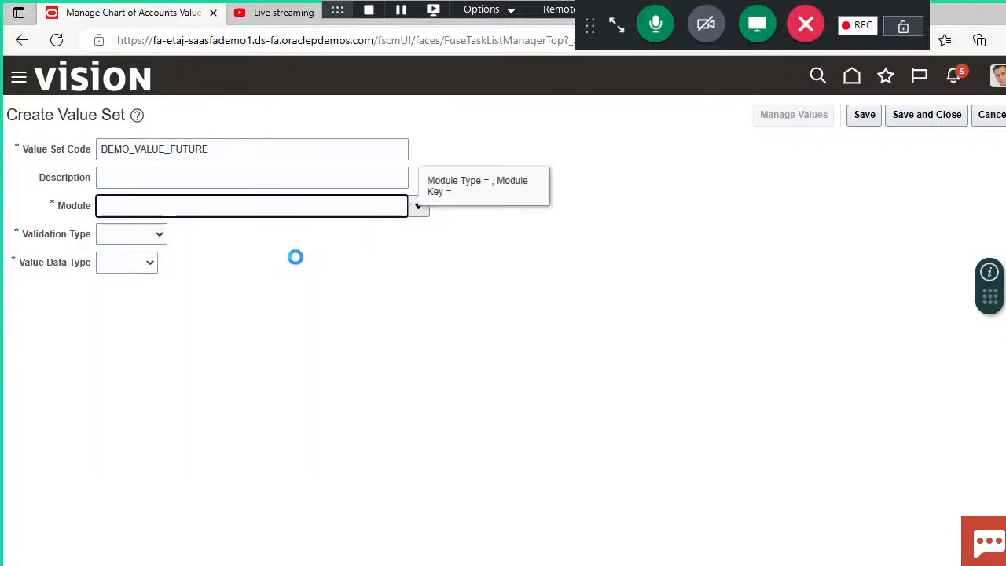
pyautogui.click(158, 234)
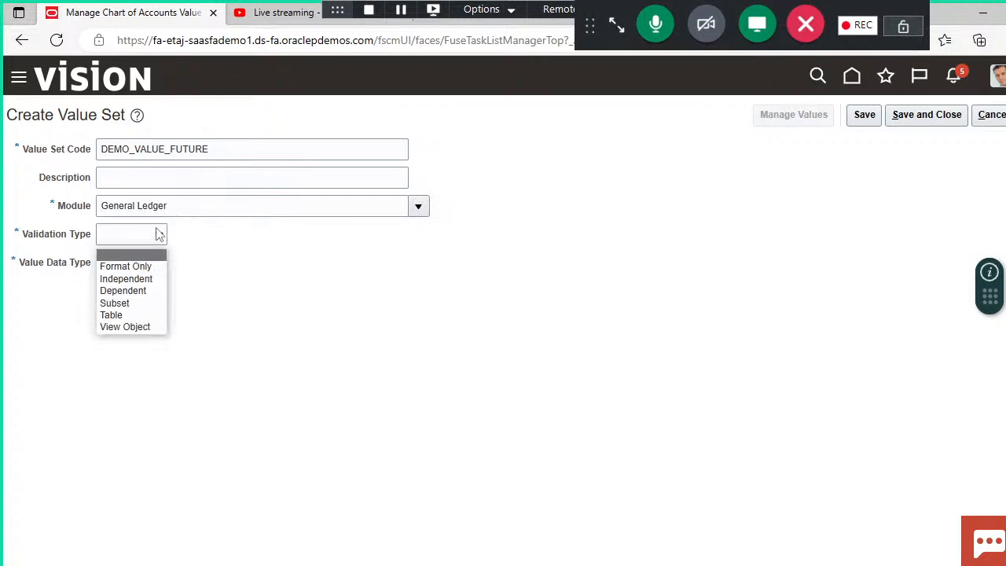
pyautogui.click(140, 280)
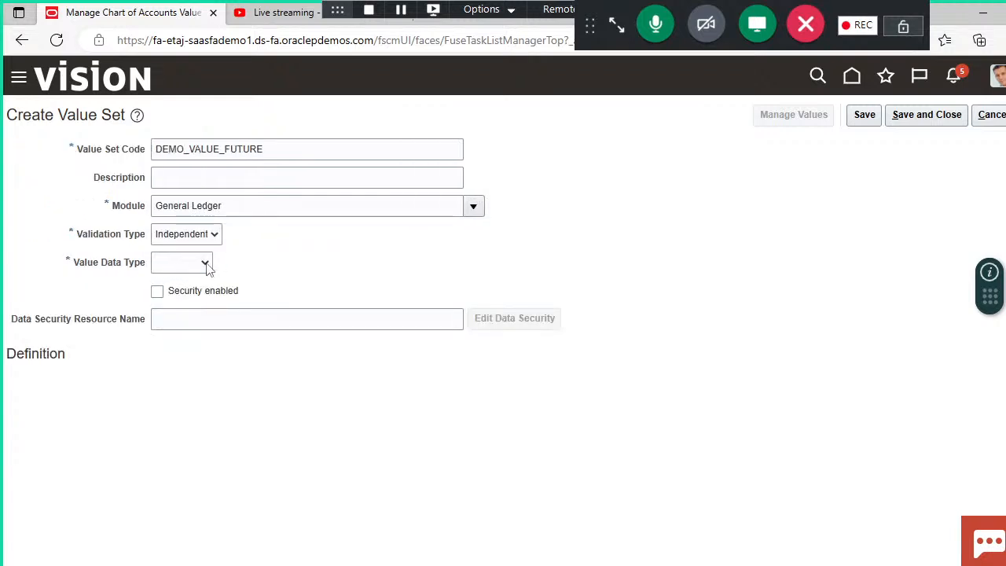
pyautogui.click(205, 264)
pyautogui.click(177, 294)
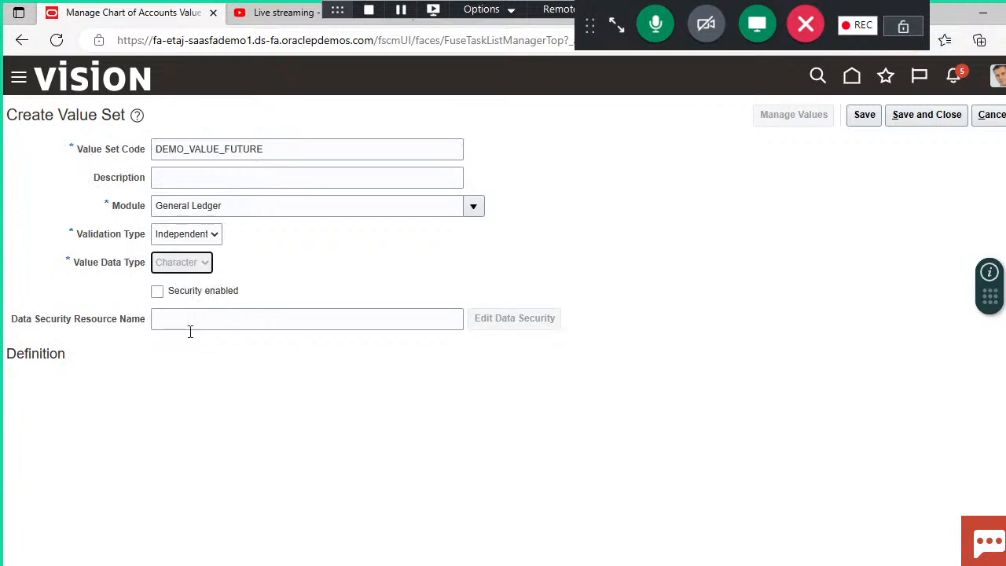
# Step: Set the future value set's subtype to Text and its maximum length to 4
pyautogui.click(180, 385)
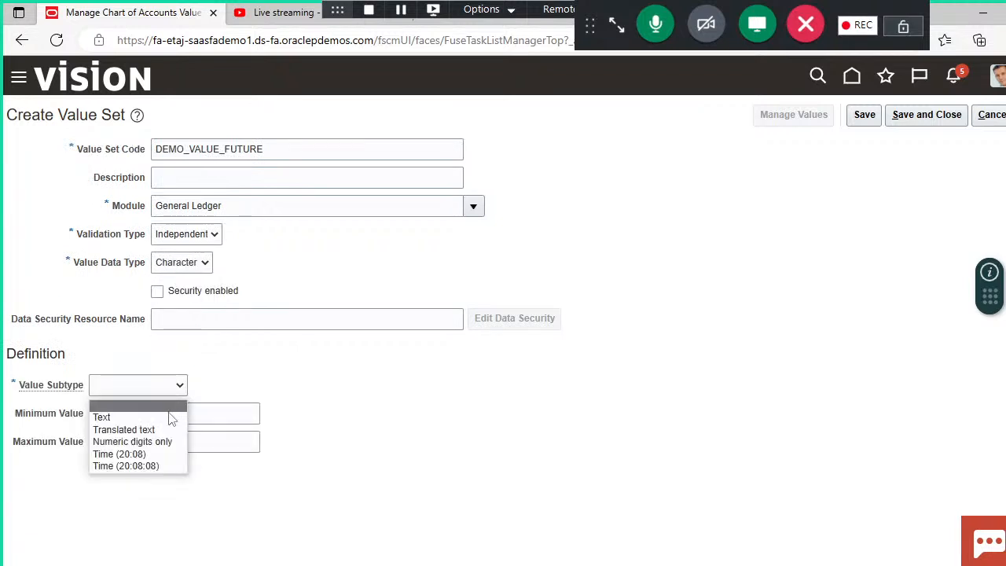
pyautogui.click(168, 416)
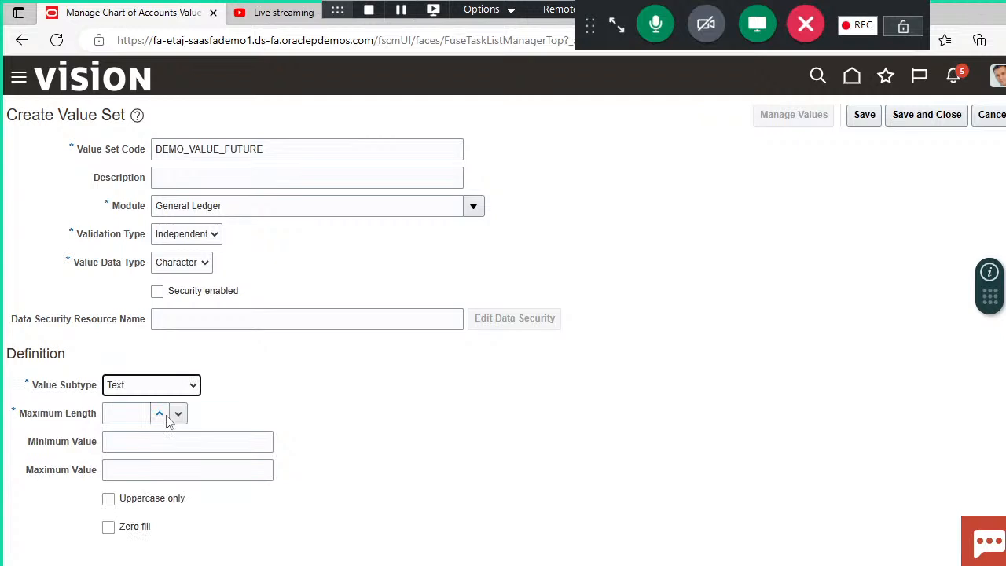
pyautogui.click(144, 414)
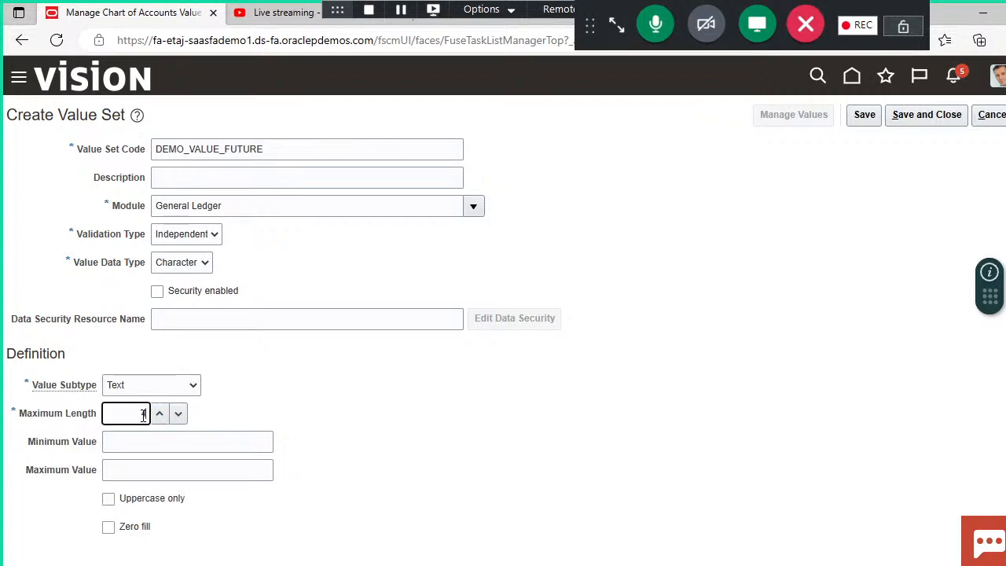
pyautogui.write('4')
pyautogui.click(393, 421)
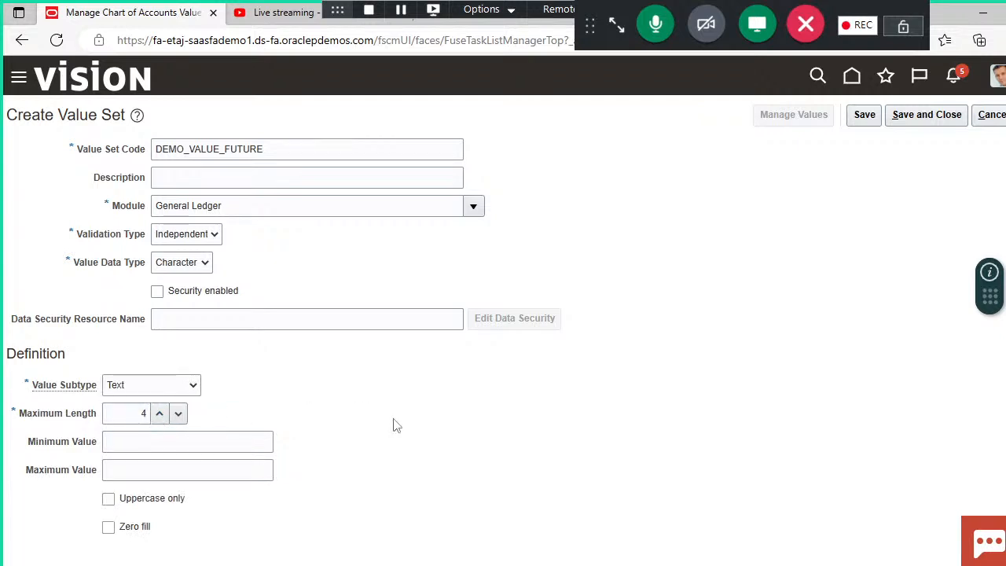
# Step: Save and close the future segment's value set
pyautogui.click(928, 116)
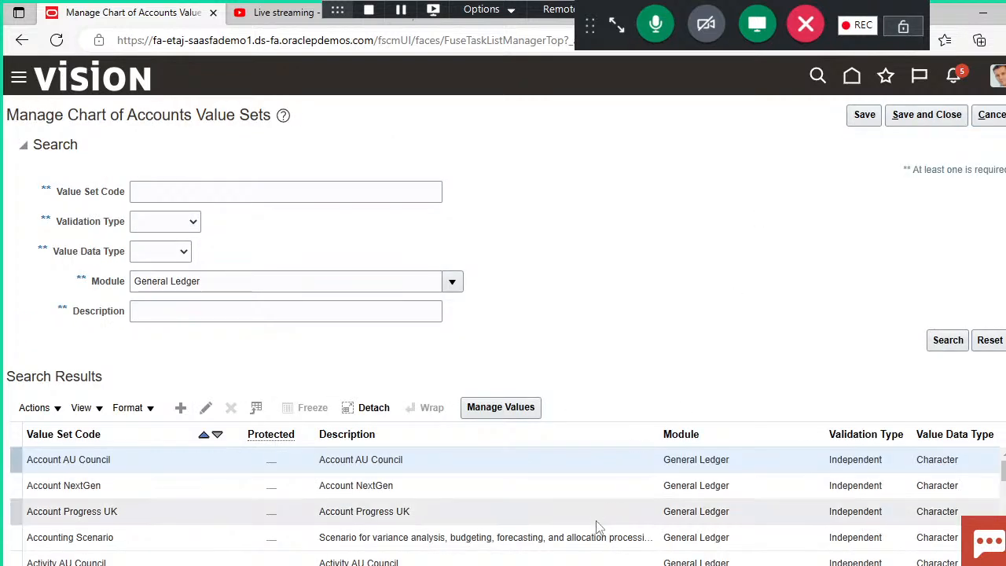
# Step: Switch to the Chart Of Accounts Structure presentation in PowerPoint and review the creation-steps and COA structure slides
pyautogui.moveTo(597, 565)
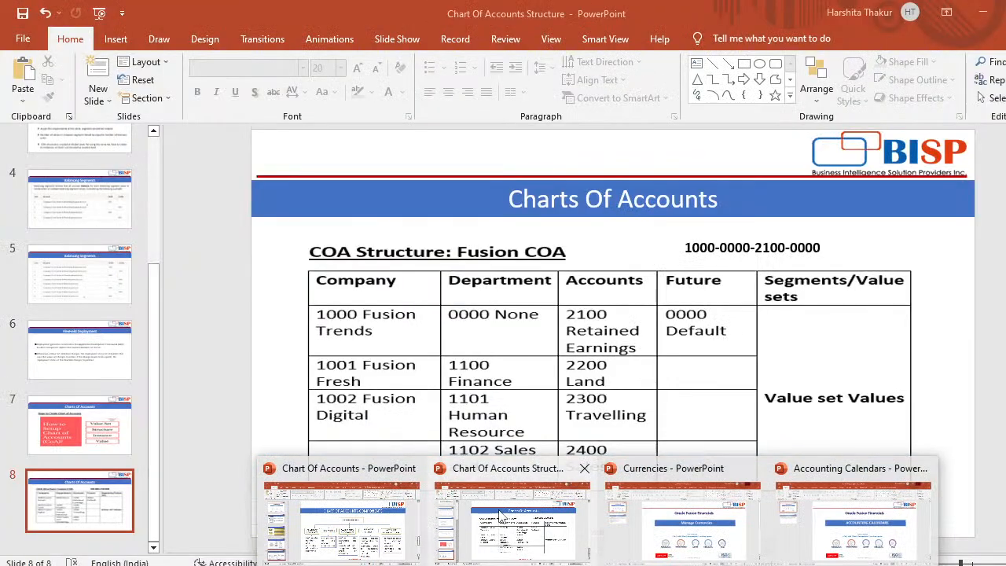
pyautogui.click(500, 517)
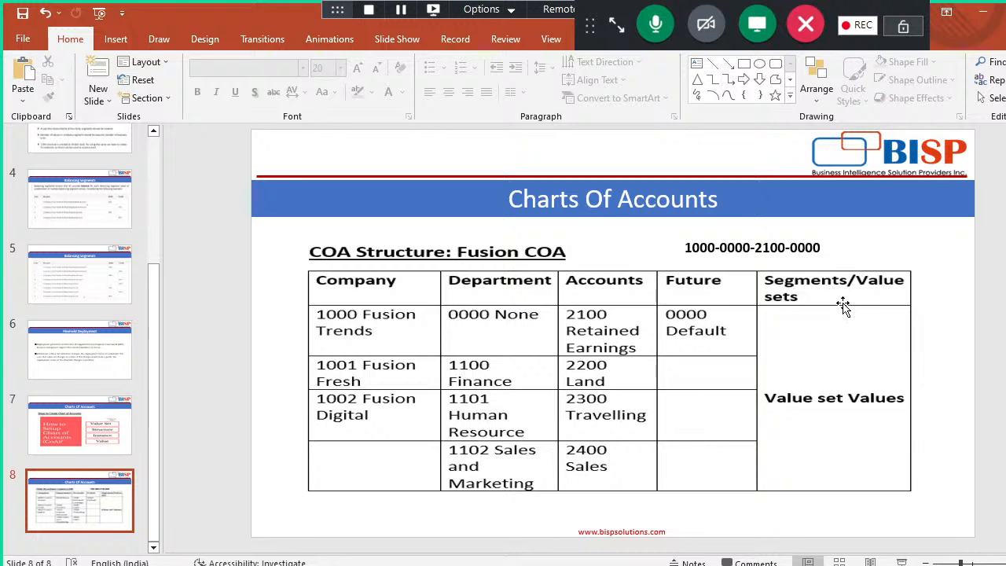
pyautogui.click(102, 436)
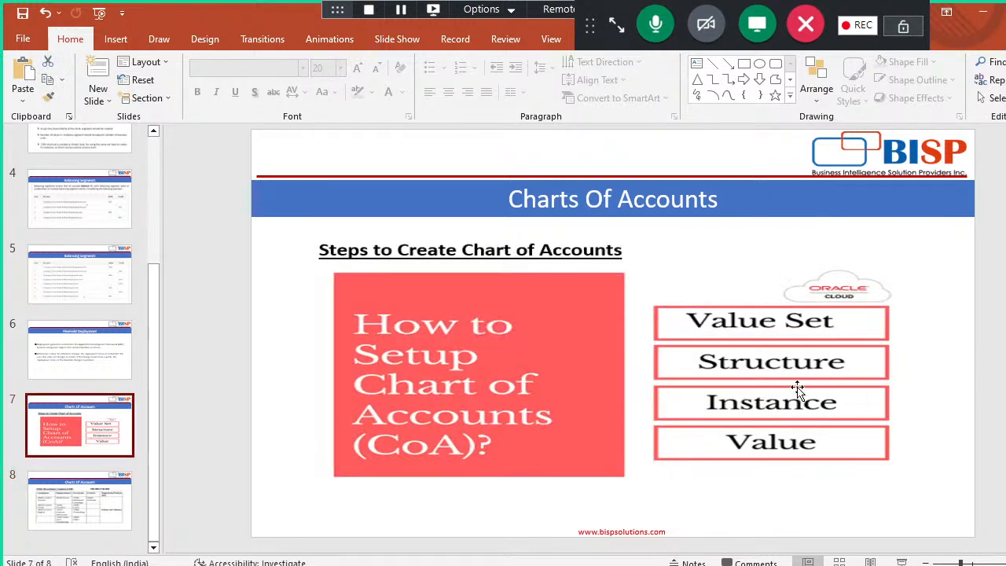
pyautogui.click(79, 500)
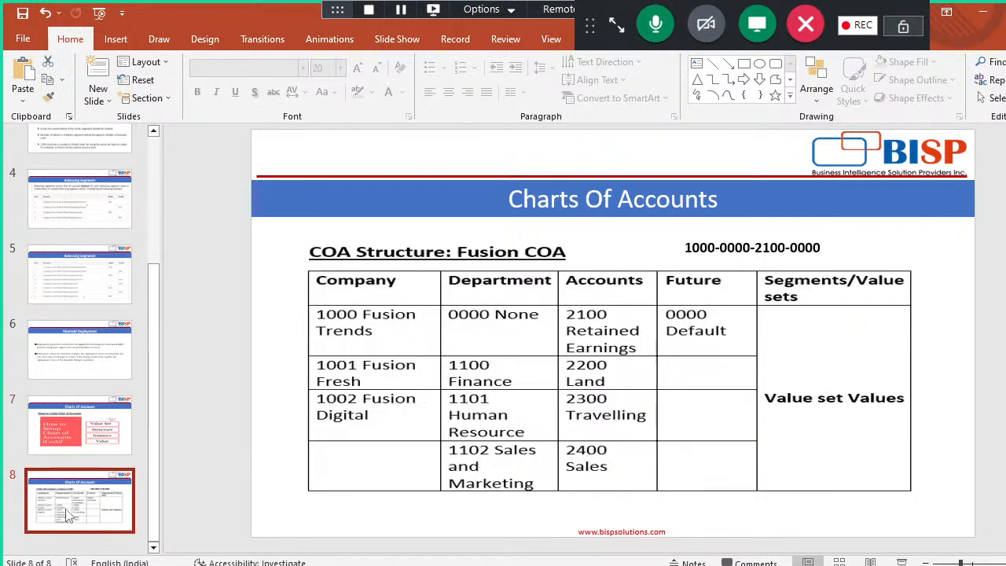
pyautogui.click(983, 12)
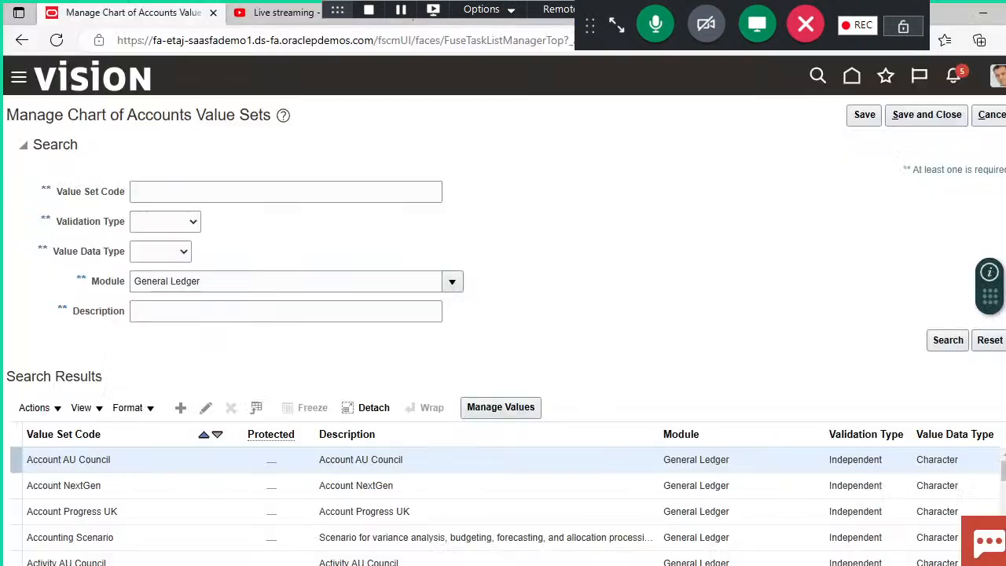
# Step: Open the Manage Chart of Accounts Structures task and search for key flexfields in the General Ledger module
pyautogui.click(924, 115)
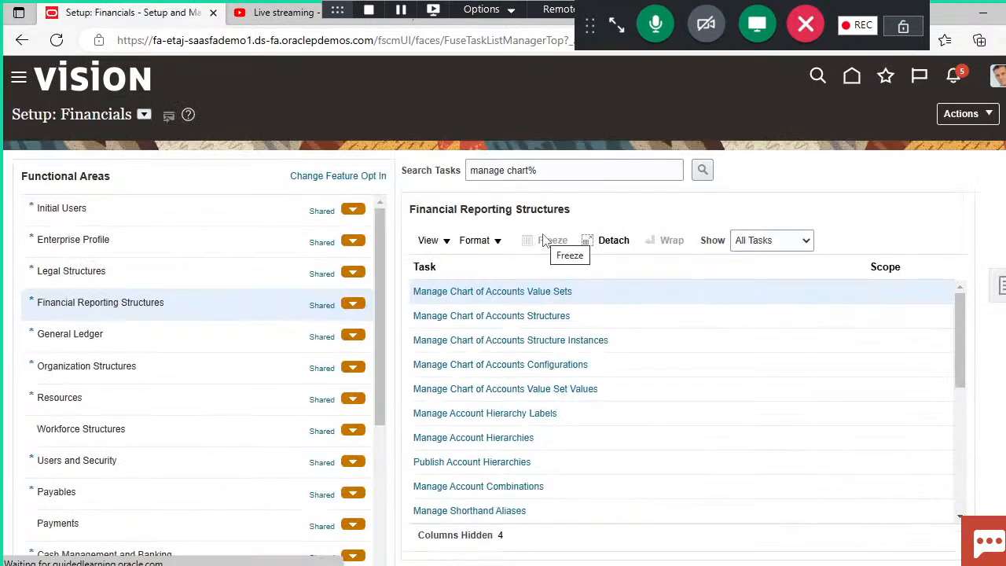
pyautogui.click(489, 316)
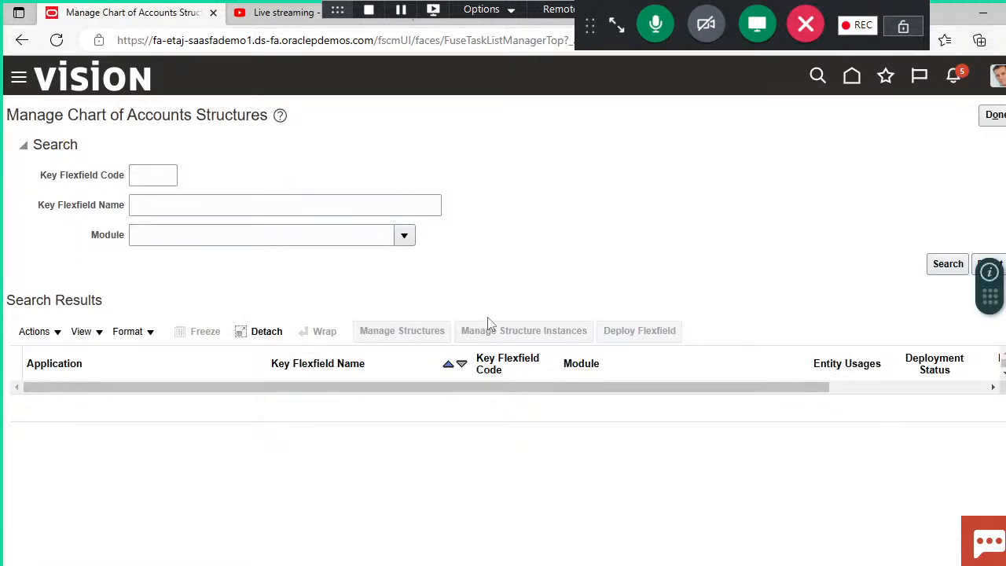
pyautogui.click(403, 237)
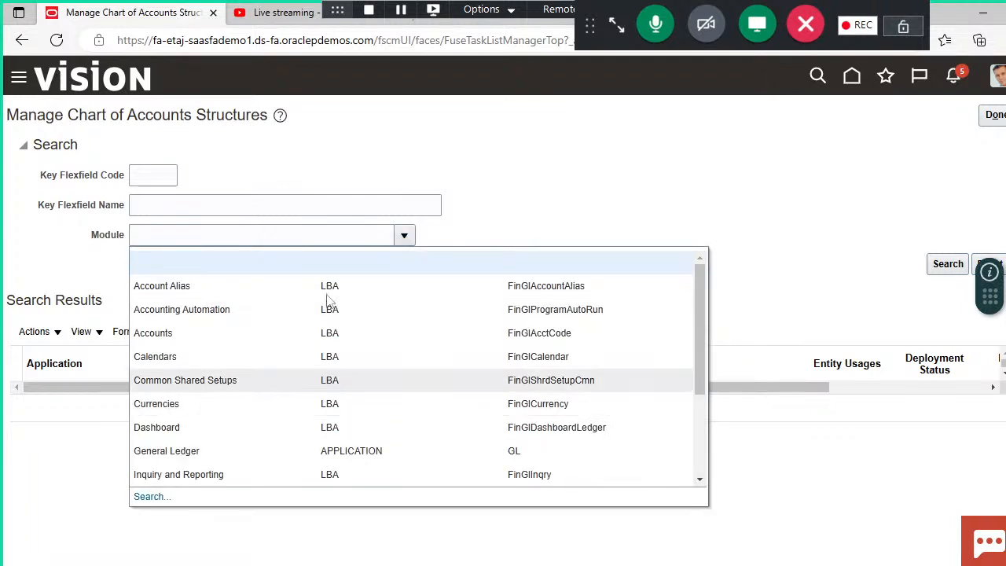
pyautogui.click(555, 191)
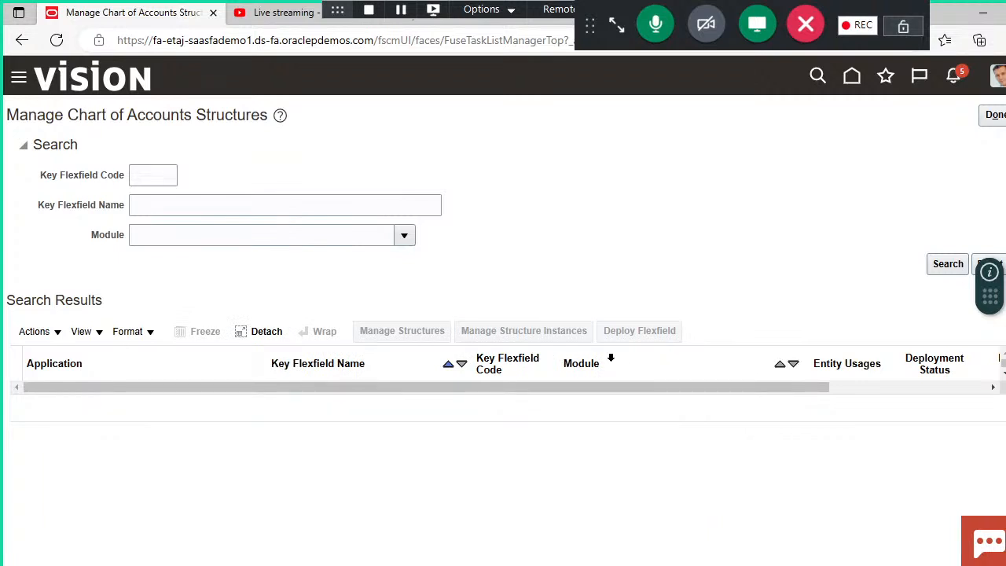
pyautogui.click(405, 237)
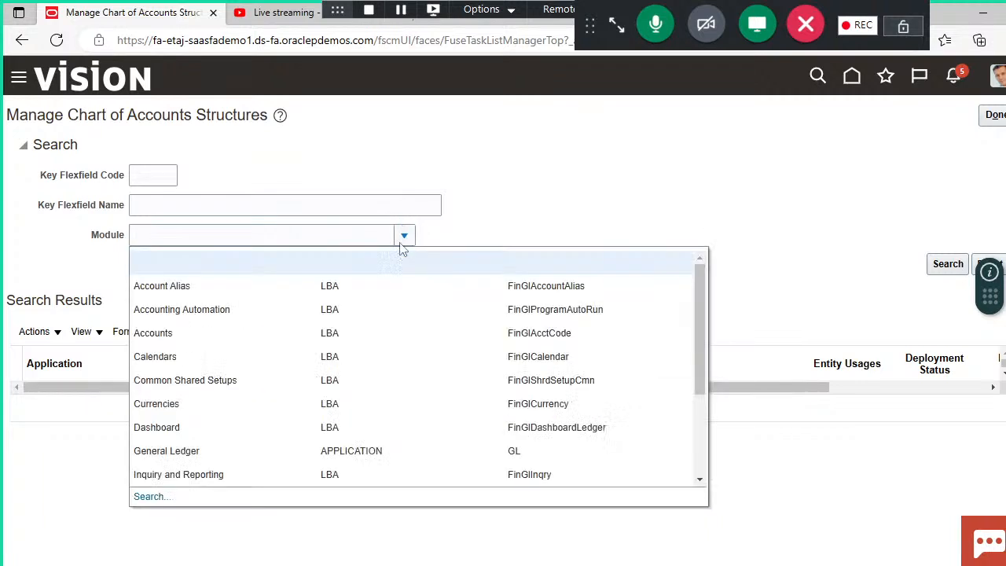
pyautogui.click(187, 451)
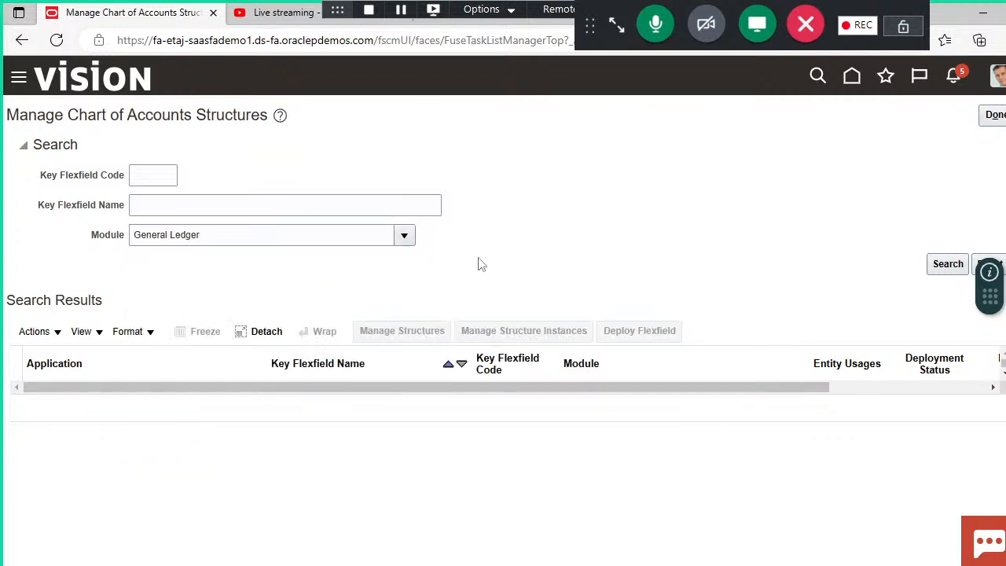
pyautogui.click(948, 264)
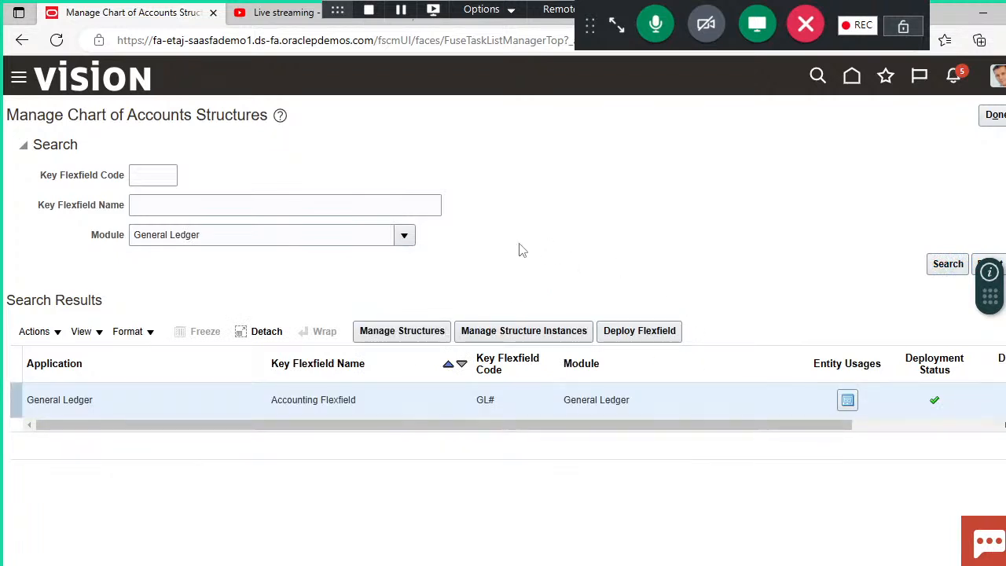
# Step: Start a new structure for the Accounting Flexfield and enter DEMO_FUSION_COA as its structure code
pyautogui.click(404, 331)
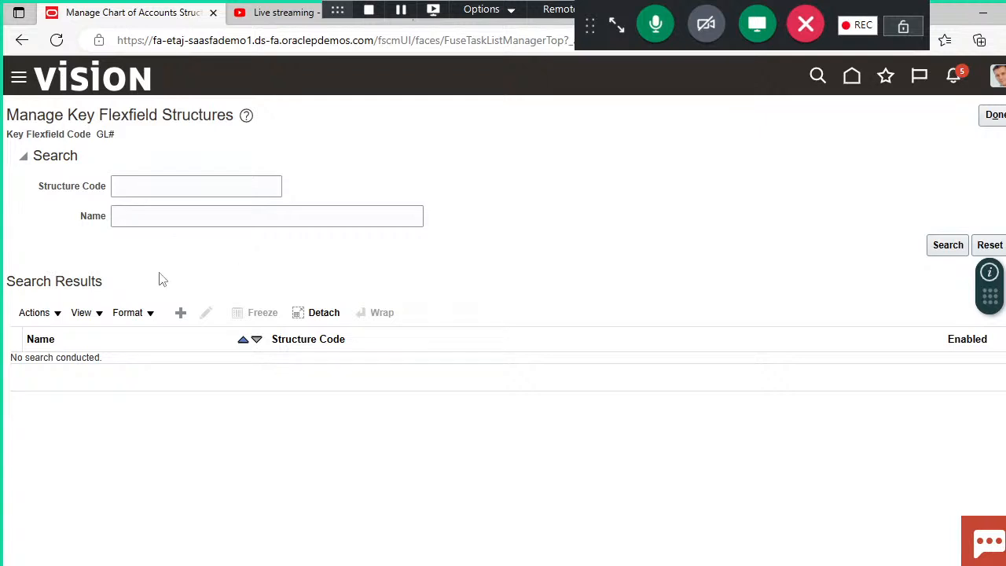
pyautogui.click(180, 312)
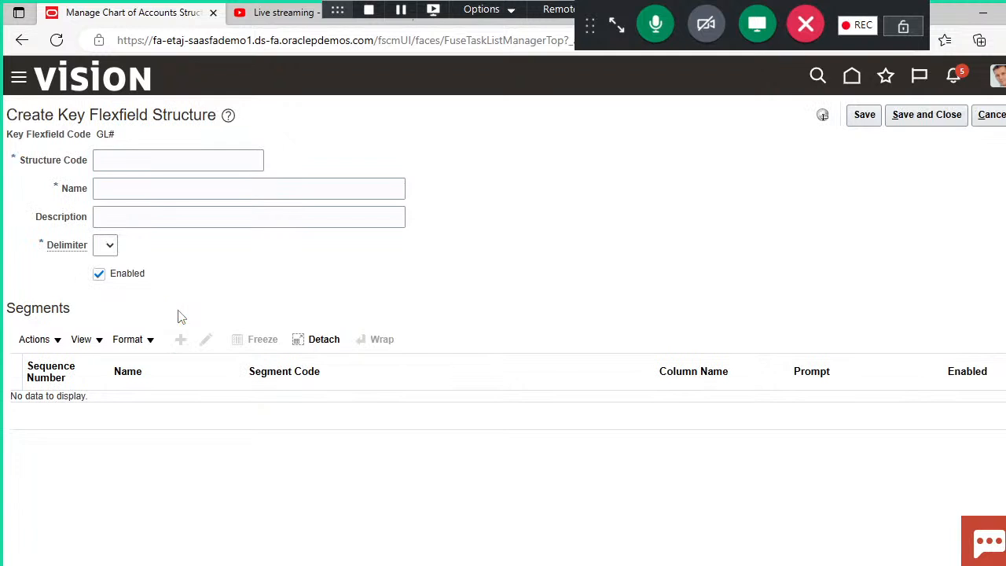
pyautogui.click(218, 163)
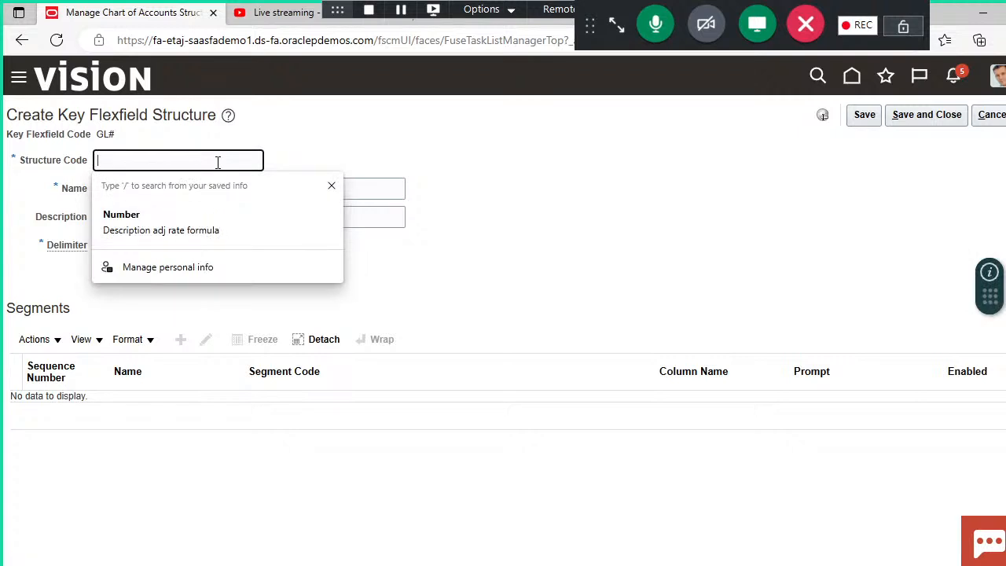
pyautogui.write('DE')
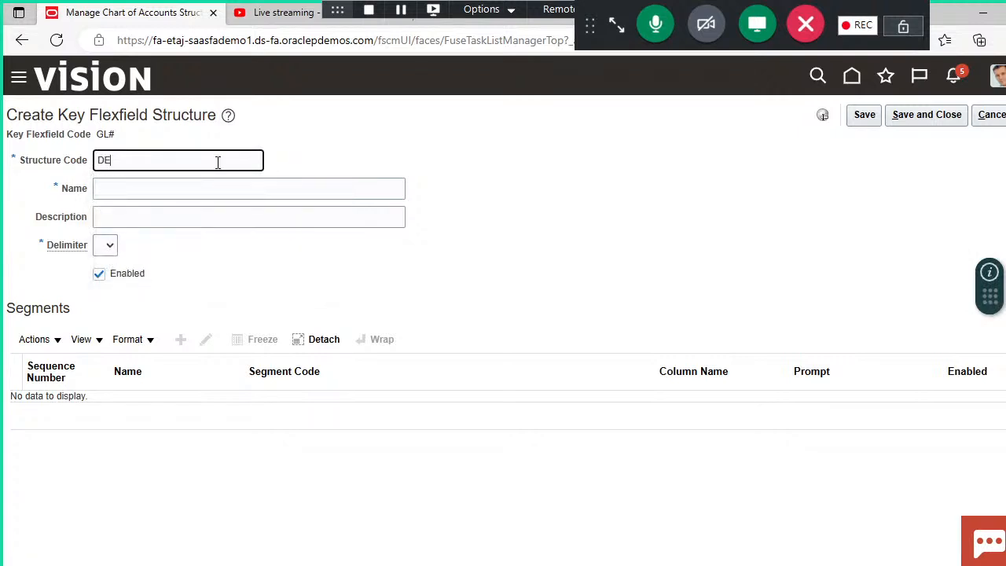
pyautogui.write('MO_FUSION_COA')
# Step: Copy the structure code DEMO_FUSION_COA into the structure's name and set the delimiter to a hyphen (-)
pyautogui.hotkey('ctrl', 'a')
pyautogui.hotkey('ctrl', 'c')
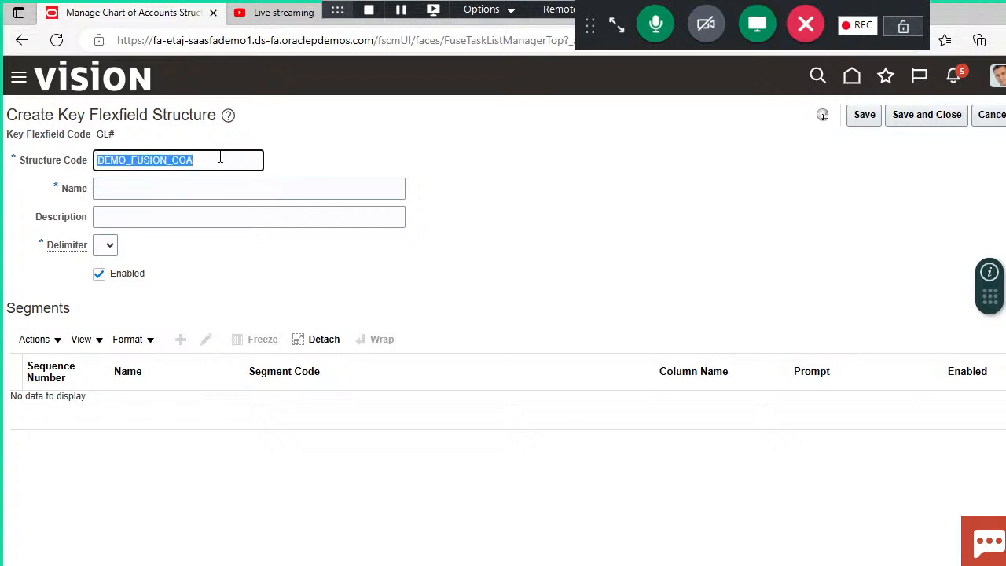
pyautogui.click(214, 189)
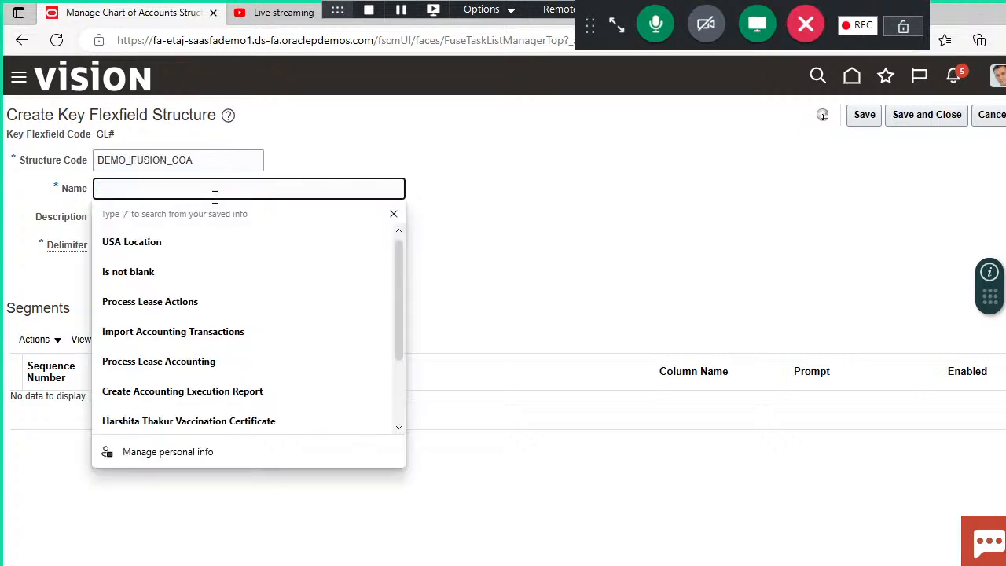
pyautogui.hotkey('ctrl', 'v')
pyautogui.click(238, 250)
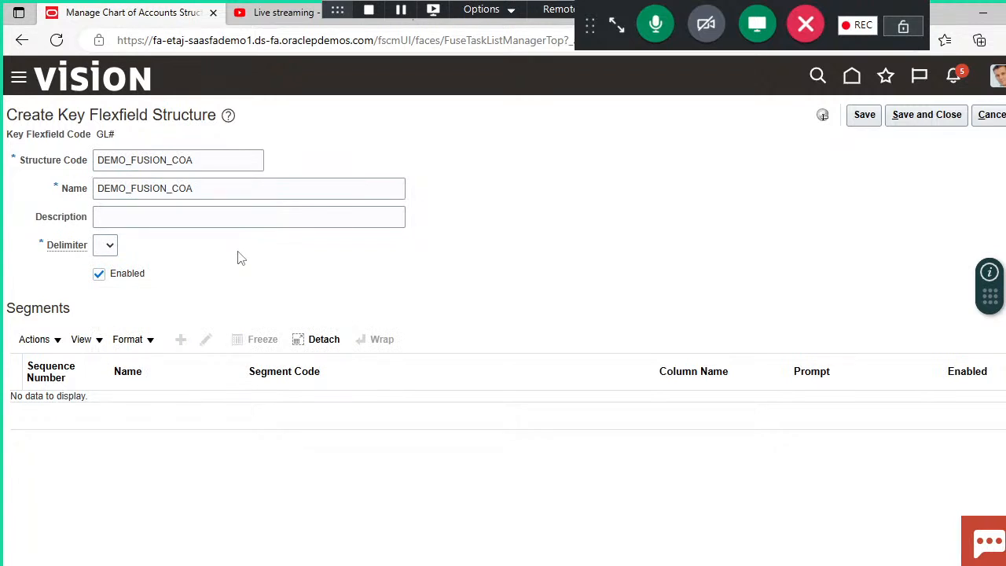
pyautogui.click(116, 246)
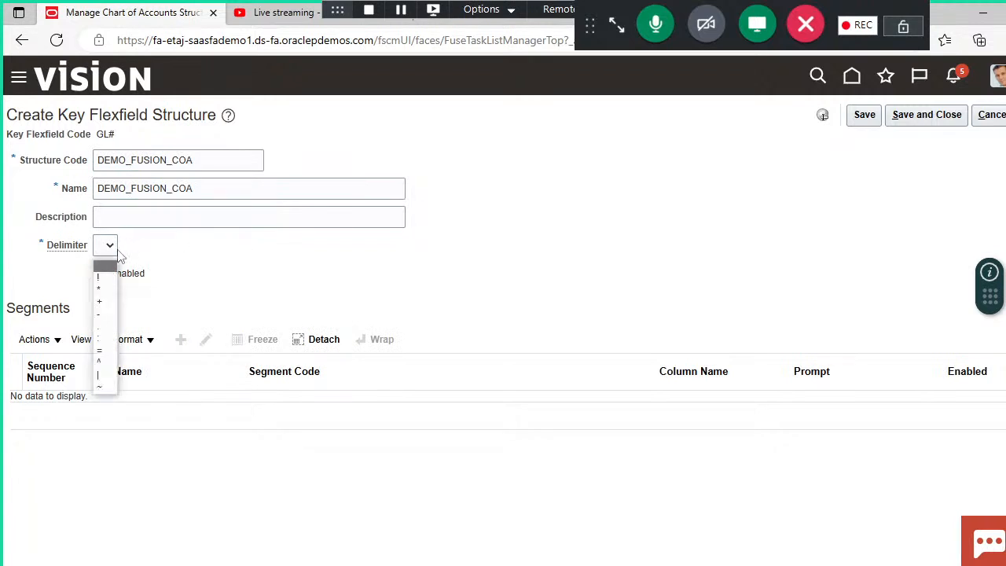
pyautogui.click(103, 316)
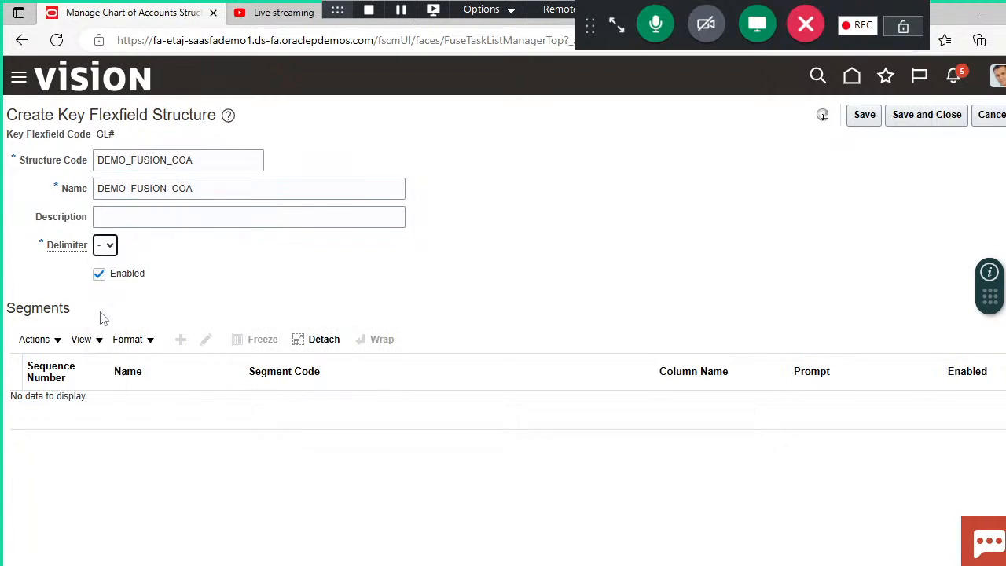
# Step: Switch to the COA structure slide in PowerPoint, examine how the delimiter separates the segments in the sample account combination, and return to the browser
pyautogui.click(598, 565)
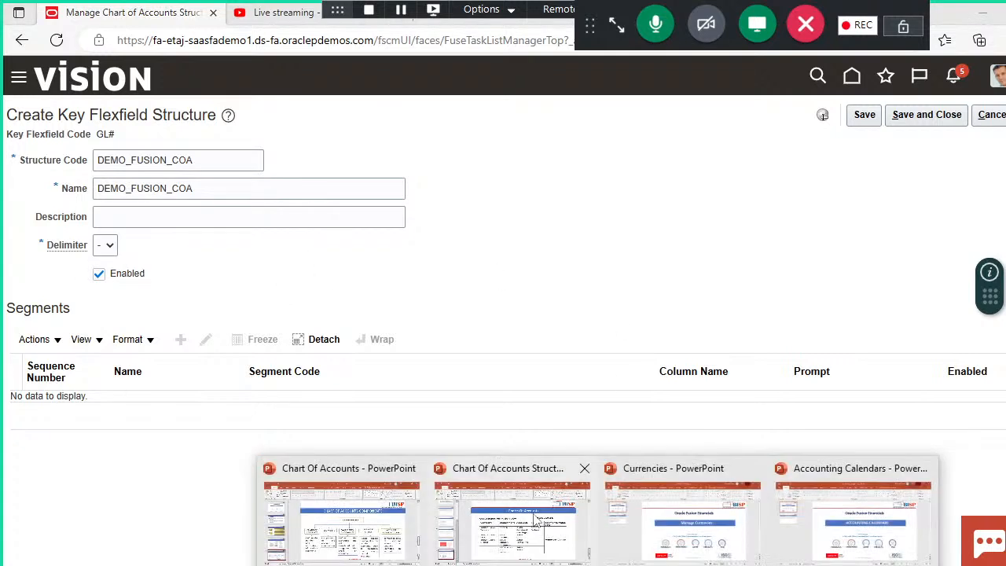
pyautogui.click(536, 519)
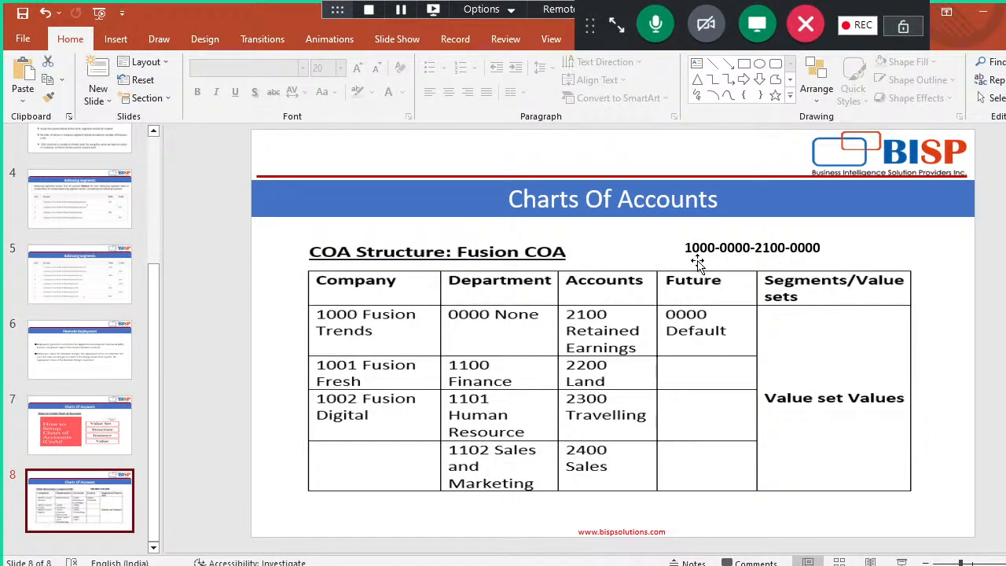
pyautogui.click(688, 249)
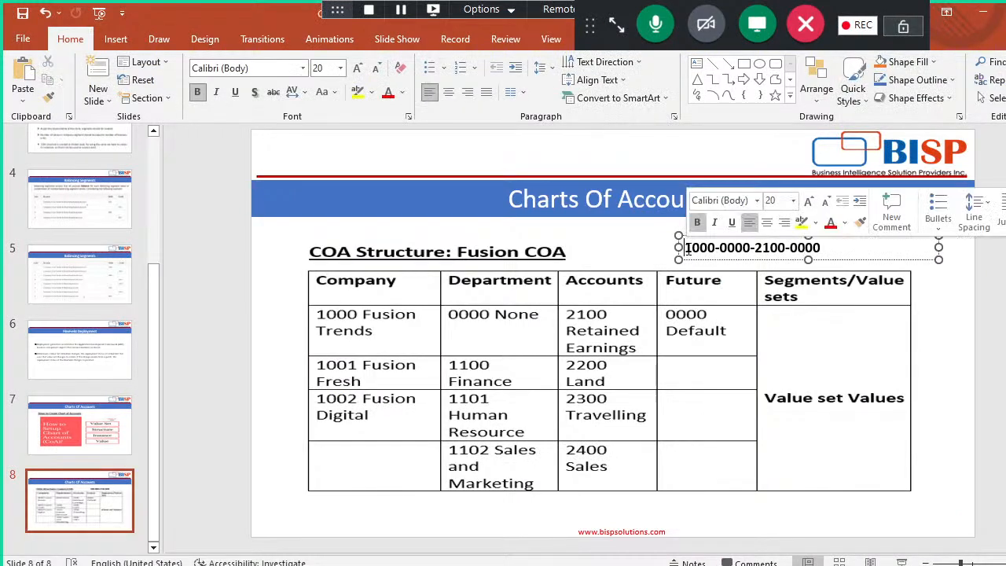
pyautogui.moveTo(688, 248); pyautogui.dragTo(827, 249)
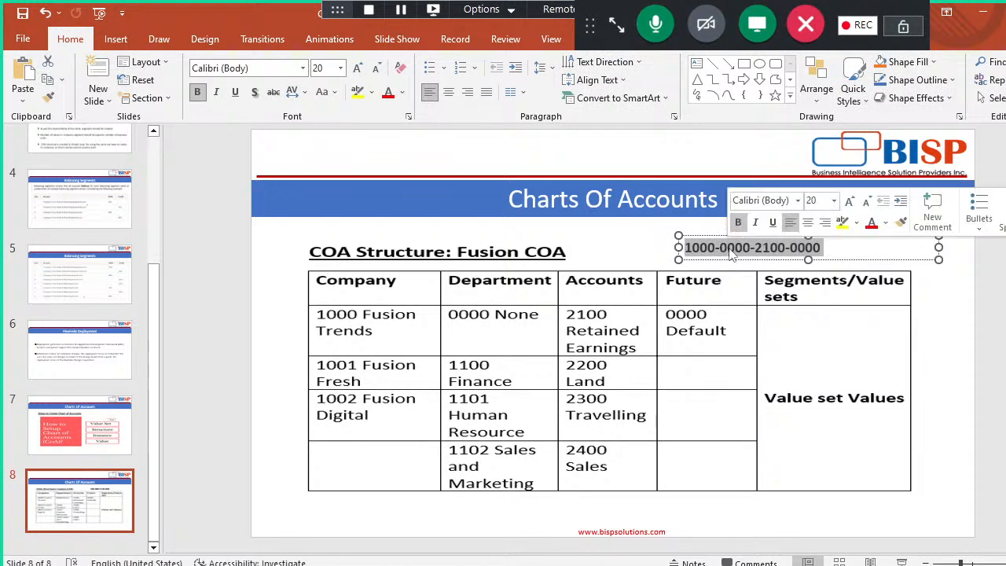
pyautogui.click(645, 246)
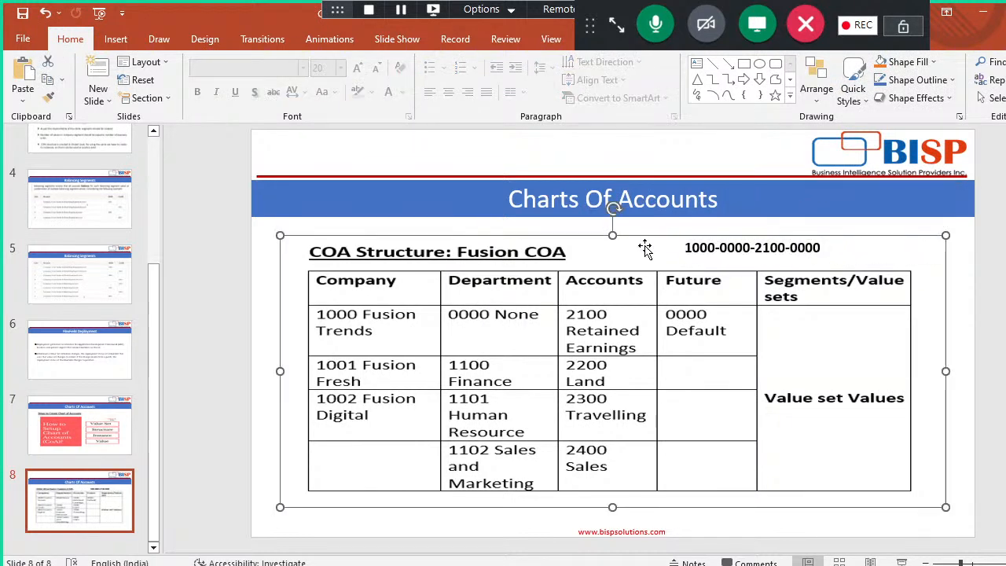
pyautogui.click(205, 333)
pyautogui.hotkey('alt', 'Tab')
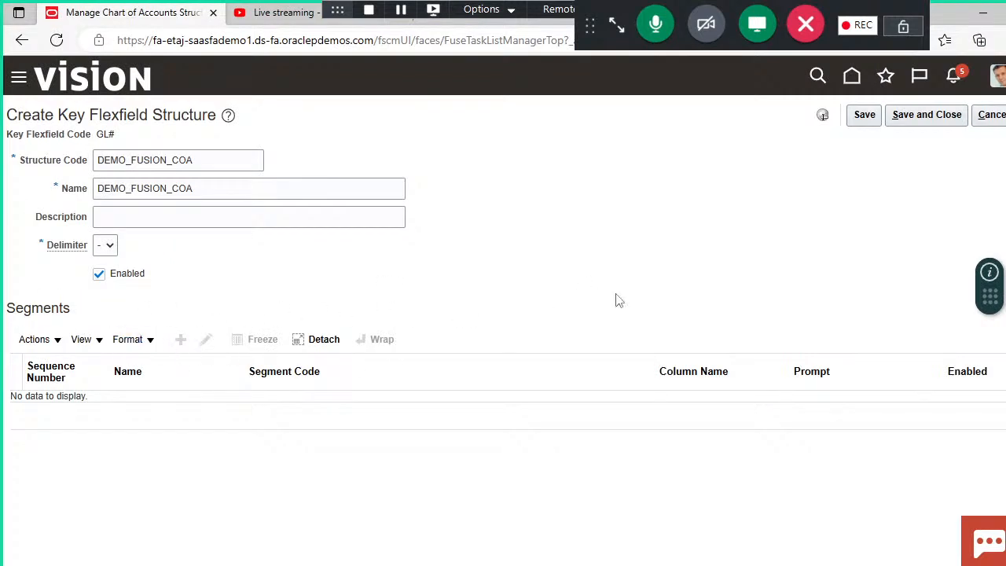
# Step: Save the DEMO_FUSION_COA structure and start a new segment in it with the segment code DEMO_COMPANY_SEGMENT
pyautogui.click(861, 118)
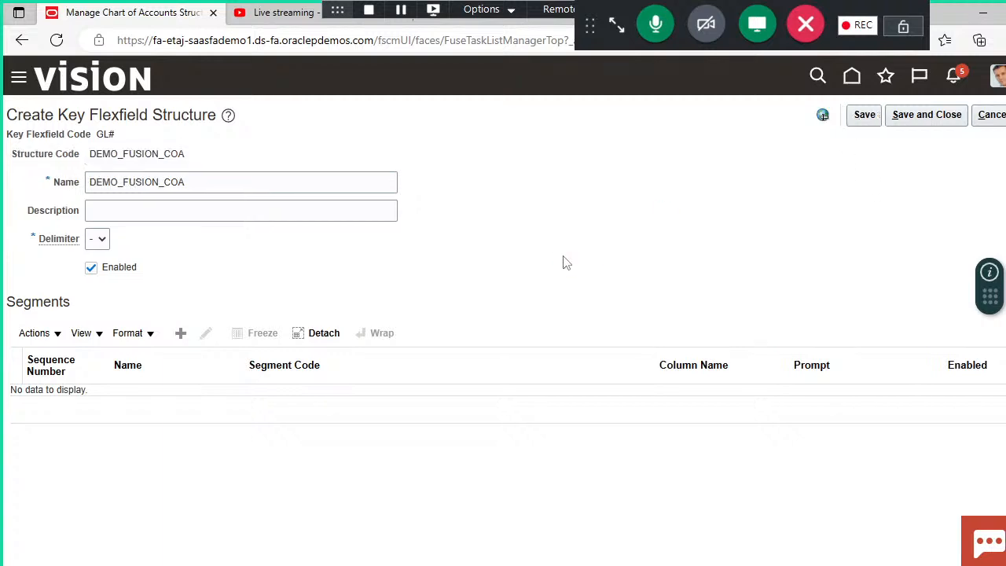
pyautogui.click(182, 333)
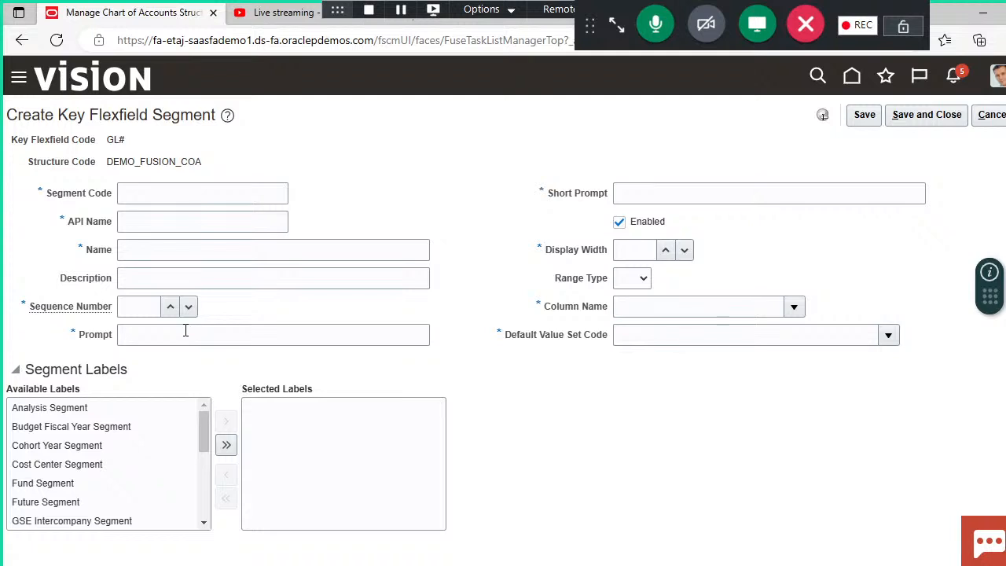
pyautogui.click(263, 186)
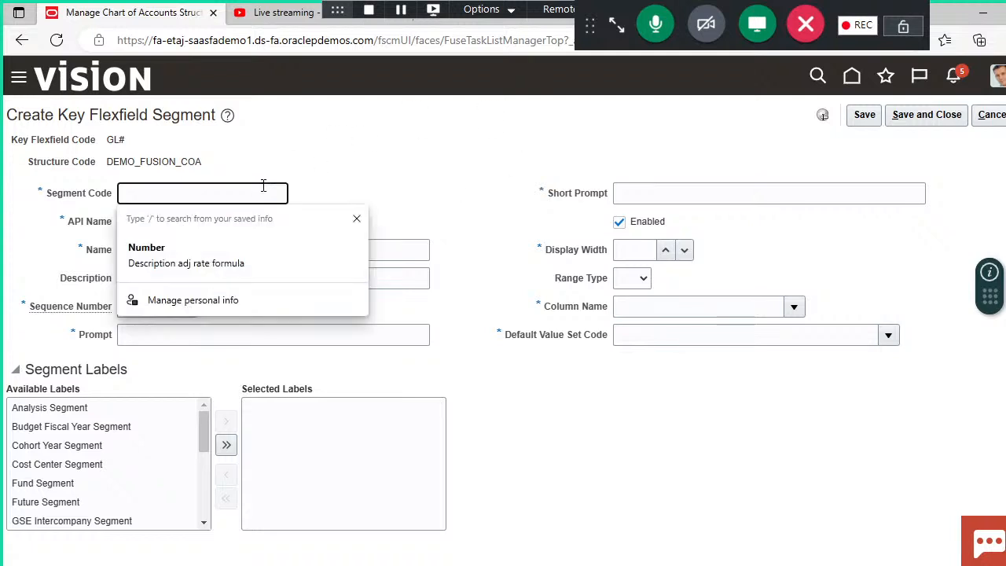
pyautogui.write('DE')
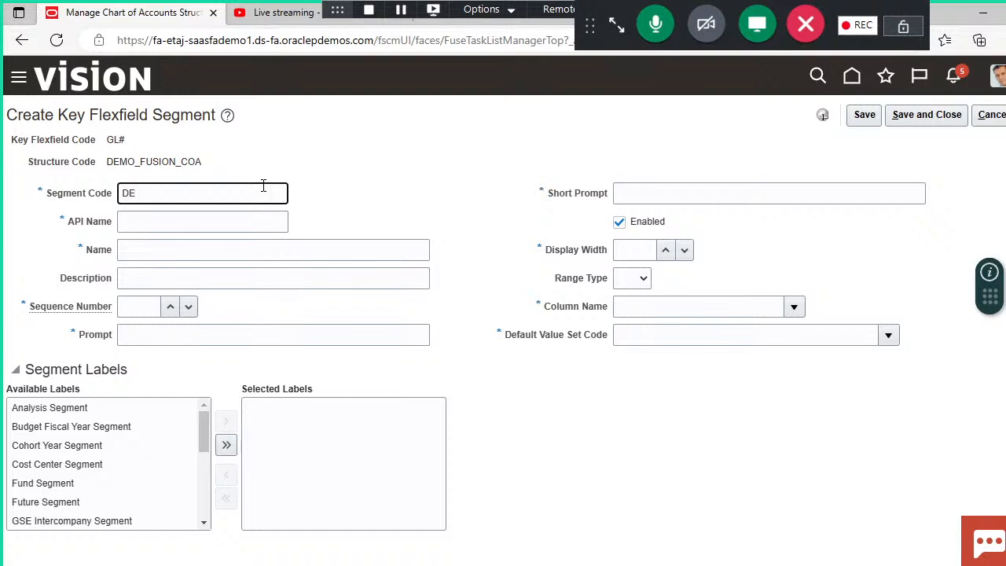
pyautogui.write('MO_COMPANY_SSE')
pyautogui.press('BackSpace')
pyautogui.press('BackSpace')
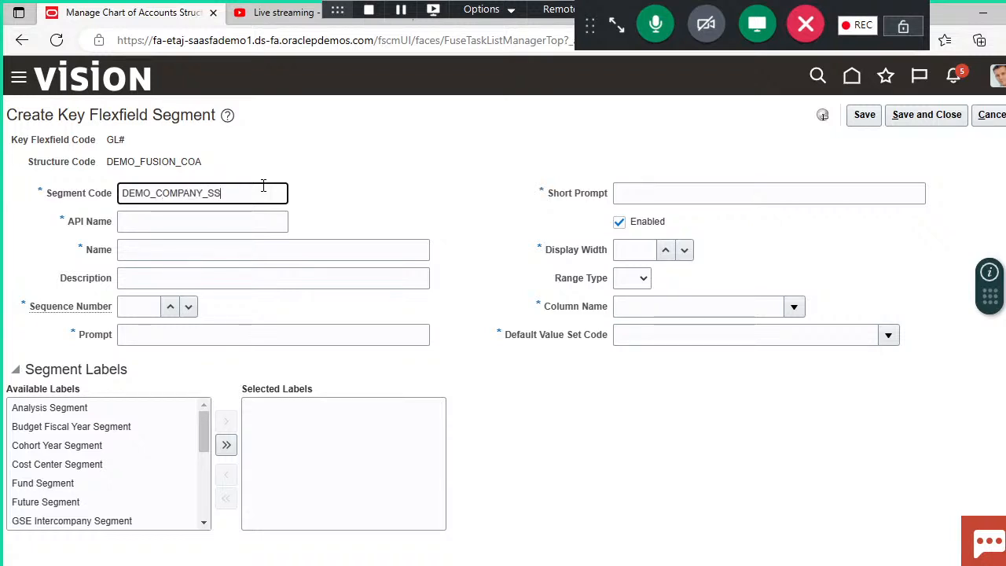
pyautogui.write('EGMENT')
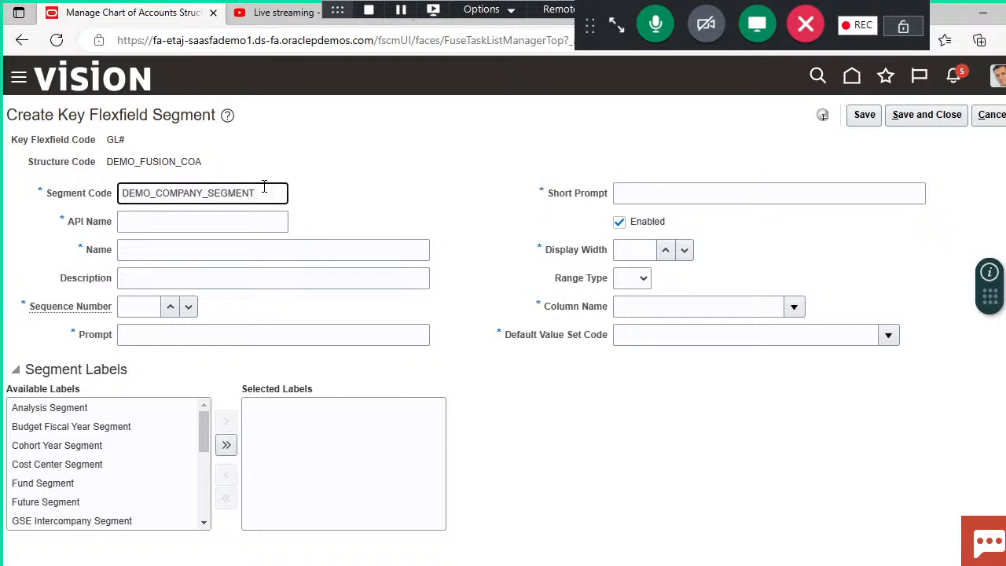
pyautogui.click(362, 209)
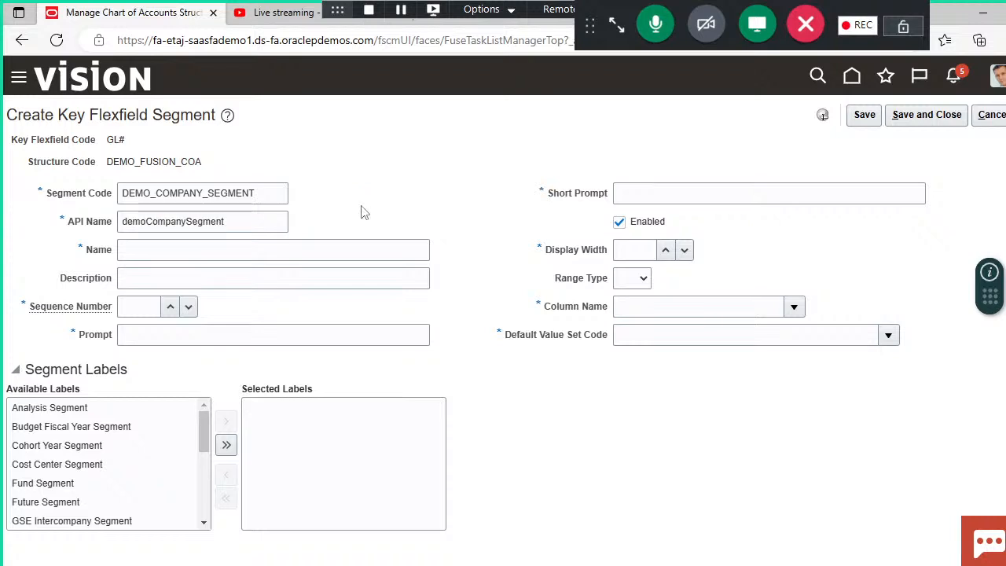
# Step: Copy the segment code DEMO_COMPANY_SEGMENT into the segment's name and set the sequence number to 1
pyautogui.click(279, 188)
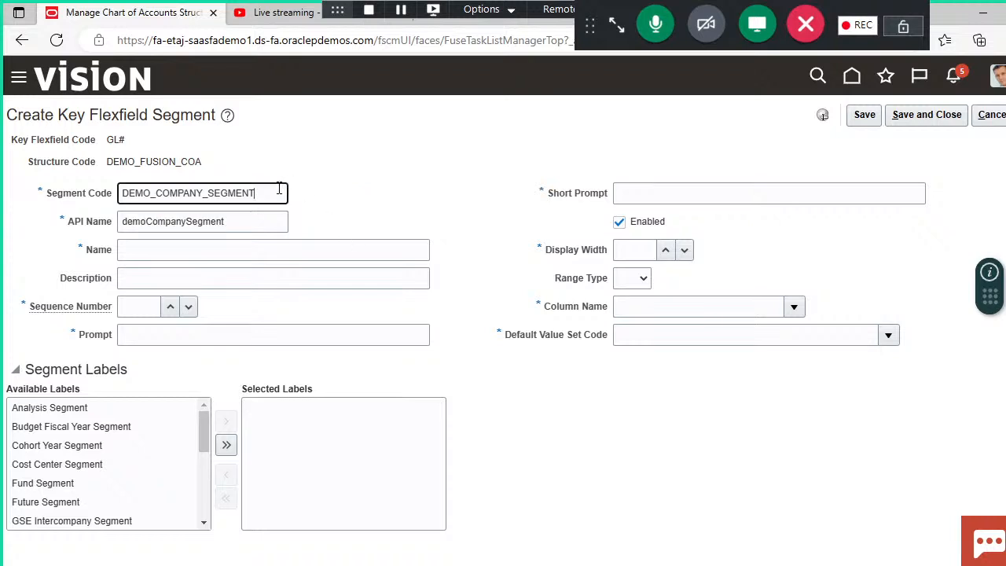
pyautogui.doubleClick(280, 189)
pyautogui.hotkey('ctrl', 'c')
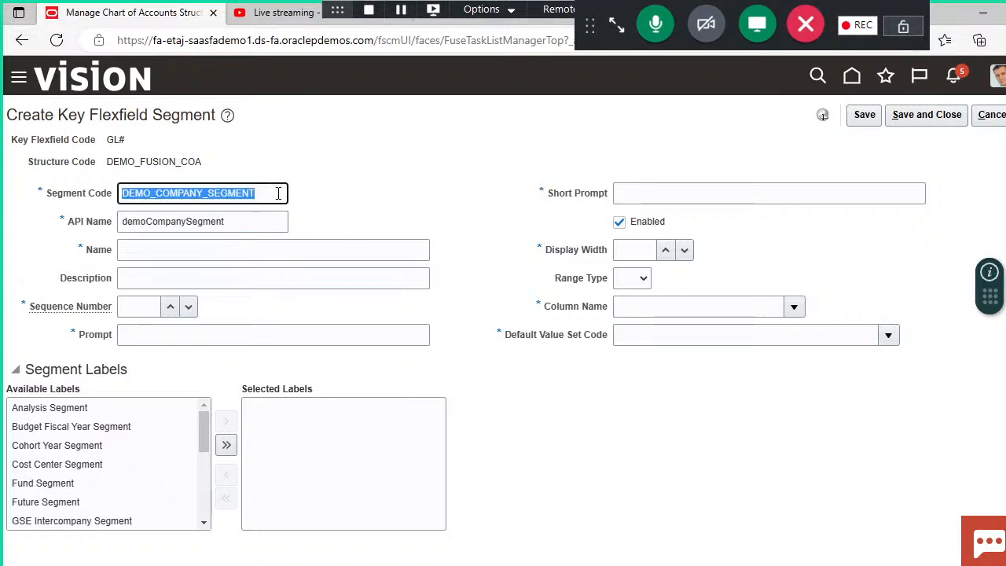
pyautogui.click(267, 249)
pyautogui.hotkey('ctrl', 'v')
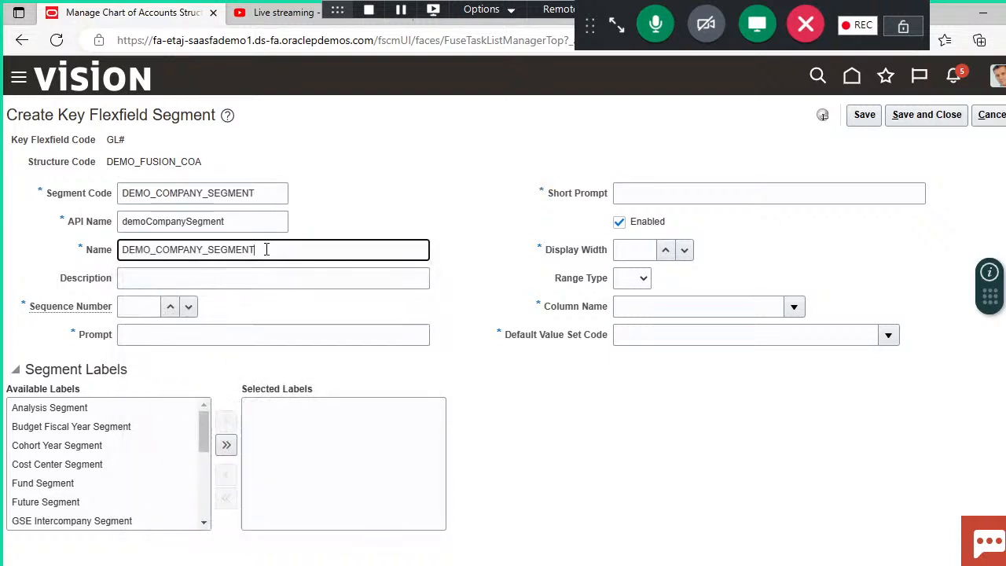
pyautogui.press('Tab')
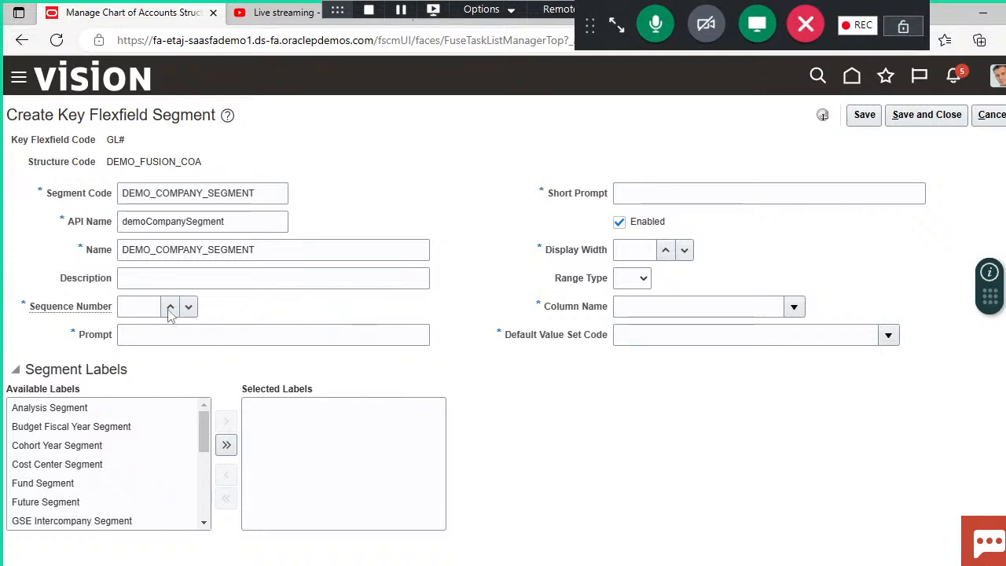
pyautogui.click(142, 303)
pyautogui.write('1')
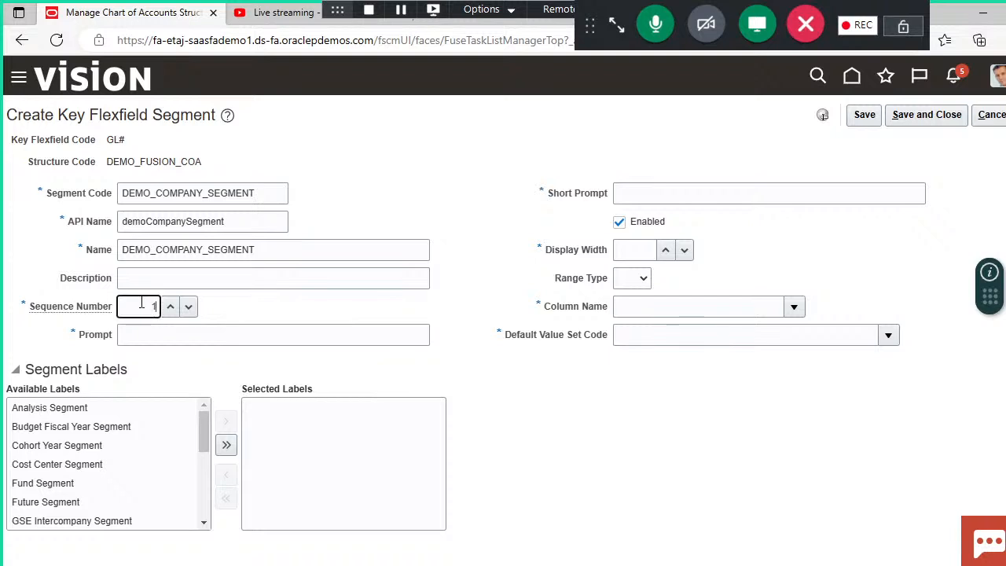
pyautogui.click(233, 305)
# Step: Fill the company segment's prompt and short prompt with DEMO_COMPANY_SEGMENT
pyautogui.click(245, 335)
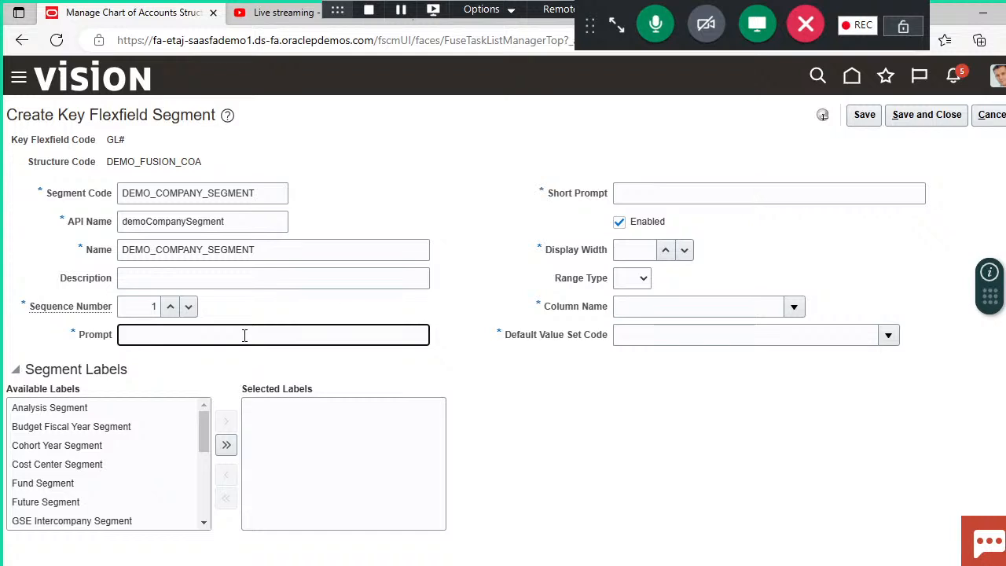
pyautogui.hotkey('ctrl', 'v')
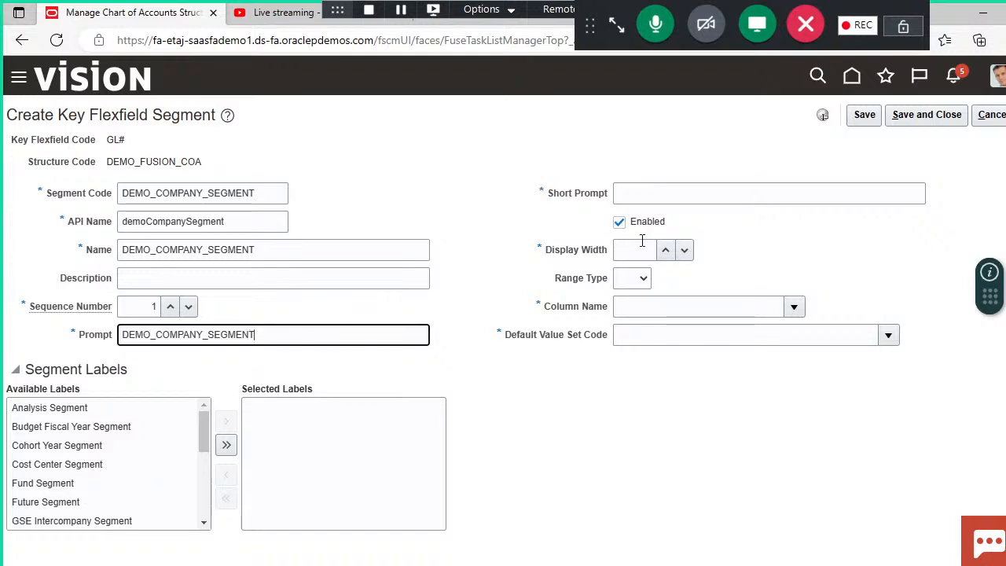
pyautogui.click(705, 187)
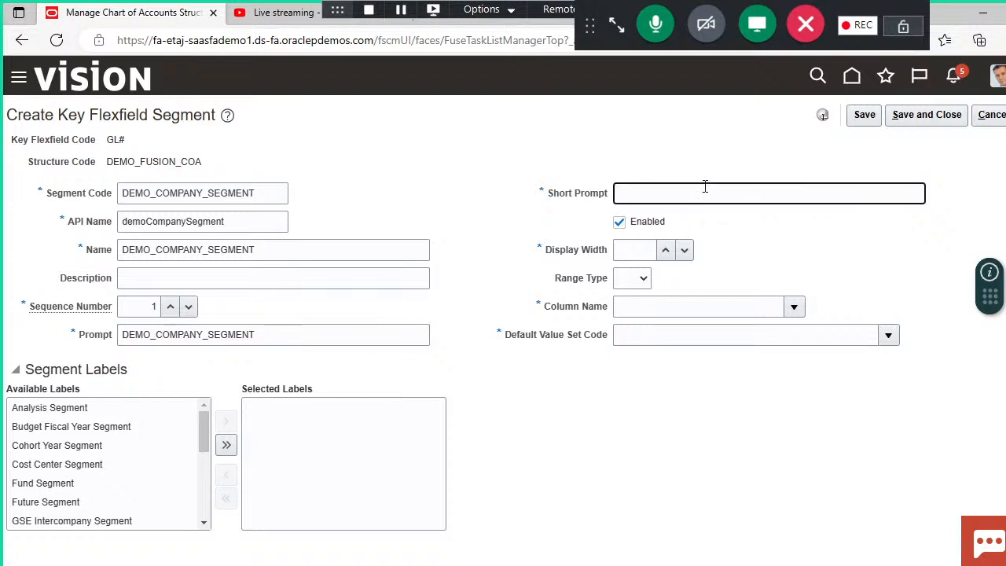
pyautogui.hotkey('ctrl', 'v')
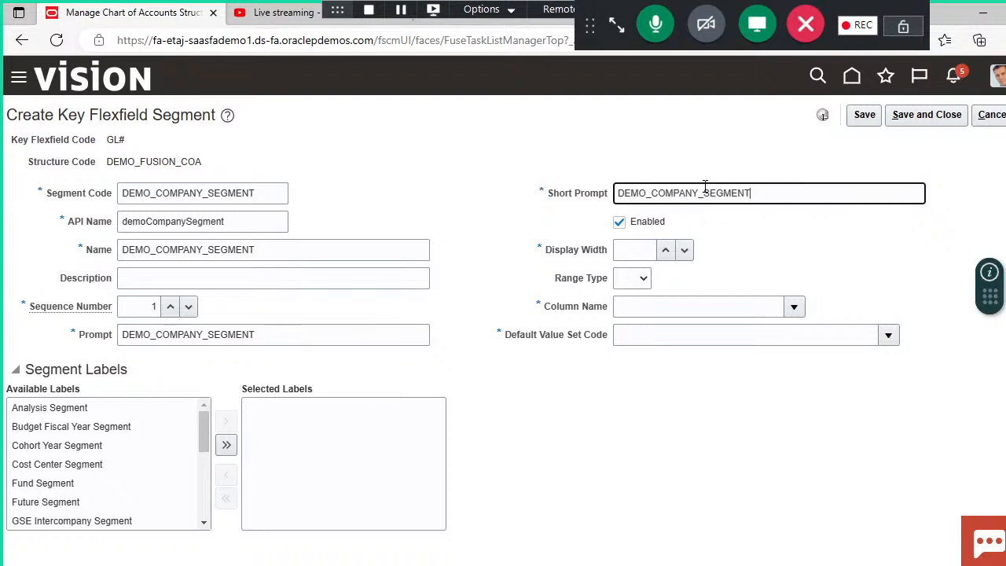
pyautogui.click(507, 209)
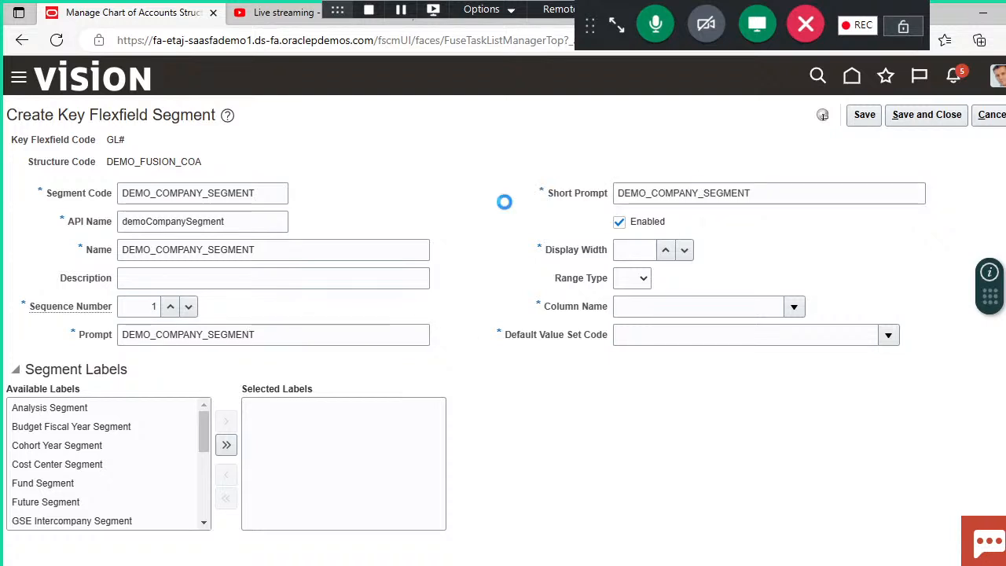
# Step: Set the company segment's display width to 30 and its column name to SEGMENT1
pyautogui.click(640, 246)
pyautogui.write('30')
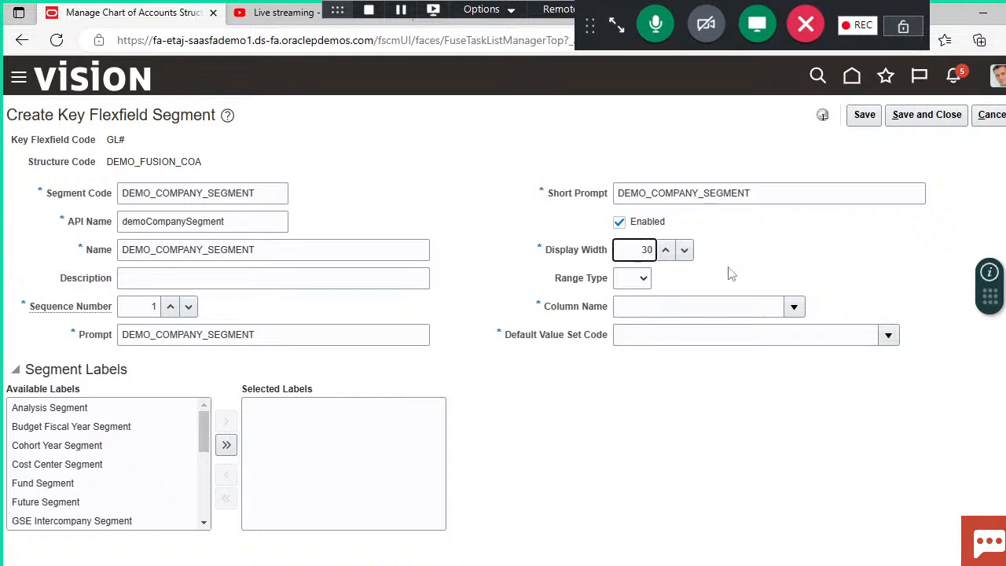
pyautogui.click(774, 277)
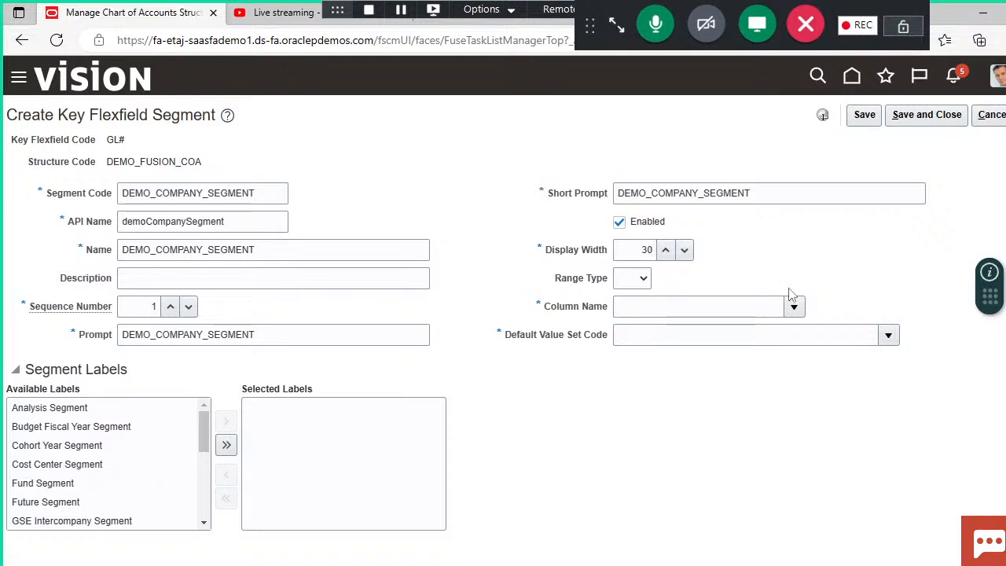
pyautogui.click(793, 306)
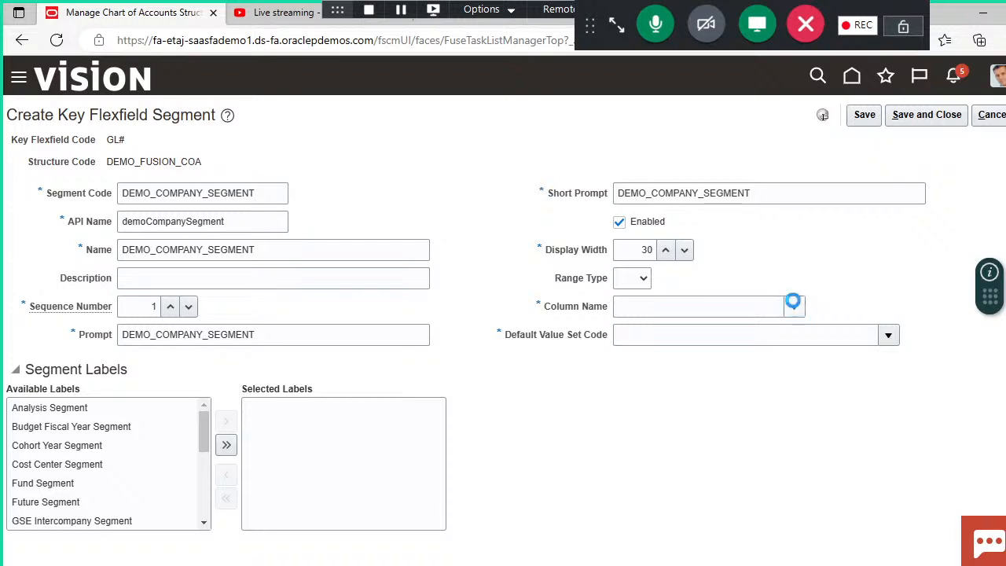
pyautogui.click(702, 356)
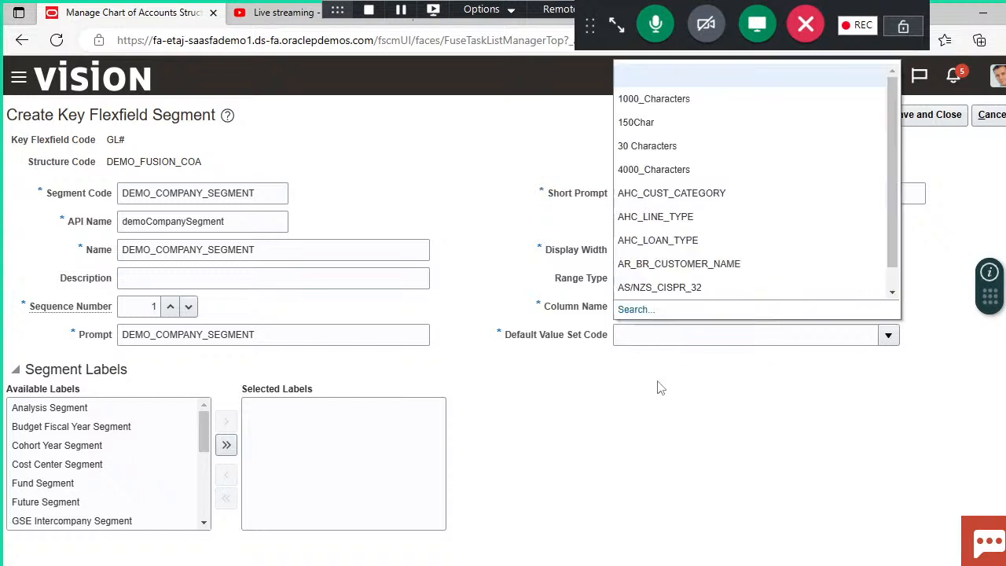
# Step: Search the value sets for "demo" and assign DEMO_VALUE_COMPANY as the company segment's default value set
pyautogui.click(638, 310)
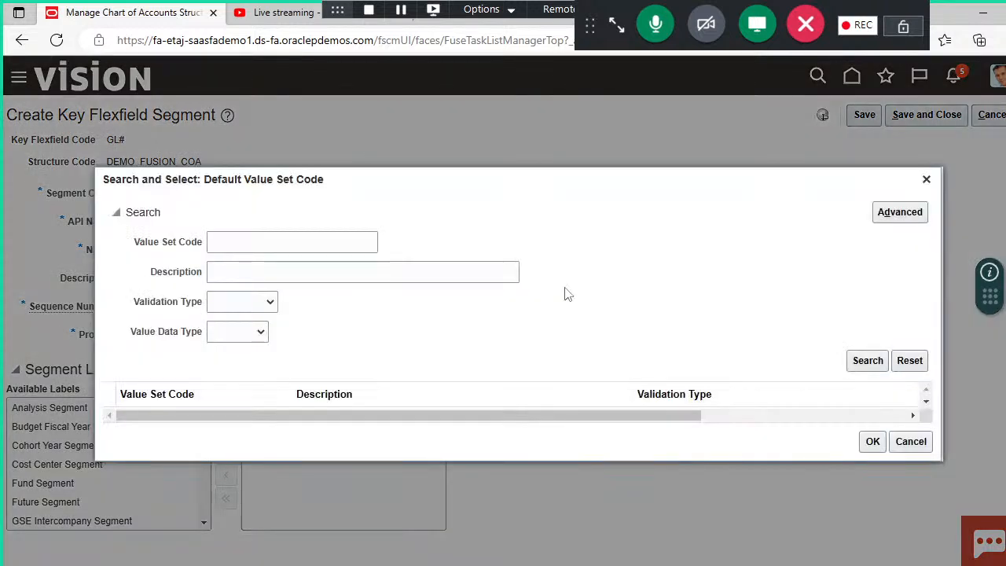
pyautogui.click(327, 241)
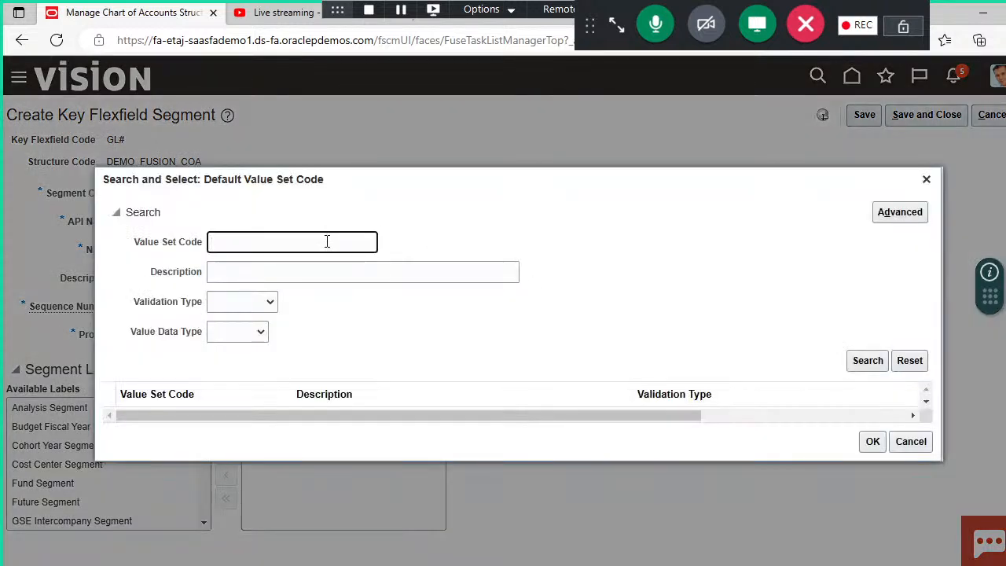
pyautogui.write('demo')
pyautogui.press('Return')
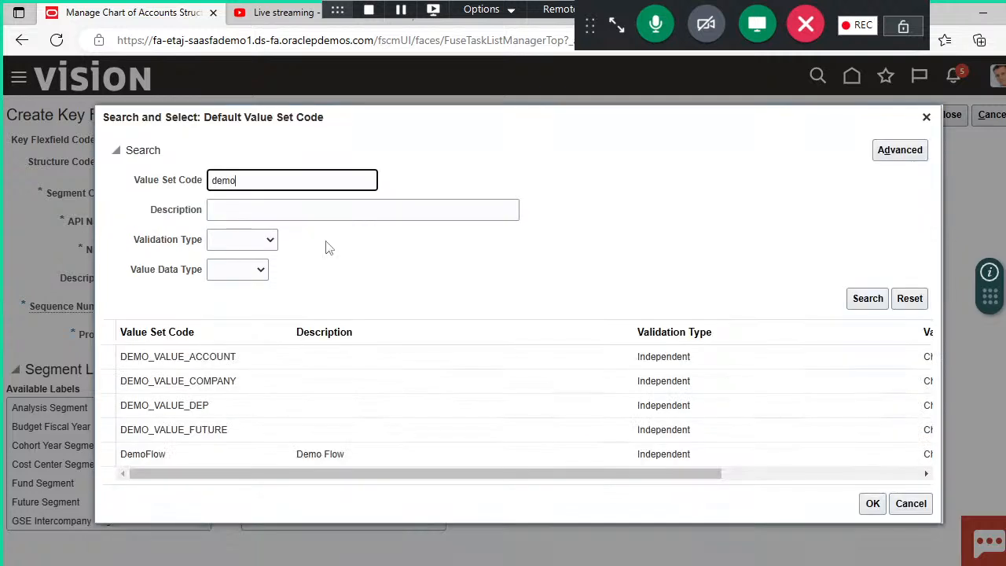
pyautogui.click(197, 382)
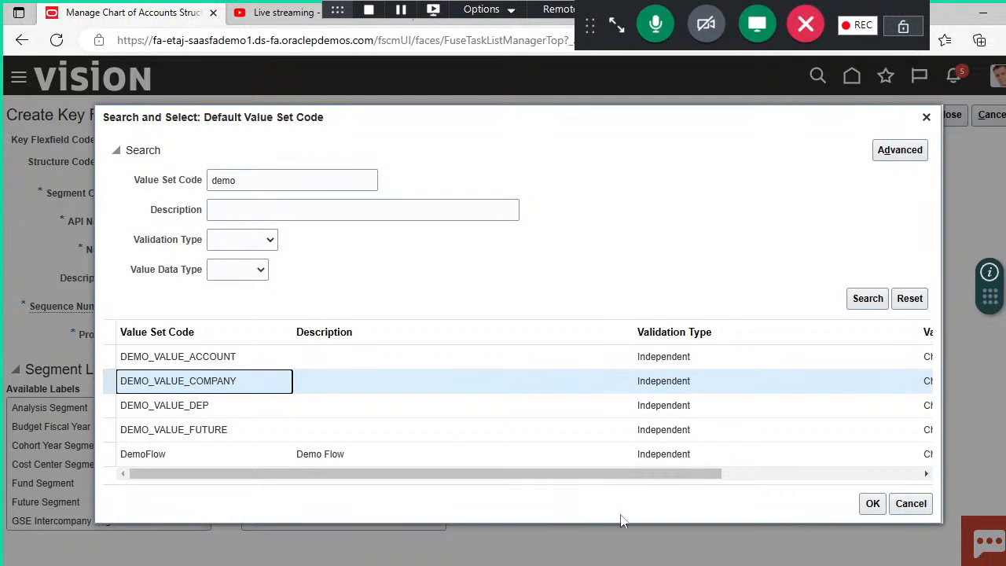
pyautogui.click(872, 505)
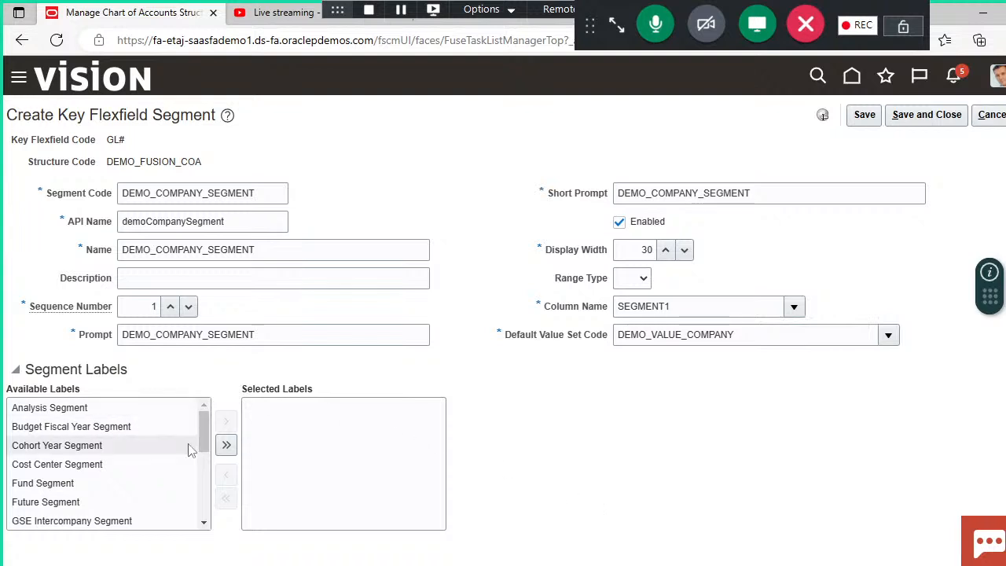
# Step: Assign the Primary Balancing Segment label to the company segment, then save and close it
pyautogui.scroll(-3, 206, 515)
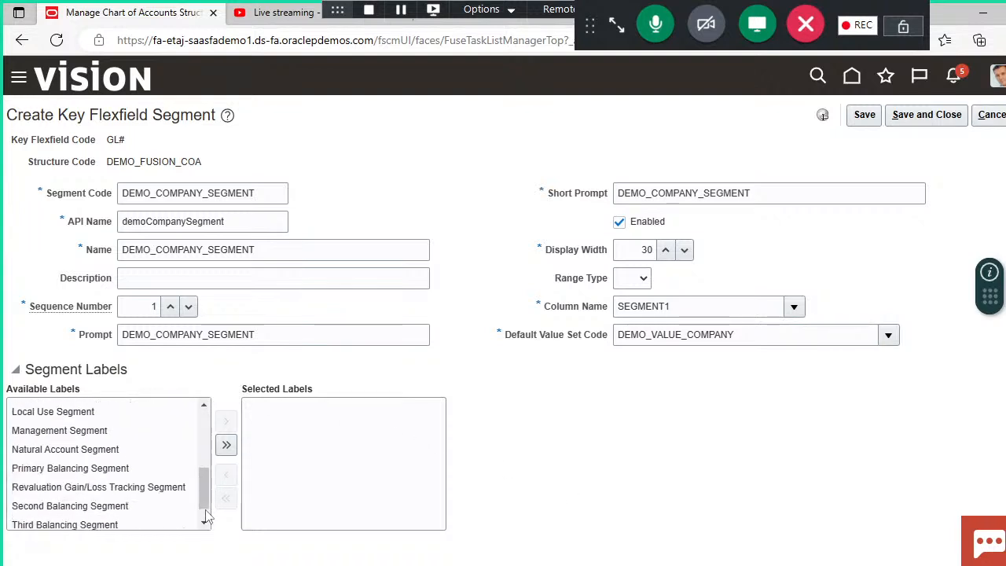
pyautogui.scroll(-1, 205, 515)
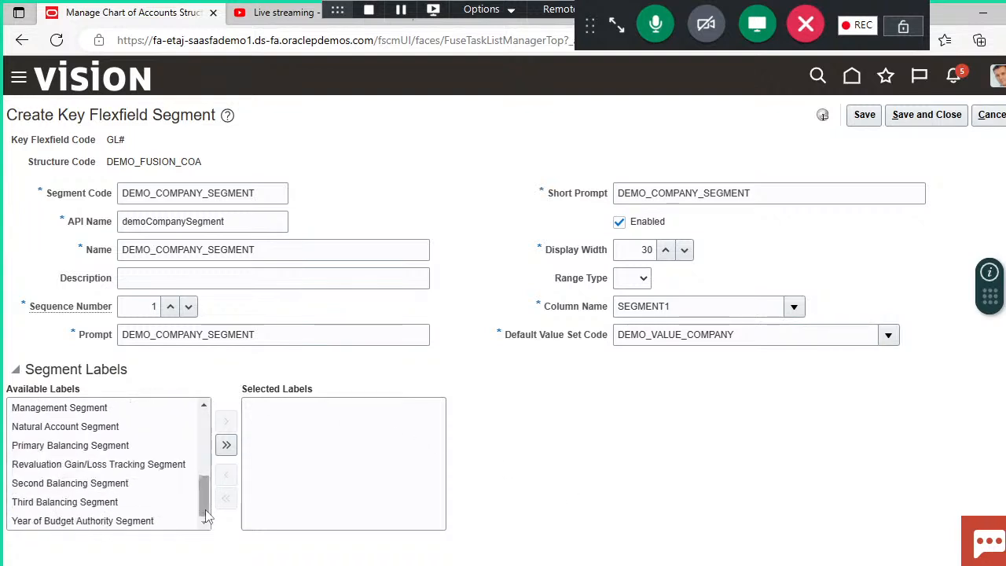
pyautogui.click(86, 446)
pyautogui.click(225, 422)
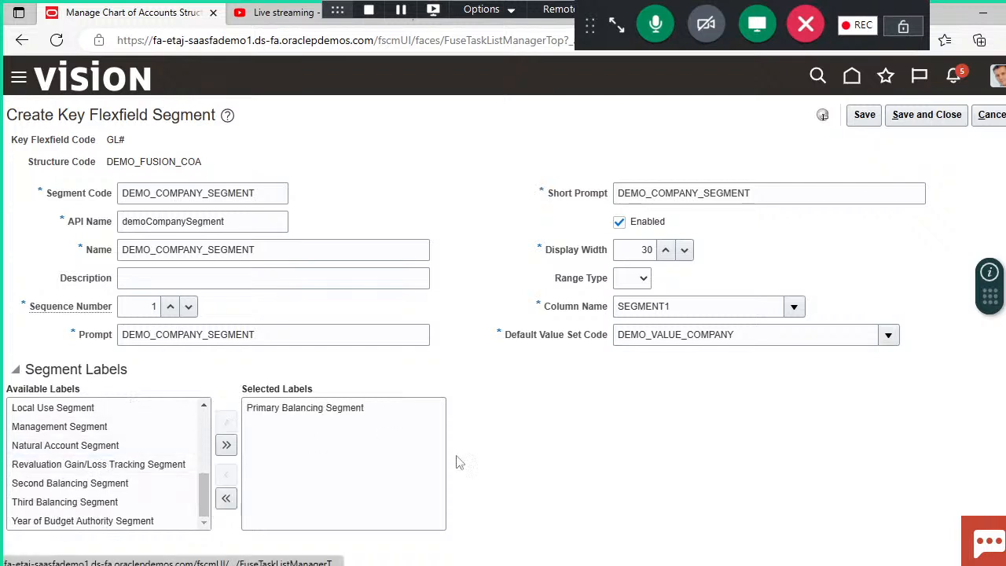
pyautogui.click(932, 118)
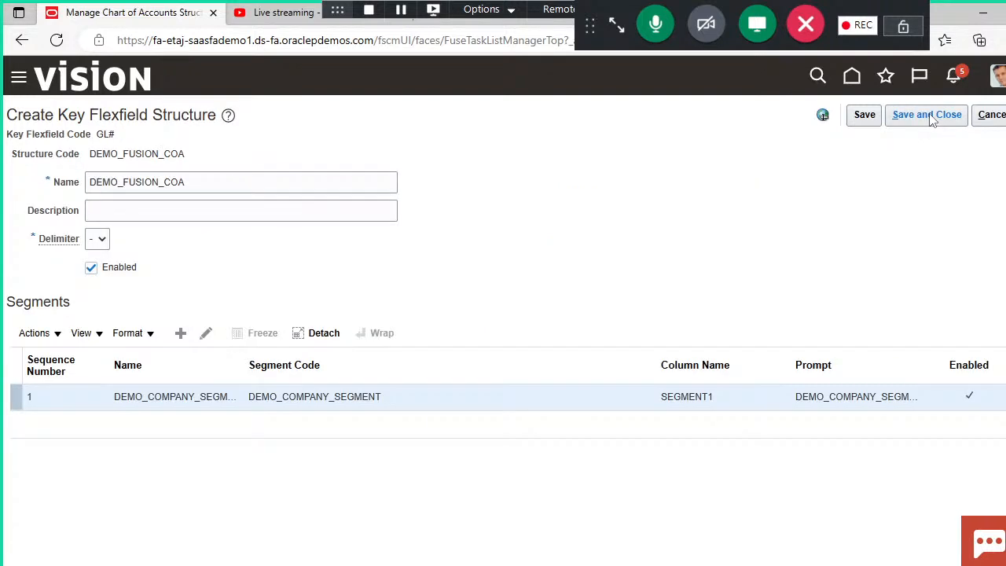
# Step: Start another segment in the DEMO_FUSION_COA structure with the segment code DEMO_DEP_SEGMENT
pyautogui.click(181, 335)
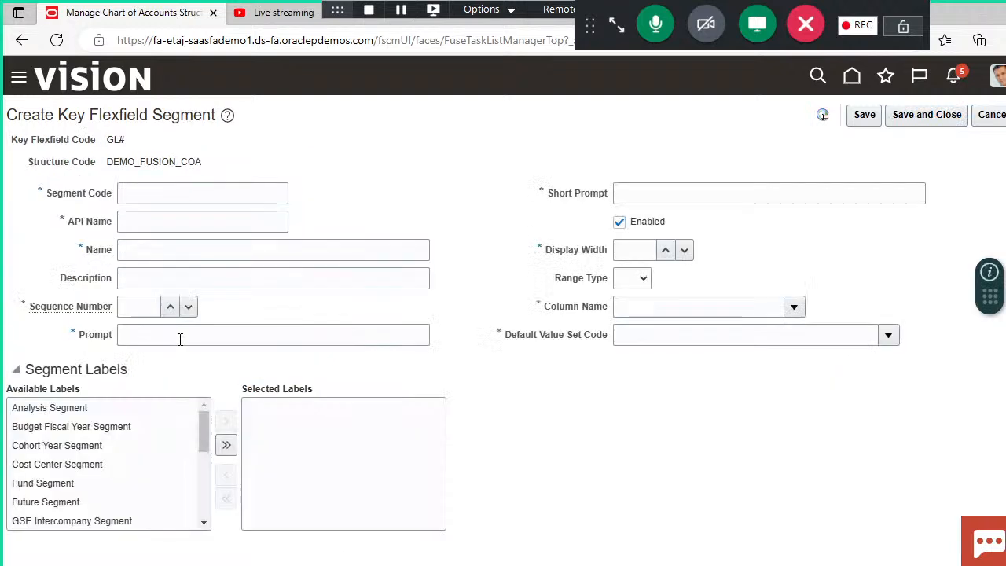
pyautogui.click(224, 192)
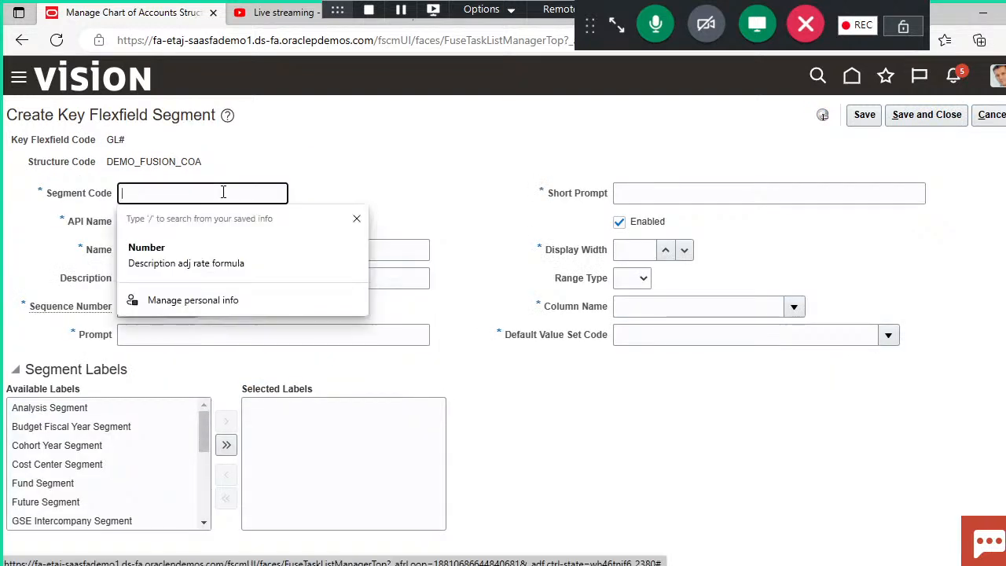
pyautogui.write('DEM')
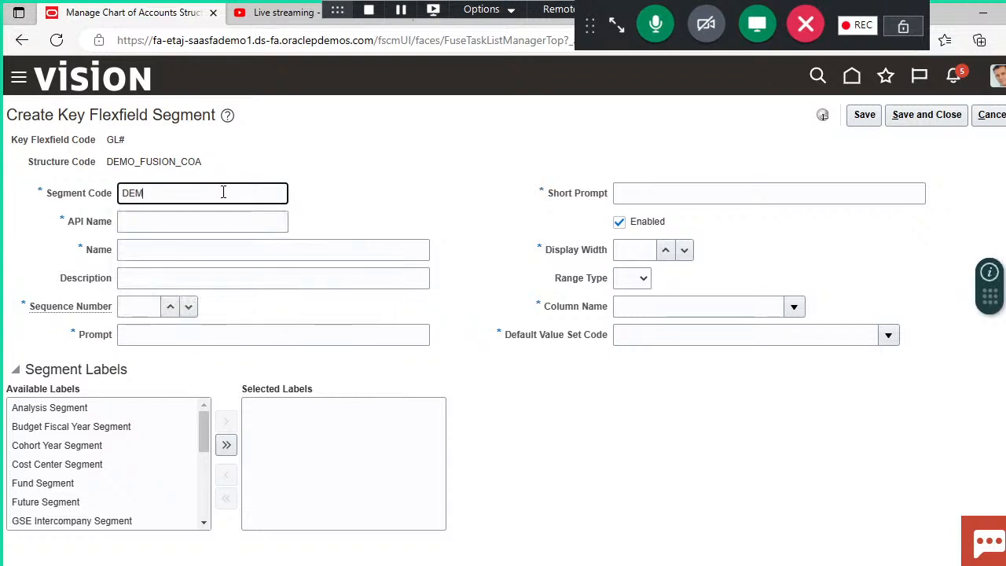
pyautogui.write('O_DEP_')
pyautogui.write('SEF')
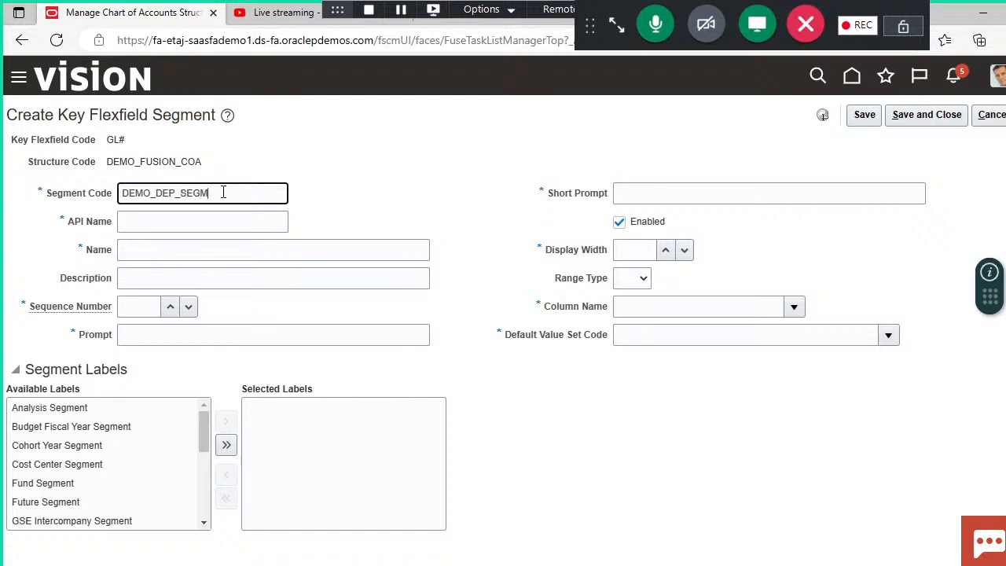
pyautogui.write('NT')
pyautogui.click(329, 201)
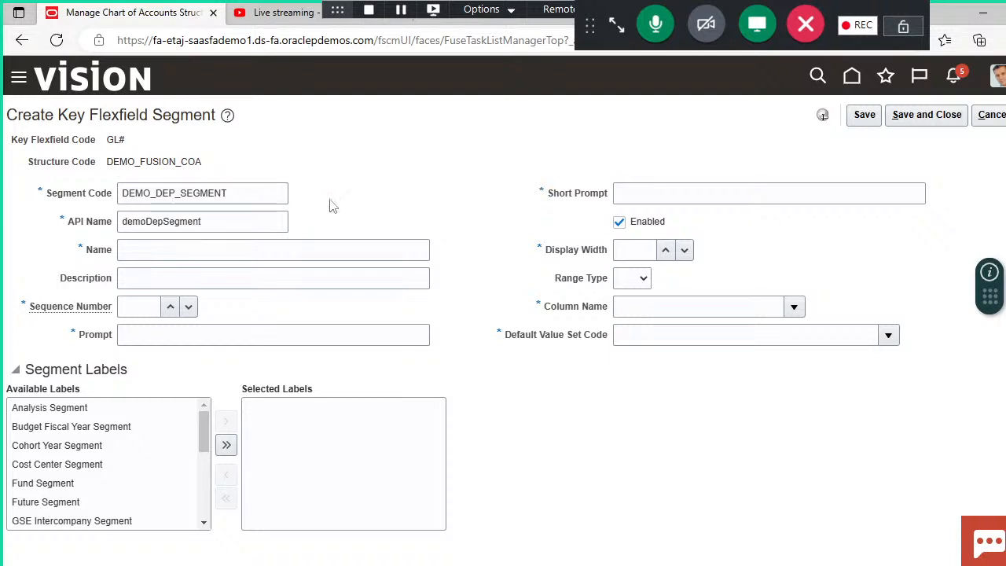
# Step: Copy the segment code DEMO_DEP_SEGMENT into the segment's name, prompt and short prompt
pyautogui.click(262, 193)
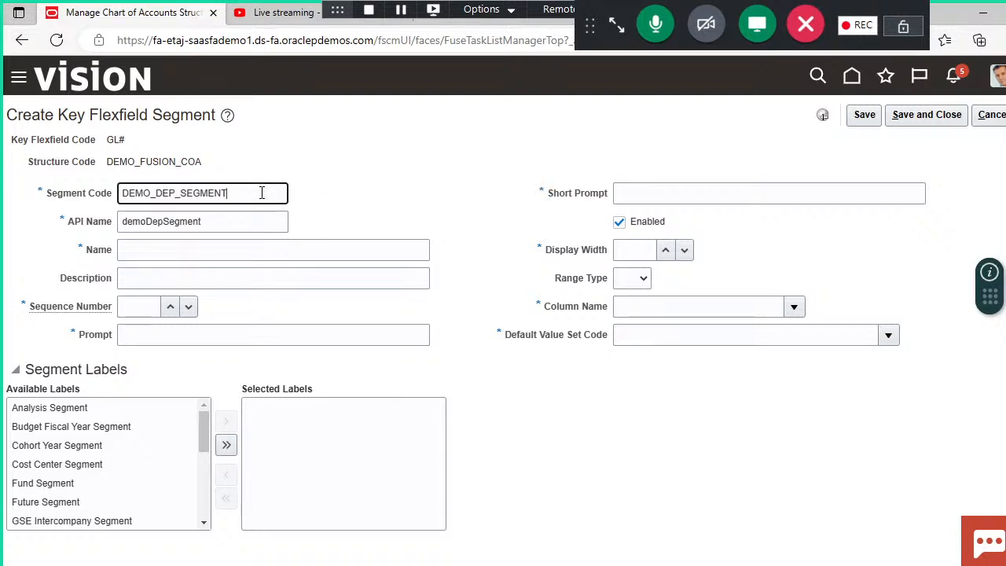
pyautogui.doubleClick(262, 194)
pyautogui.hotkey('ctrl', 'c')
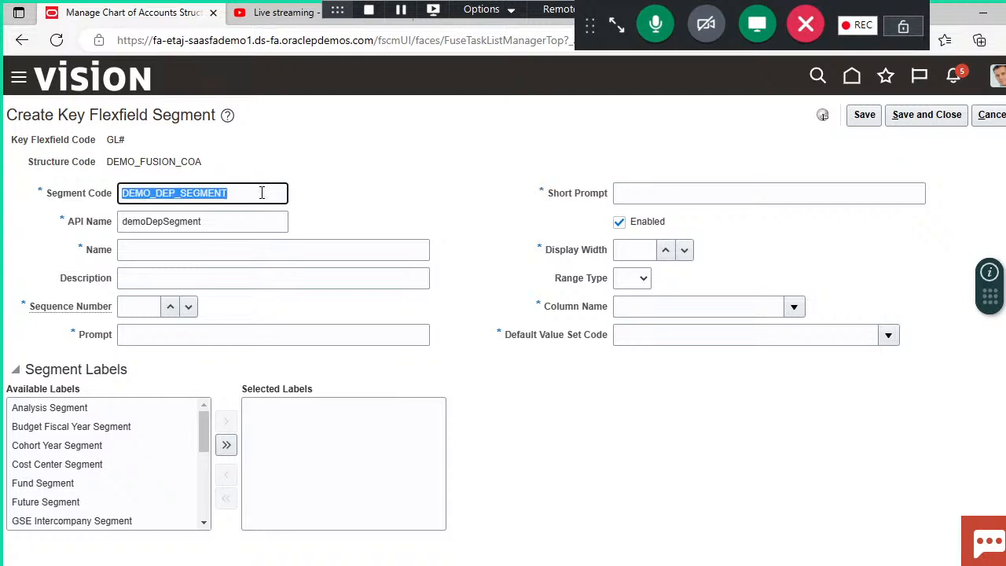
pyautogui.click(257, 249)
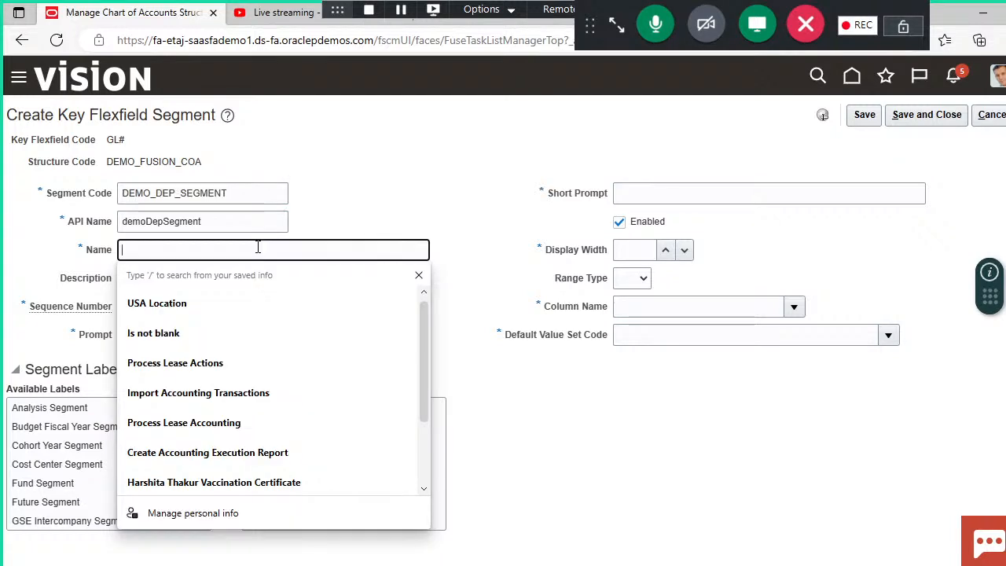
pyautogui.hotkey('ctrl', 'v')
pyautogui.click(254, 336)
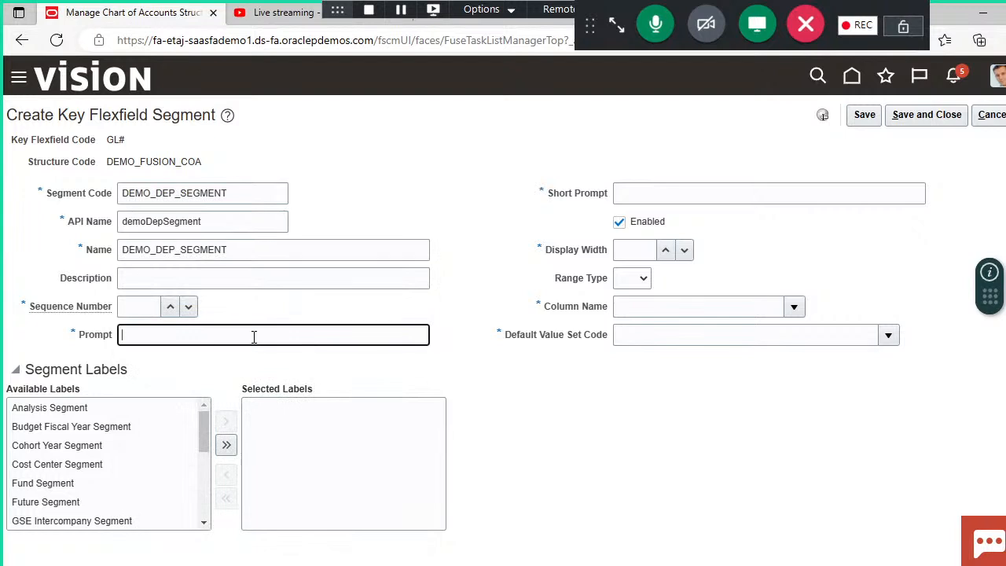
pyautogui.hotkey('ctrl', 'v')
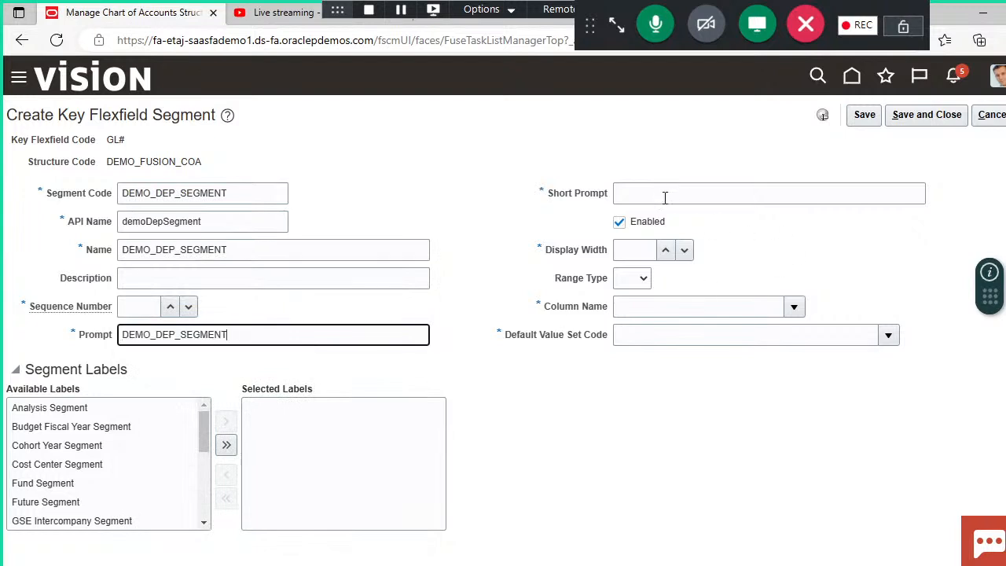
pyautogui.click(664, 198)
pyautogui.hotkey('ctrl', 'v')
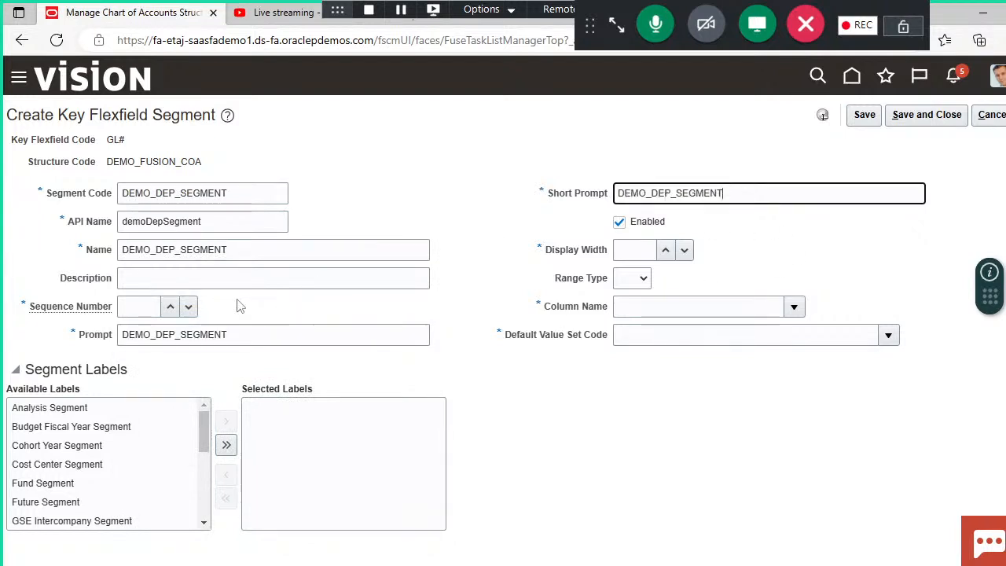
# Step: Set the department segment's sequence number to 2
pyautogui.click(153, 307)
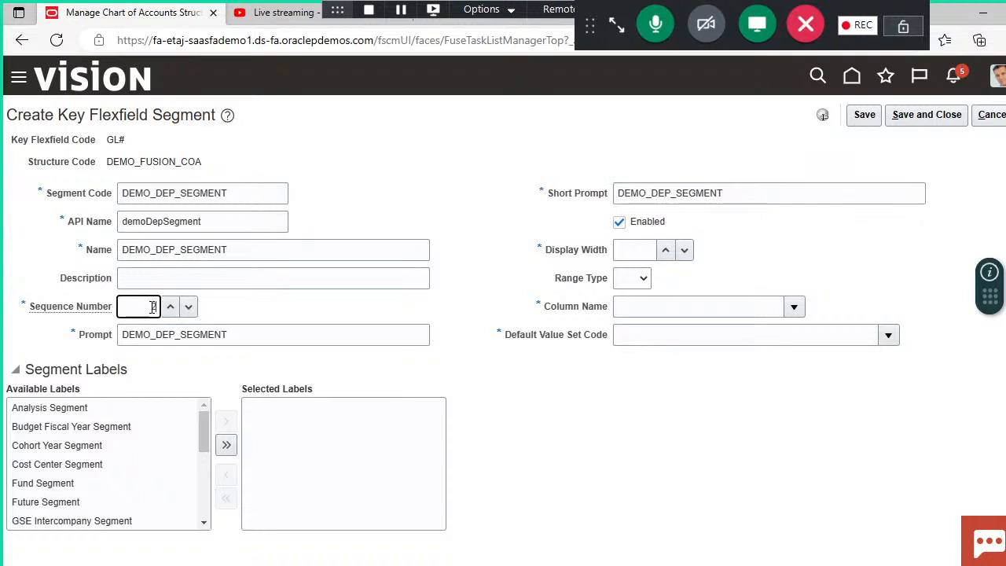
pyautogui.write('2')
pyautogui.moveTo(634, 426); pyautogui.dragTo(794, 302)
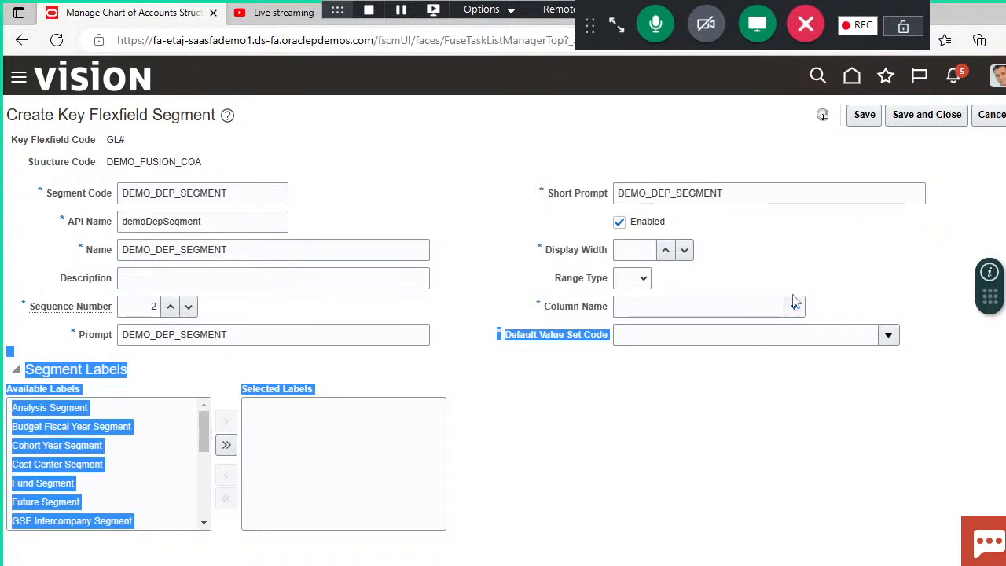
# Step: Set the department segment's display width to 30 and its column name to SEGMENT2
pyautogui.click(760, 247)
pyautogui.click(646, 248)
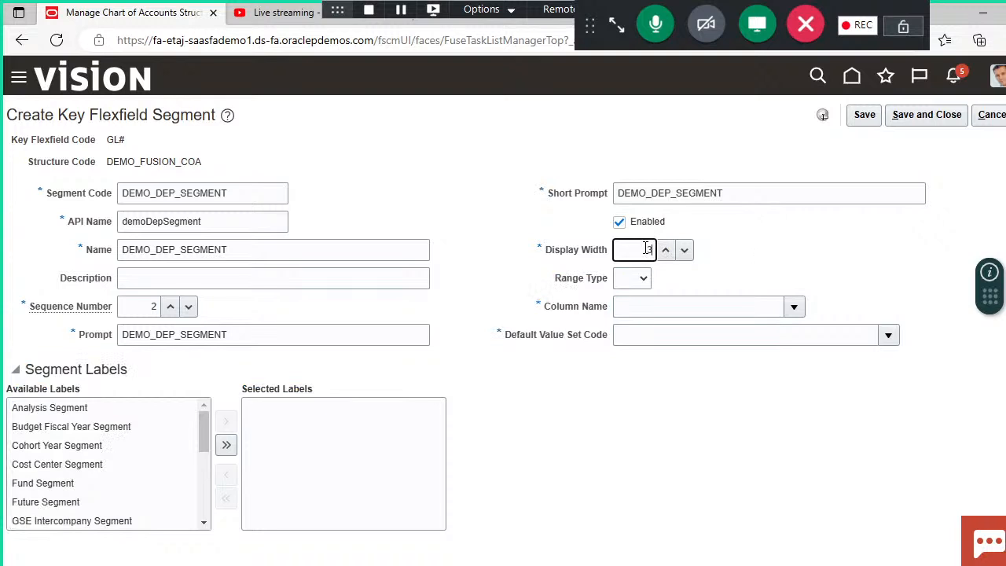
pyautogui.click(793, 307)
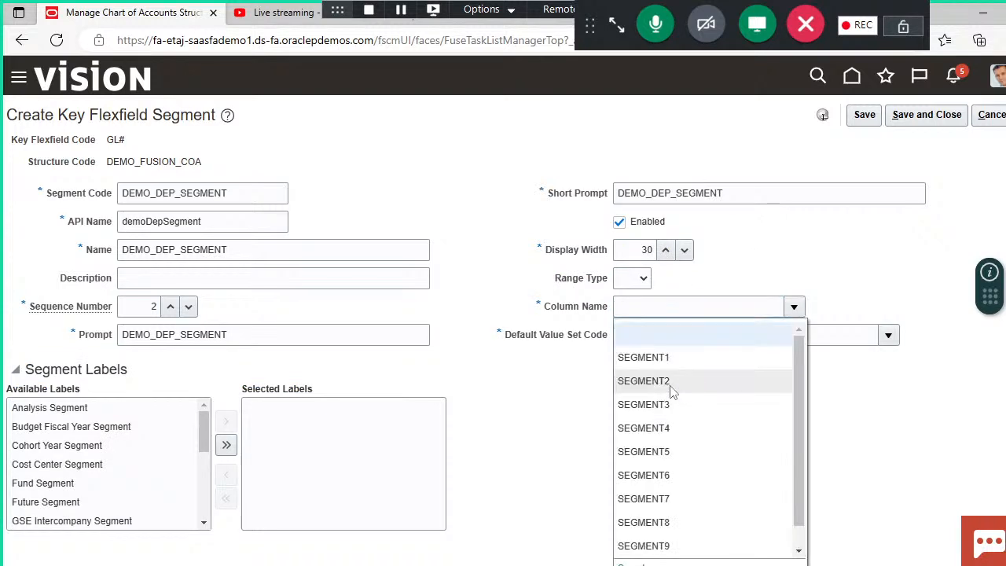
pyautogui.click(670, 383)
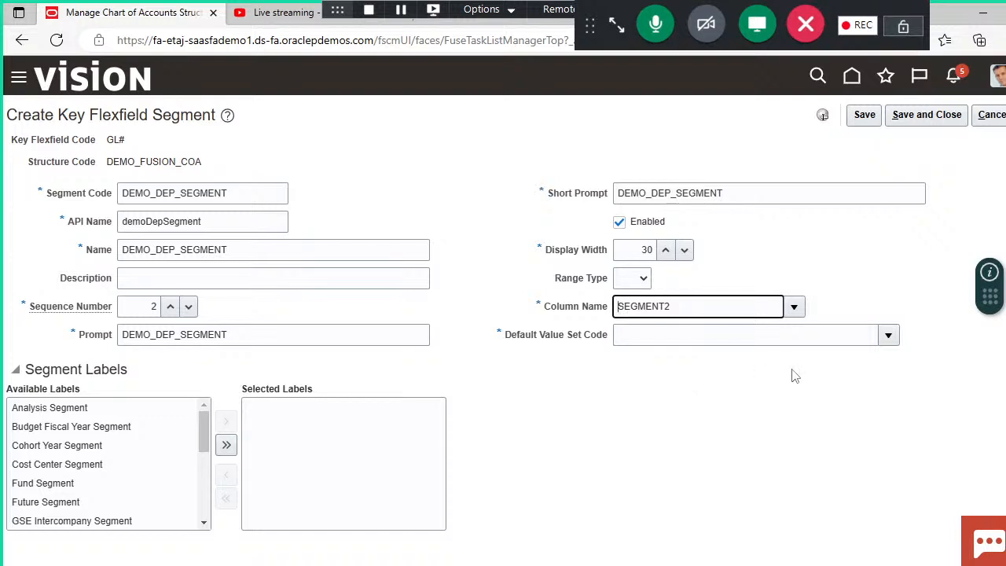
# Step: Search the value sets for "demo" and assign DEMO_VALUE_DEP as the department segment's default value set code
pyautogui.click(889, 335)
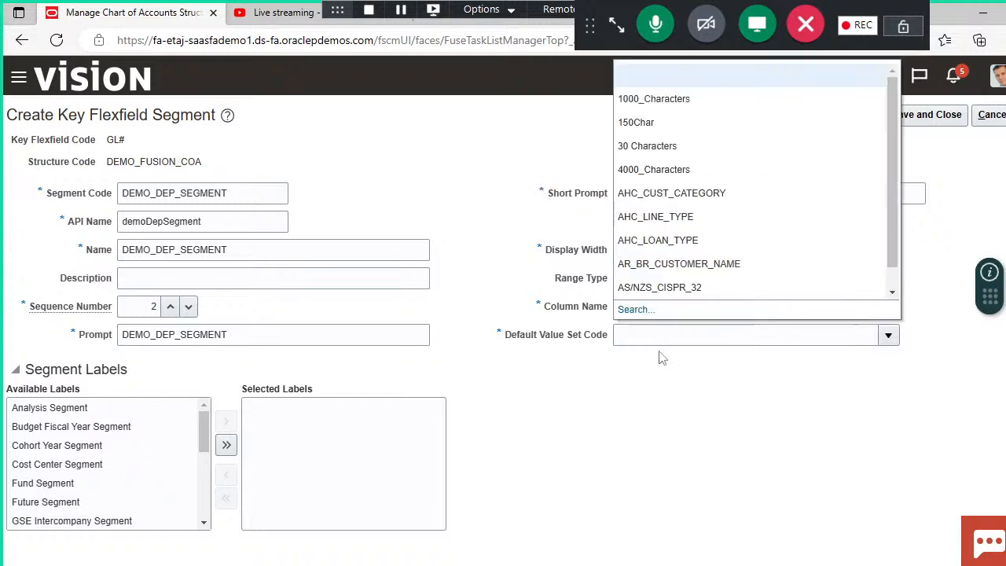
pyautogui.click(637, 310)
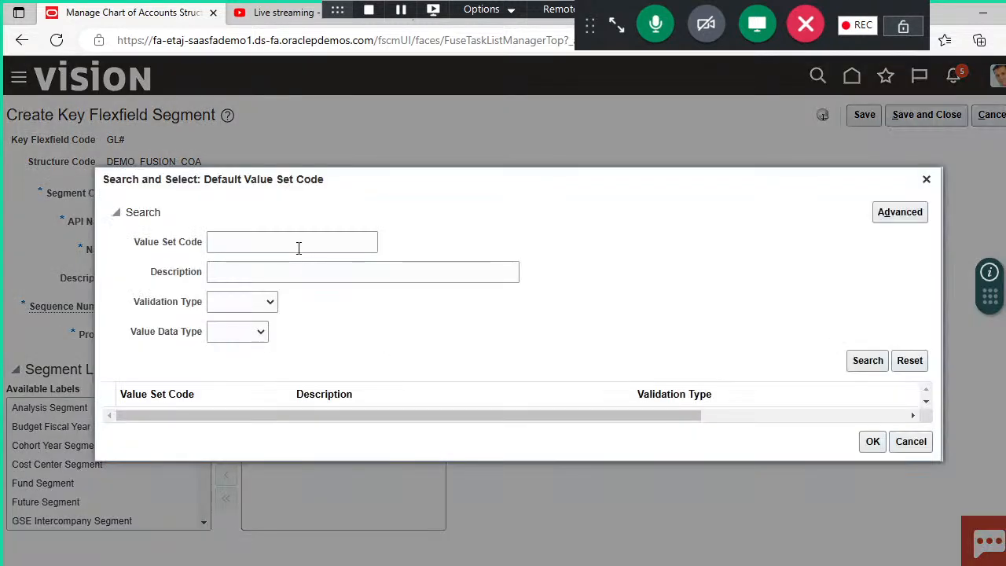
pyautogui.click(299, 249)
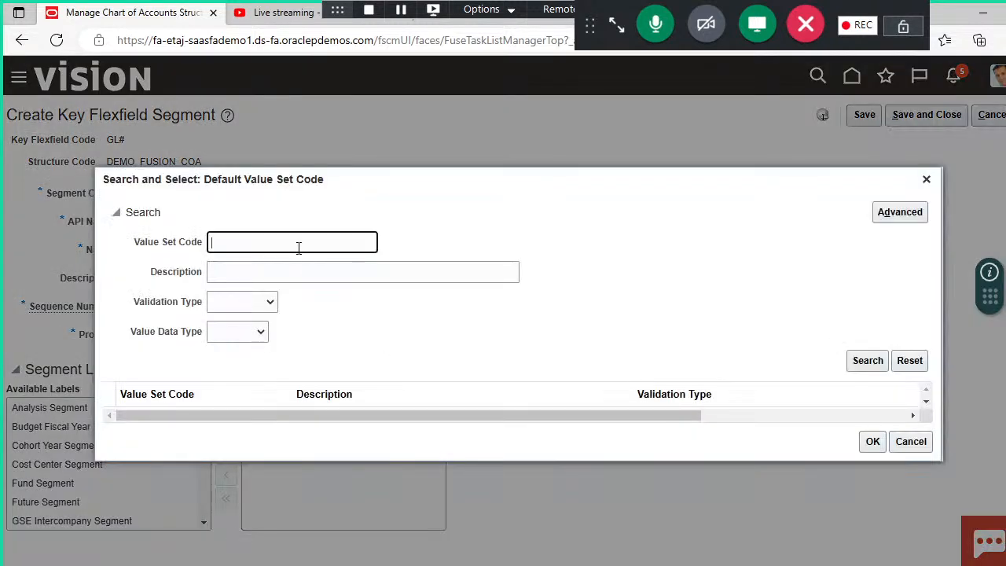
pyautogui.write('demo')
pyautogui.press('Return')
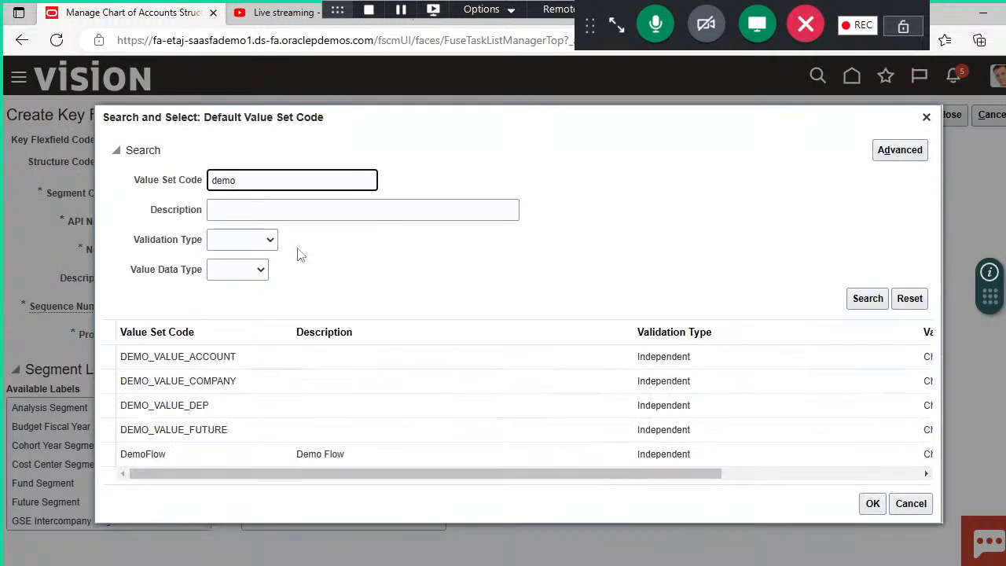
pyautogui.click(203, 404)
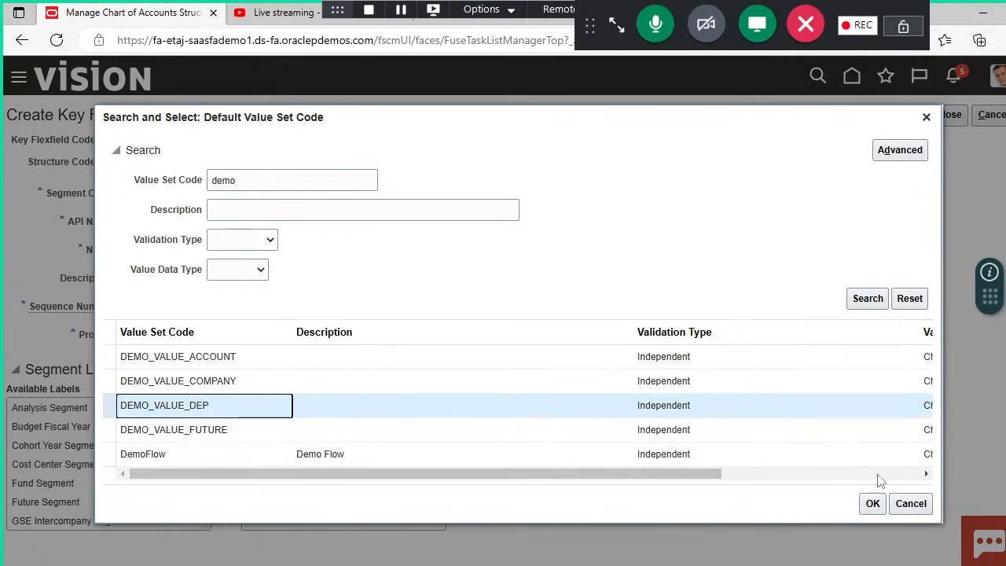
pyautogui.click(878, 505)
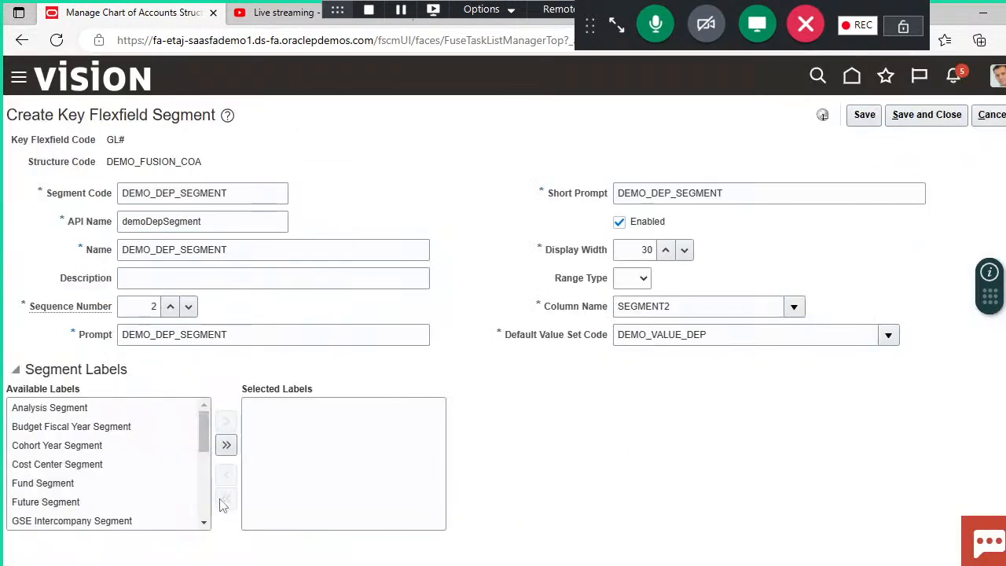
# Step: Assign the Cost Center Segment label to the department segment, then save and close it
pyautogui.click(74, 472)
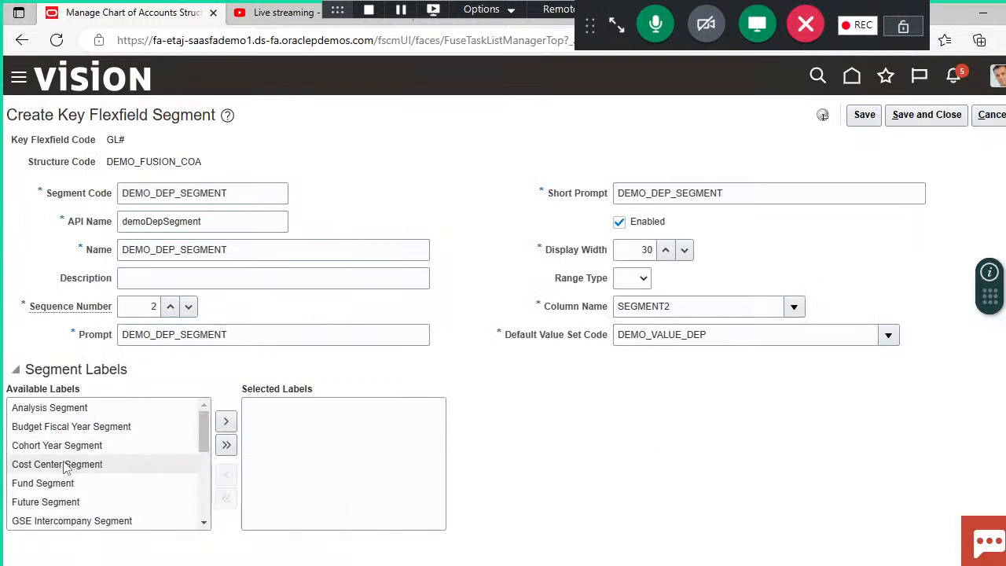
pyautogui.click(225, 426)
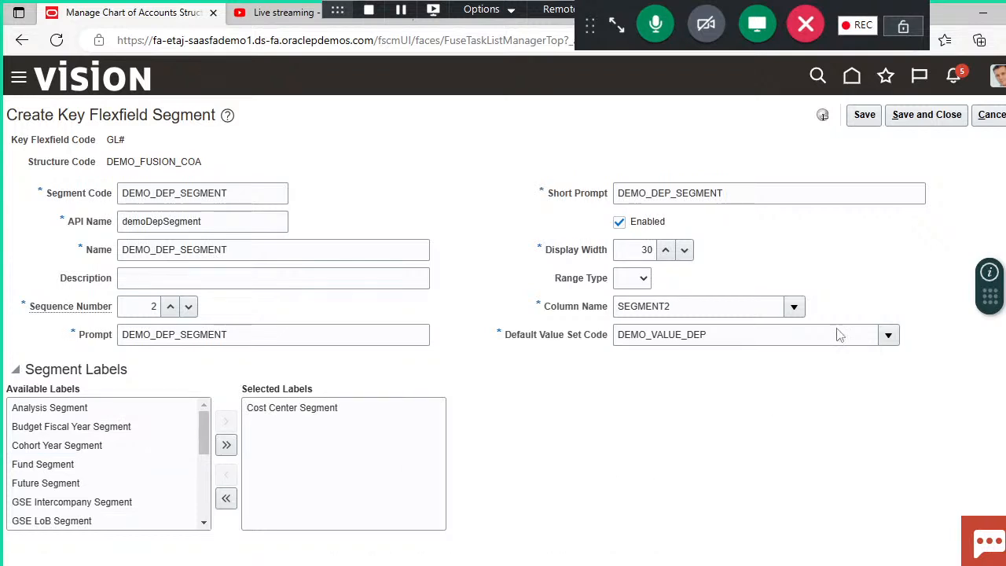
pyautogui.click(920, 114)
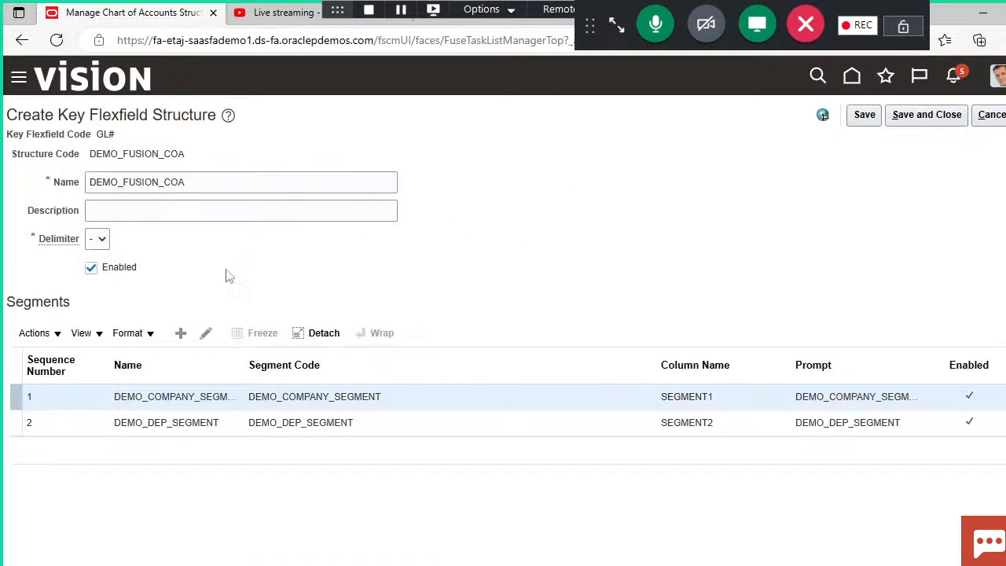
# Step: Start another segment in the DEMO_FUSION_COA structure with the segment code DEMO_ACCOUNT_SEGMENT
pyautogui.click(180, 333)
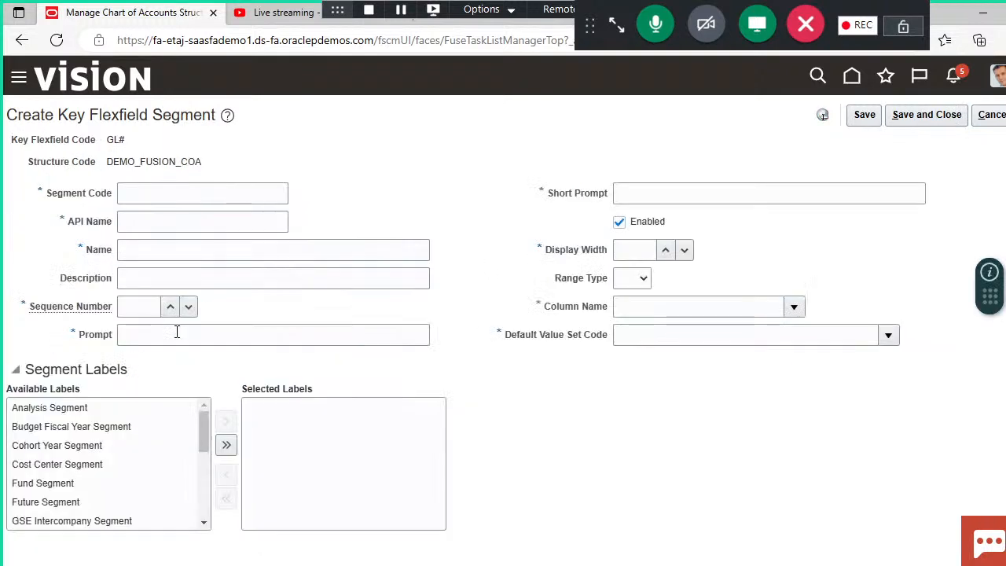
pyautogui.click(213, 196)
pyautogui.write('D')
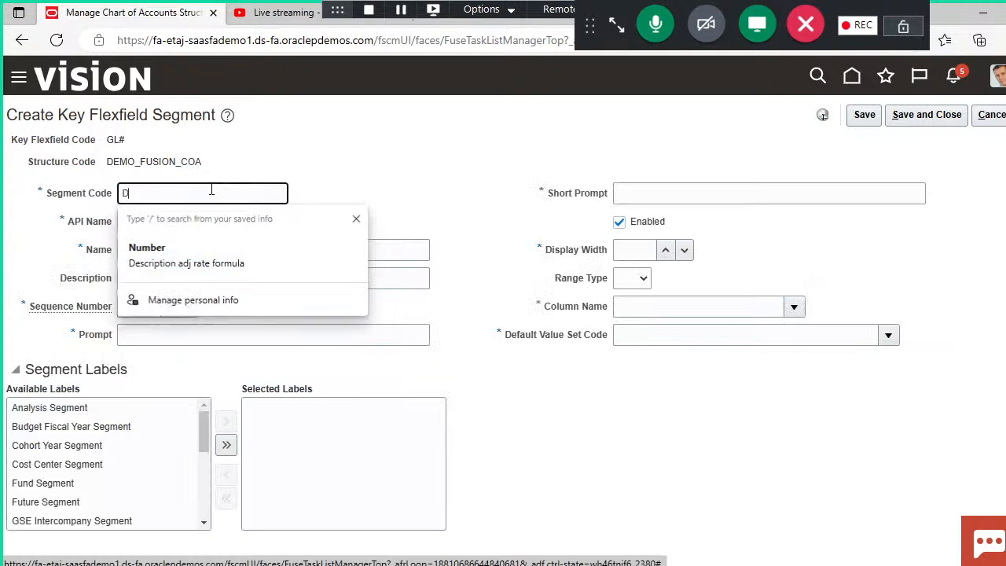
pyautogui.write('EMO_')
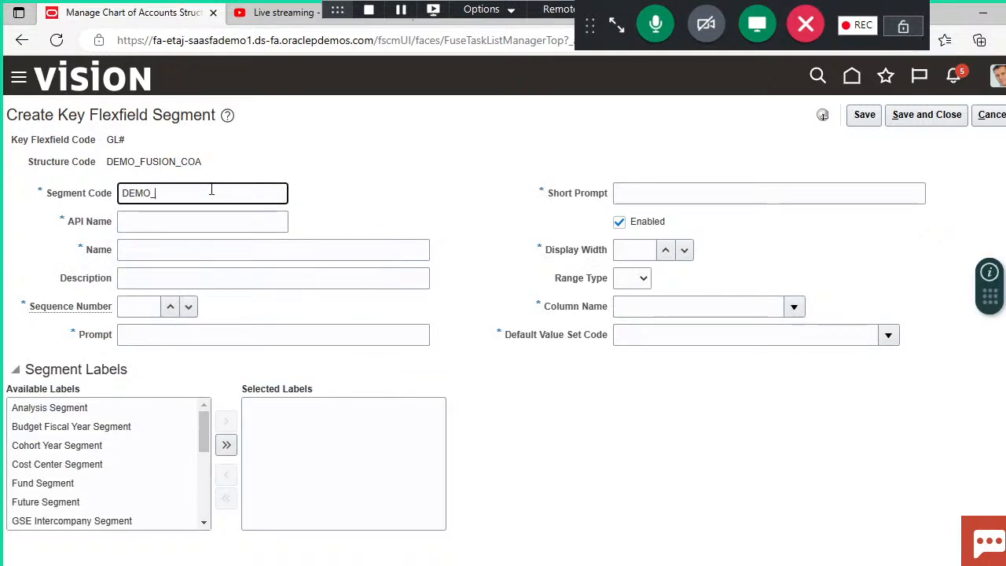
pyautogui.write('ACCOUNT_')
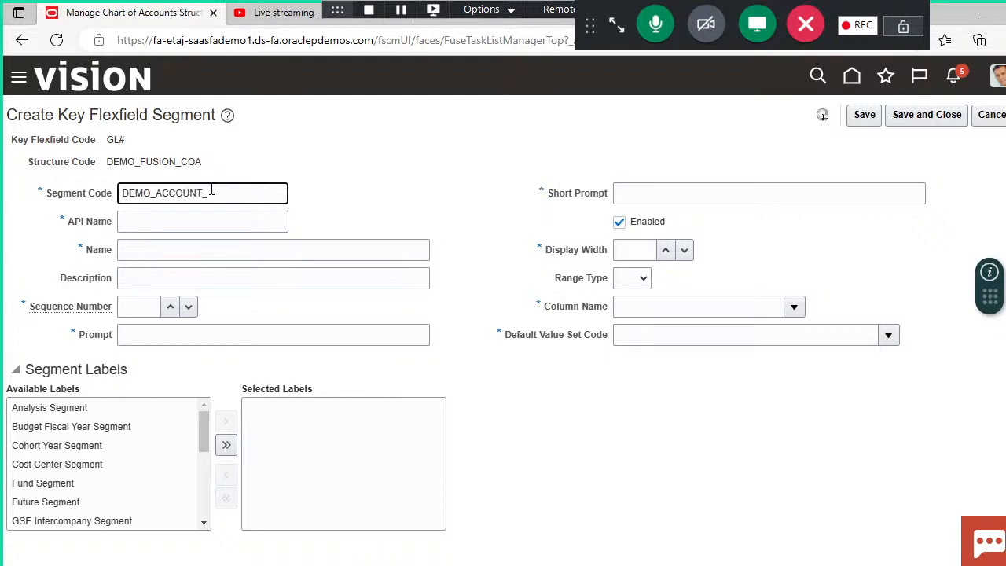
pyautogui.write('SEGMENT')
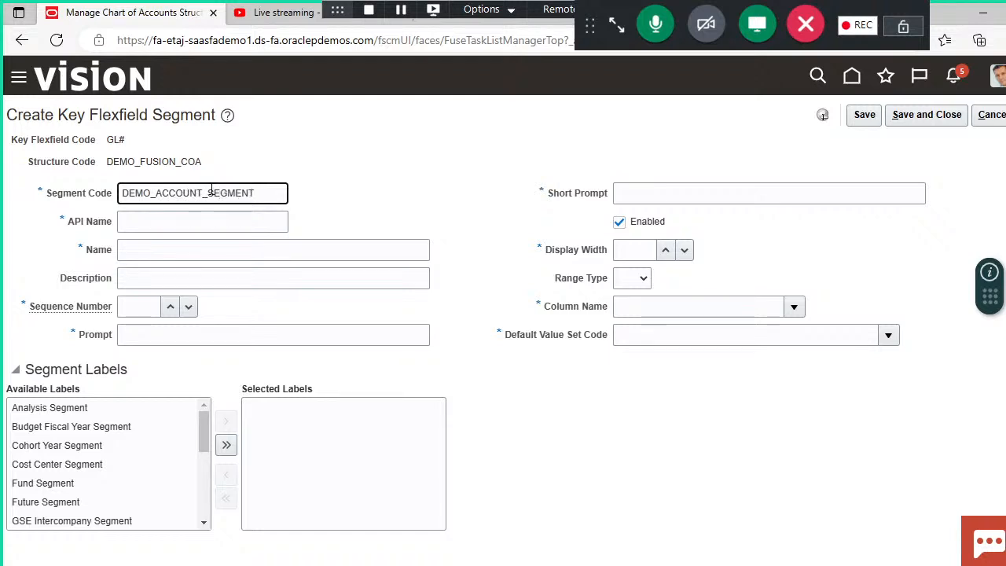
pyautogui.click(399, 224)
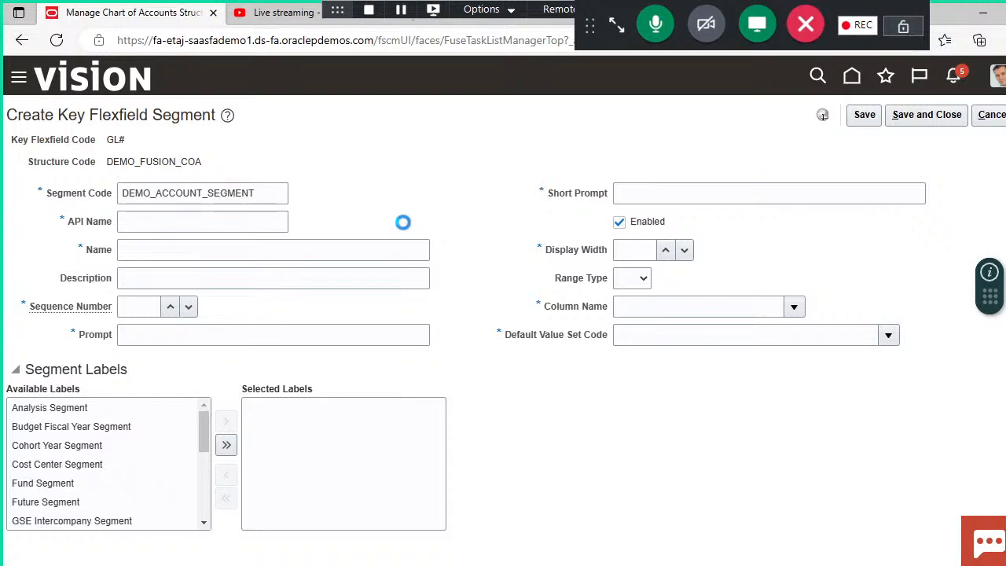
# Step: Copy the segment code DEMO_ACCOUNT_SEGMENT into the segment's name, prompt and short prompt
pyautogui.click(271, 195)
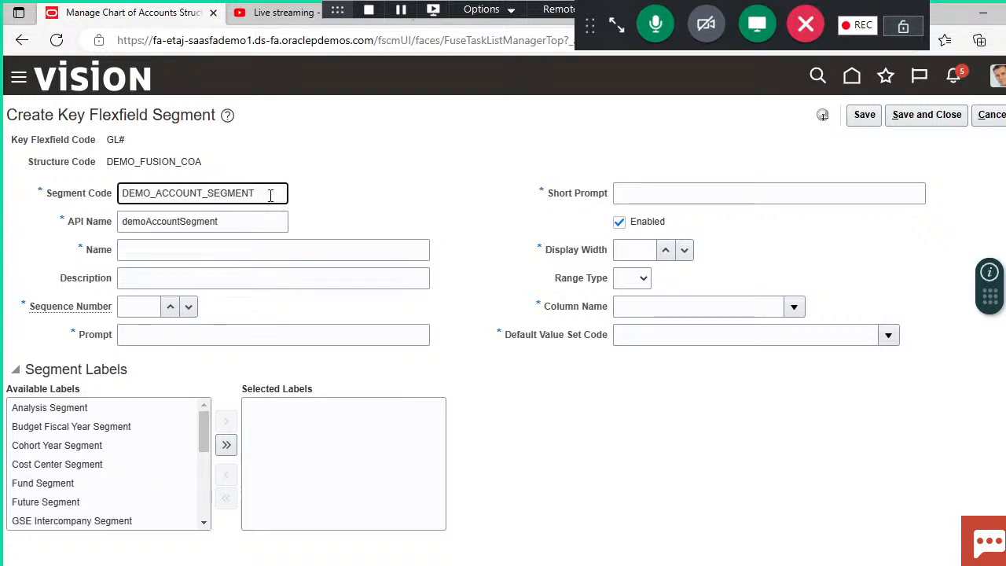
pyautogui.doubleClick(270, 196)
pyautogui.hotkey('ctrl', 'c')
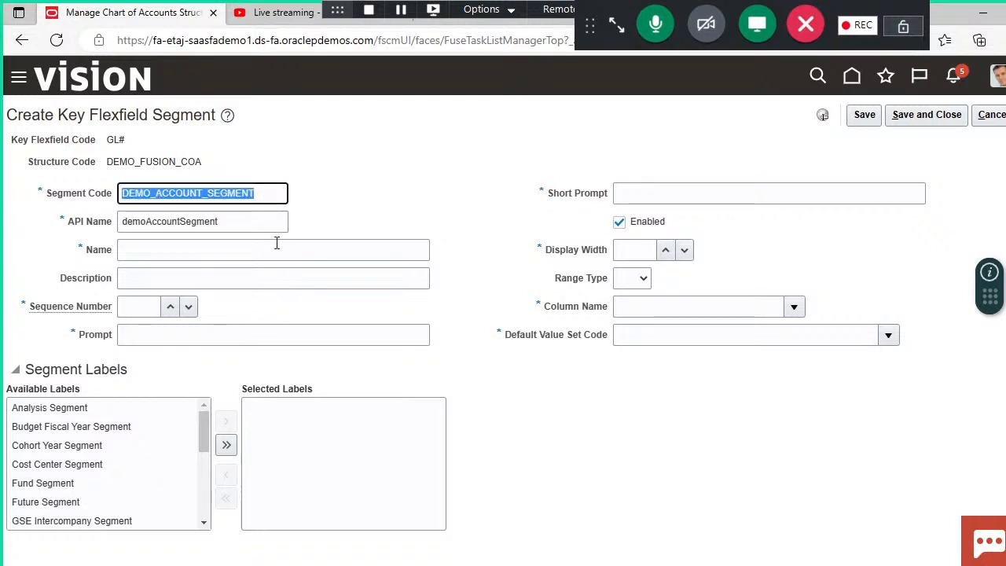
pyautogui.click(276, 247)
pyautogui.hotkey('ctrl', 'v')
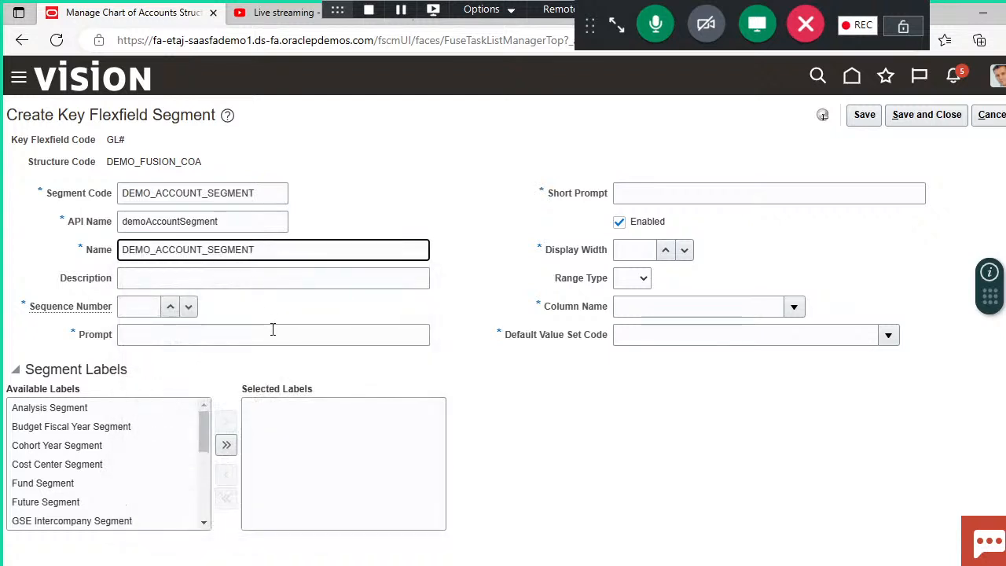
pyautogui.click(273, 331)
pyautogui.hotkey('ctrl', 'v')
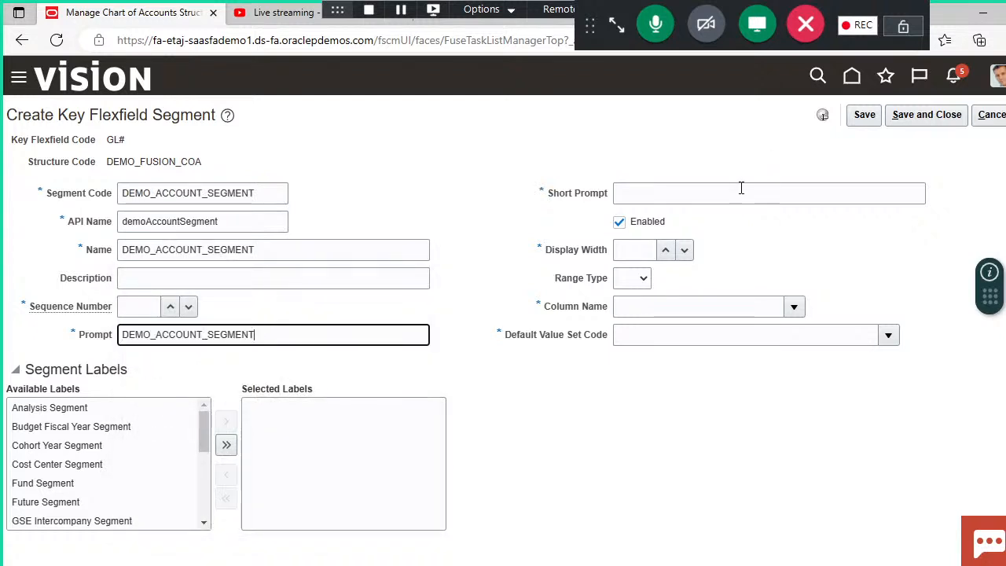
pyautogui.click(741, 189)
pyautogui.hotkey('ctrl', 'v')
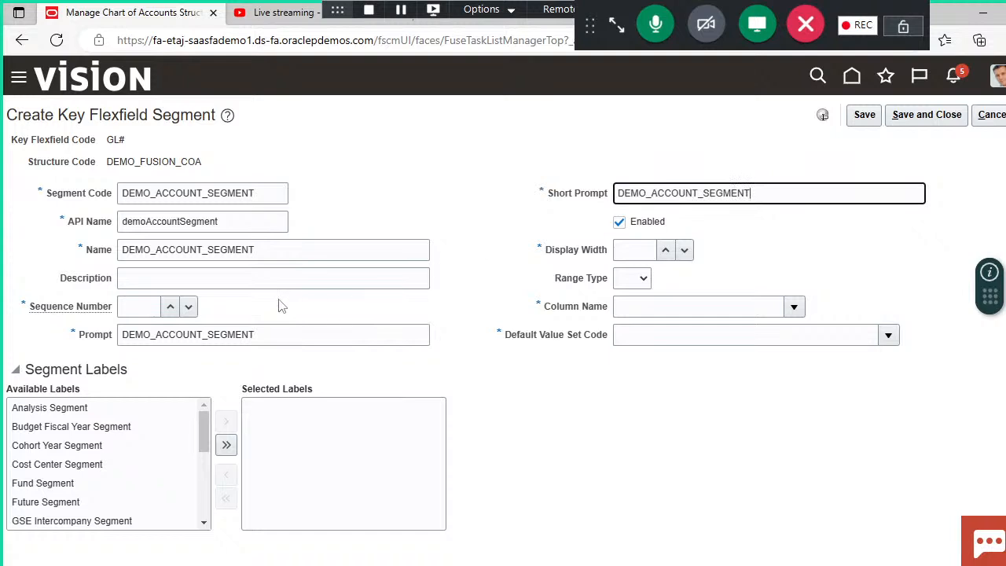
# Step: Give the account segment sequence number 3, display width 30 and column name SEGMENT3
pyautogui.click(140, 306)
pyautogui.write('3')
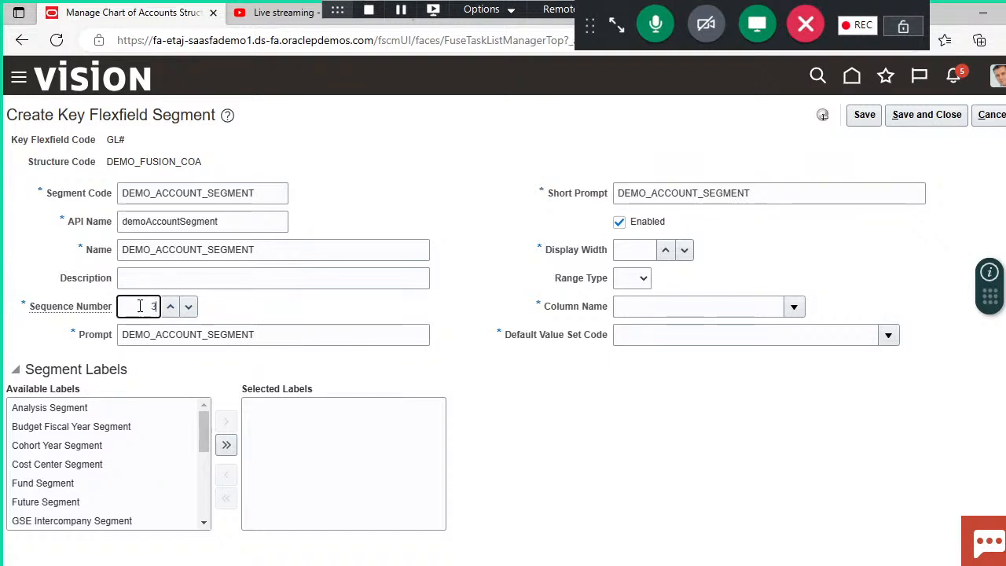
pyautogui.click(438, 402)
pyautogui.click(622, 250)
pyautogui.write('3')
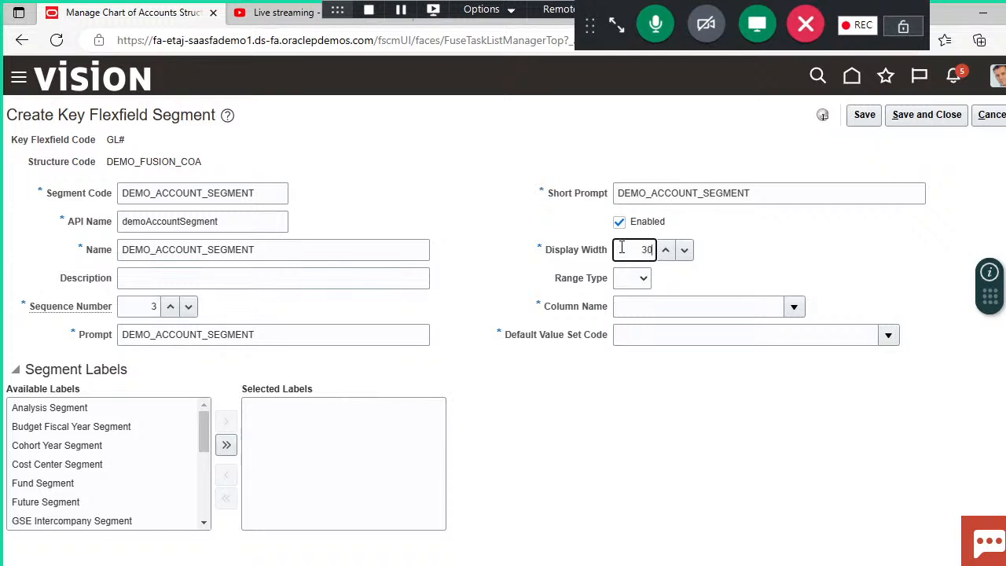
pyautogui.write('0')
pyautogui.click(793, 306)
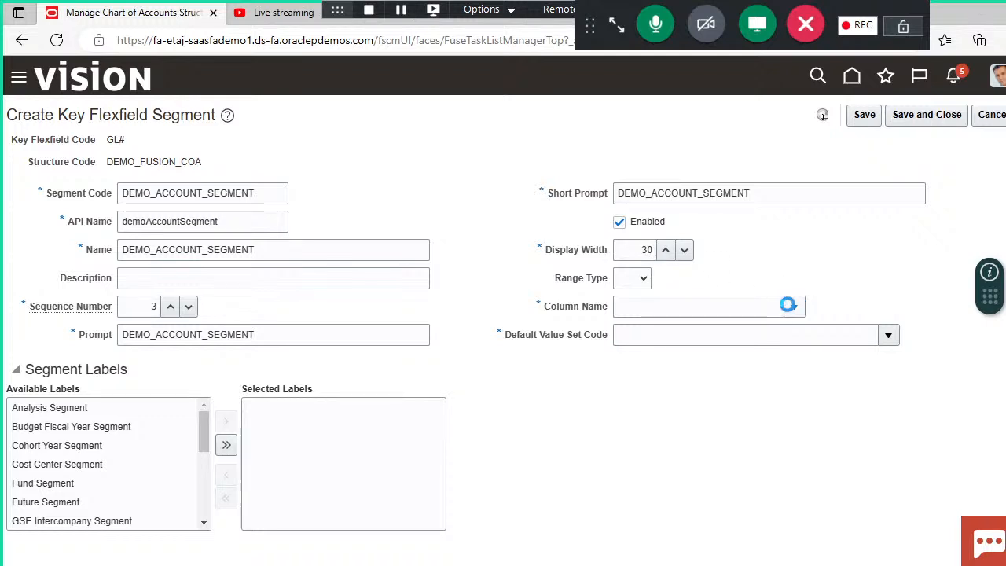
pyautogui.click(642, 404)
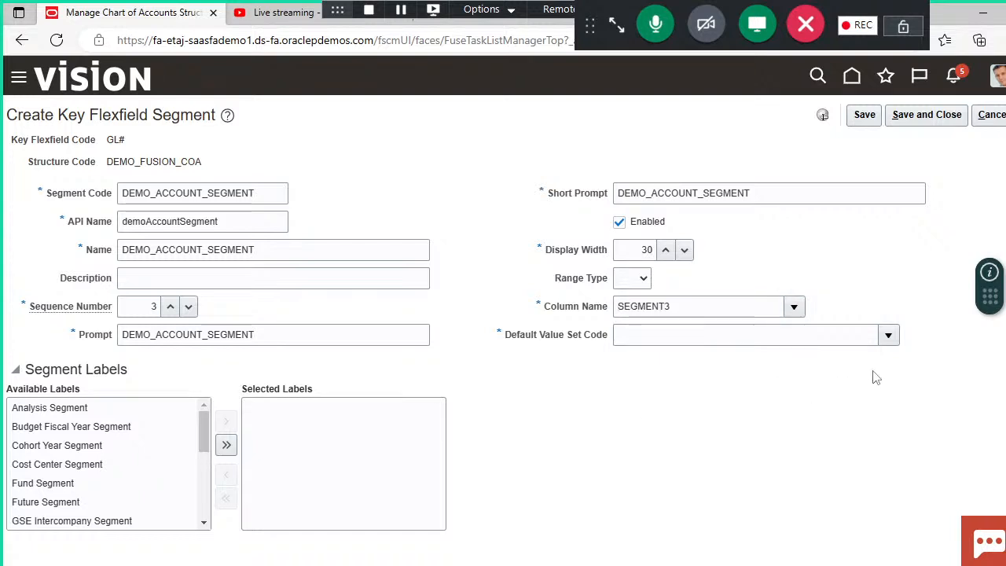
# Step: Search the value sets for "demo" and assign DEMO_VALUE_ACCOUNT as the account segment's default value set code
pyautogui.click(889, 336)
pyautogui.click(638, 310)
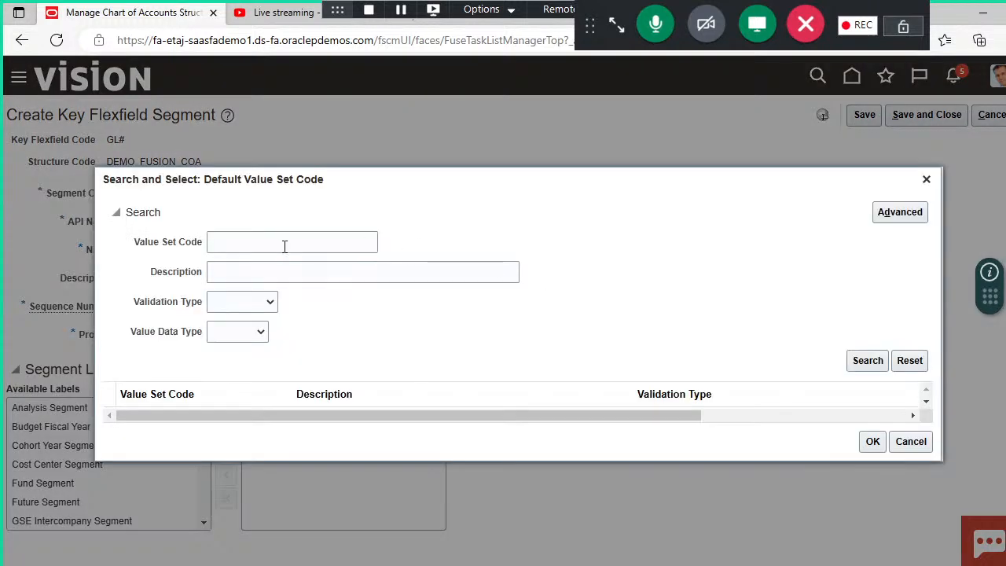
pyautogui.click(284, 245)
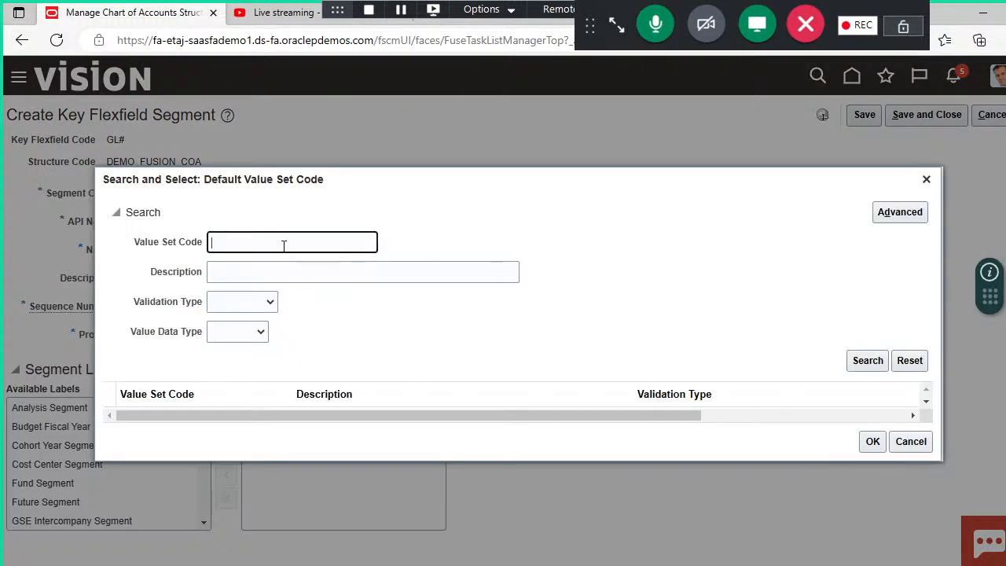
pyautogui.write('demo')
pyautogui.press('Return')
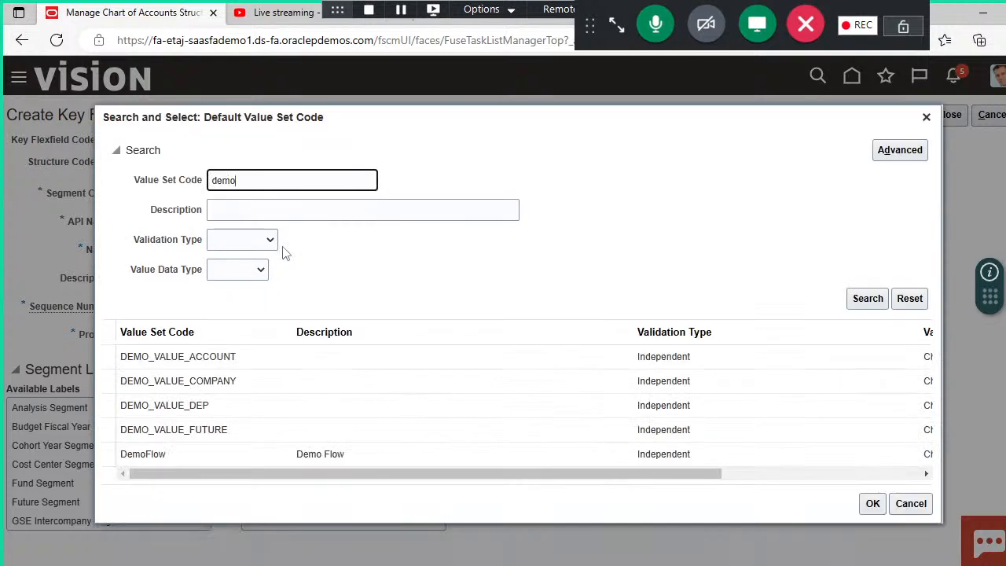
pyautogui.click(210, 365)
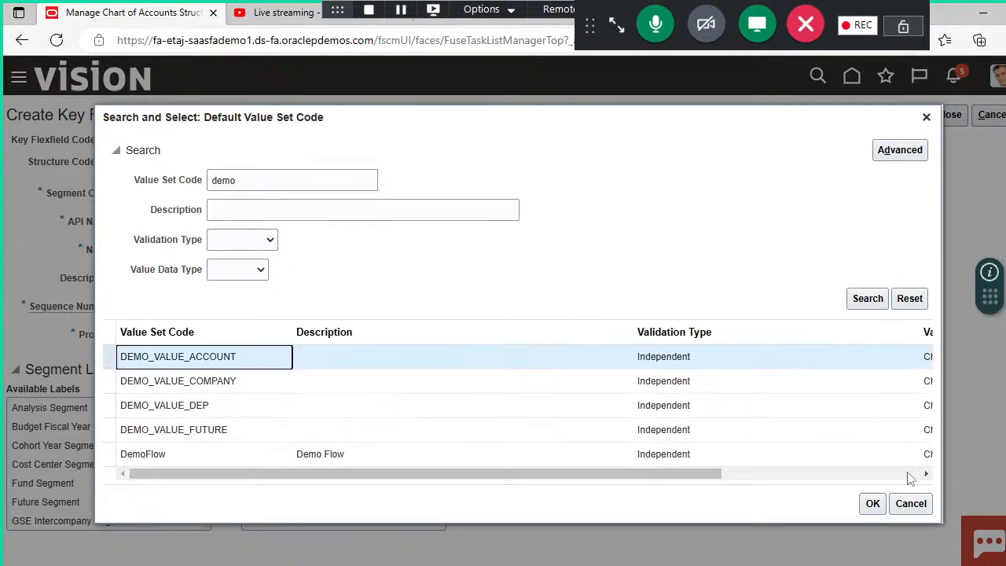
pyautogui.click(872, 504)
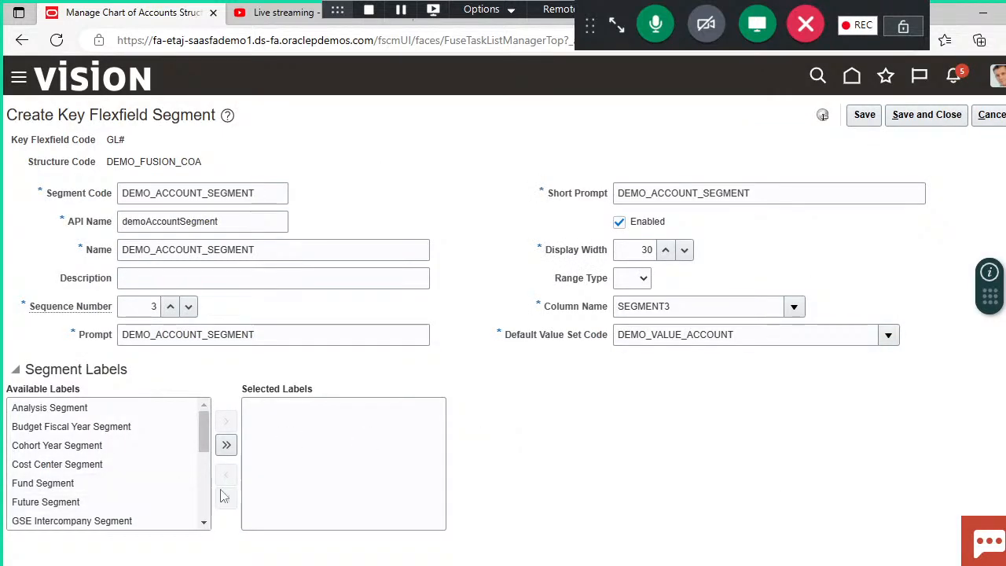
# Step: Assign the Natural Account Segment label to the account segment
pyautogui.scroll(-3, 204, 499)
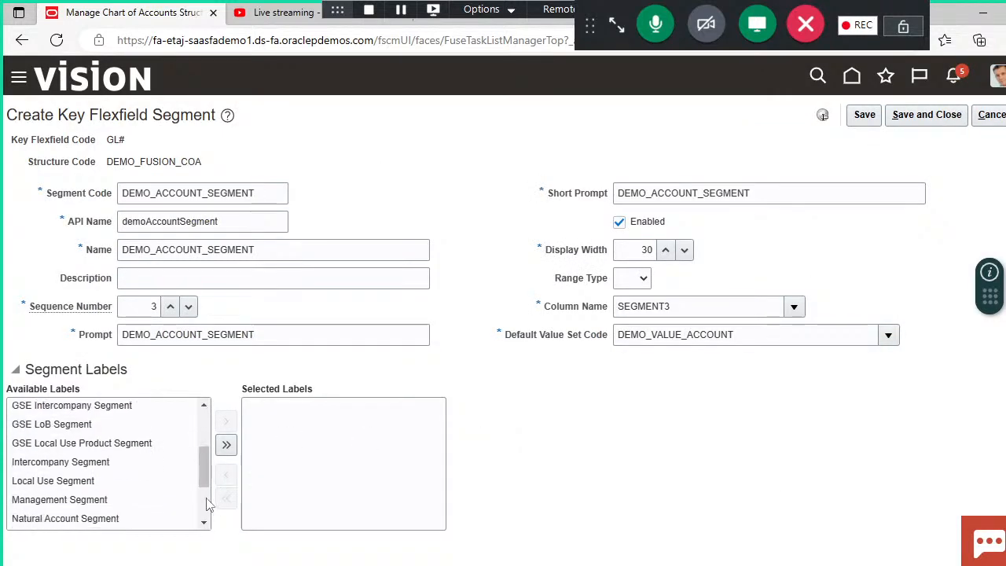
pyautogui.click(124, 521)
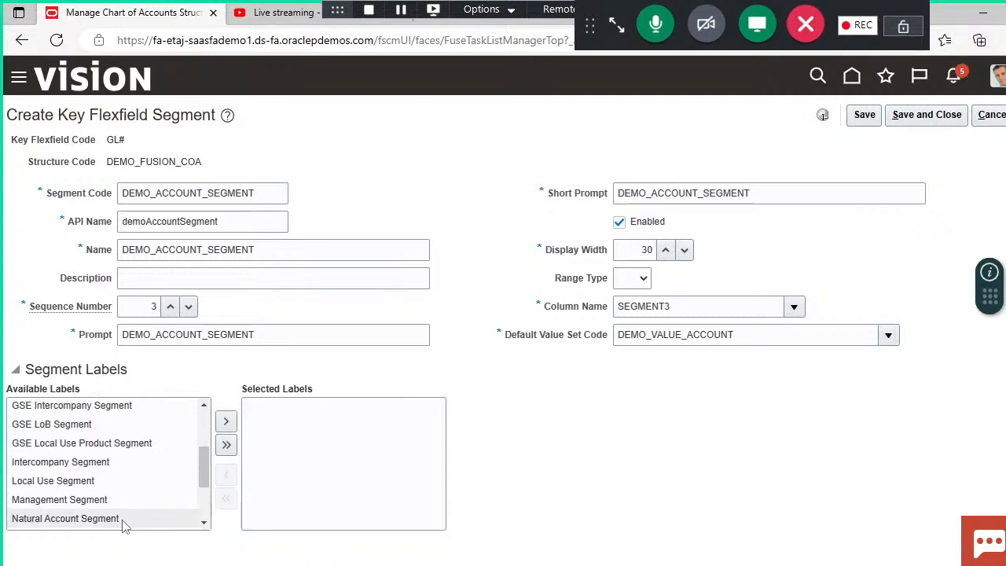
pyautogui.click(226, 422)
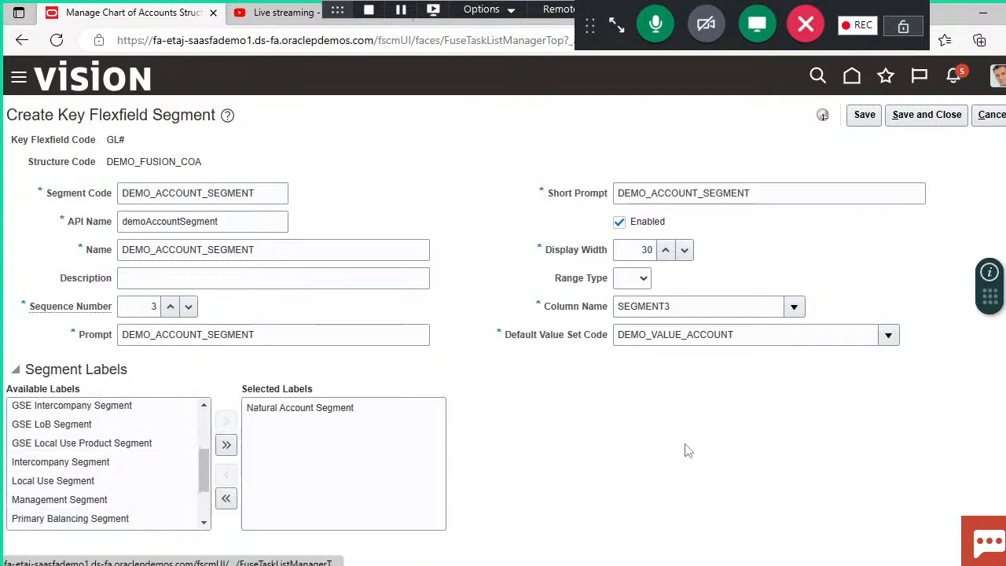
# Step: Save and close the account segment, and add another segment with the code DEMO_FUTURE_SEGMENT to the structure
pyautogui.click(927, 116)
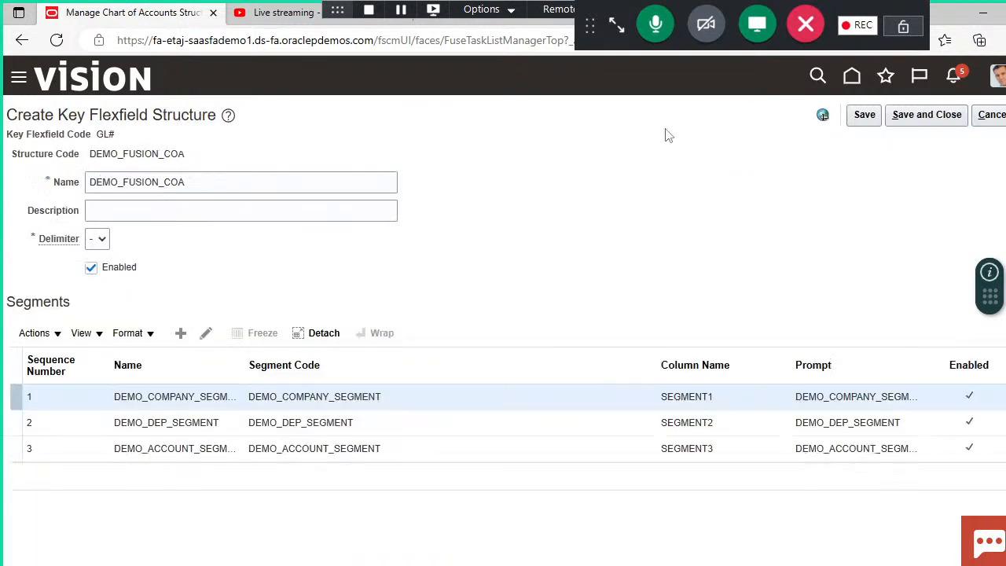
pyautogui.click(181, 334)
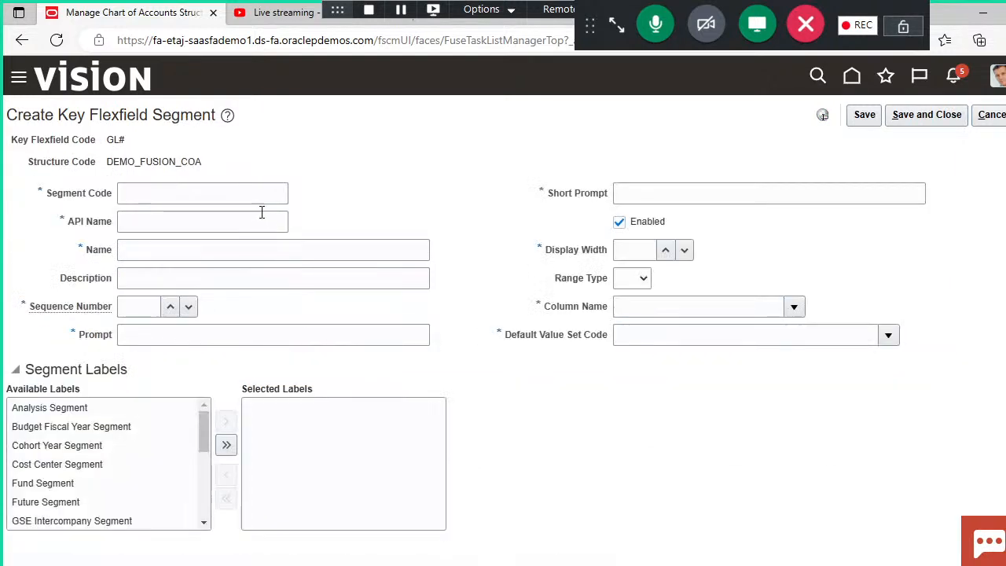
pyautogui.click(251, 195)
pyautogui.write('DE')
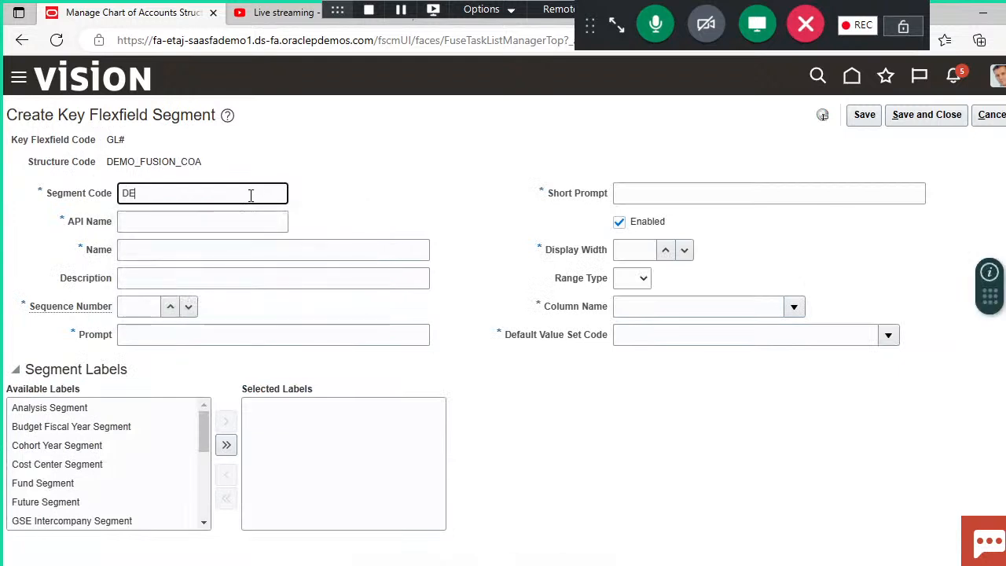
pyautogui.write('MO_F')
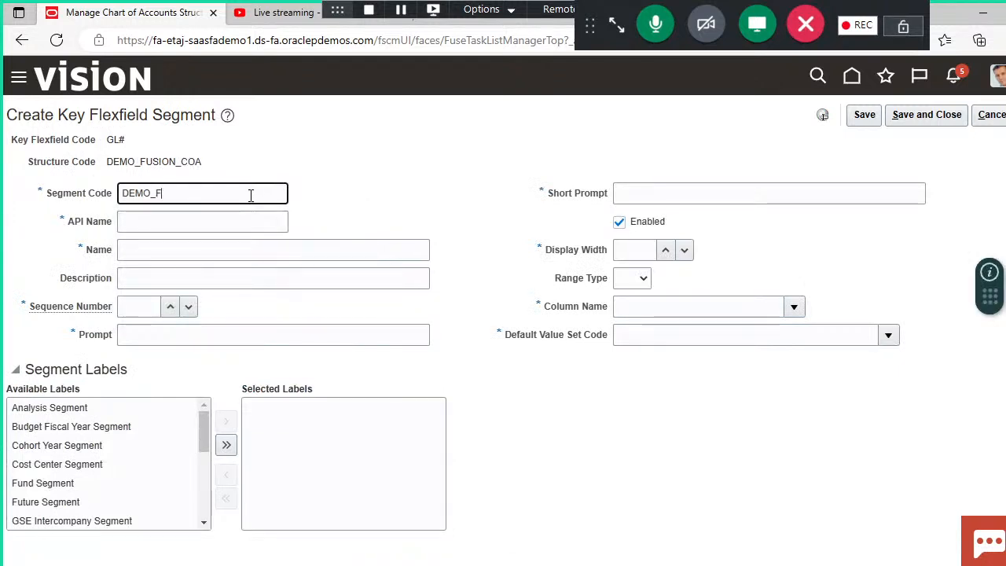
pyautogui.write('UTURE_SEGMENT')
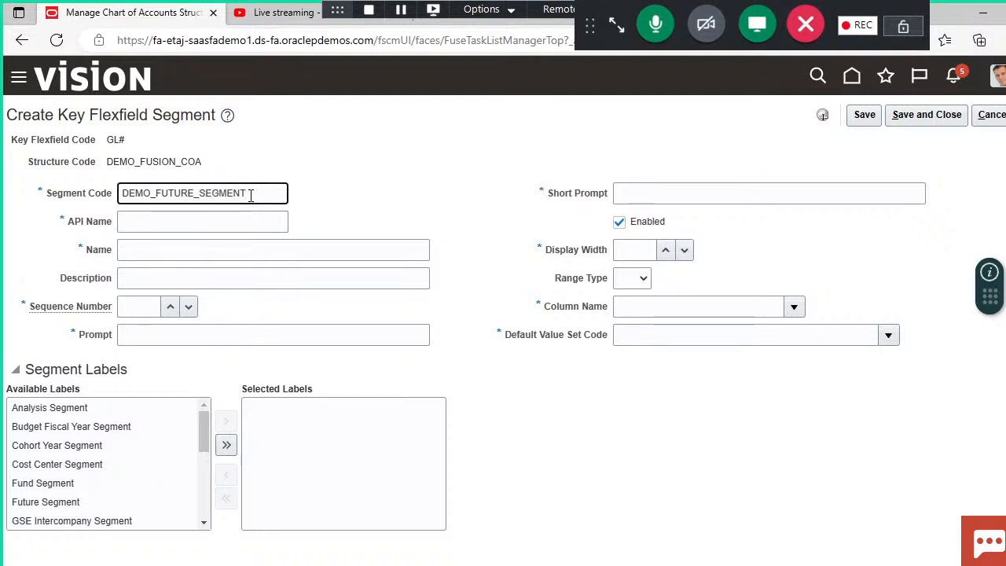
pyautogui.click(350, 196)
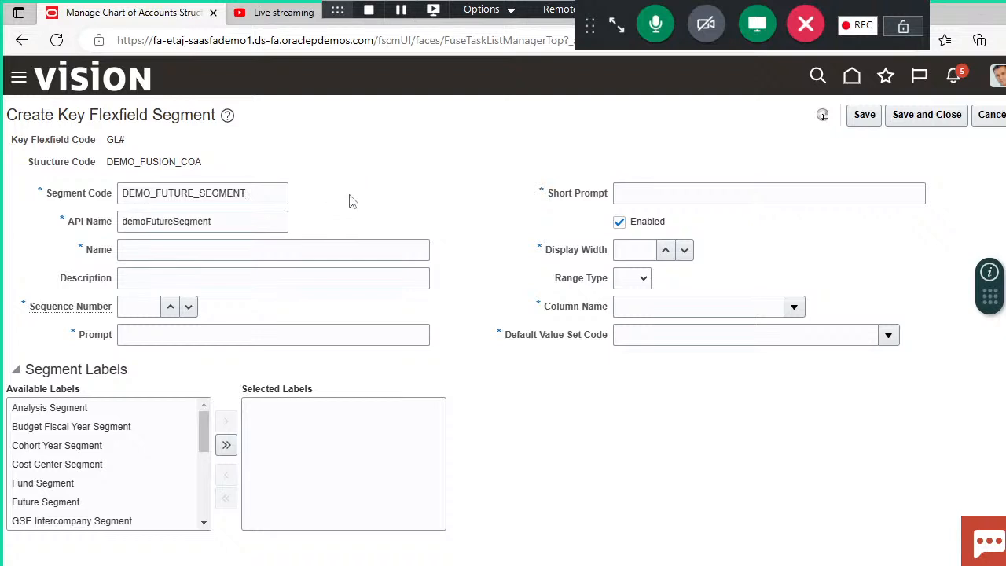
# Step: Copy the segment code DEMO_FUTURE_SEGMENT into the segment's name, prompt and short prompt
pyautogui.click(267, 202)
pyautogui.doubleClick(266, 202)
pyautogui.hotkey('ctrl', 'c')
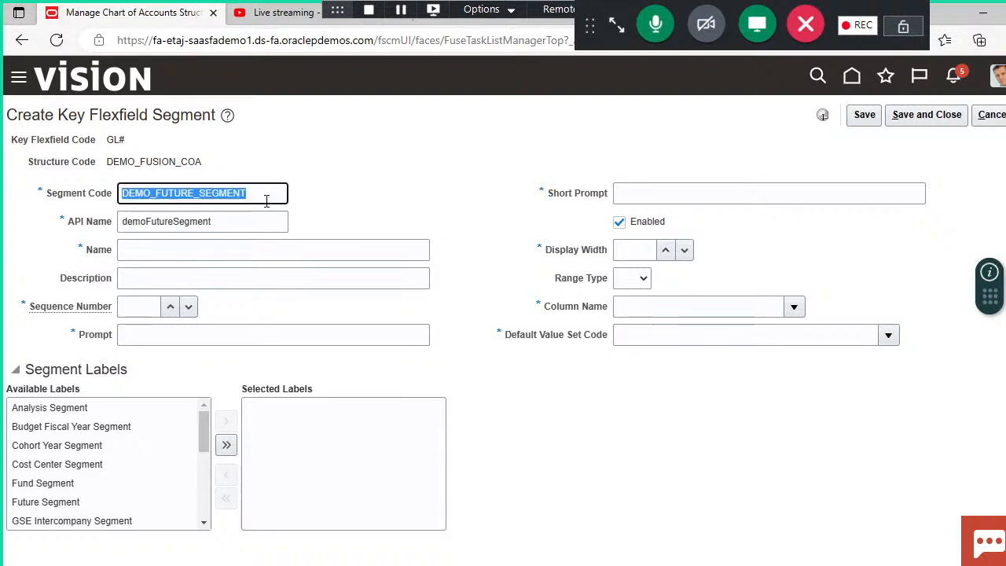
pyautogui.click(283, 249)
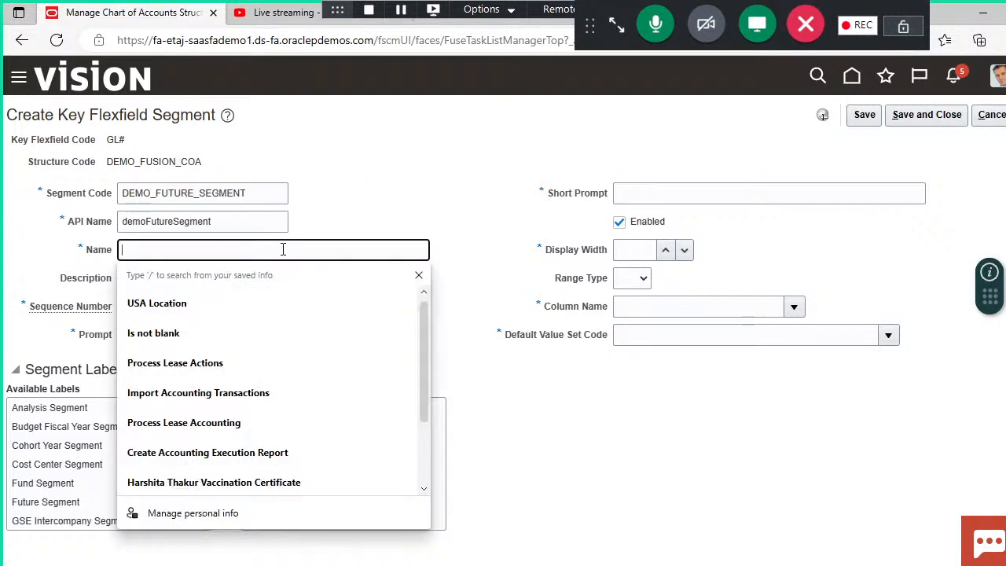
pyautogui.hotkey('ctrl', 'v')
pyautogui.click(286, 332)
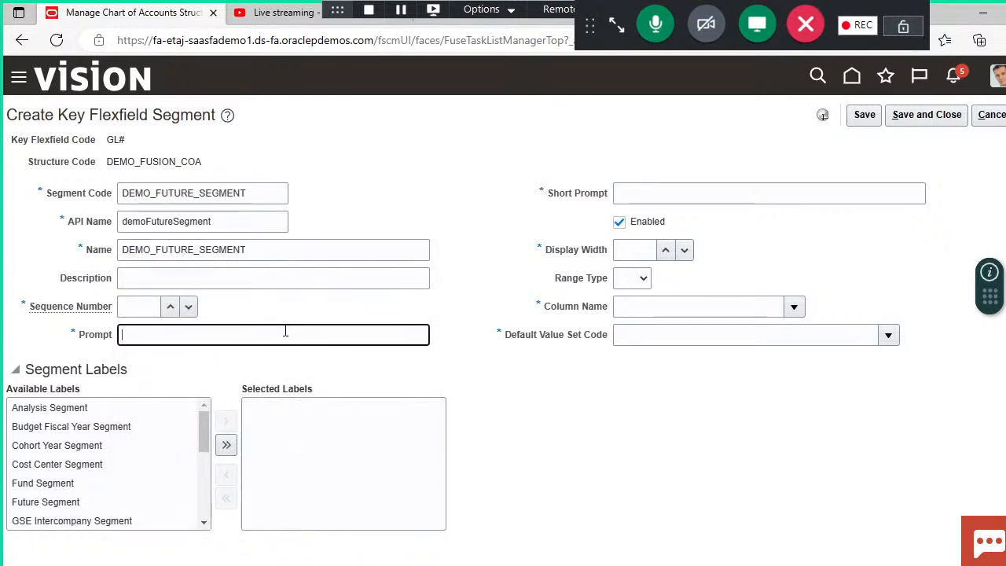
pyautogui.hotkey('ctrl', 'v')
pyautogui.click(679, 185)
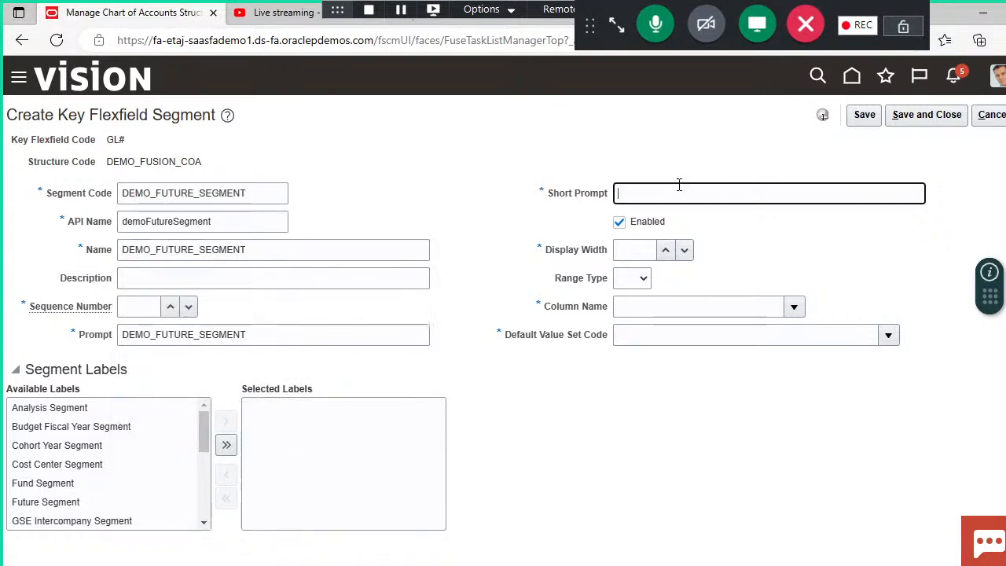
pyautogui.hotkey('ctrl', 'v')
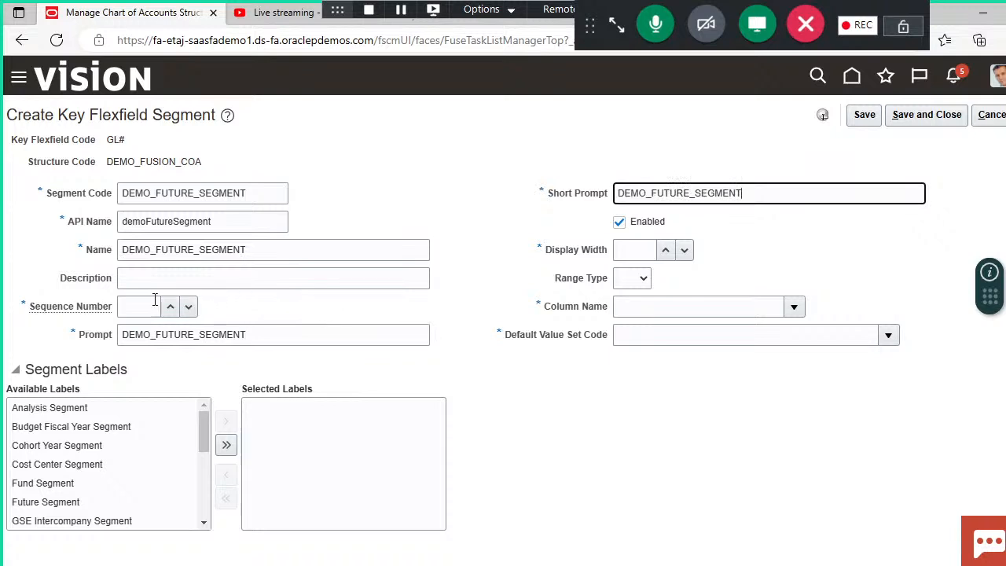
# Step: Give the future segment sequence number 4, display width 30 and column name SEGMENT4
pyautogui.click(154, 305)
pyautogui.write('4')
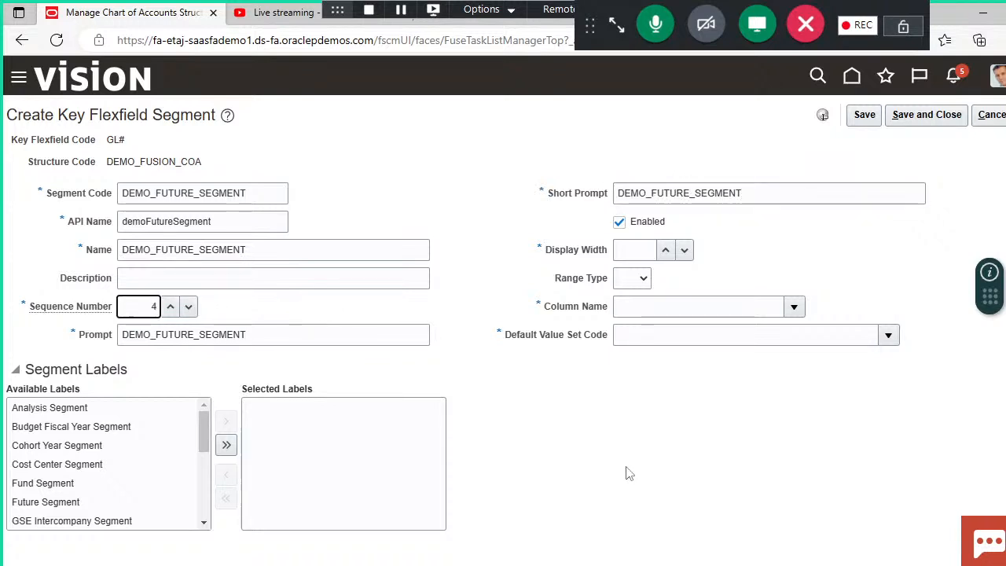
pyautogui.press('Tab')
pyautogui.click(634, 249)
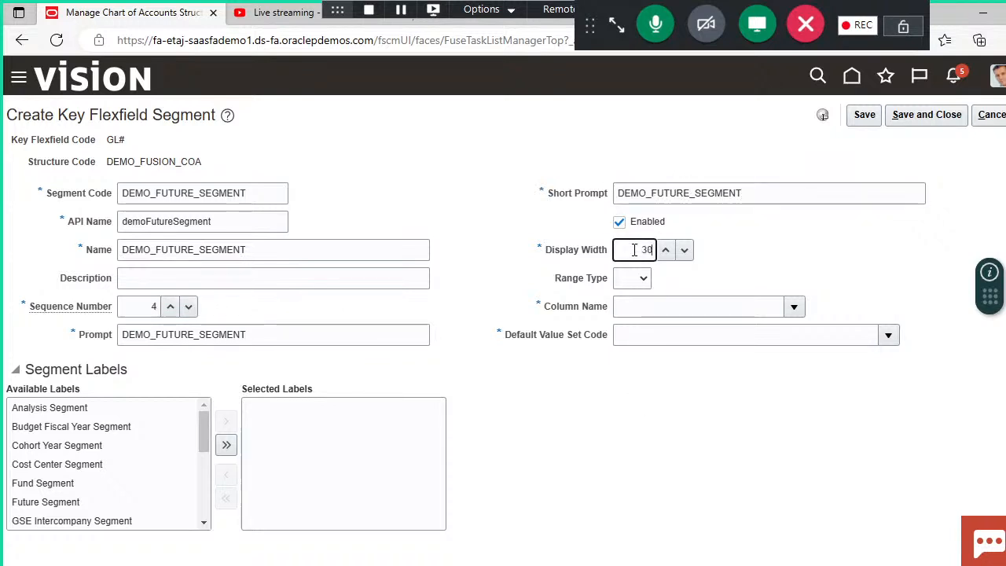
pyautogui.click(794, 305)
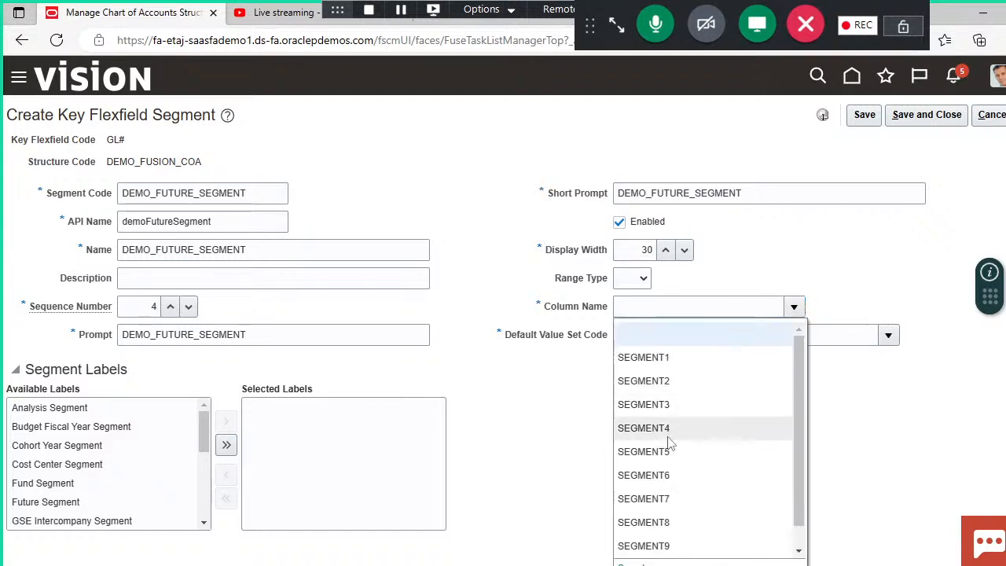
pyautogui.click(667, 436)
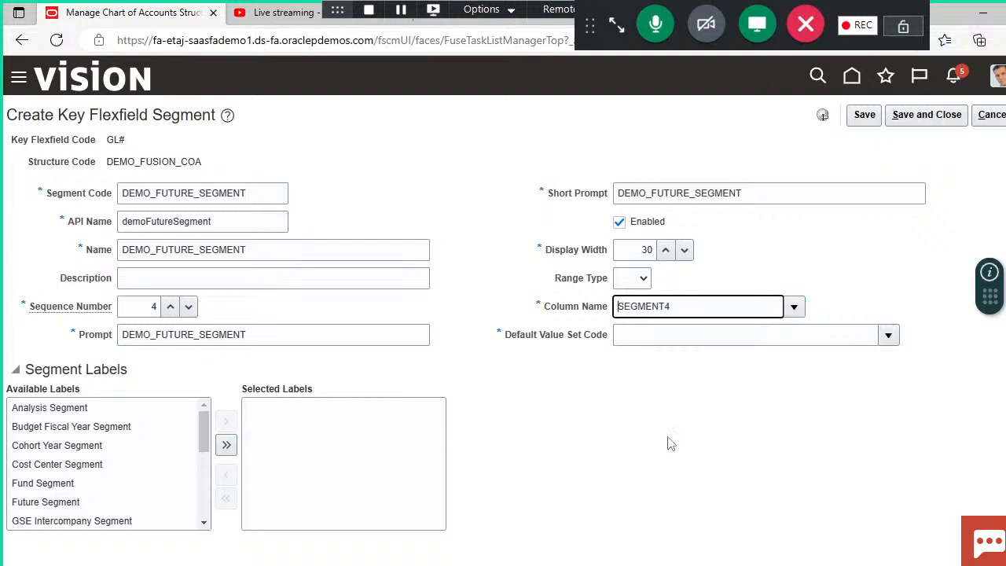
# Step: Search the value sets for "demo" and assign DEMO_VALUE_FUTURE as the future segment's default value set code
pyautogui.click(889, 334)
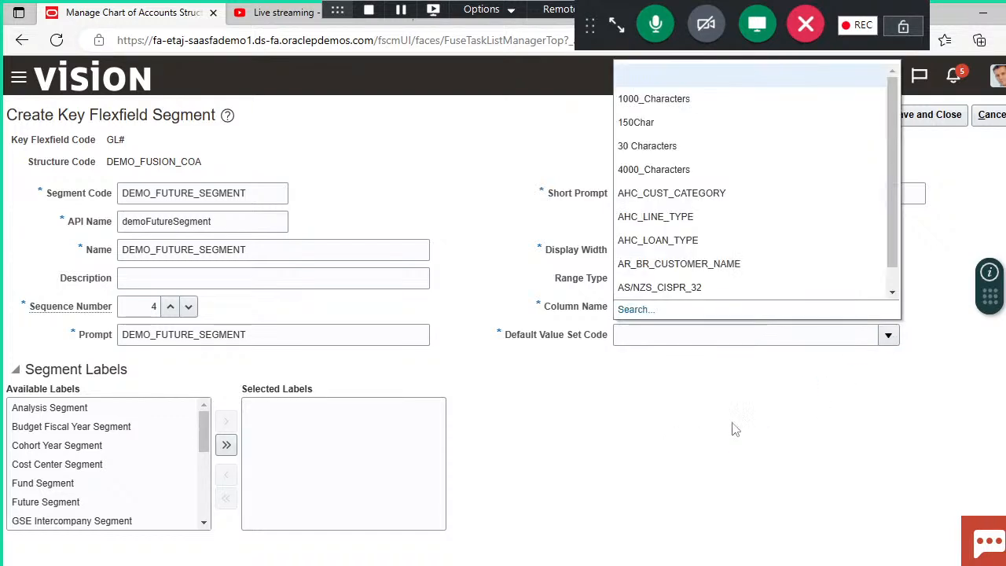
pyautogui.click(636, 310)
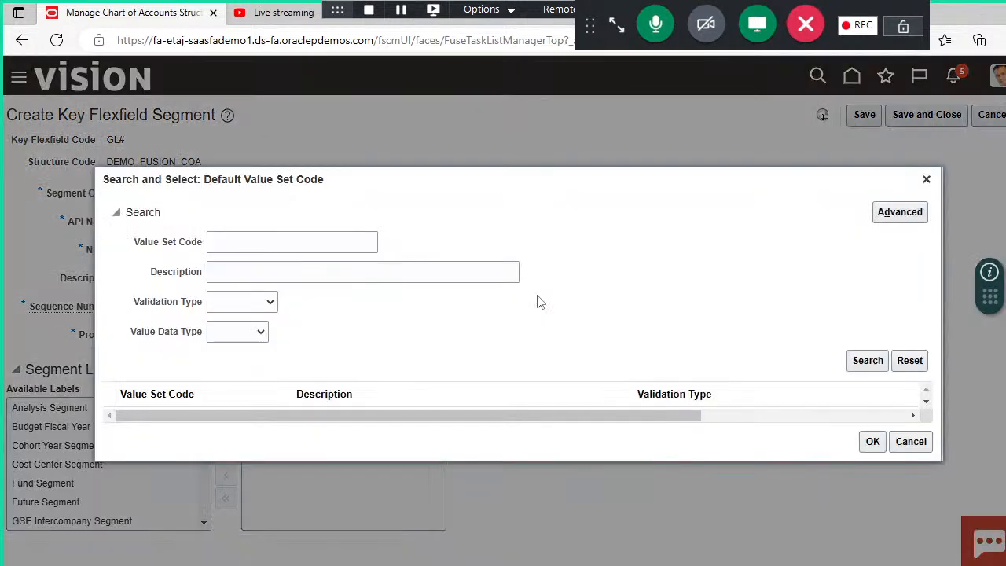
pyautogui.click(361, 236)
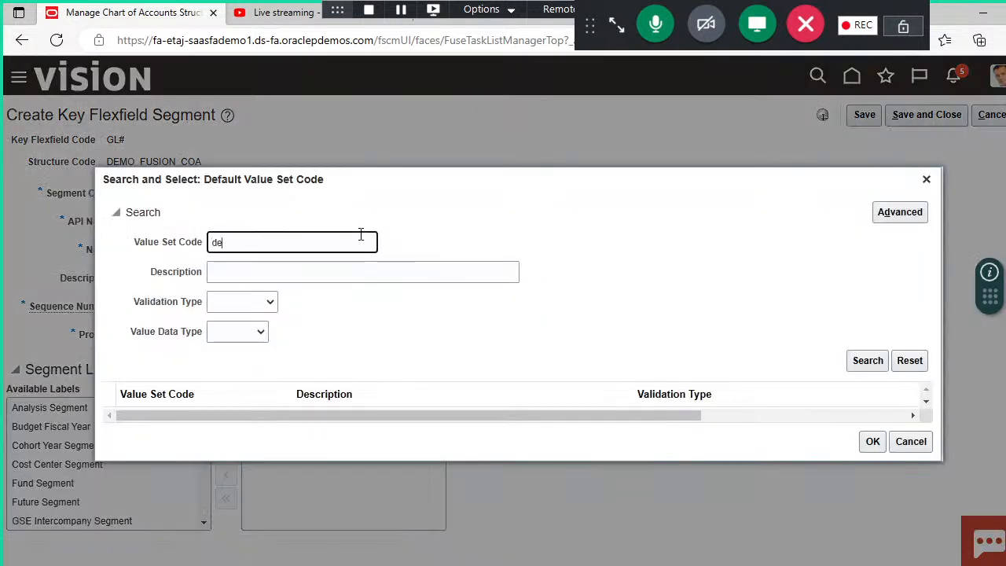
pyautogui.press('Return')
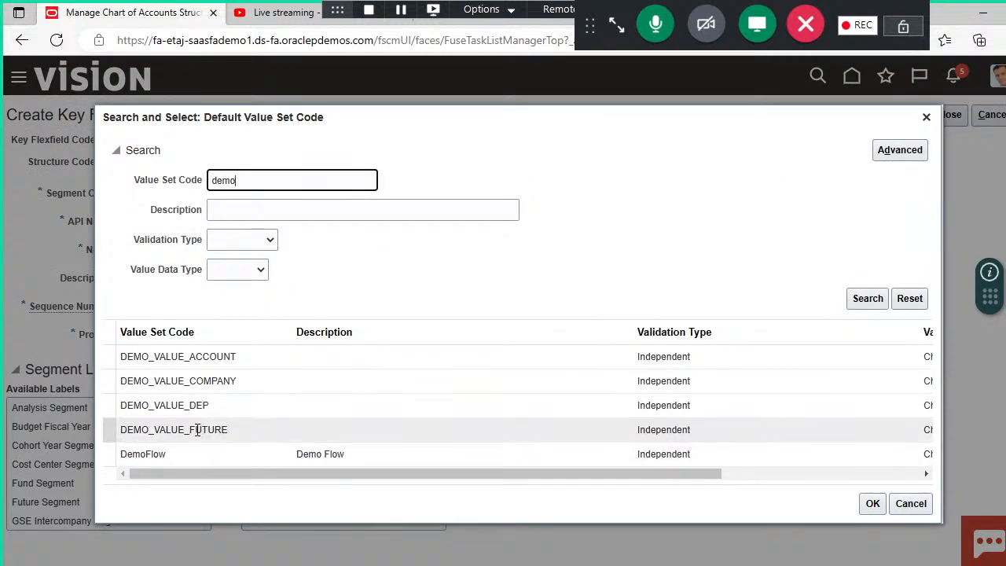
pyautogui.click(199, 428)
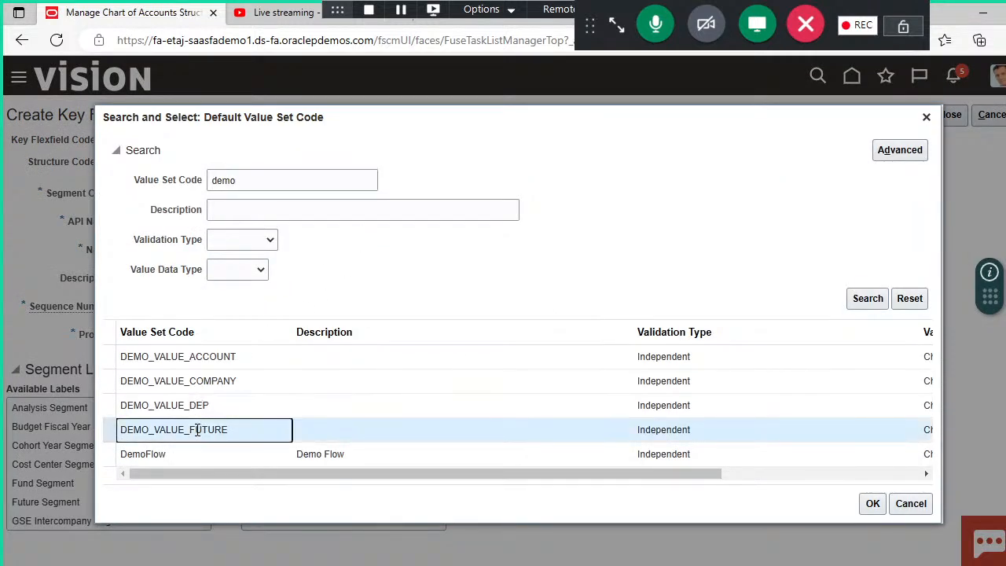
pyautogui.click(873, 504)
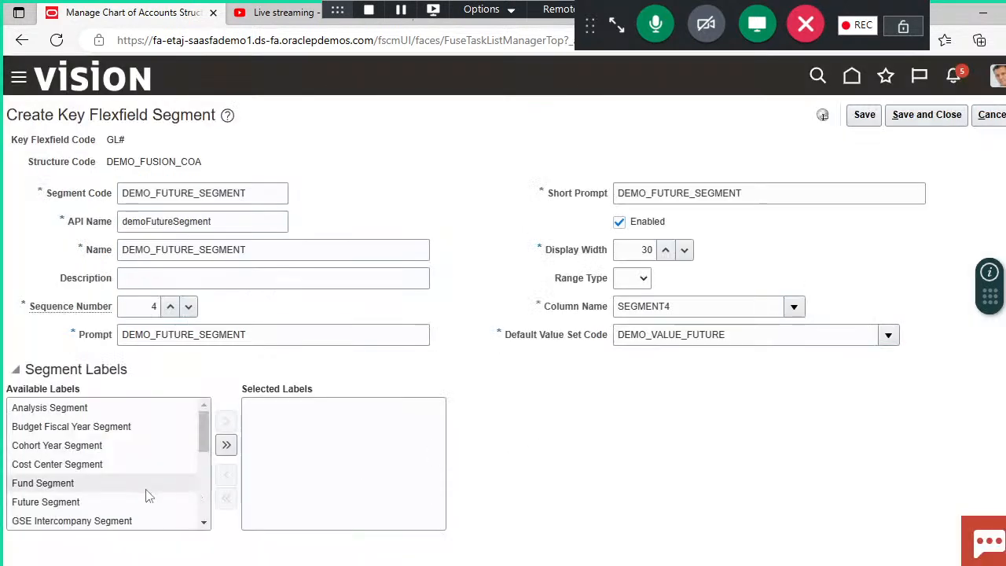
# Step: Assign the Future Segment label to the future segment, and save and close the segment
pyautogui.click(86, 502)
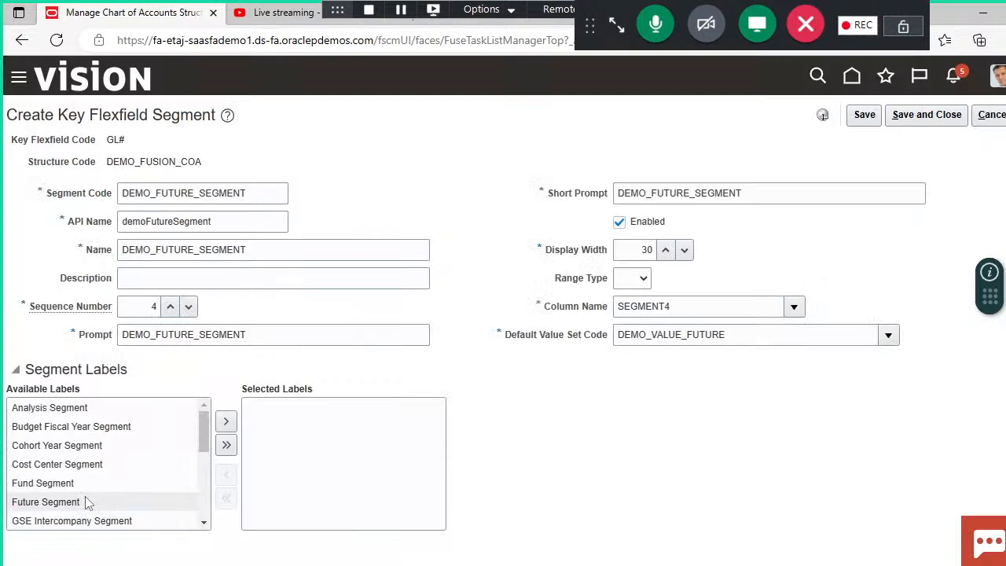
pyautogui.click(226, 422)
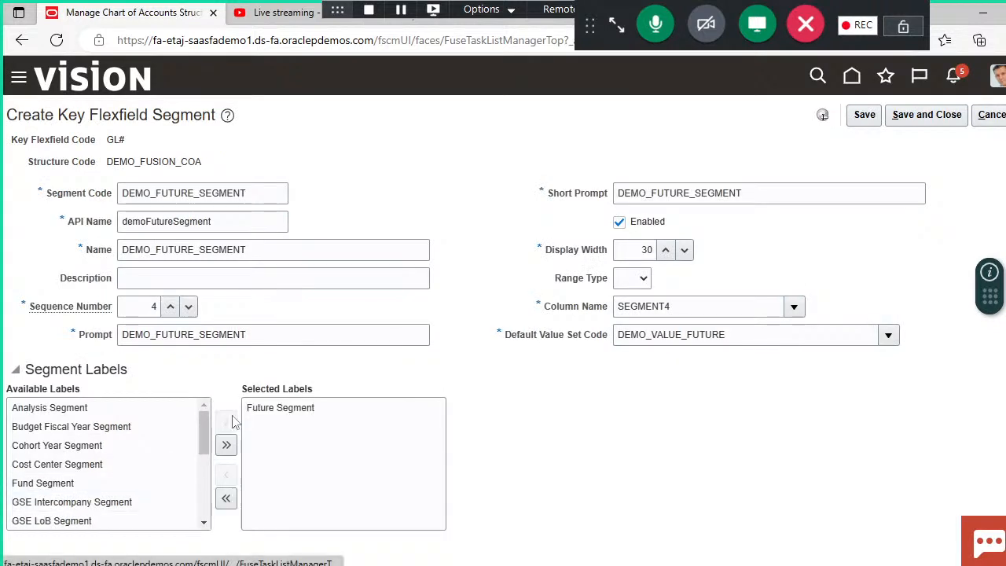
pyautogui.click(928, 115)
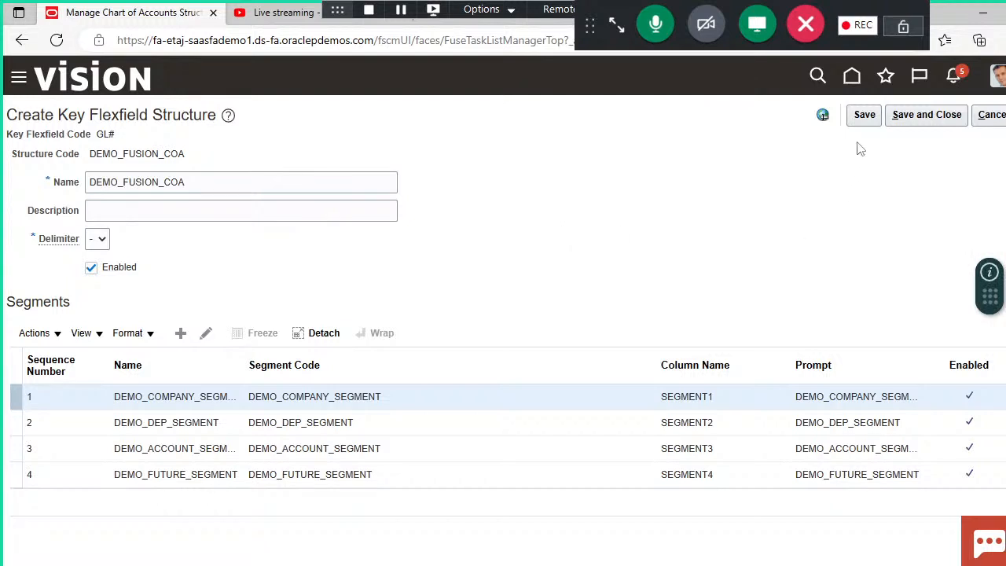
# Step: Save and close the DEMO_FUSION_COA structure, and open the structure instances of the Accounting Flexfield
pyautogui.click(903, 116)
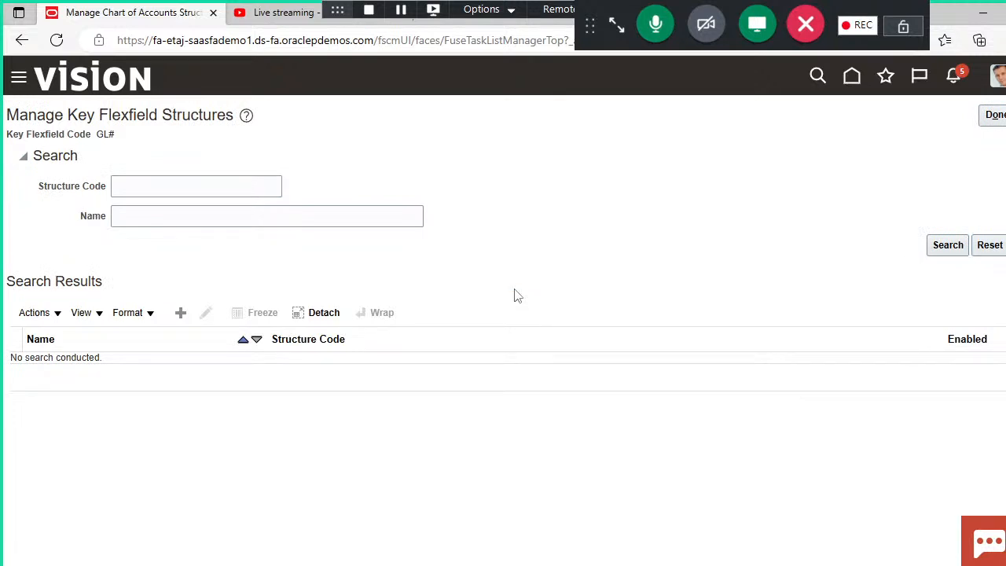
pyautogui.click(997, 114)
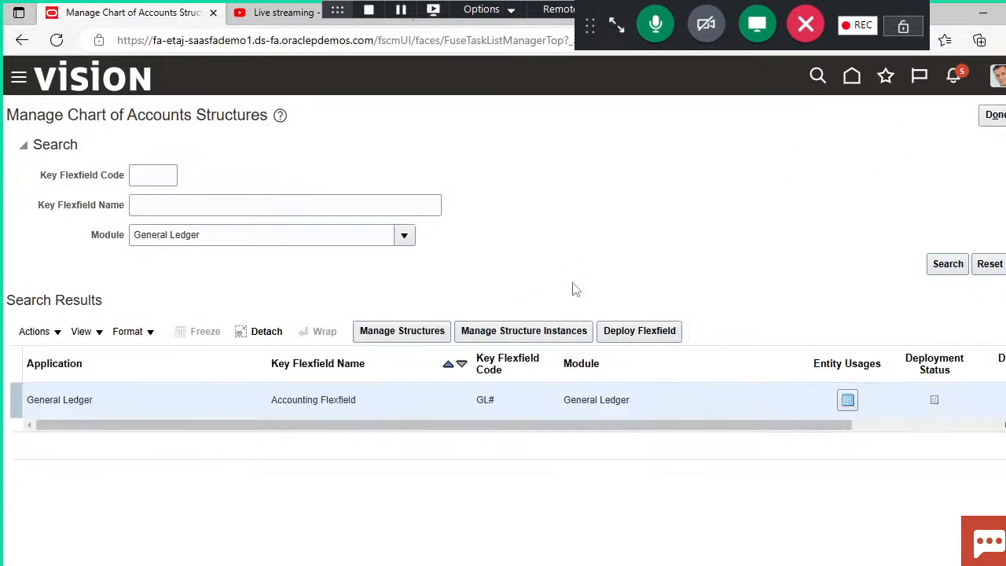
pyautogui.click(537, 332)
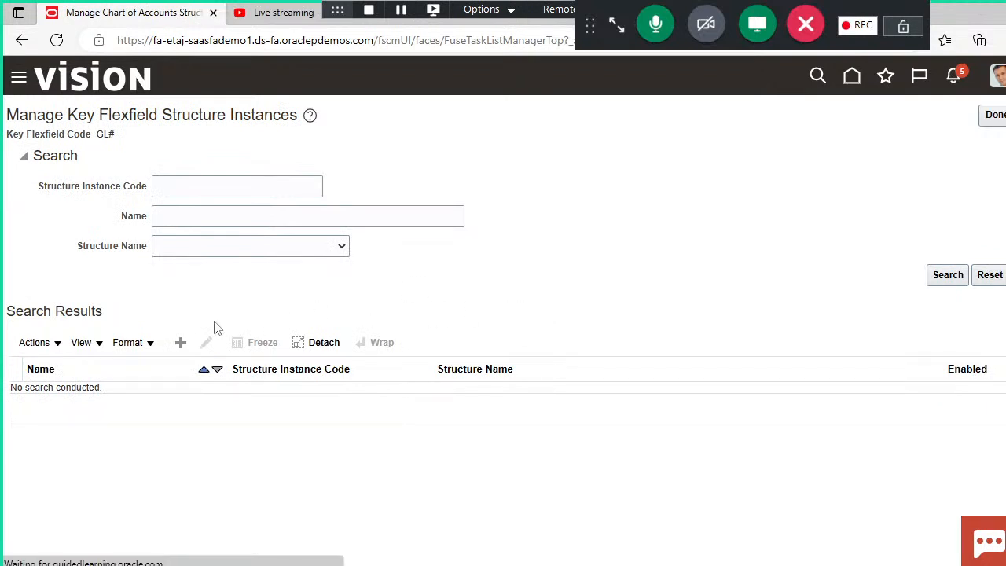
# Step: Create a key flexfield structure instance with the structure instance code DEMO_FUSION_INSTANCES
pyautogui.click(181, 343)
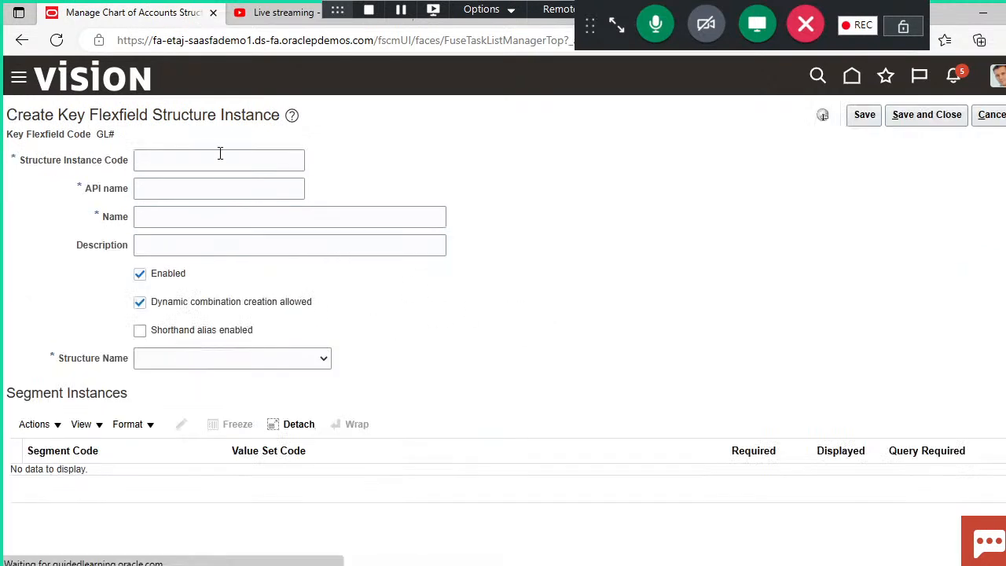
pyautogui.click(220, 159)
pyautogui.write('DE')
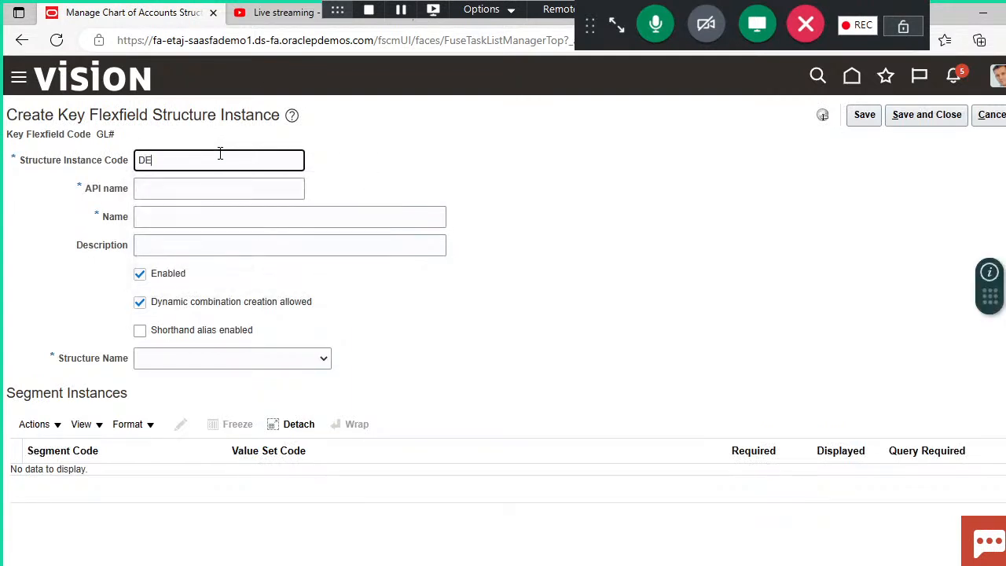
pyautogui.write('MO_FUSION_INSTANCES')
pyautogui.click(388, 171)
# Step: Copy the structure instance code DEMO_FUSION_INSTANCES into the instance's name
pyautogui.click(288, 162)
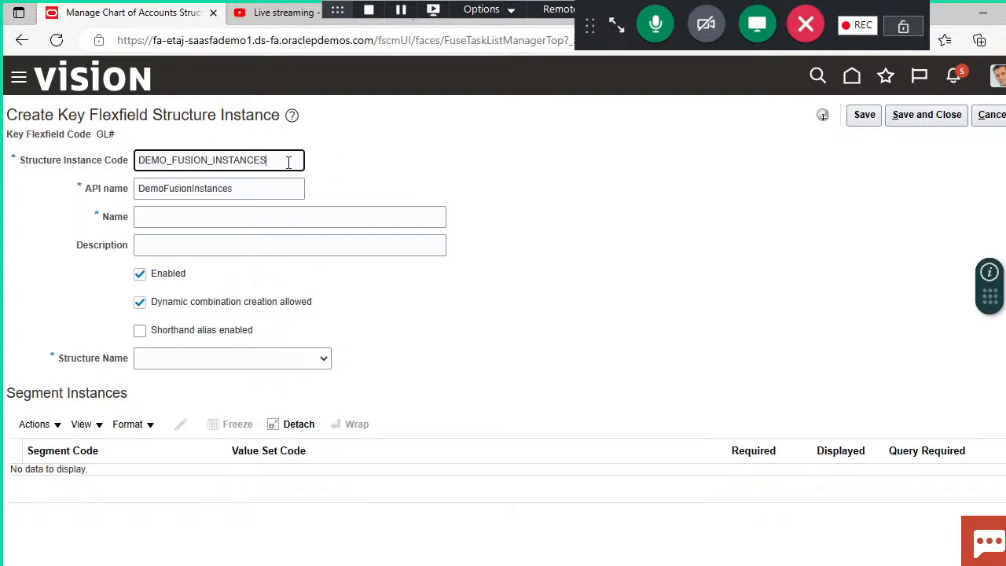
pyautogui.doubleClick(289, 162)
pyautogui.hotkey('ctrl', 'c')
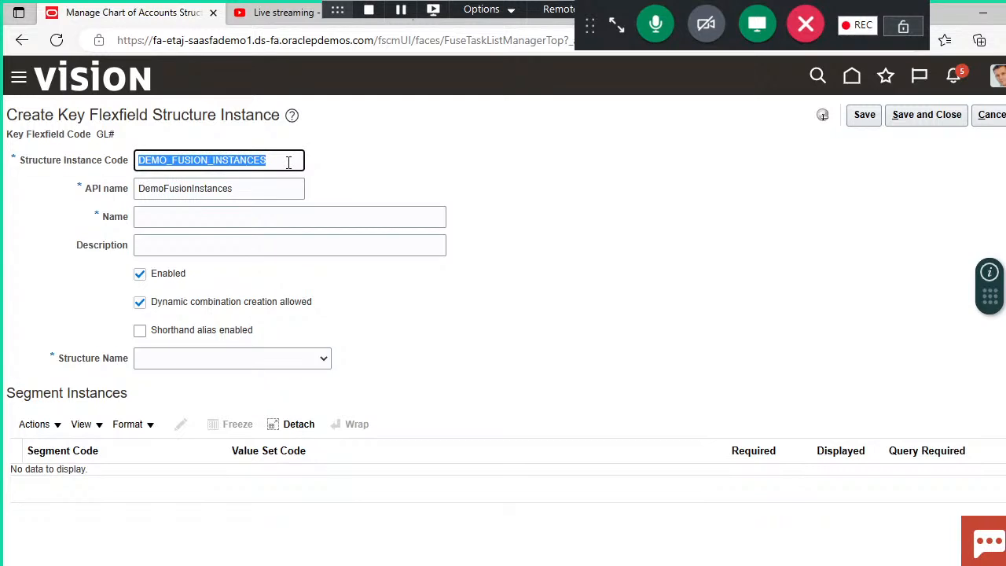
pyautogui.click(299, 218)
pyautogui.hotkey('ctrl', 'v')
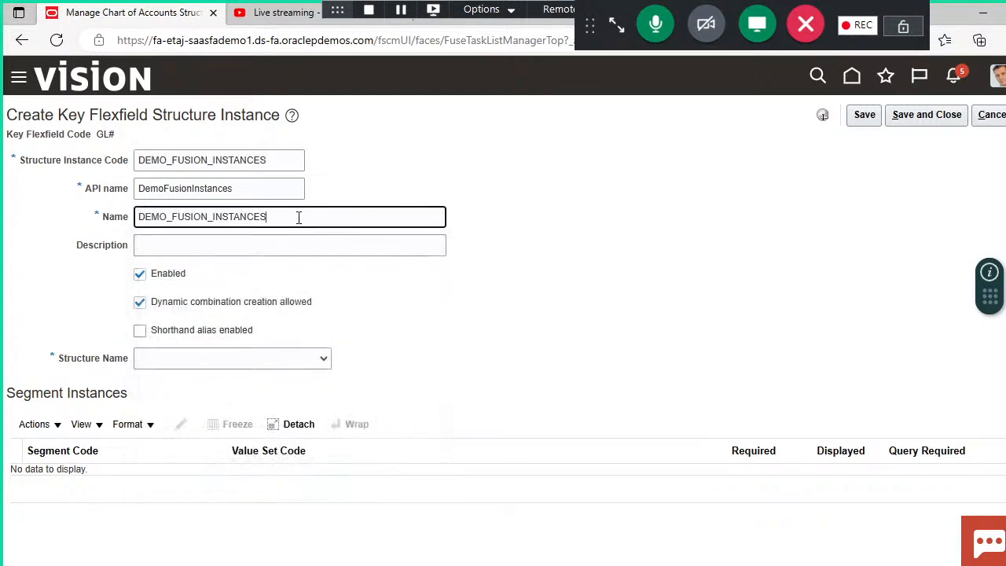
pyautogui.click(425, 315)
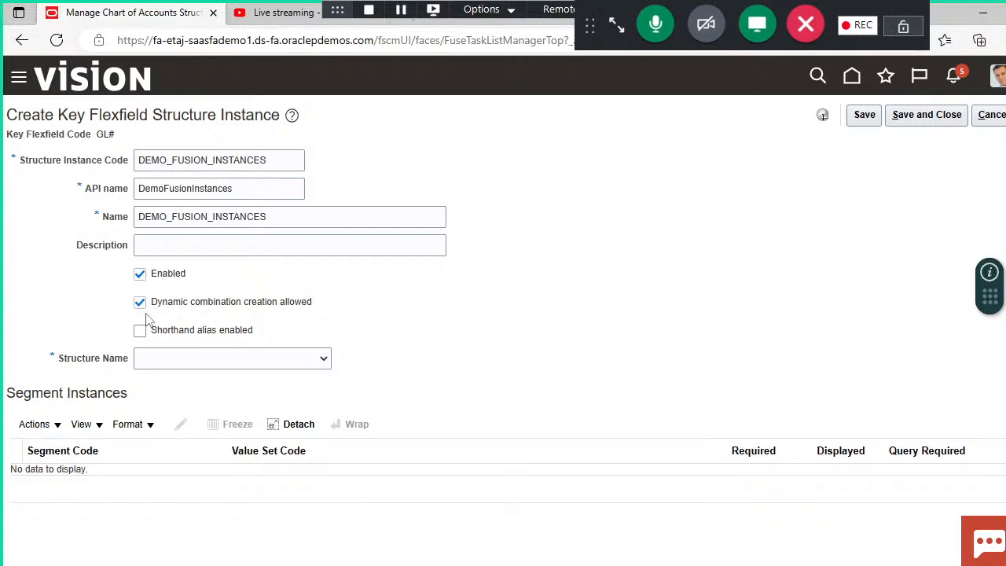
# Step: Switch to the Chart Of Accounts Structure presentation in PowerPoint to review the Fusion COA structure table
pyautogui.click(597, 565)
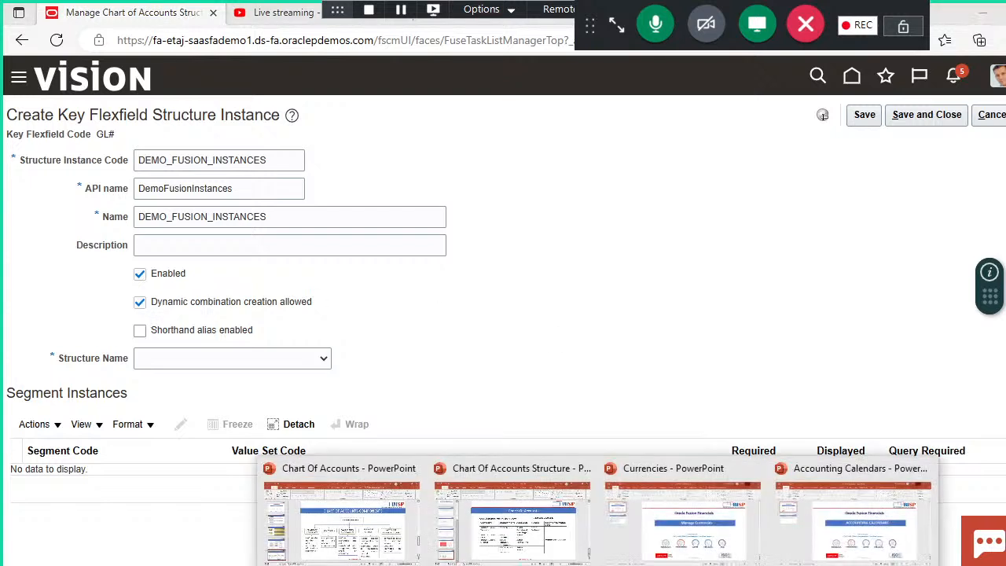
pyautogui.click(497, 535)
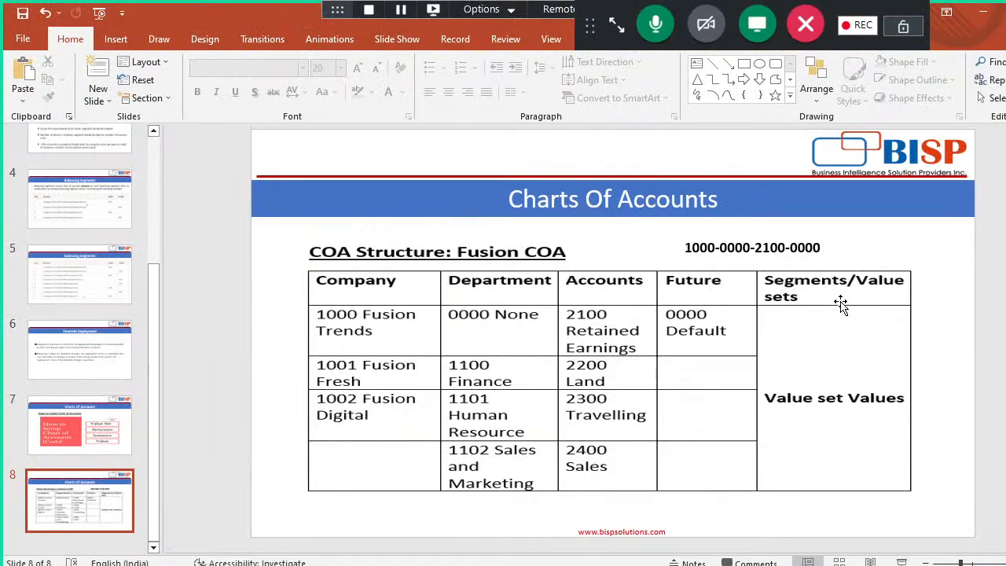
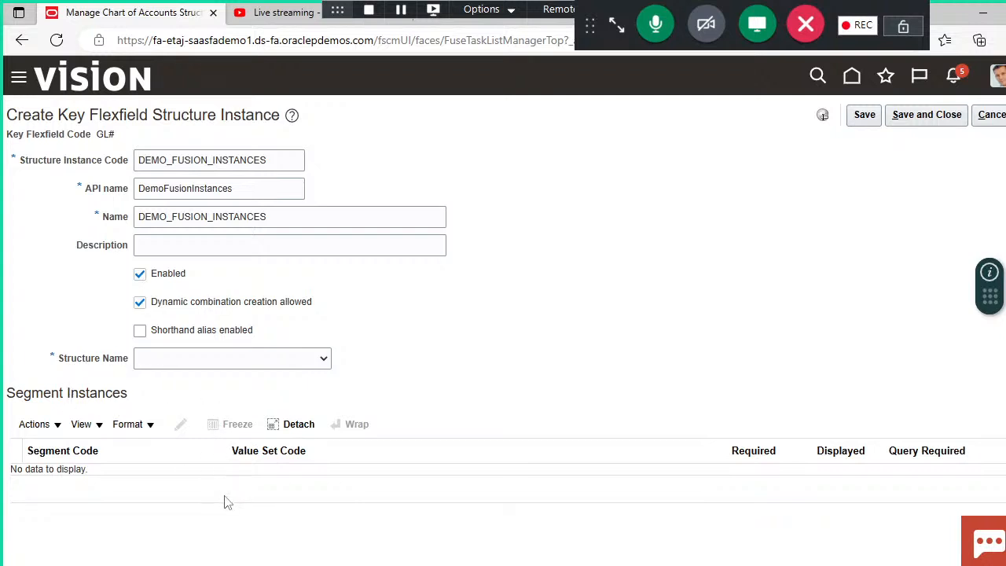
# Step: Set the structure instance's structure name to DEMO_FUSION_COA
pyautogui.click(324, 359)
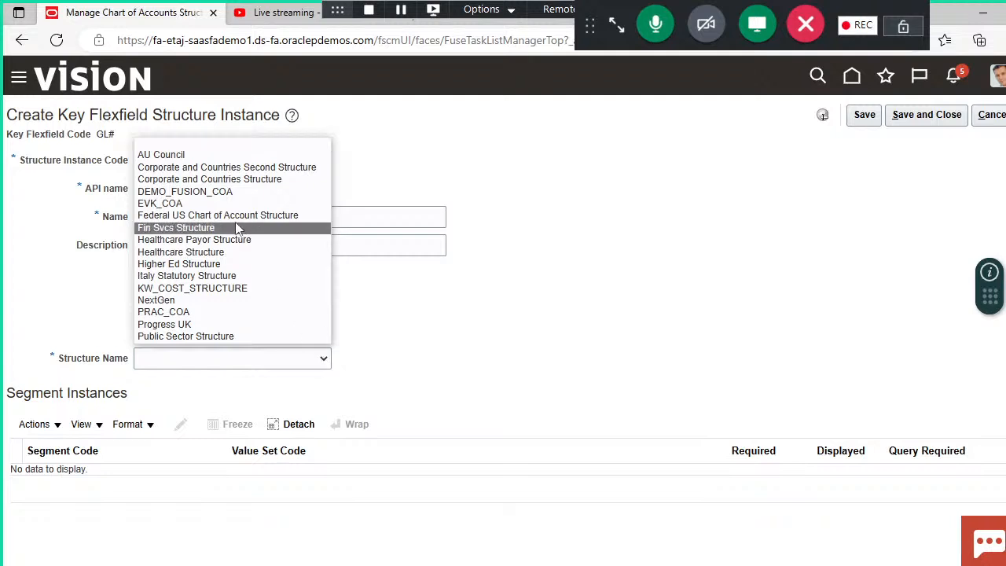
pyautogui.click(213, 192)
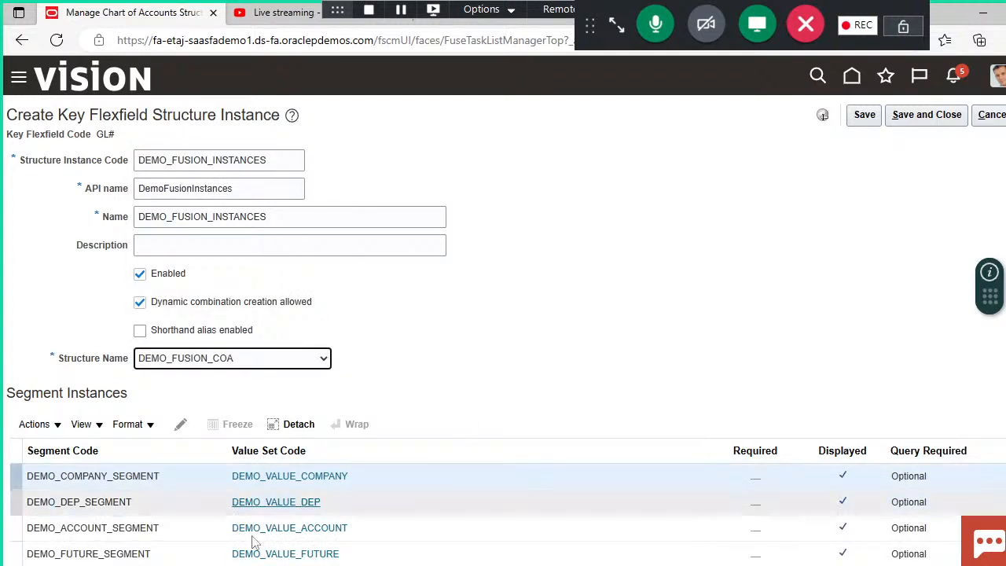
pyautogui.scroll(-2, 251, 313)
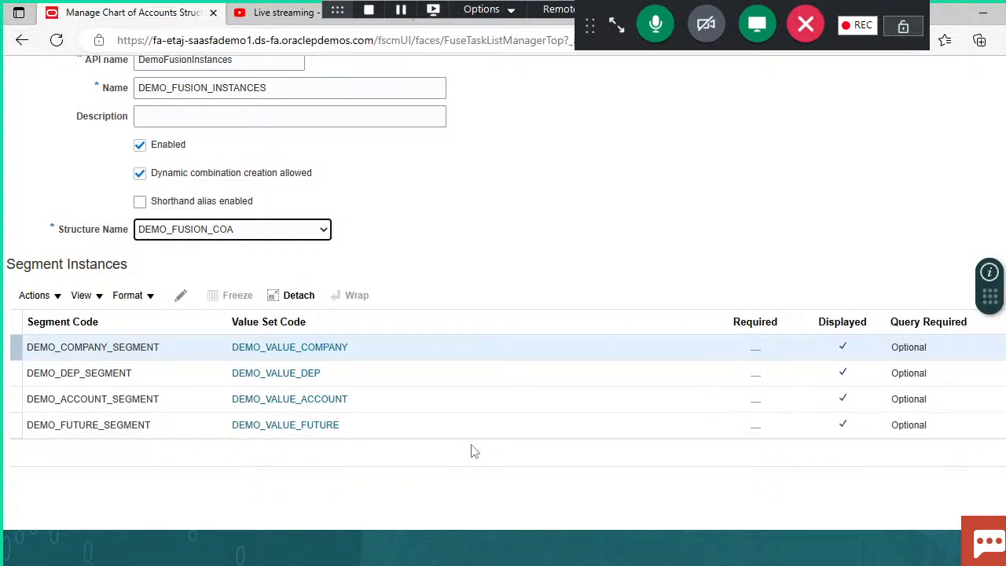
# Step: Make the DEMO_COMPANY_SEGMENT segment instance required
pyautogui.click(189, 357)
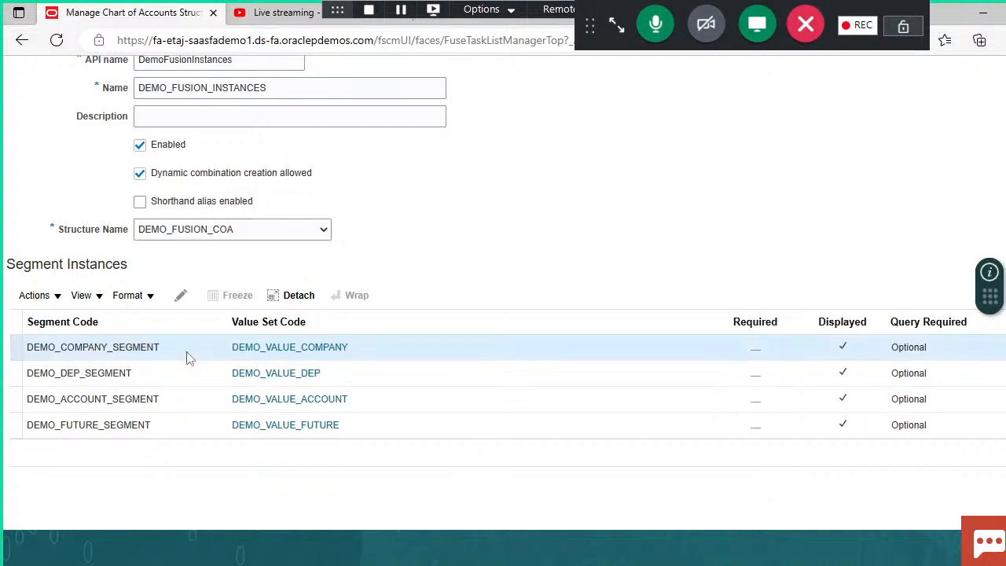
pyautogui.click(181, 297)
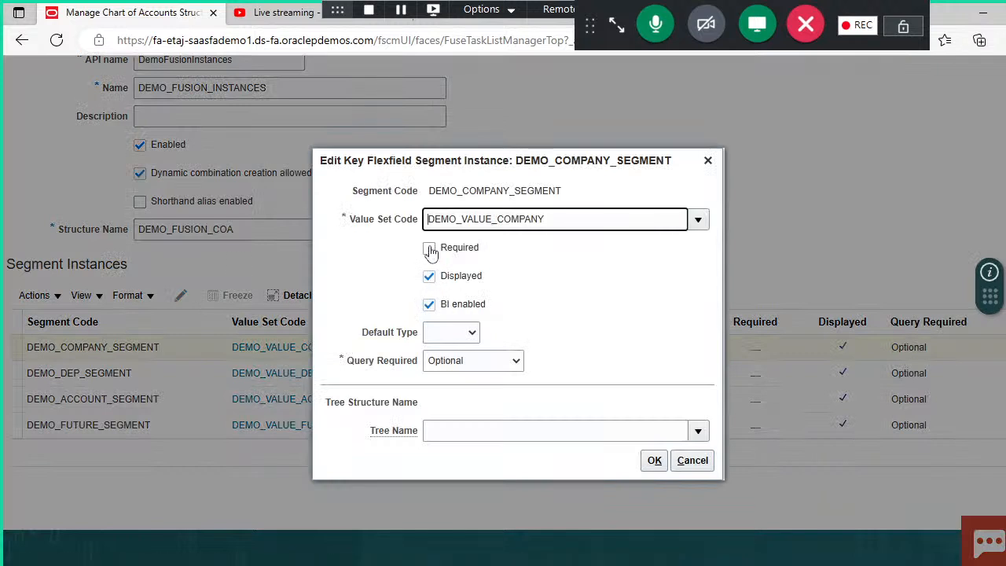
pyautogui.click(429, 248)
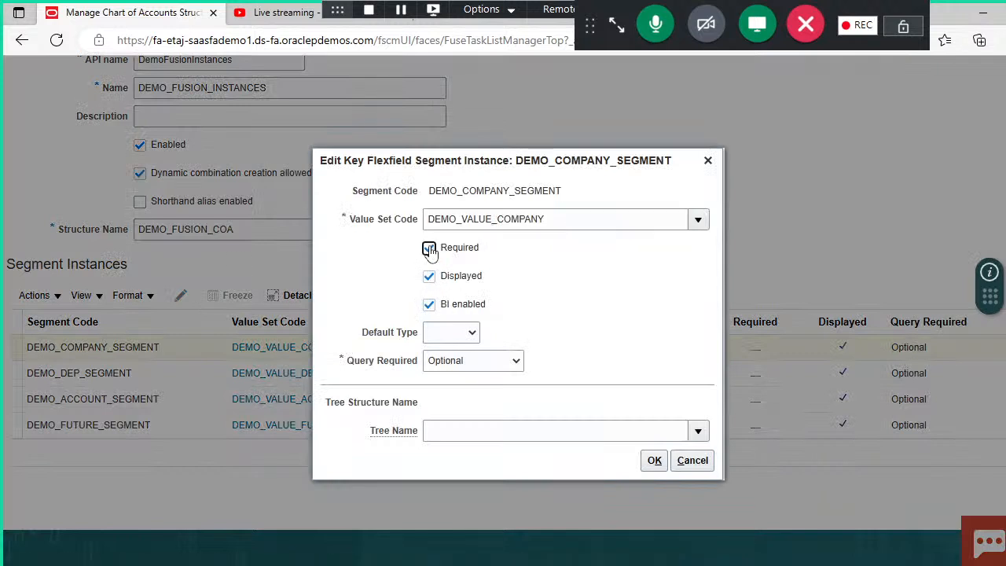
pyautogui.click(656, 462)
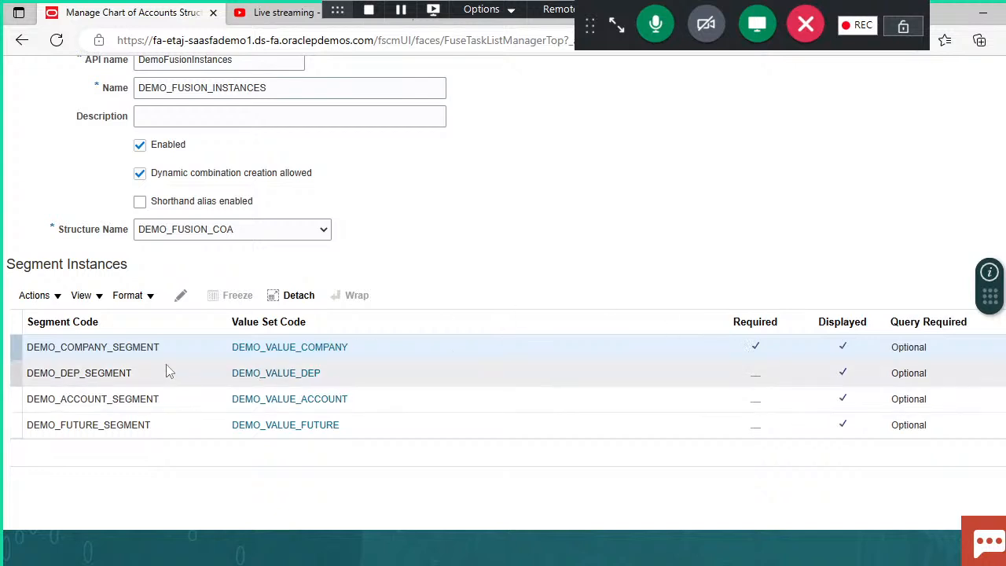
# Step: Make the DEMO_DEP_SEGMENT segment instance required
pyautogui.click(165, 370)
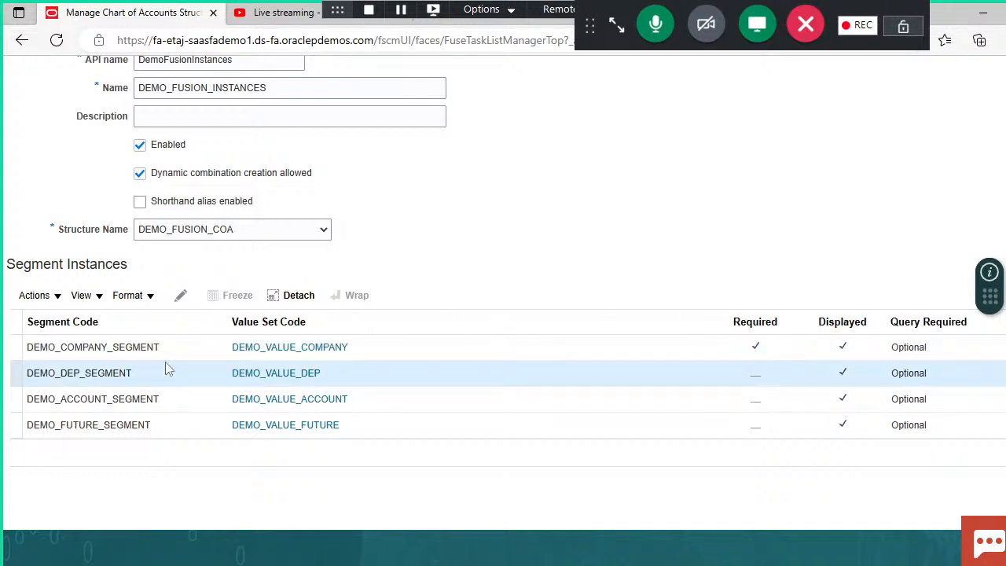
pyautogui.click(181, 295)
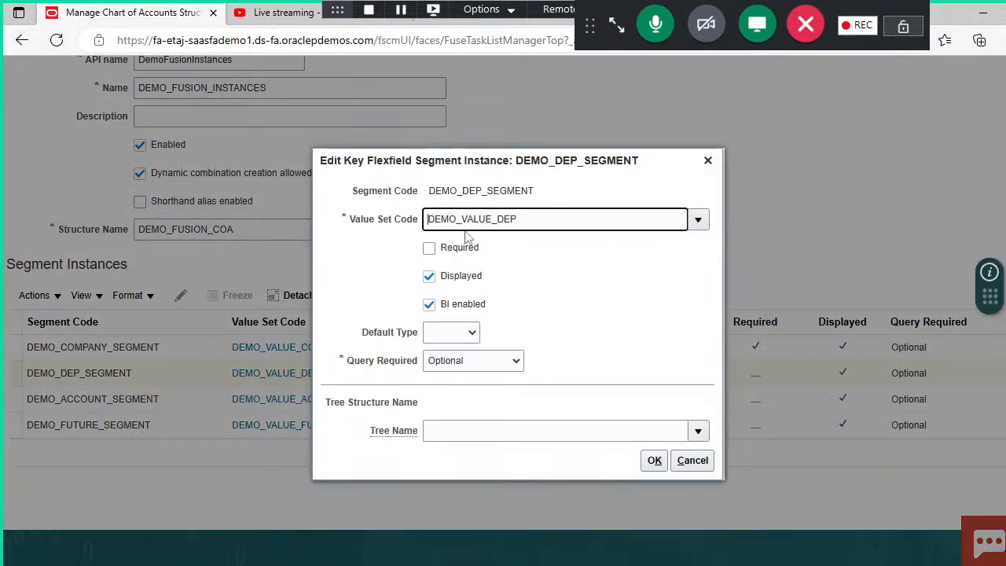
pyautogui.click(429, 247)
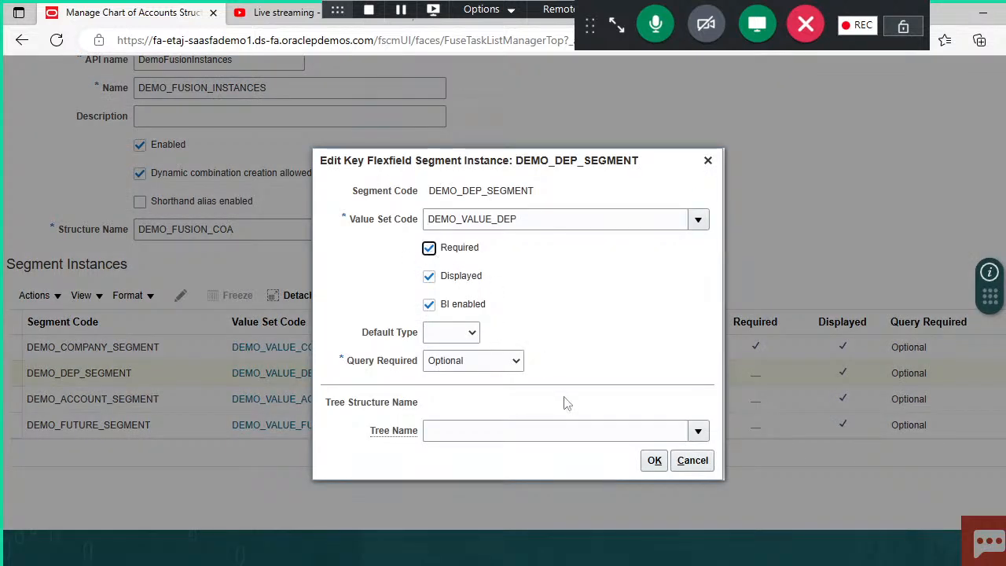
pyautogui.click(656, 462)
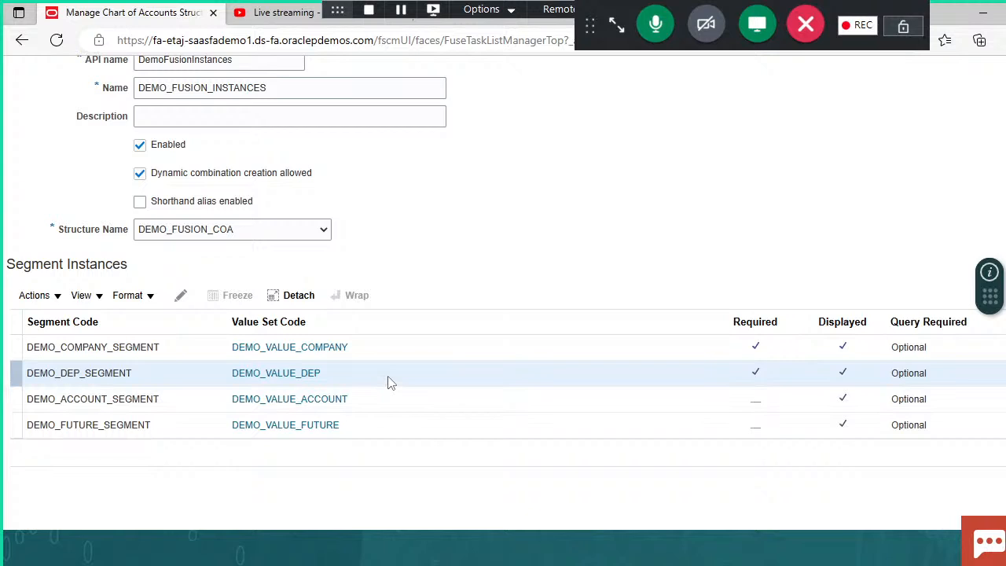
# Step: Make the DEMO_ACCOUNT_SEGMENT segment instance required
pyautogui.click(171, 401)
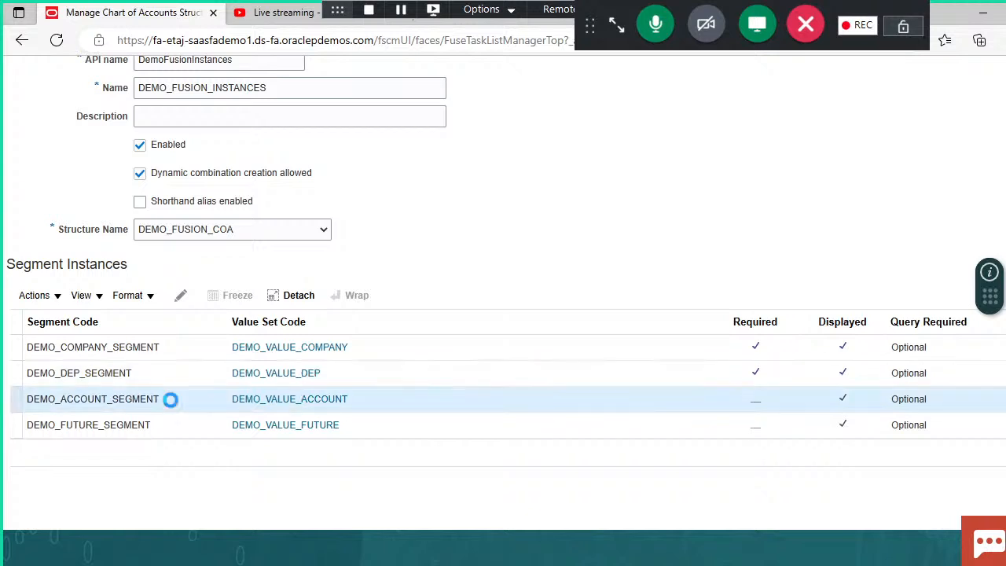
pyautogui.click(180, 295)
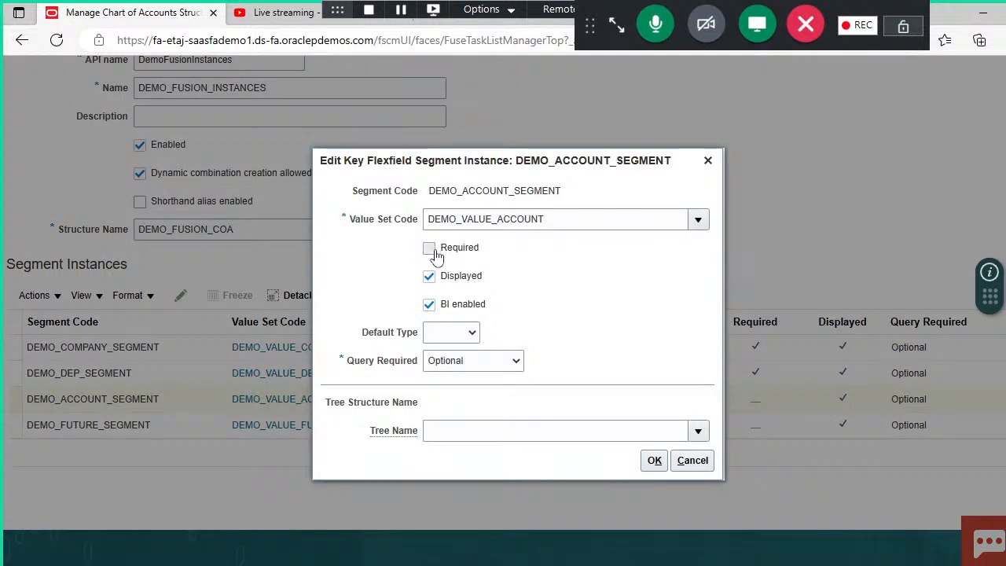
pyautogui.click(432, 250)
pyautogui.click(654, 462)
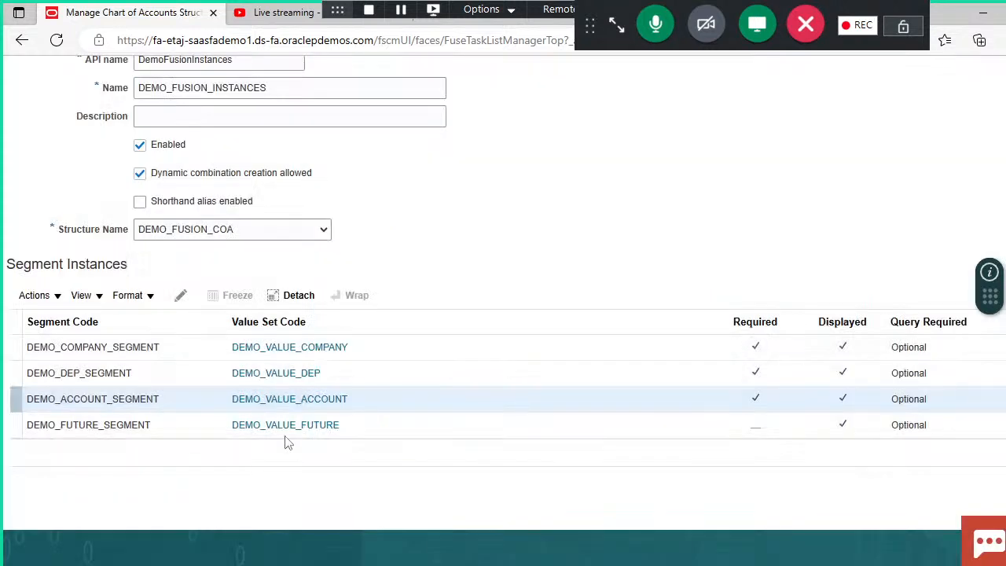
# Step: Make the DEMO_FUTURE_SEGMENT segment instance required
pyautogui.click(182, 425)
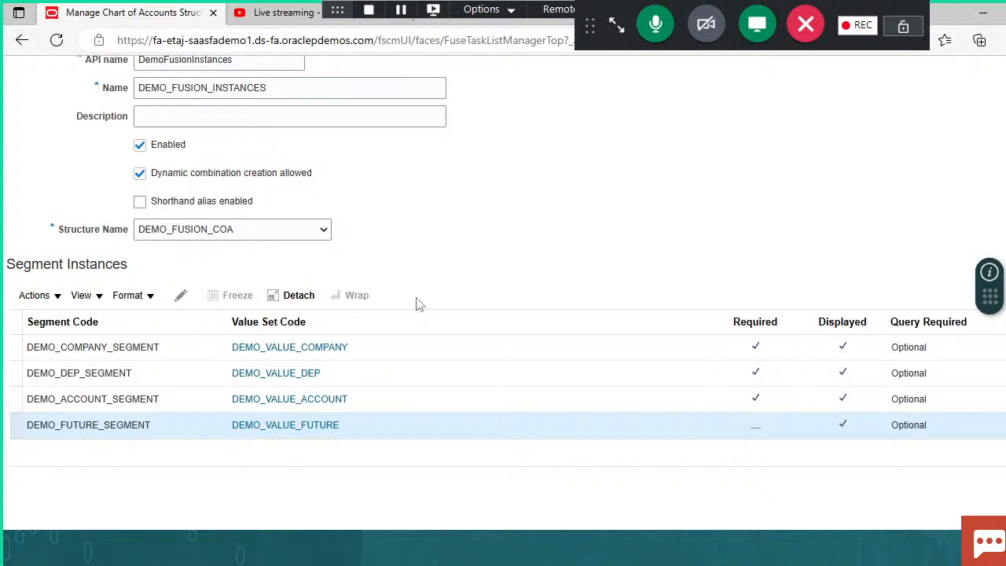
pyautogui.click(182, 299)
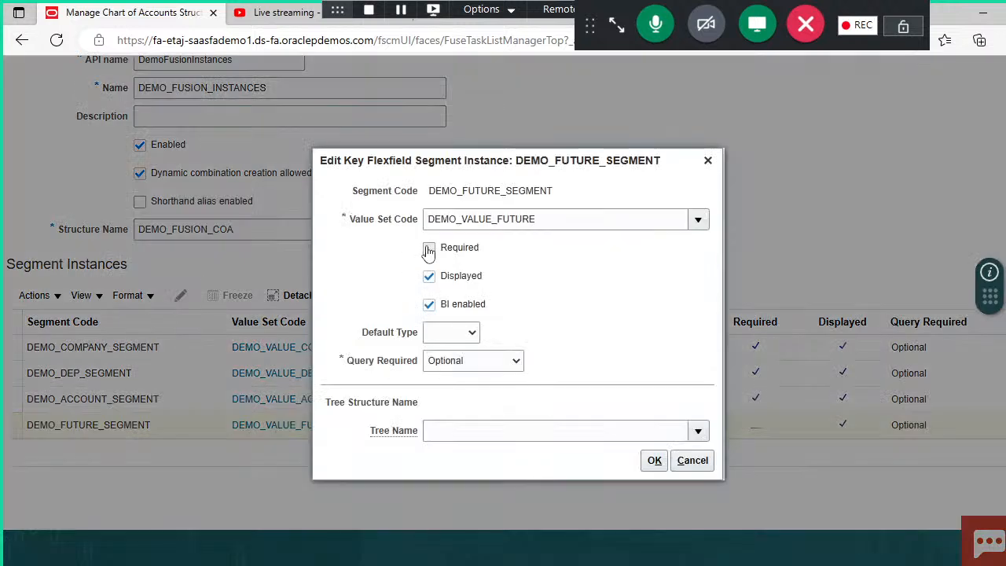
pyautogui.click(428, 249)
pyautogui.click(653, 463)
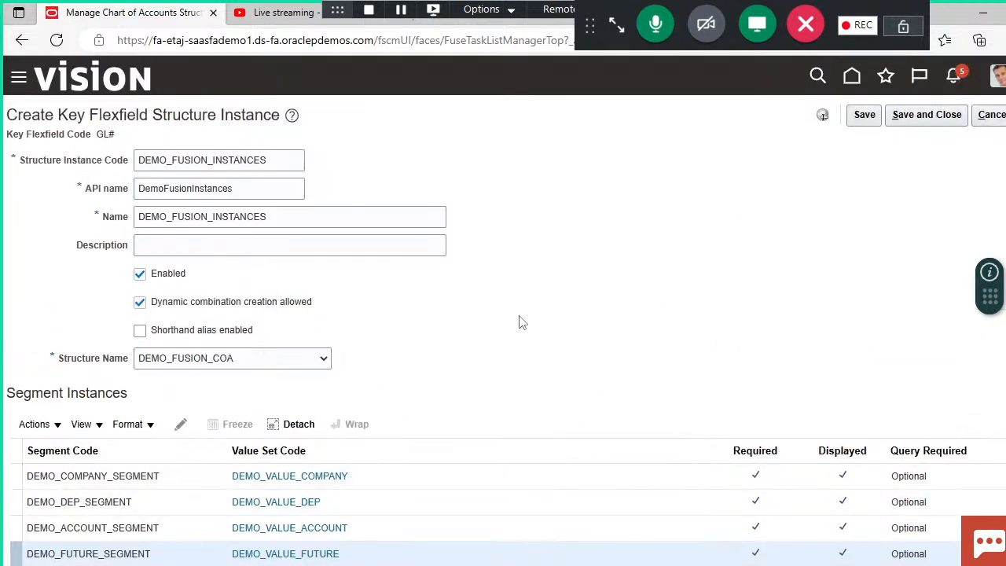
# Step: Save and close the structure instance, and deploy the Accounting Flexfield, returning to the Financials setup tasks
pyautogui.click(918, 116)
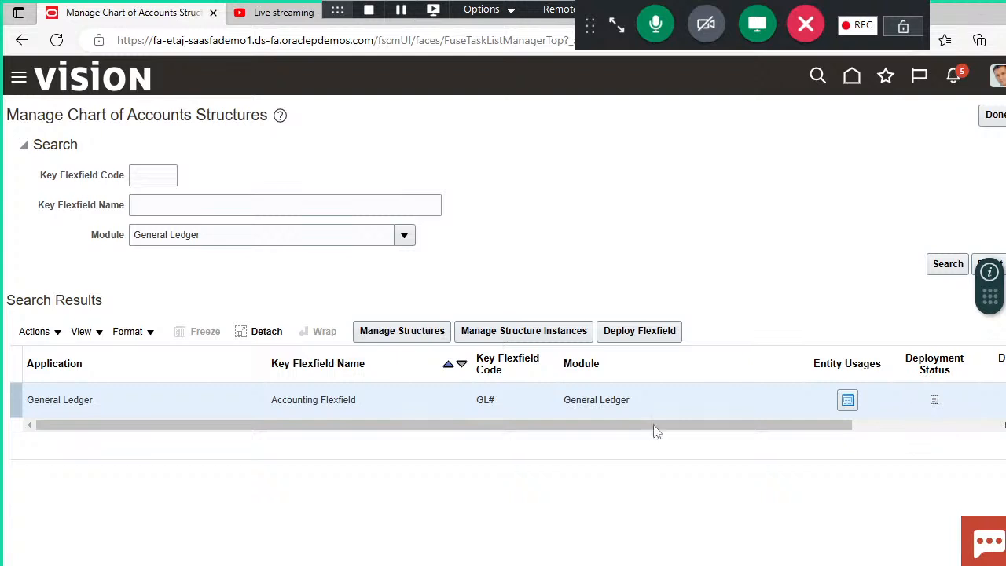
pyautogui.click(635, 333)
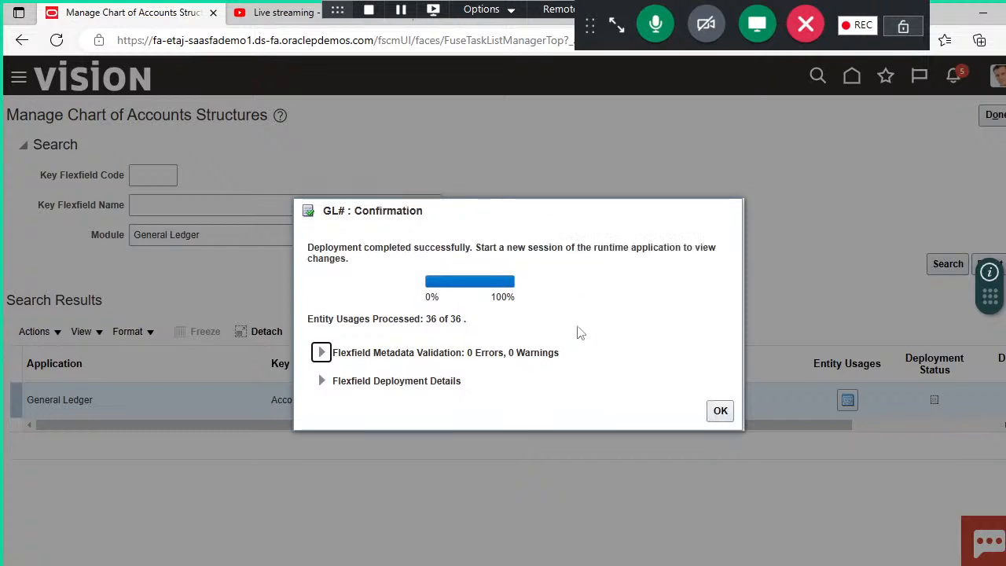
pyautogui.click(722, 419)
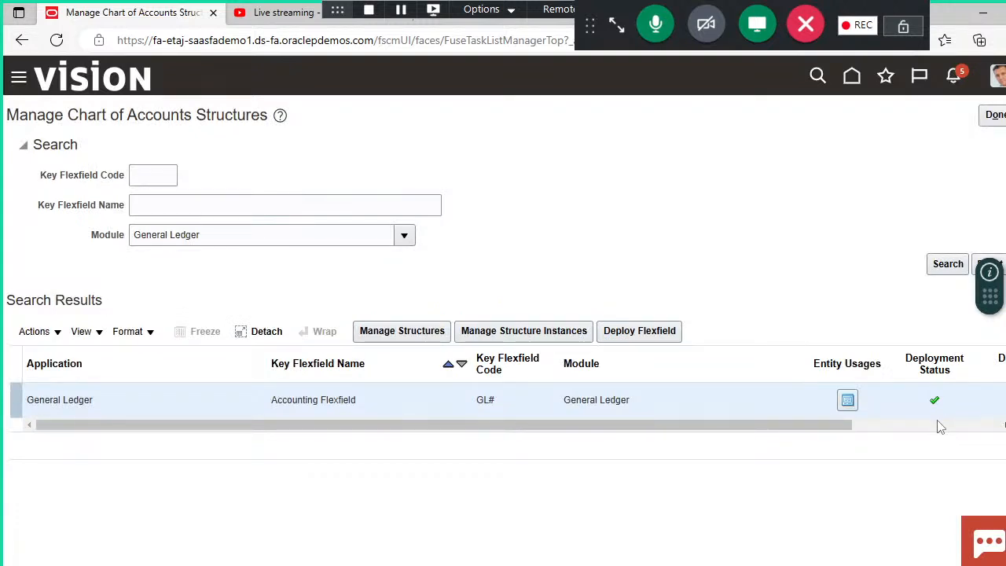
pyautogui.click(994, 116)
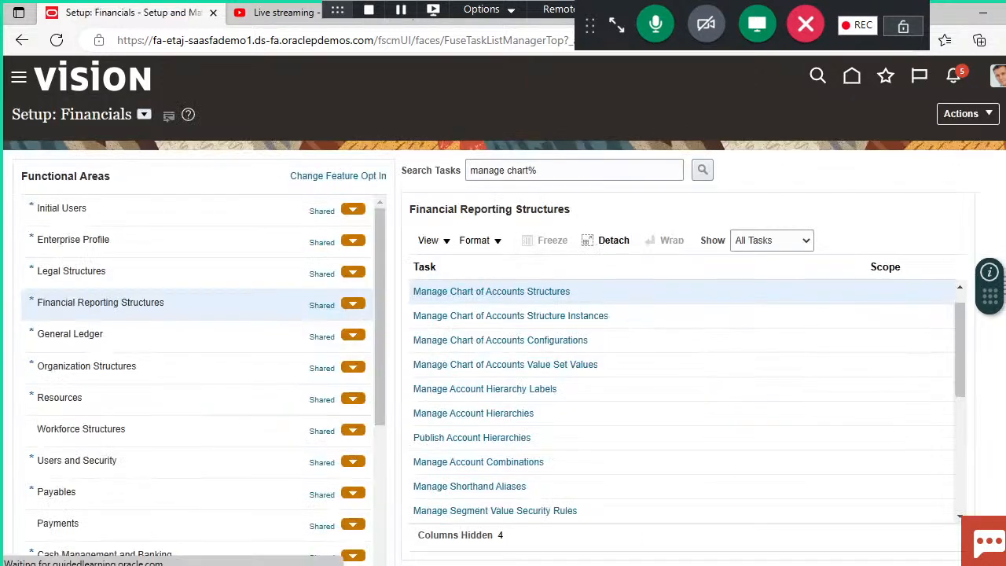
# Step: Review the Fusion COA value table in the Chart Of Accounts Structure presentation in PowerPoint, and return to the Financials setup tasks
pyautogui.click(525, 550)
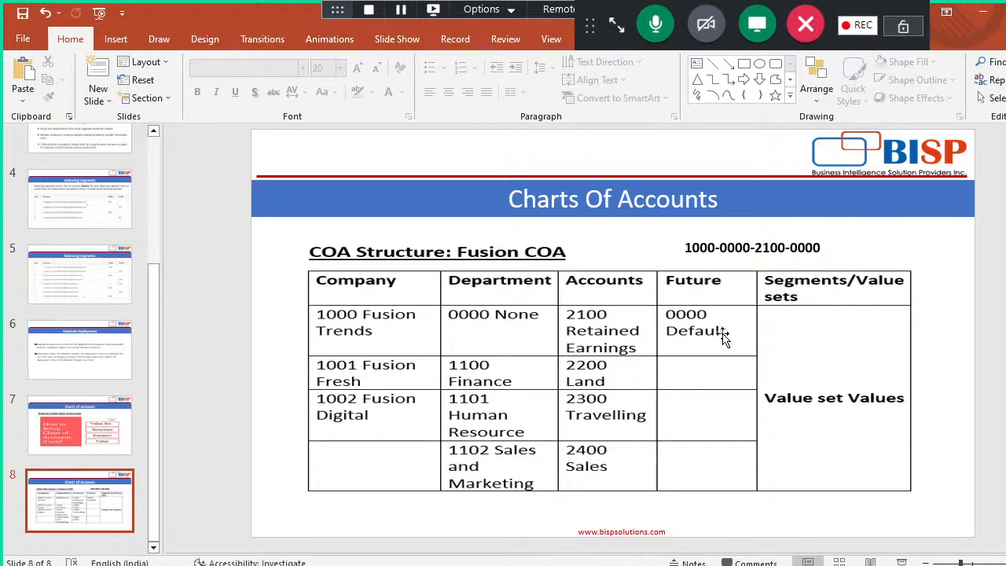
pyautogui.hotkey('alt', 'Tab')
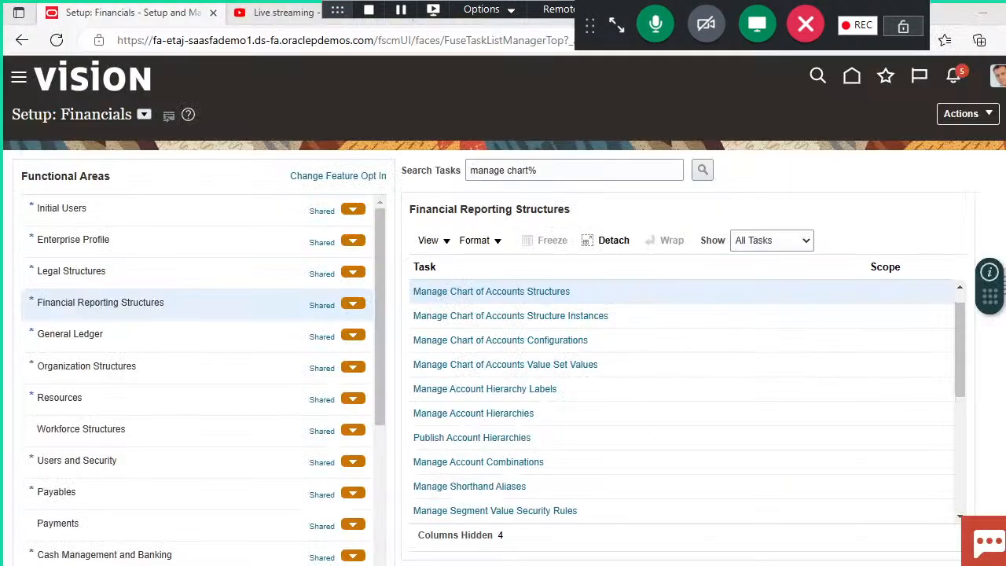
# Step: Open the Manage Chart of Accounts Value Set Values task and search for value set codes with demo
pyautogui.click(444, 367)
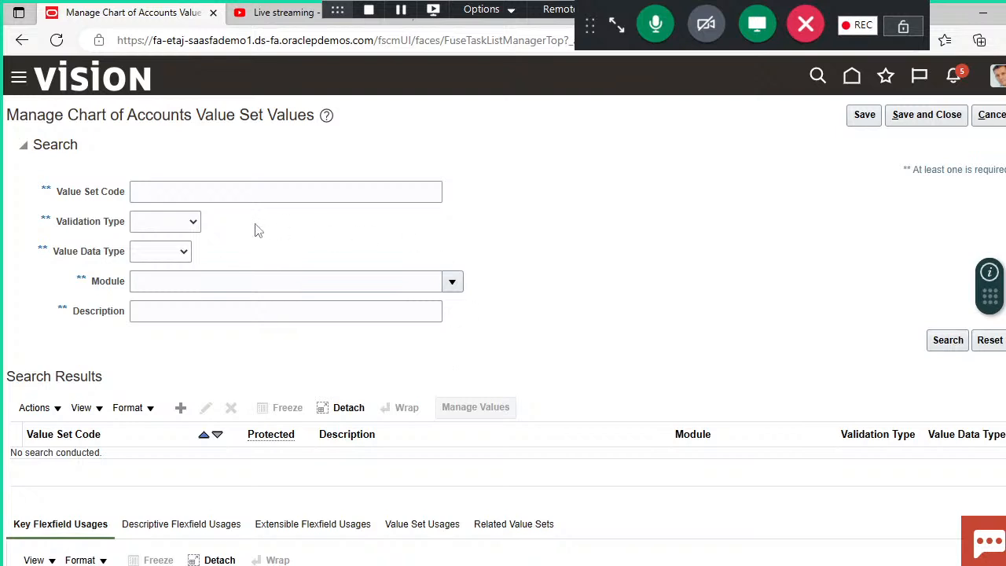
pyautogui.click(327, 195)
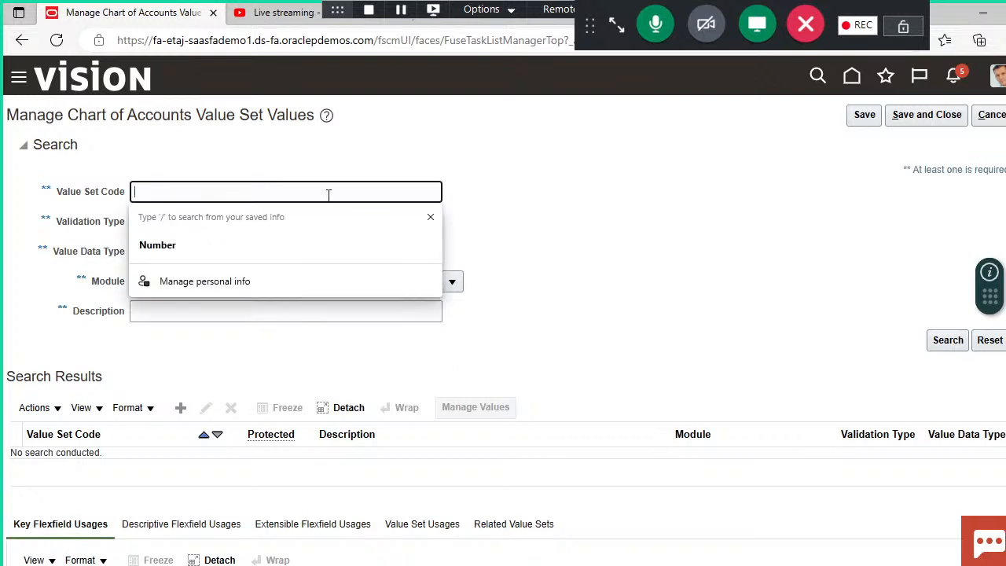
pyautogui.write('demo')
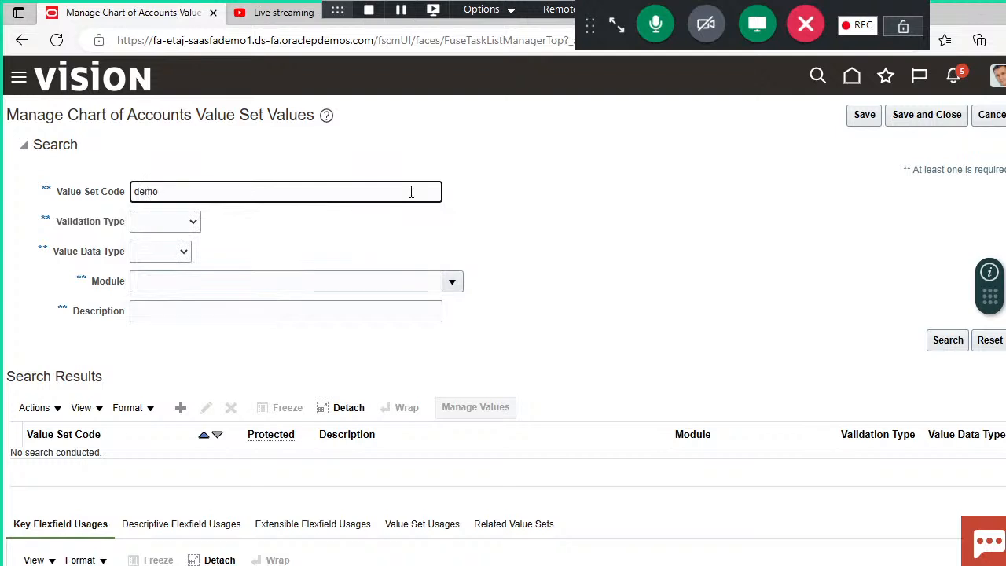
pyautogui.click(943, 342)
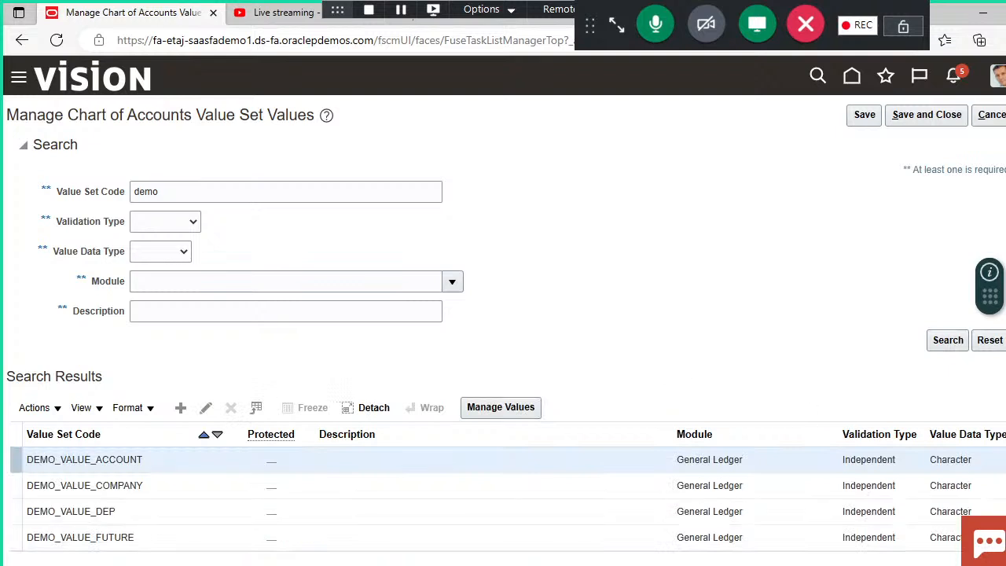
# Step: Open the values of the DEMO_VALUE_COMPANY value set for management
pyautogui.scroll(-1, 504, 314)
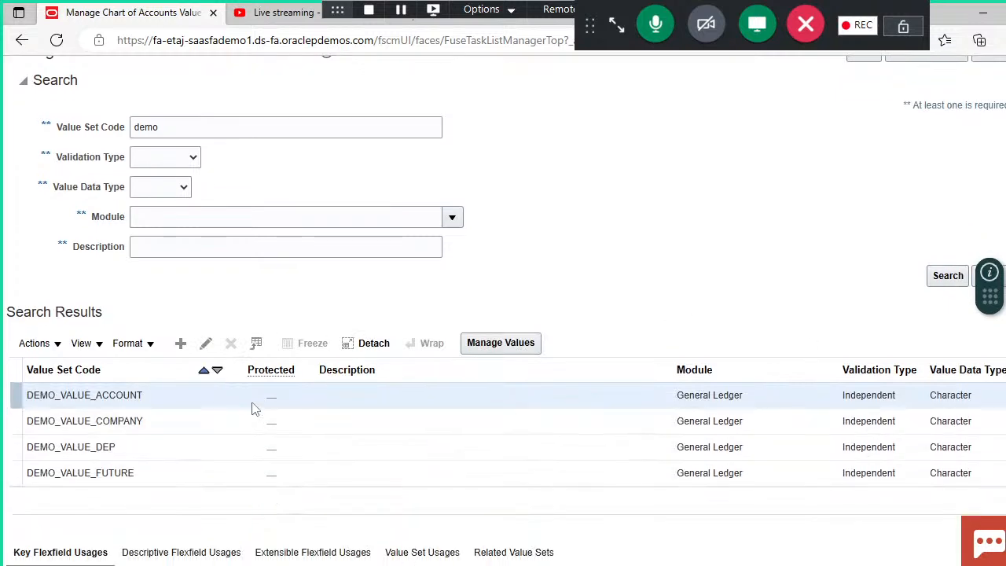
pyautogui.click(168, 421)
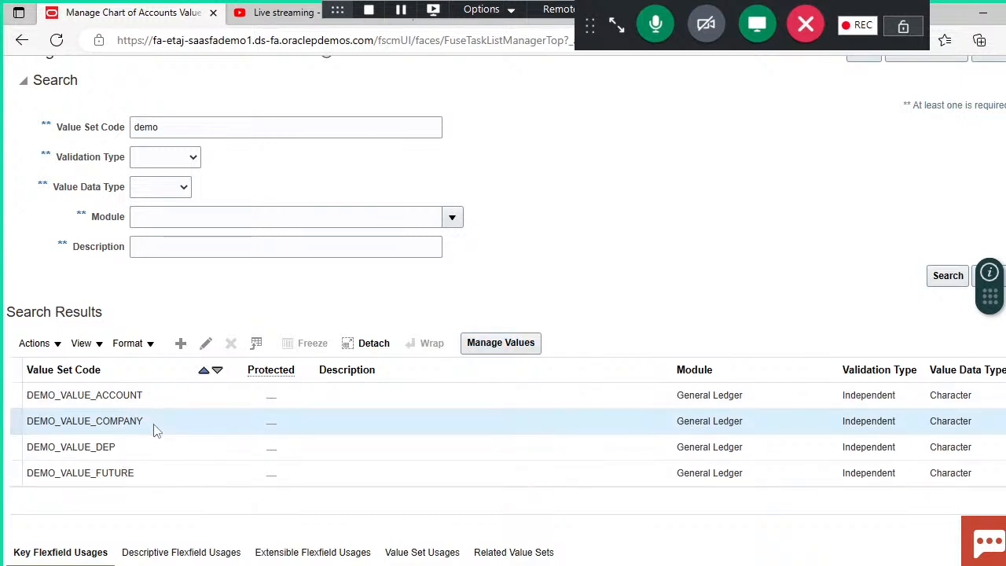
pyautogui.click(496, 352)
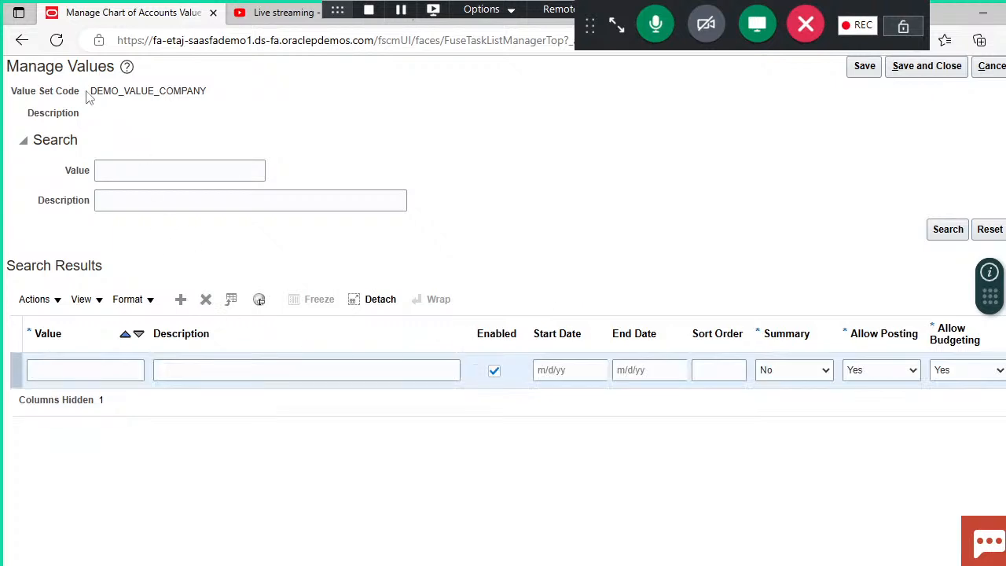
pyautogui.moveTo(90, 89); pyautogui.dragTo(225, 115)
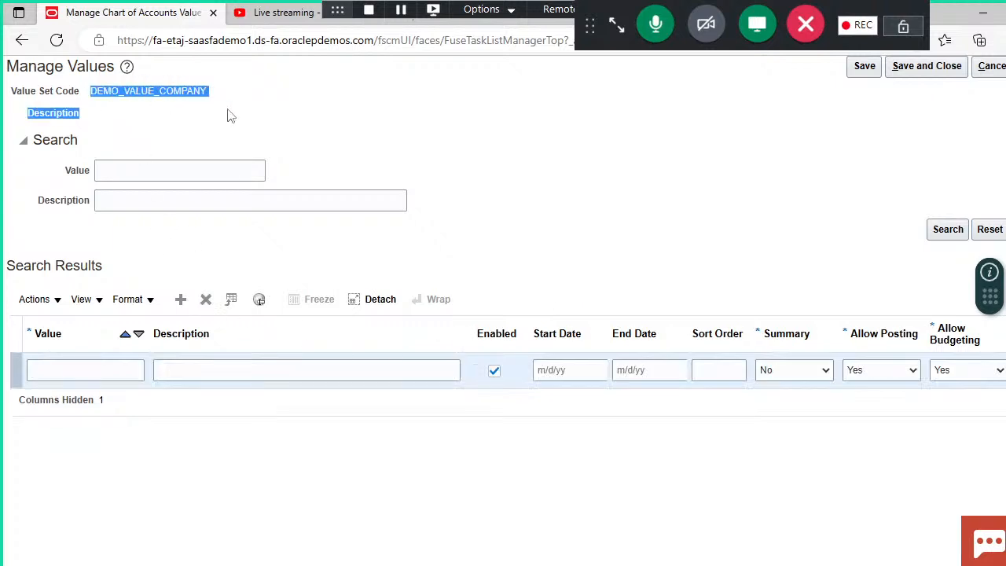
pyautogui.click(231, 115)
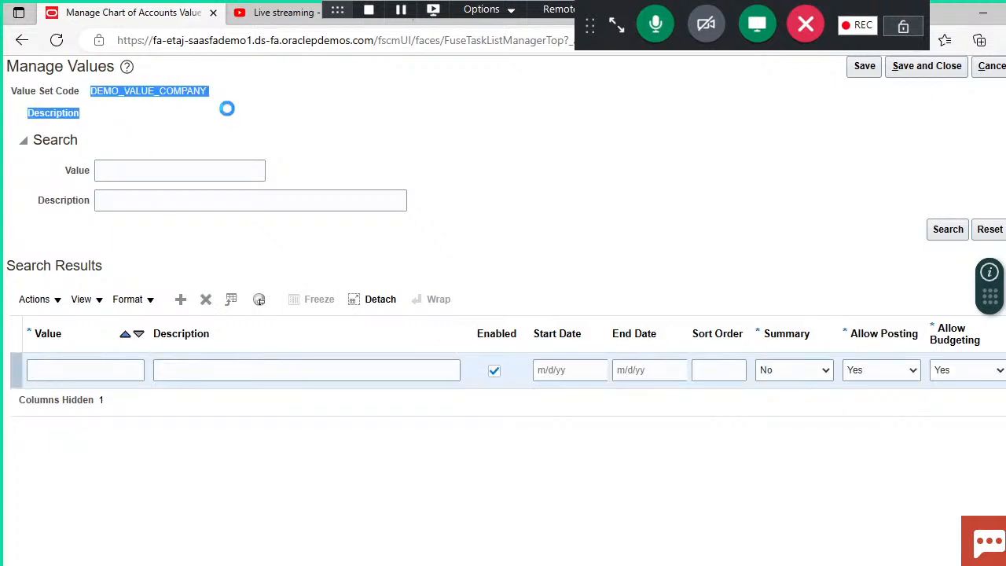
# Step: Switch to the Chart Of Accounts Structure presentation in PowerPoint to look up the company values for the new value row
pyautogui.click(107, 371)
pyautogui.moveTo(598, 565)
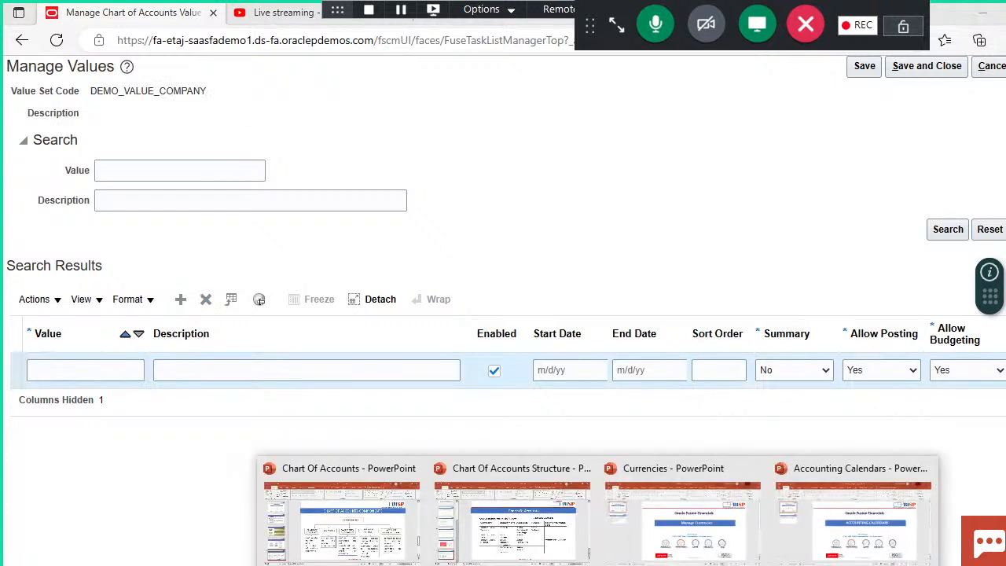
pyautogui.click(523, 534)
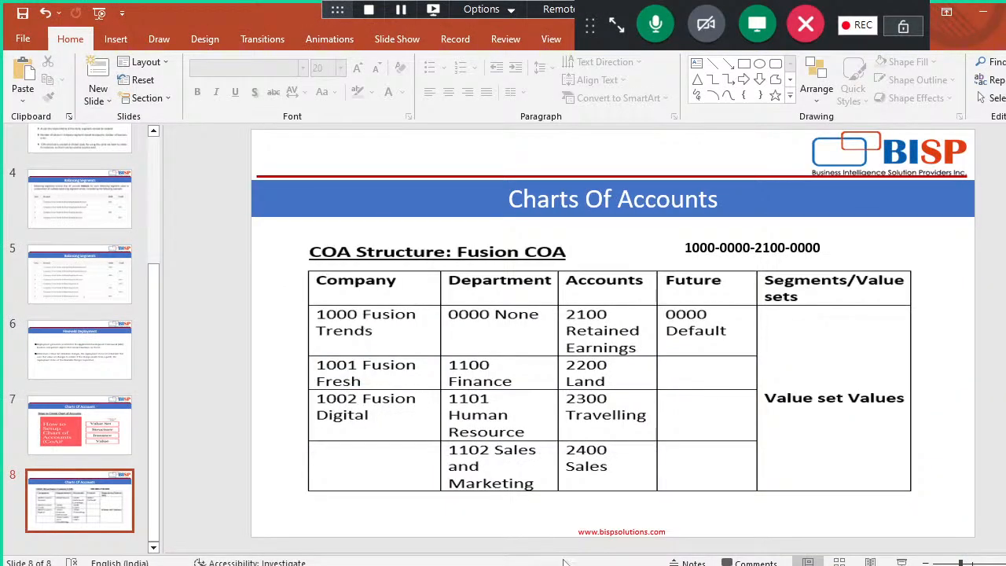
# Step: Return to the Manage Values page in the browser and enter company value 1000 with description Fusion Trends
pyautogui.moveTo(566, 563)
pyautogui.click(523, 511)
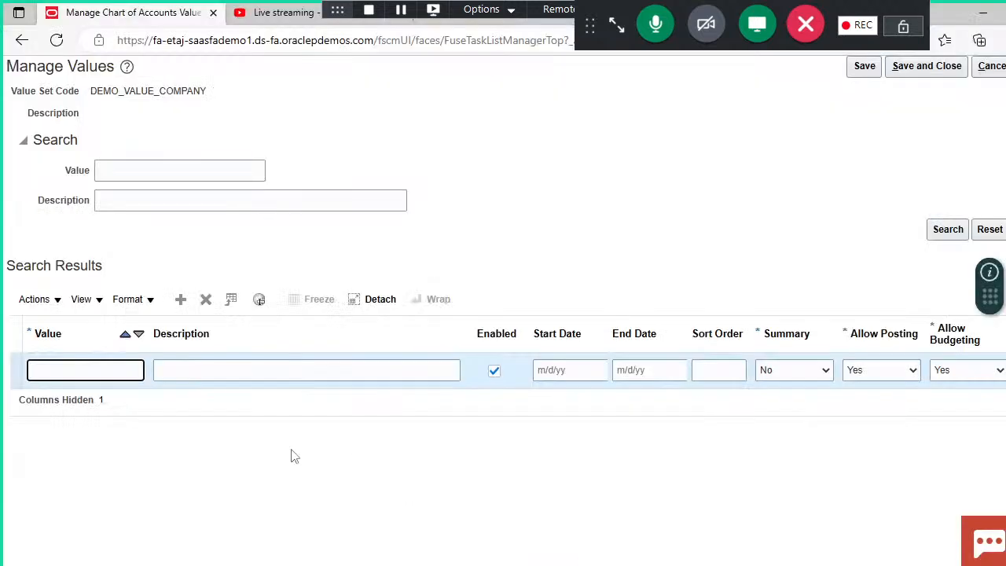
pyautogui.write('1000')
pyautogui.click(399, 374)
pyautogui.write('F')
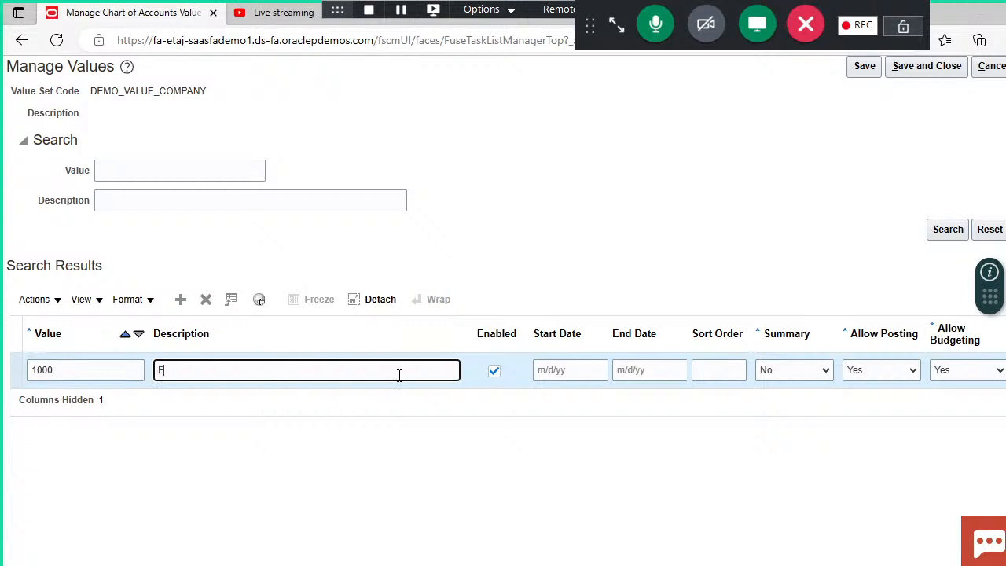
pyautogui.write('usion Trends')
pyautogui.click(557, 417)
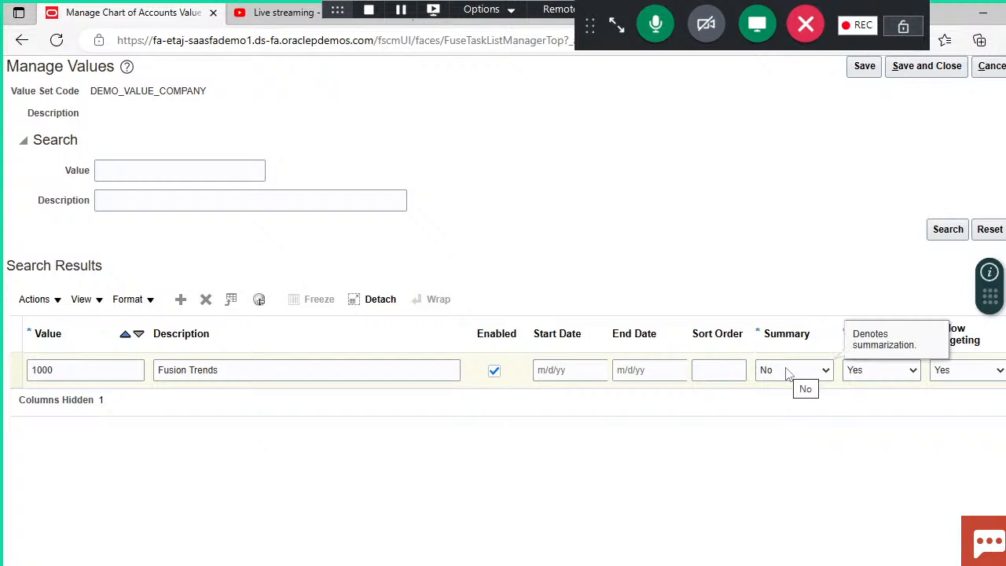
# Step: Examine the Summary and Allow Posting choices of the 1000 Fusion Trends row
pyautogui.click(134, 392)
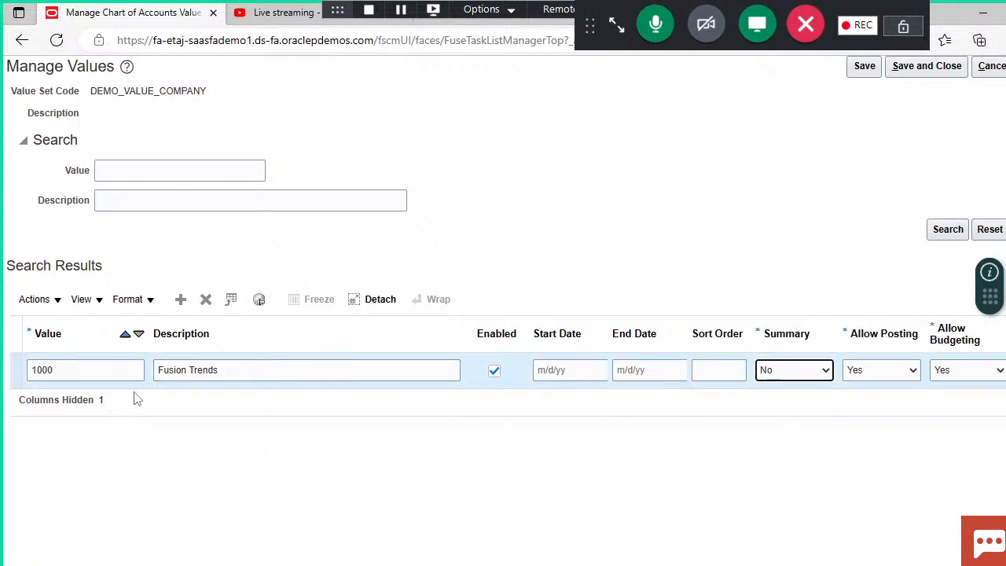
pyautogui.click(766, 407)
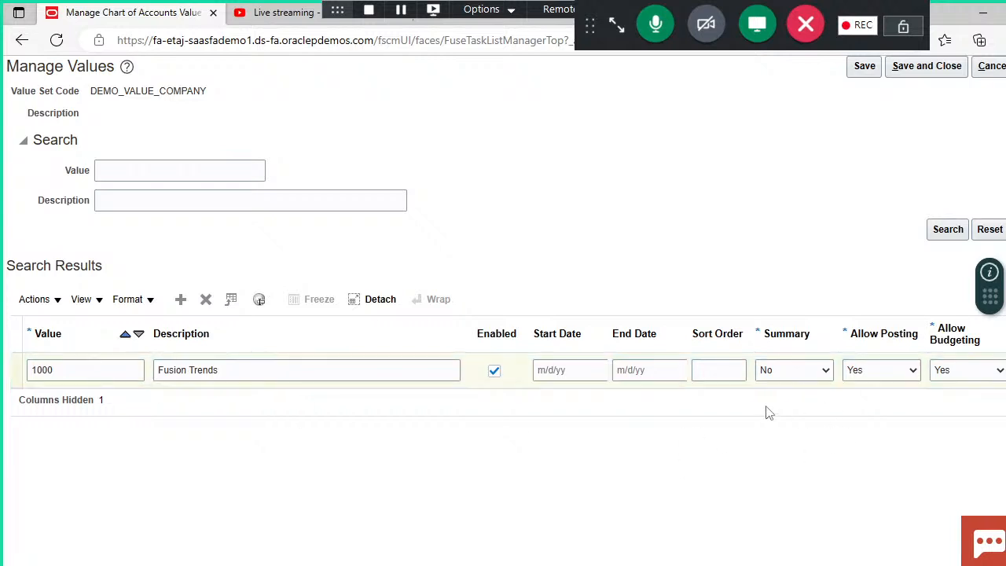
pyautogui.click(883, 380)
pyautogui.click(798, 373)
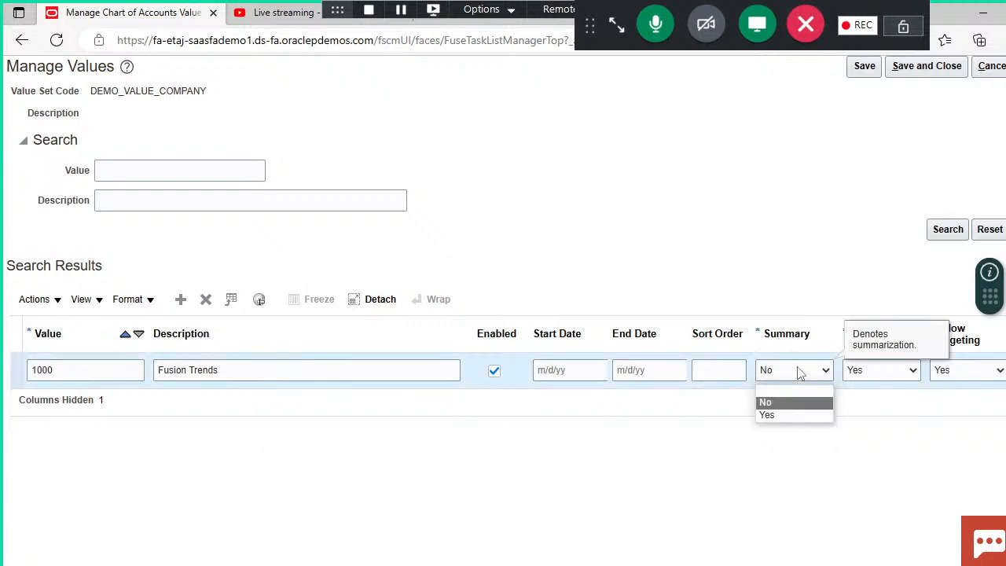
pyautogui.click(798, 372)
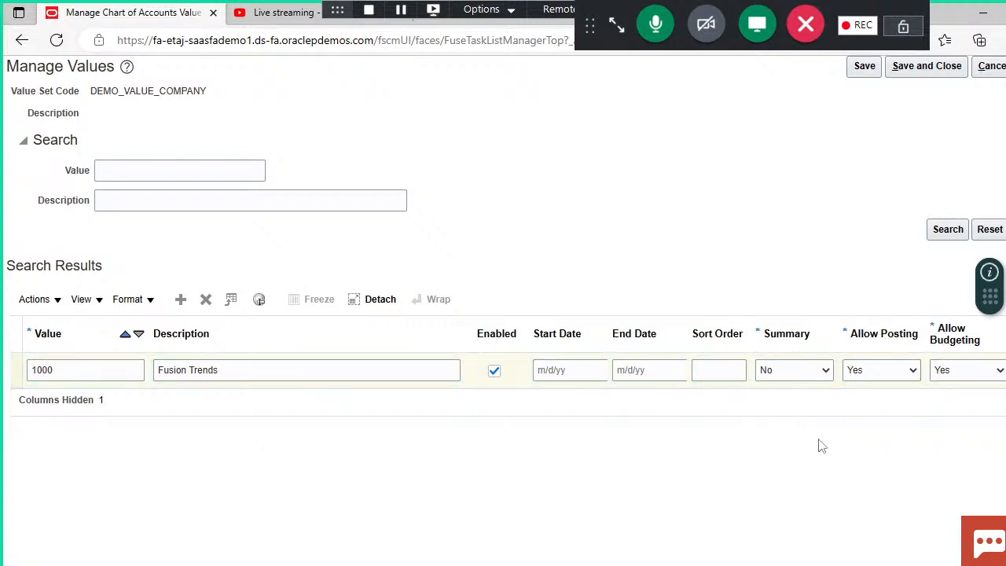
pyautogui.click(918, 370)
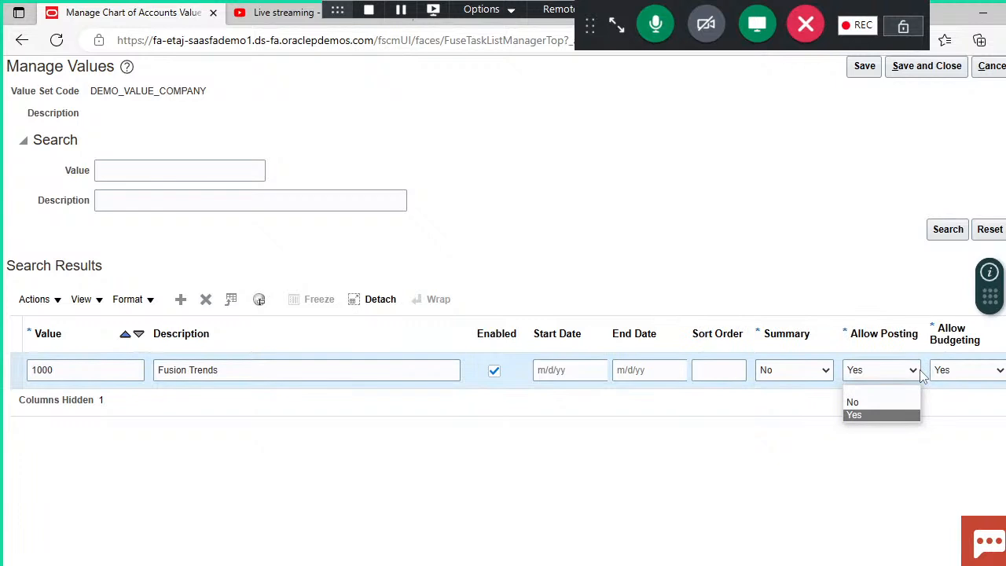
pyautogui.click(923, 376)
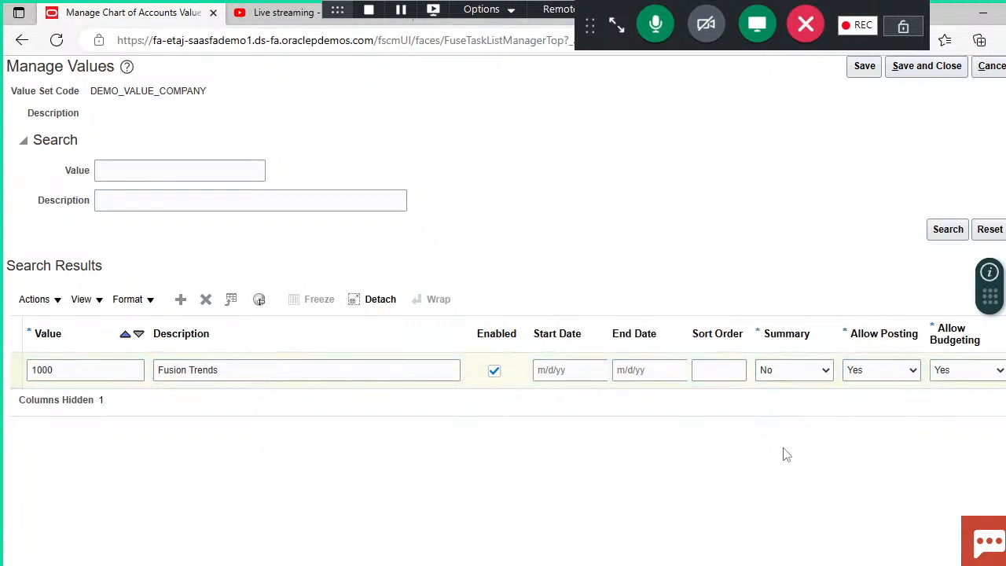
# Step: Add company value 1001 with description Fusion fresh, checking the Chart Of Accounts Structure presentation for the value
pyautogui.click(180, 298)
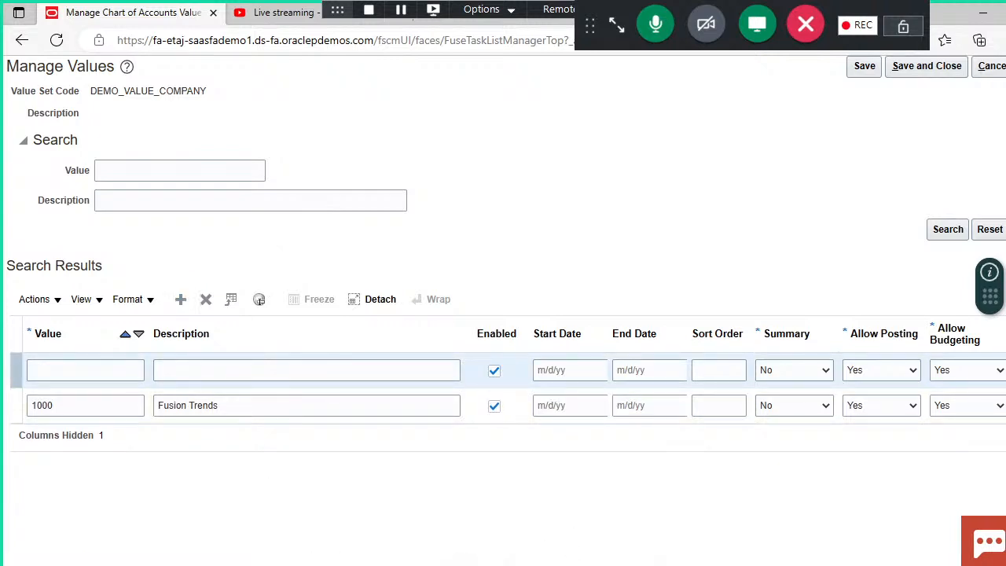
pyautogui.moveTo(442, 544)
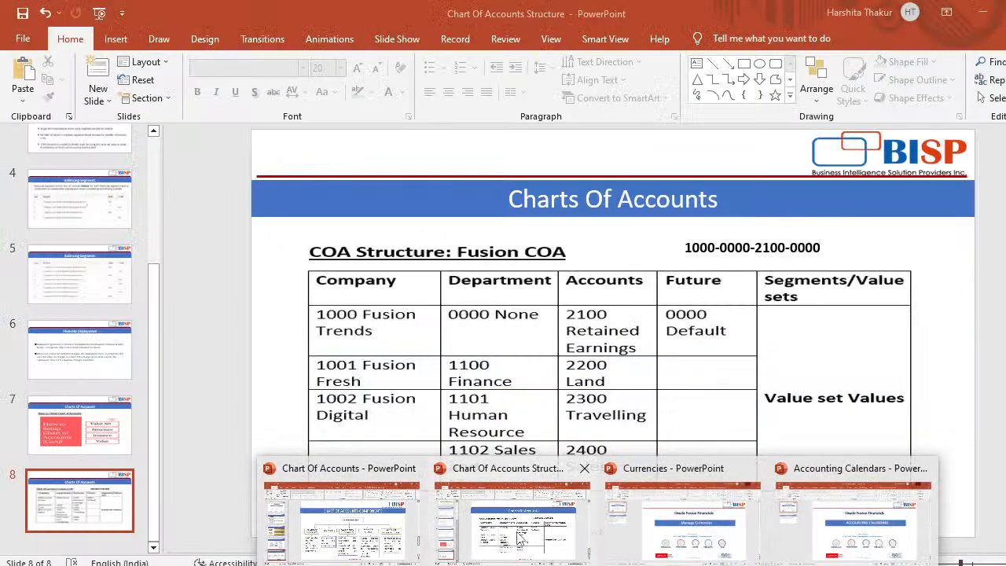
pyautogui.moveTo(519, 538)
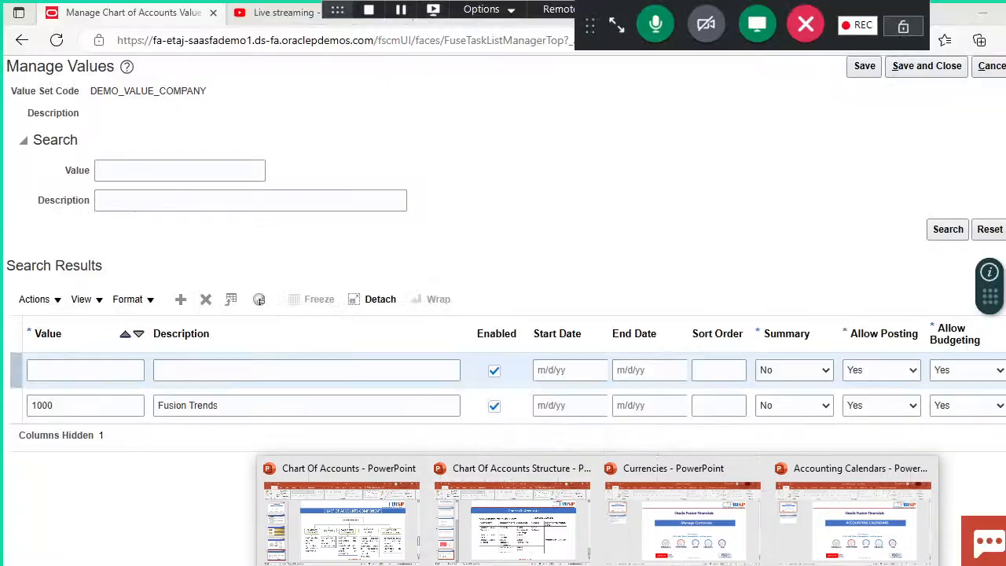
pyautogui.click(107, 375)
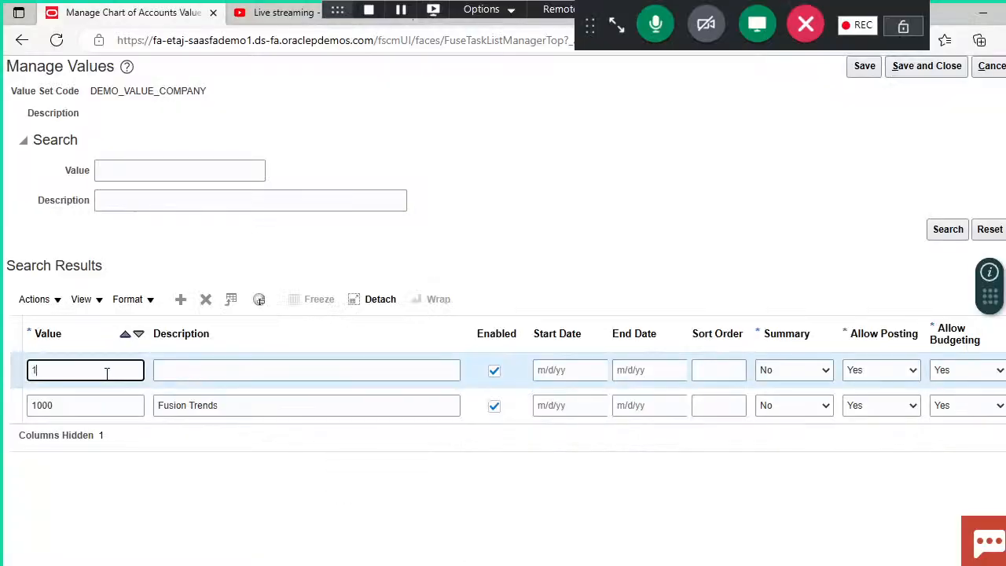
pyautogui.click(215, 374)
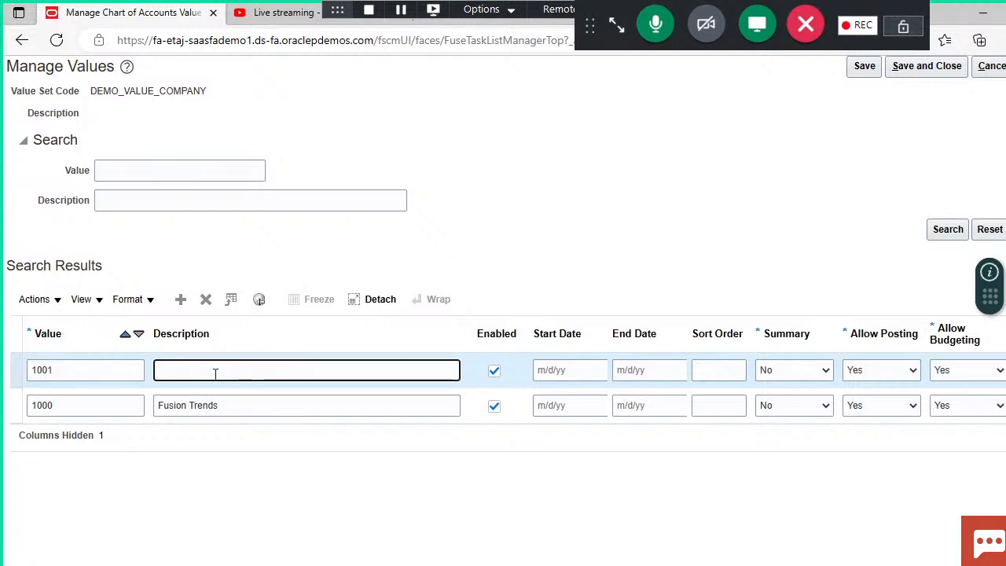
pyautogui.write('Fusion fresh')
pyautogui.click(574, 504)
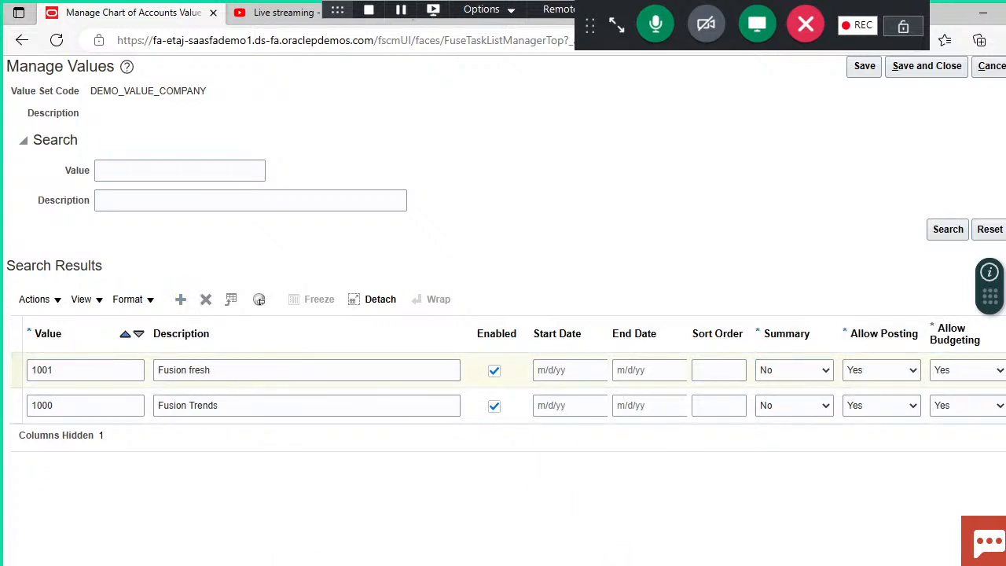
# Step: Check the company list in the PowerPoint presentation and add company value 1002 with description Fusion digital
pyautogui.moveTo(599, 565)
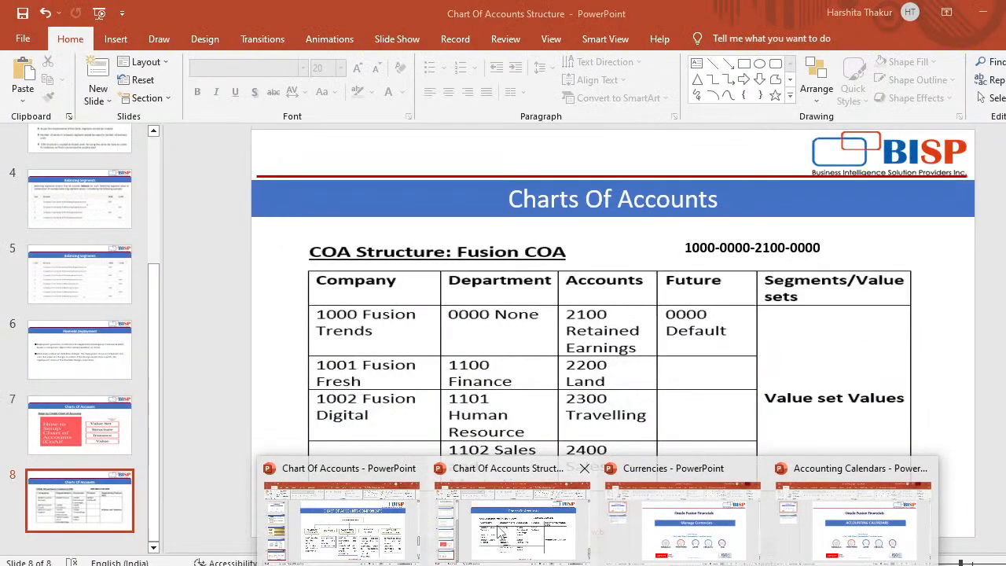
pyautogui.click(501, 533)
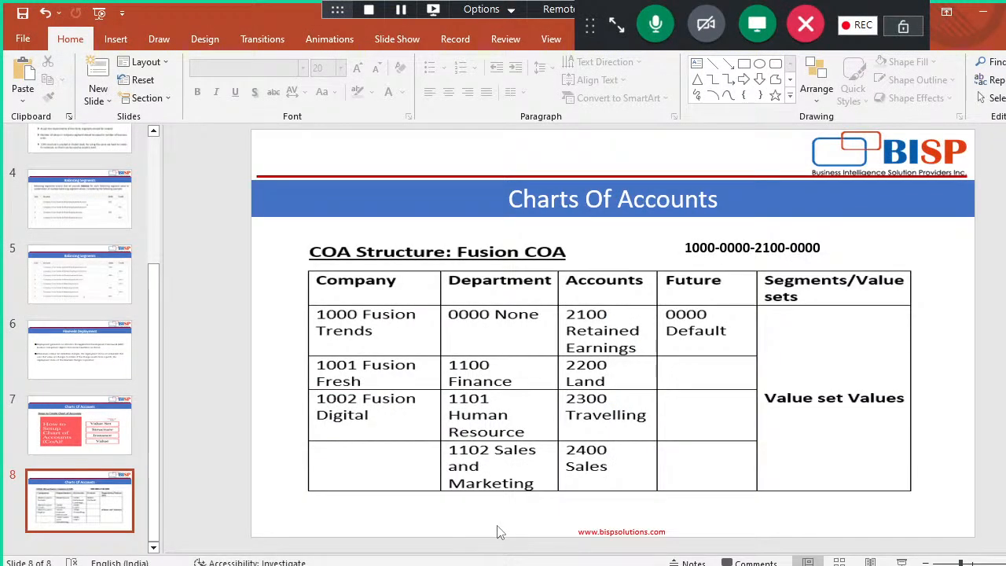
pyautogui.click(609, 565)
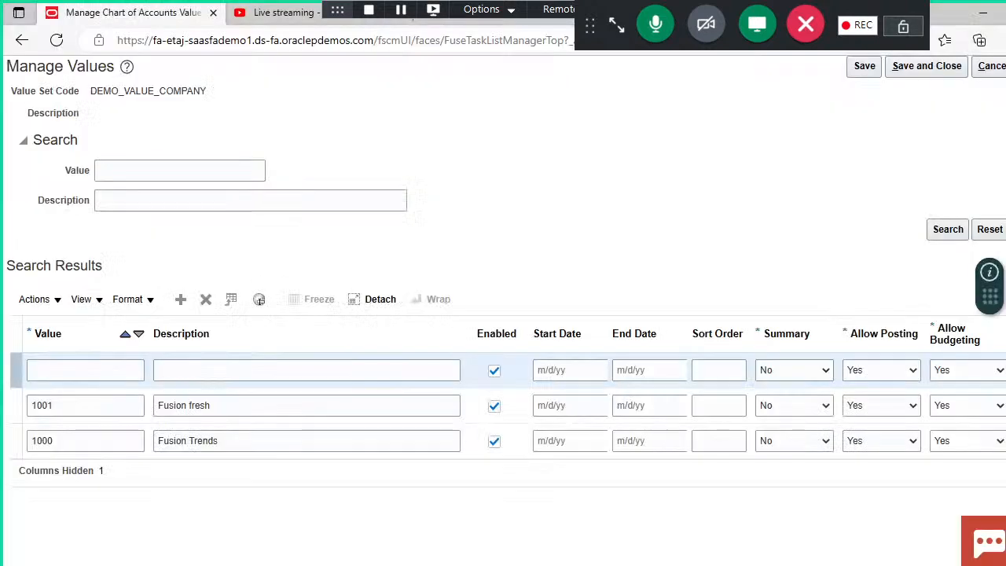
pyautogui.click(110, 373)
pyautogui.write('1')
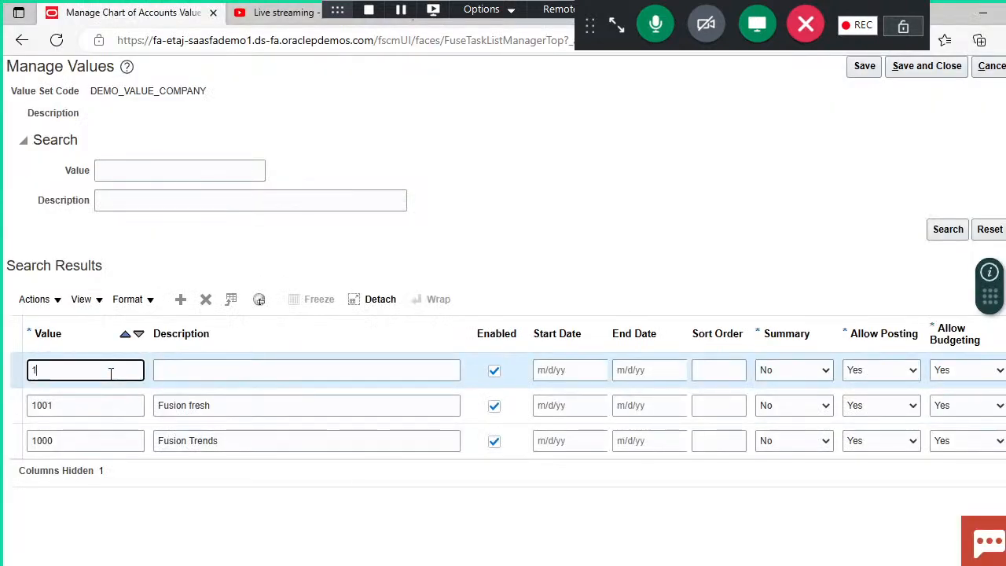
pyautogui.write('002')
pyautogui.click(243, 370)
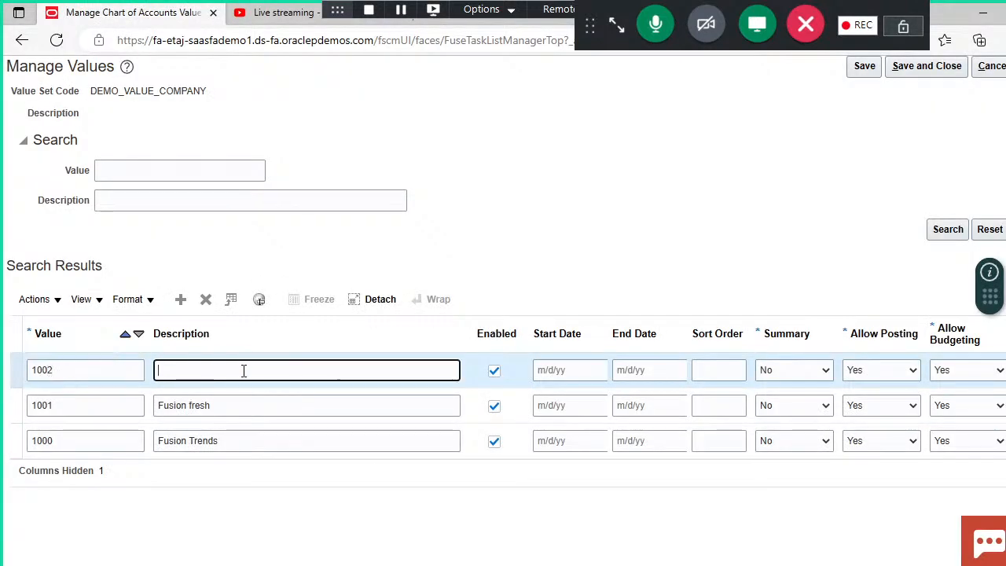
pyautogui.write('Fusion digital')
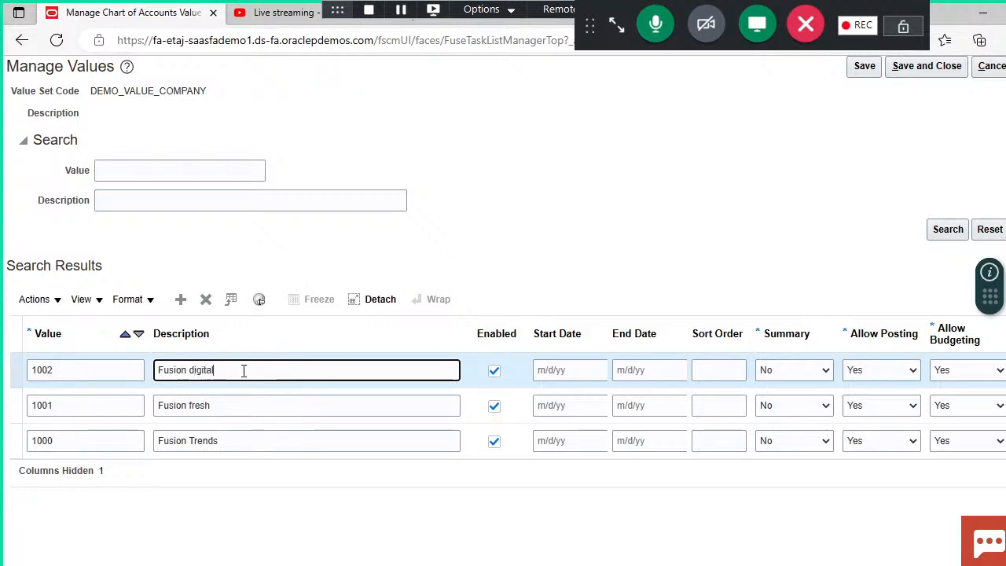
# Step: Save and close the values of the DEMO_VALUE_COMPANY value set
pyautogui.click(445, 288)
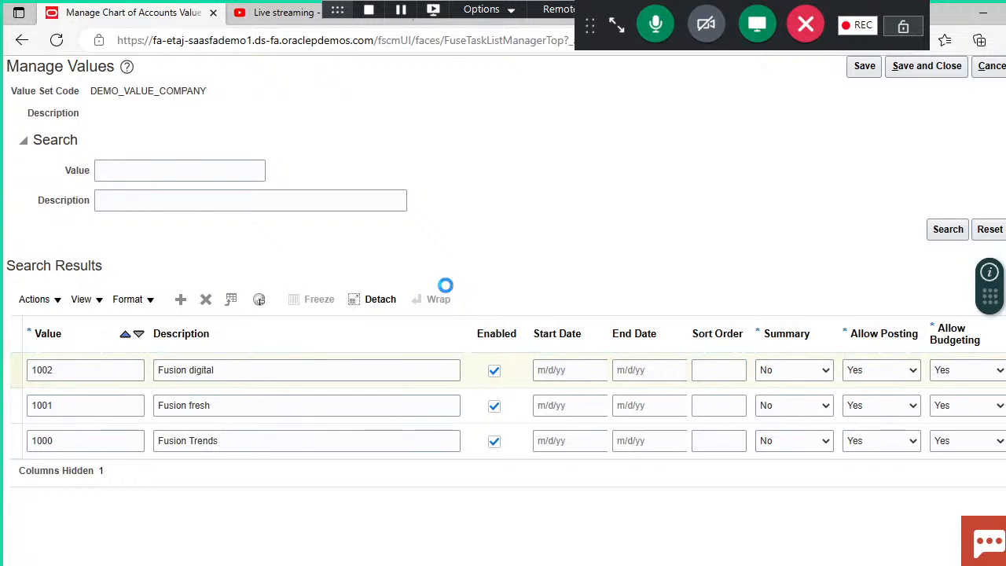
pyautogui.scroll(1, 503, 294)
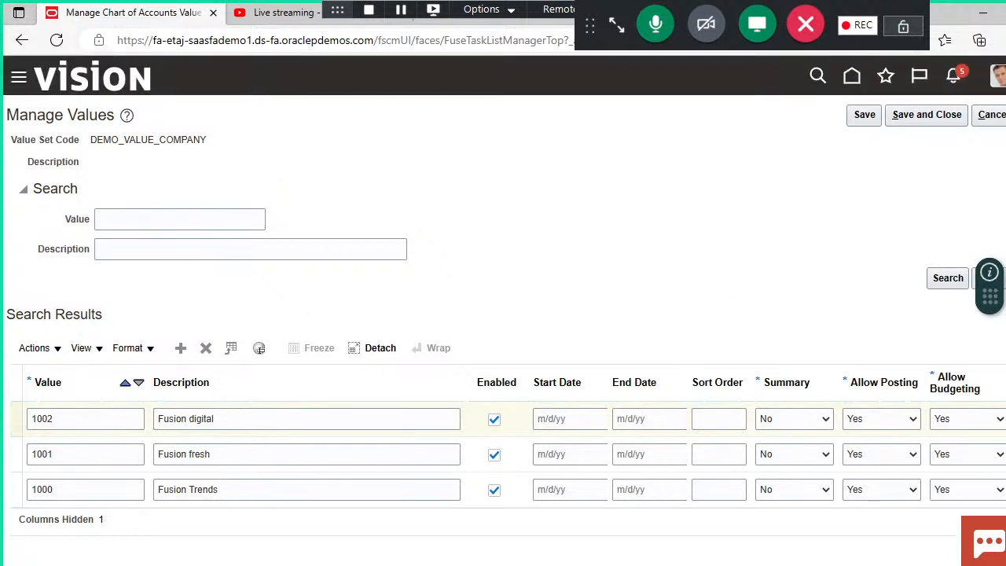
pyautogui.click(928, 118)
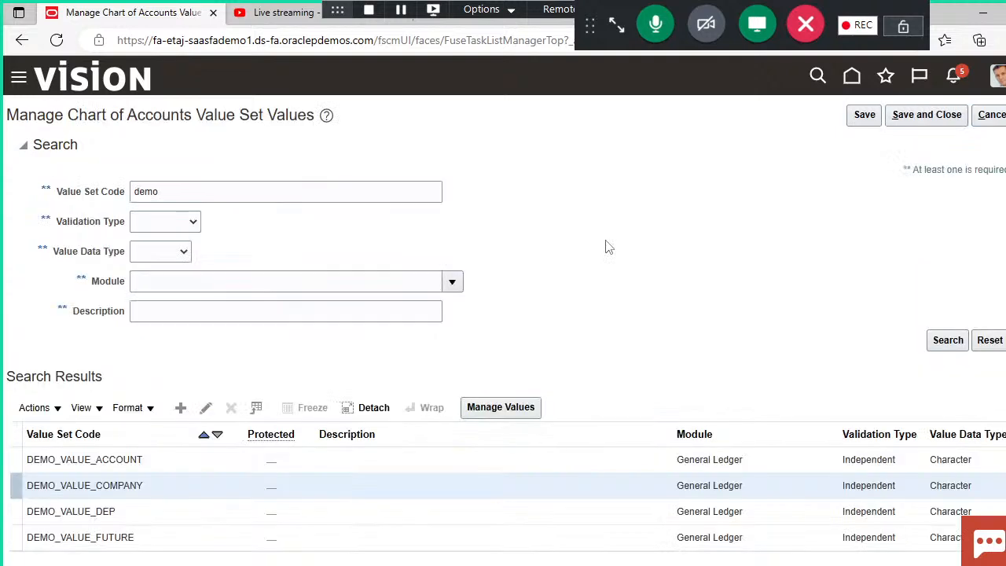
# Step: Look up the department values in the PowerPoint presentation, and open the values of DEMO_VALUE_DEP in the browser for management
pyautogui.click(599, 565)
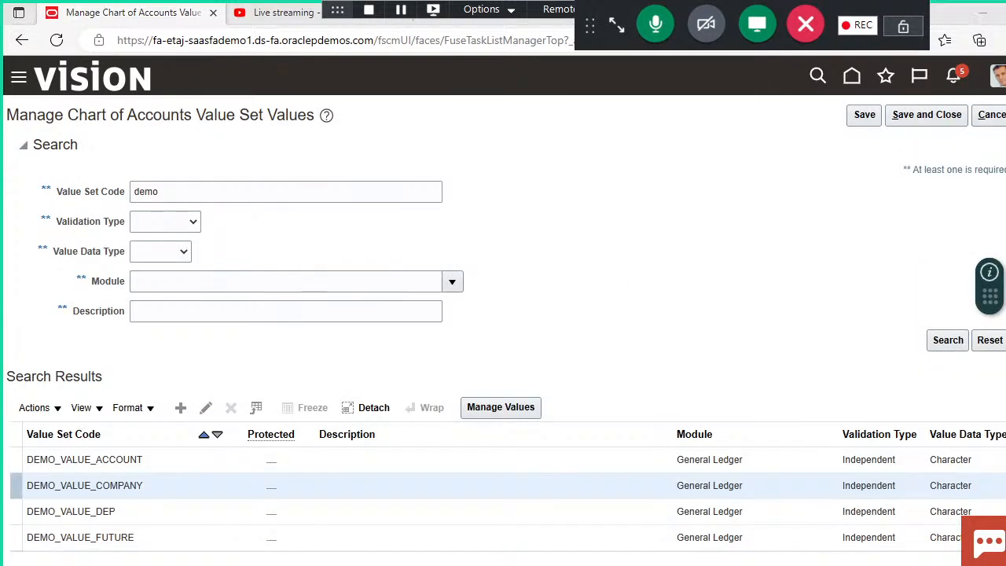
pyautogui.click(541, 520)
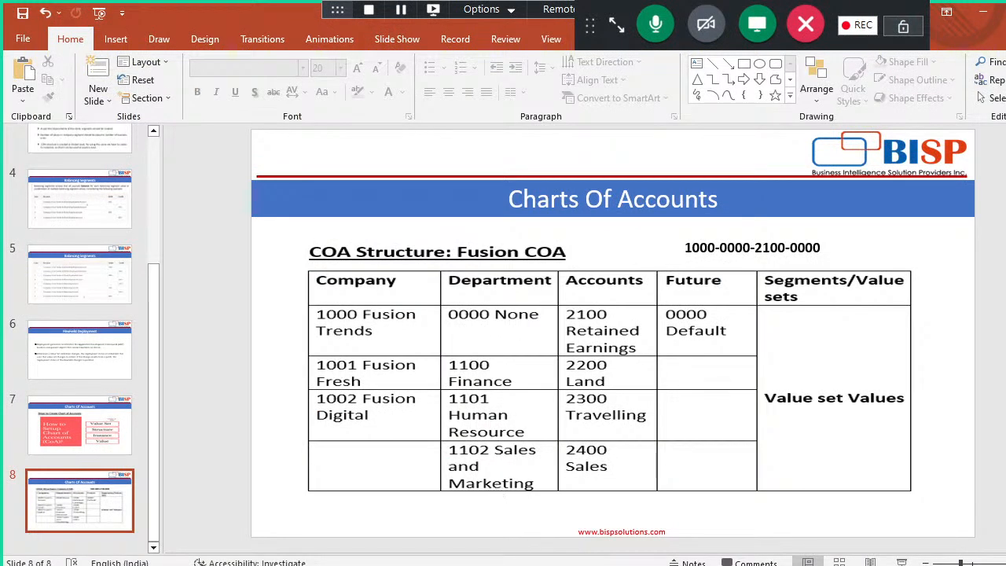
pyautogui.click(525, 565)
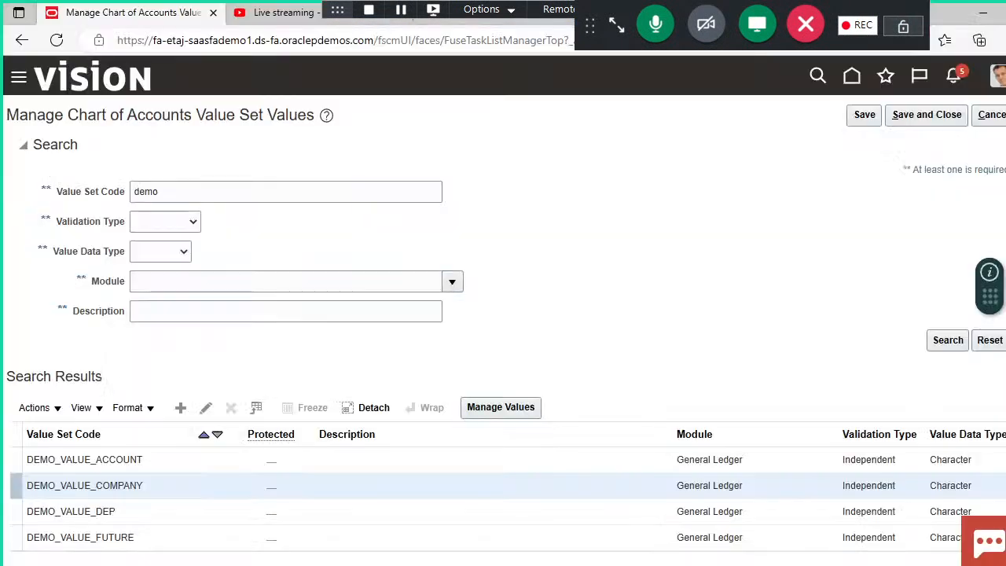
pyautogui.click(156, 509)
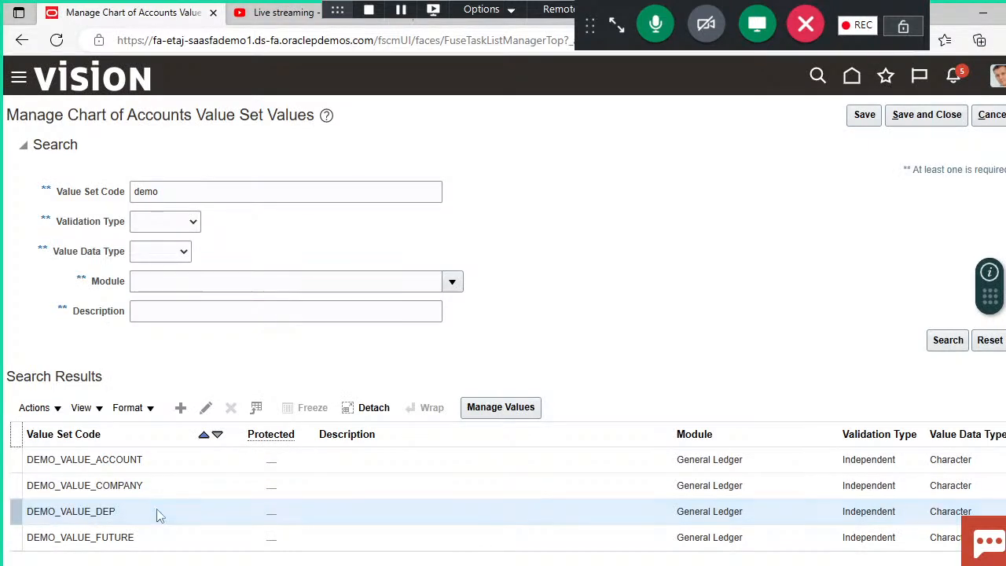
pyautogui.click(481, 412)
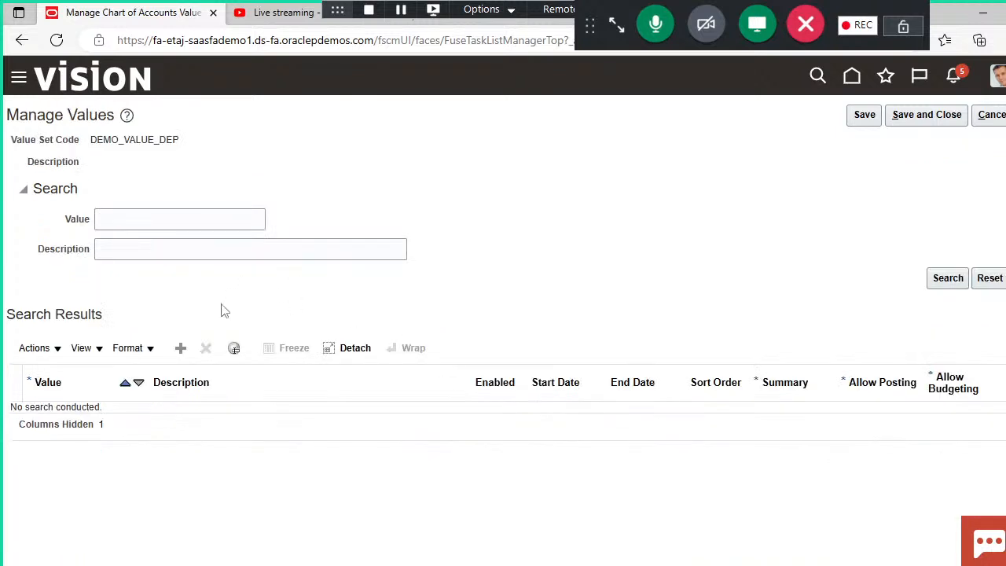
# Step: Add department value 0000 with description none to the DEMO_VALUE_DEP value set
pyautogui.click(181, 350)
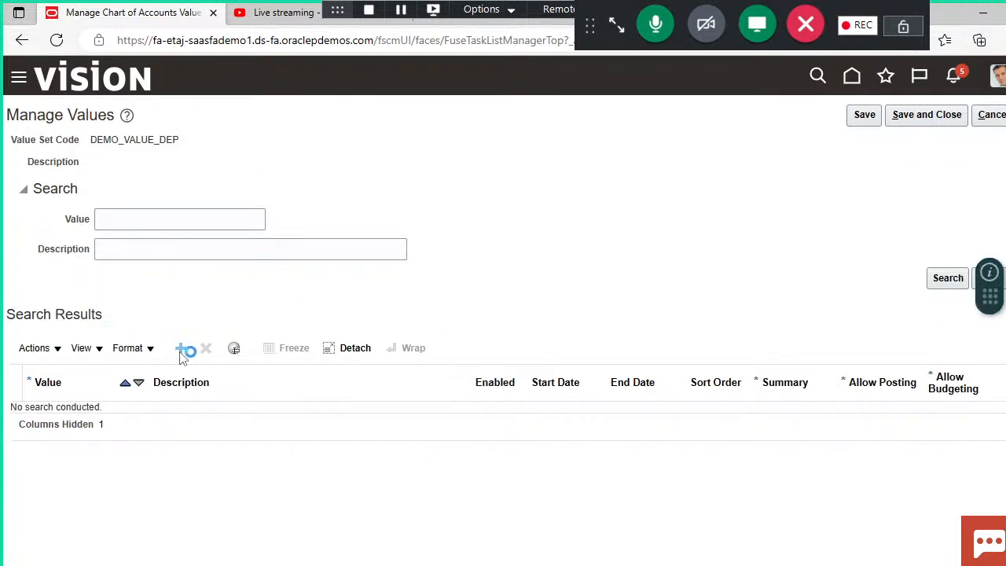
pyautogui.click(135, 420)
pyautogui.write('0000')
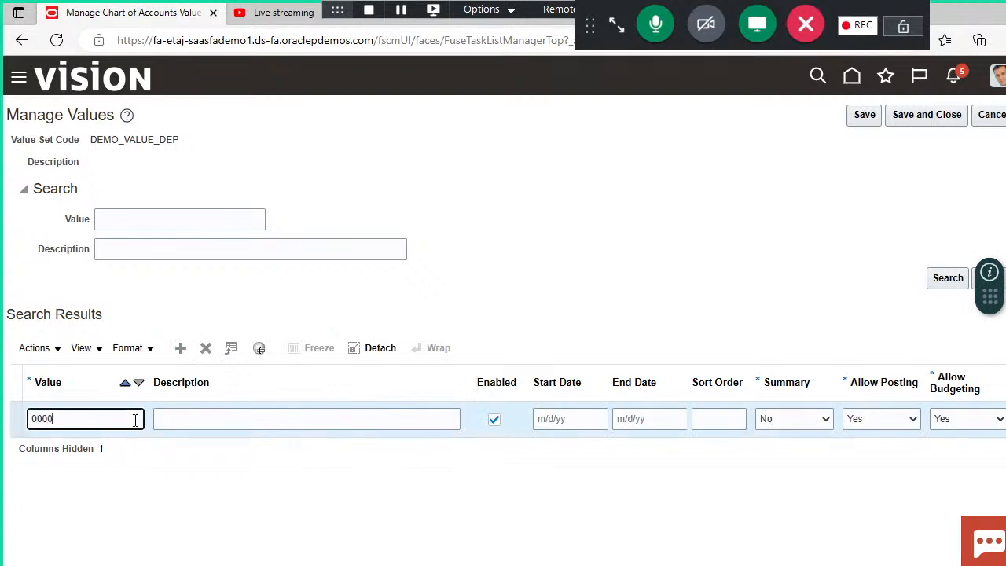
pyautogui.click(245, 420)
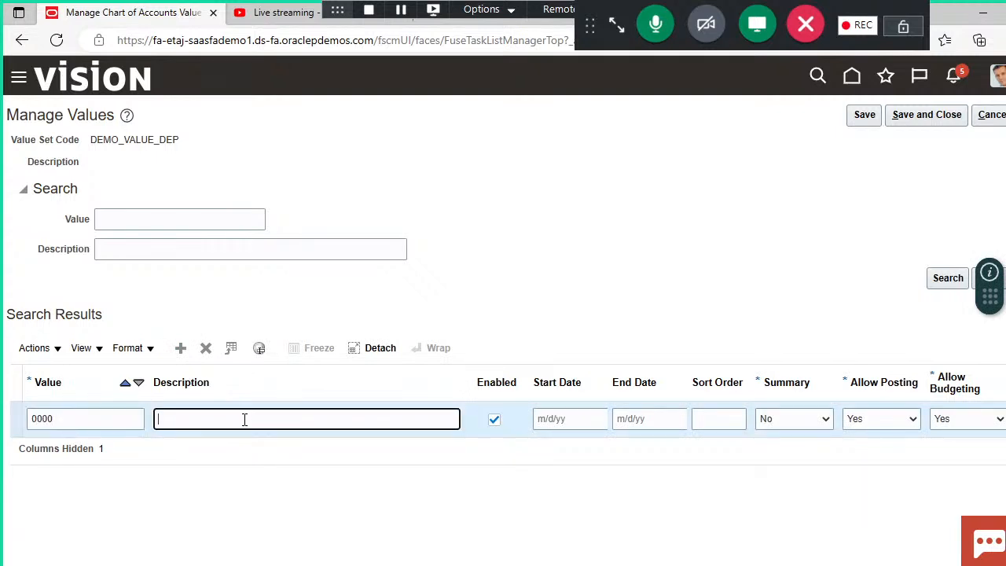
pyautogui.write('none')
# Step: Add department value 1100 with description finance to the DEMO_VALUE_DEP value set
pyautogui.click(181, 349)
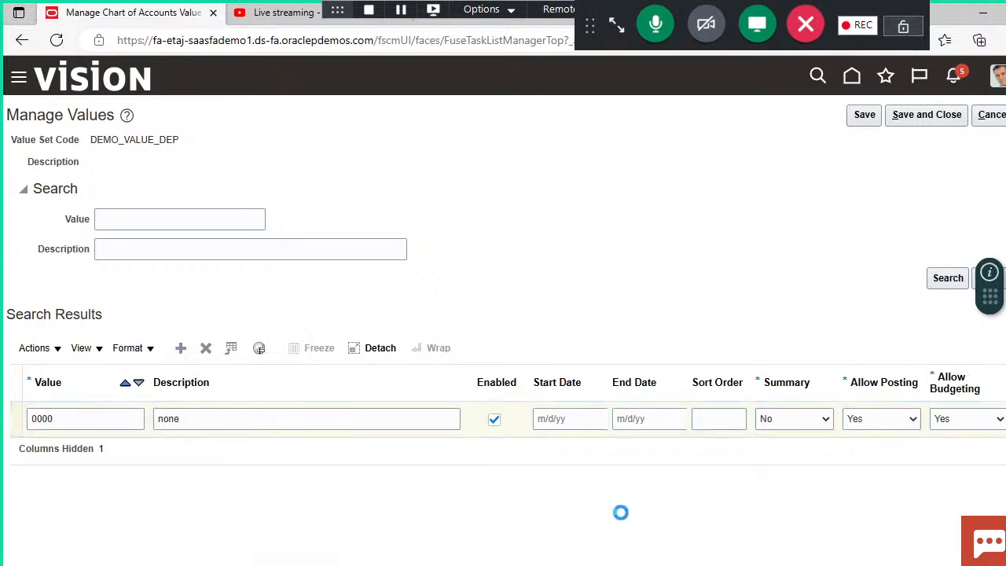
pyautogui.moveTo(533, 545)
pyautogui.click(181, 349)
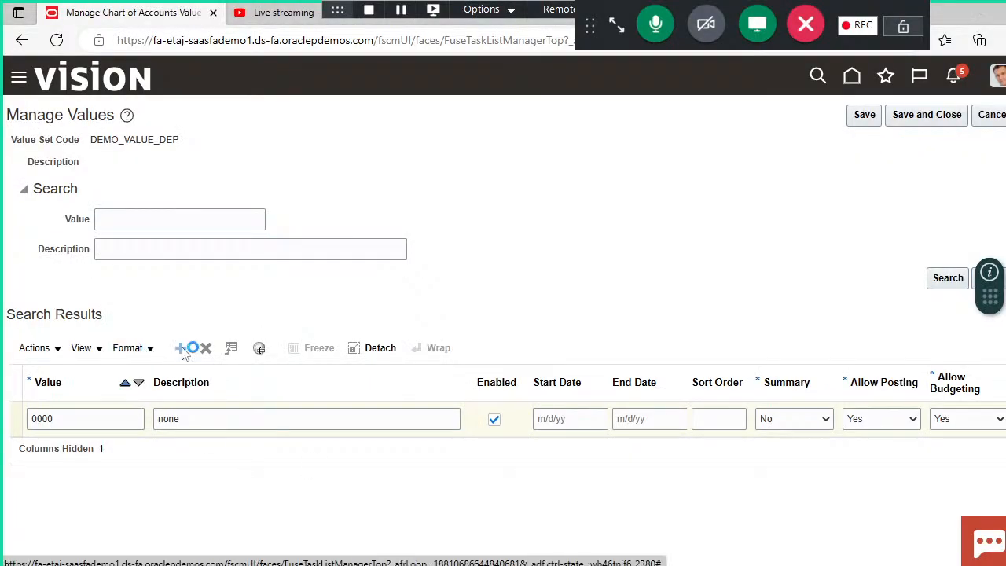
pyautogui.click(129, 418)
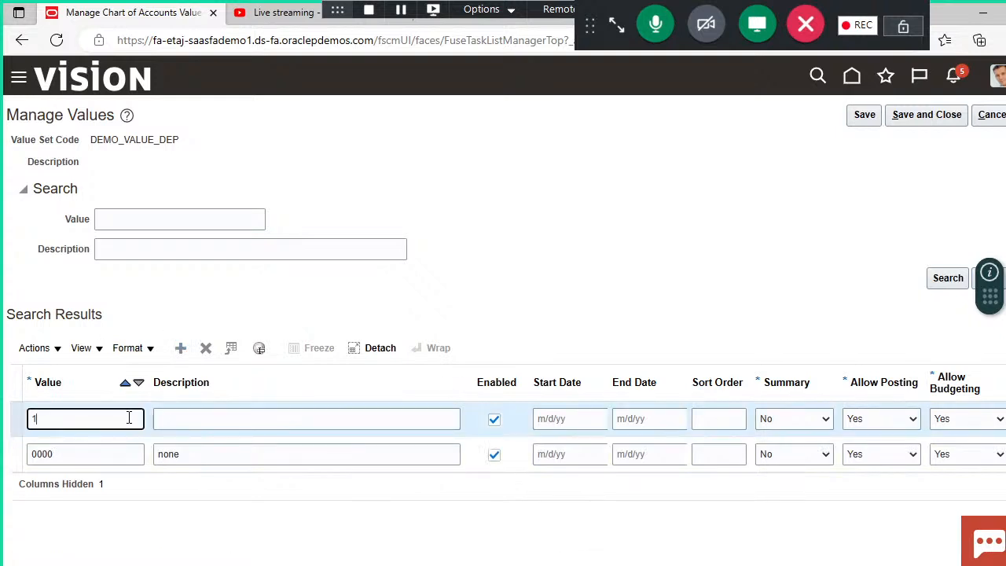
pyautogui.click(246, 421)
pyautogui.write('finance')
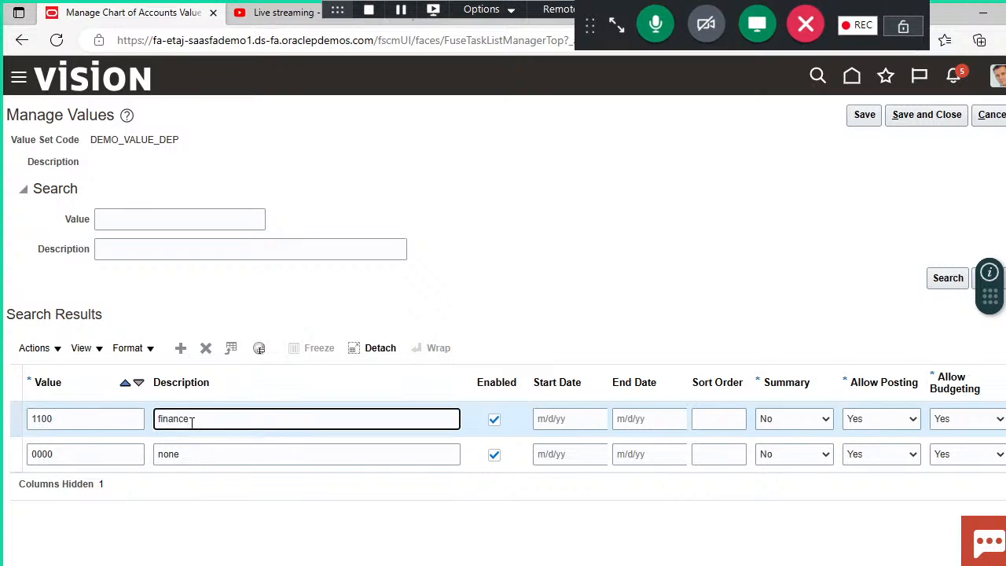
# Step: Check the department list in the PowerPoint presentation and add department value 1101 with description Human resource
pyautogui.click(181, 348)
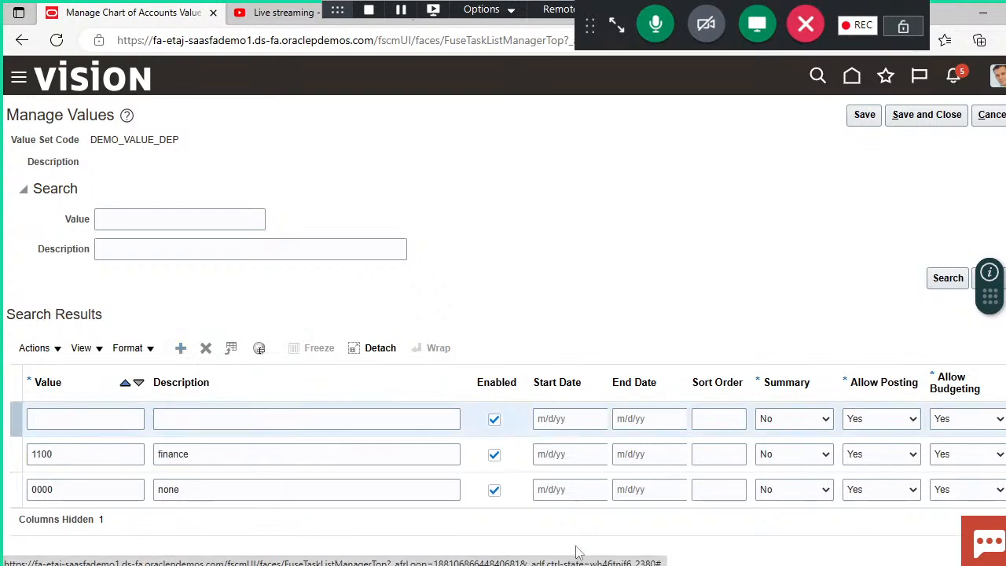
pyautogui.click(597, 565)
pyautogui.click(534, 533)
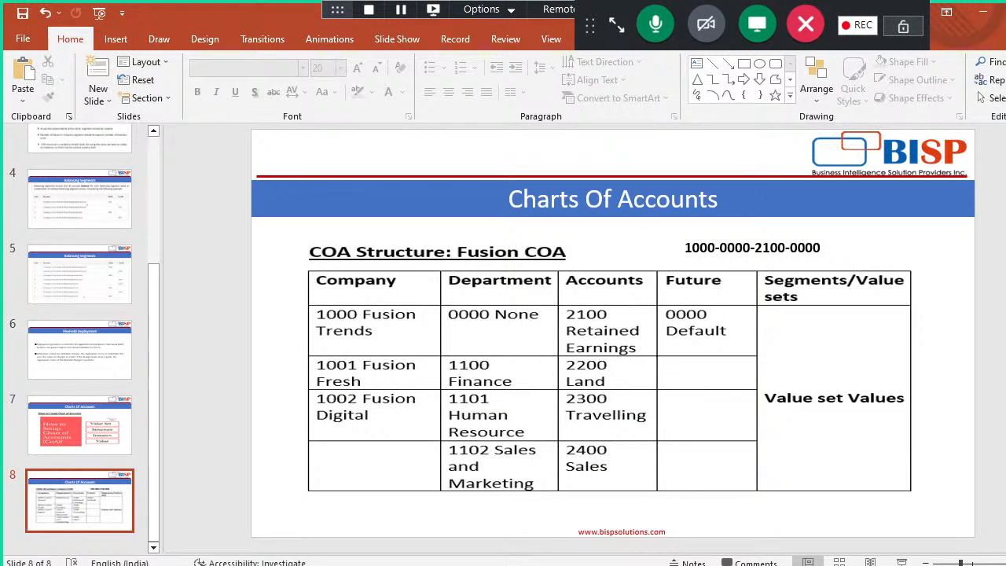
pyautogui.click(488, 564)
pyautogui.click(121, 419)
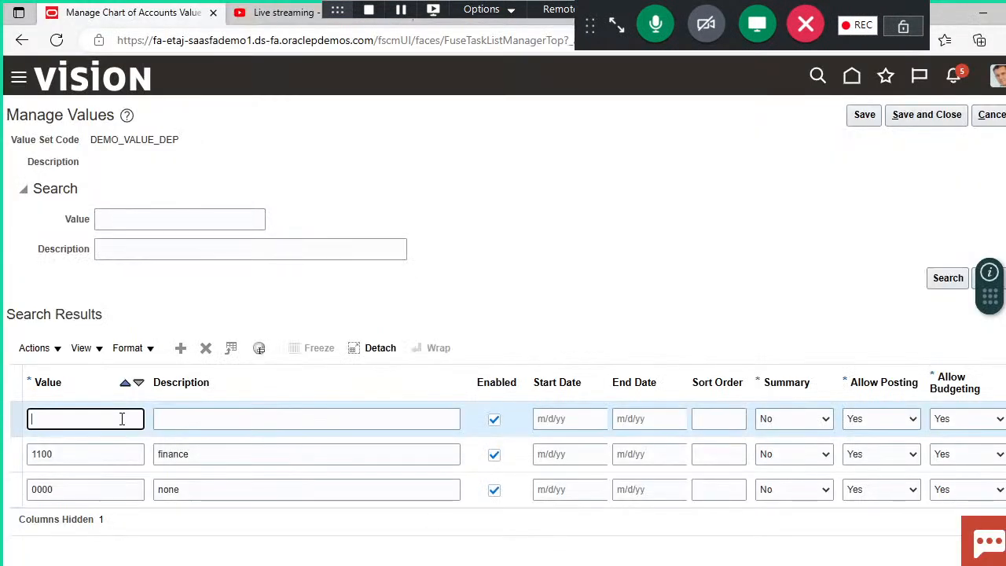
pyautogui.write('1101')
pyautogui.click(245, 429)
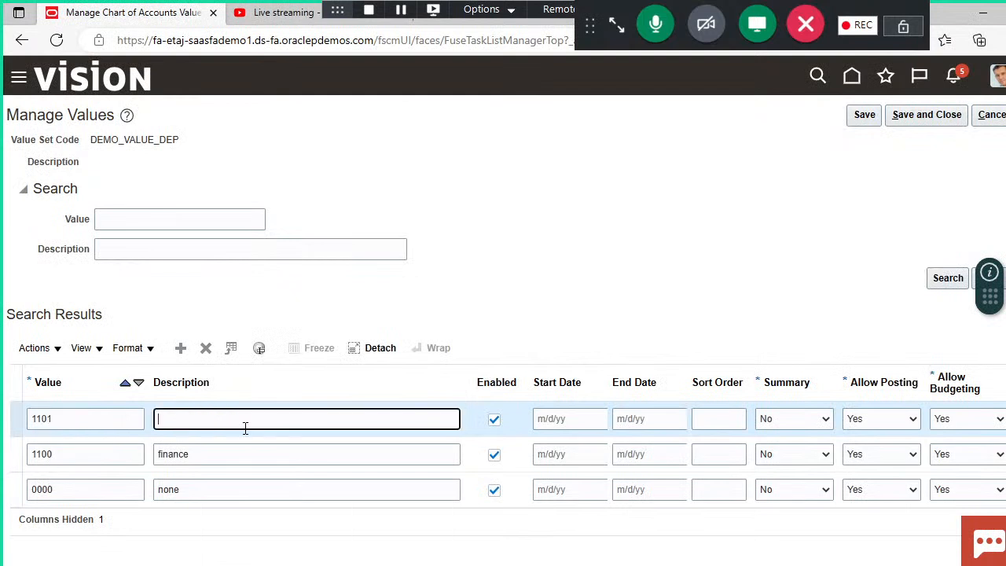
pyautogui.write('Human ')
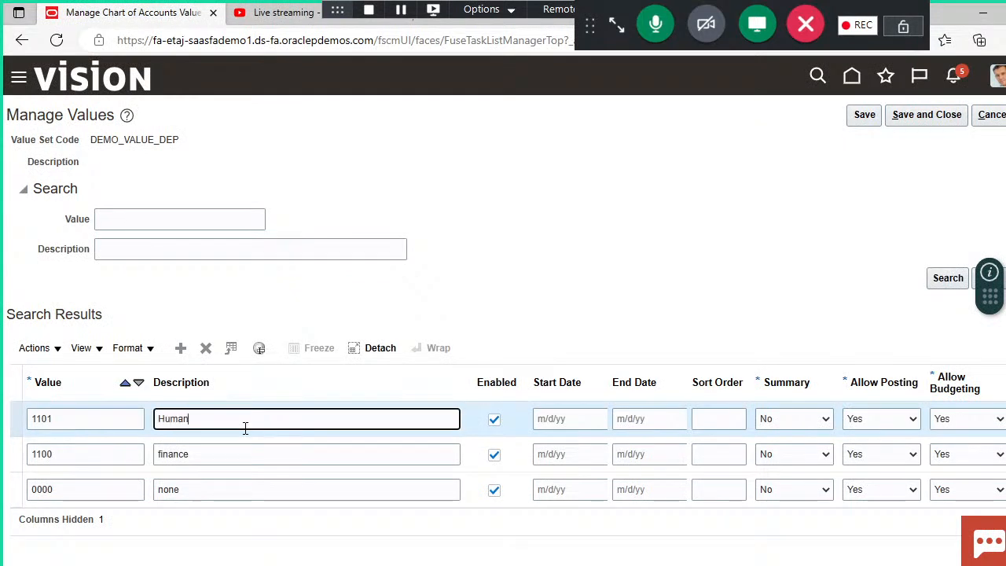
pyautogui.write('resource')
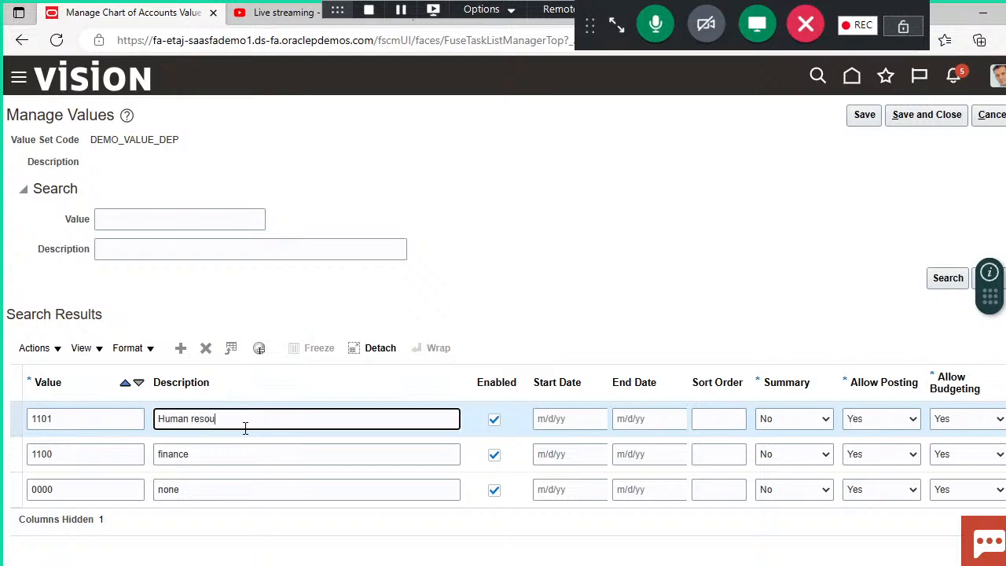
# Step: Add department value 1102 with description Sales and marketing to the DEMO_VALUE_DEP value set
pyautogui.click(181, 350)
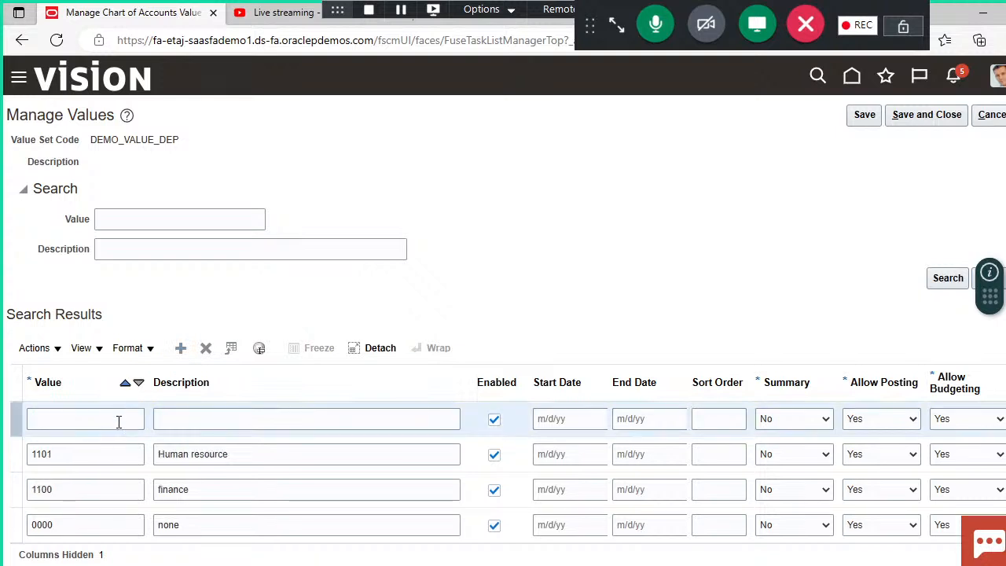
pyautogui.click(119, 422)
pyautogui.write('1102')
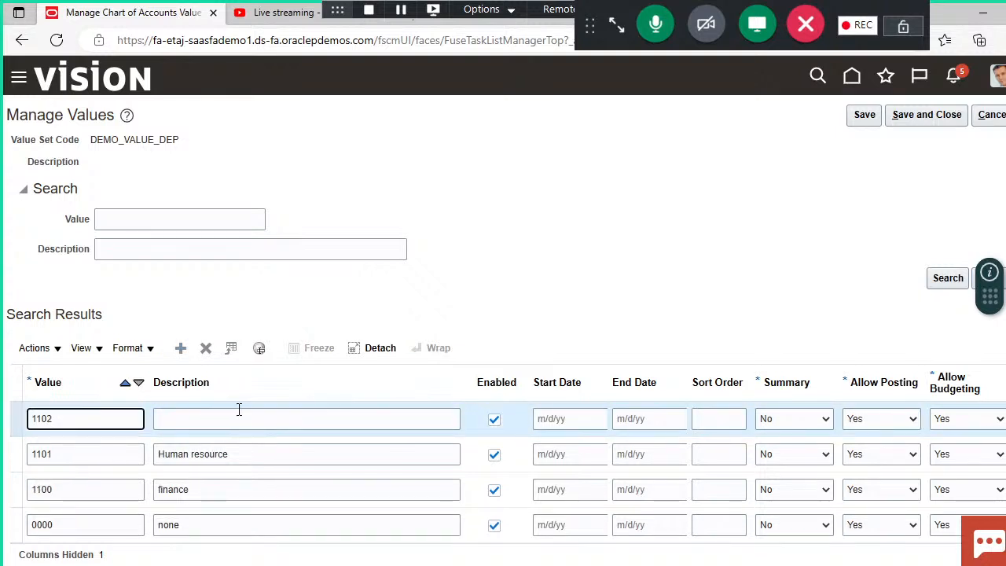
pyautogui.click(242, 422)
pyautogui.write('Sale')
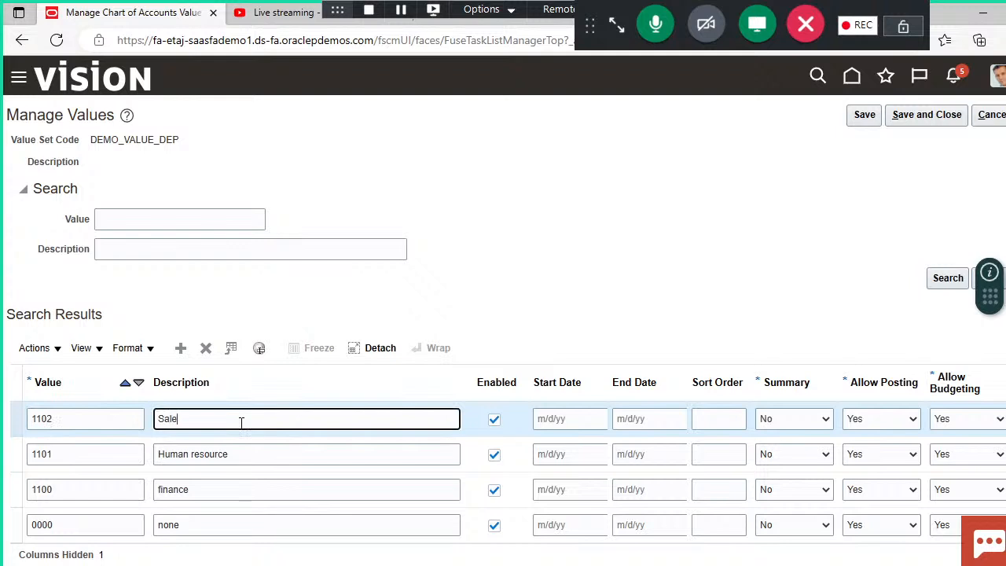
pyautogui.write('s and marketing')
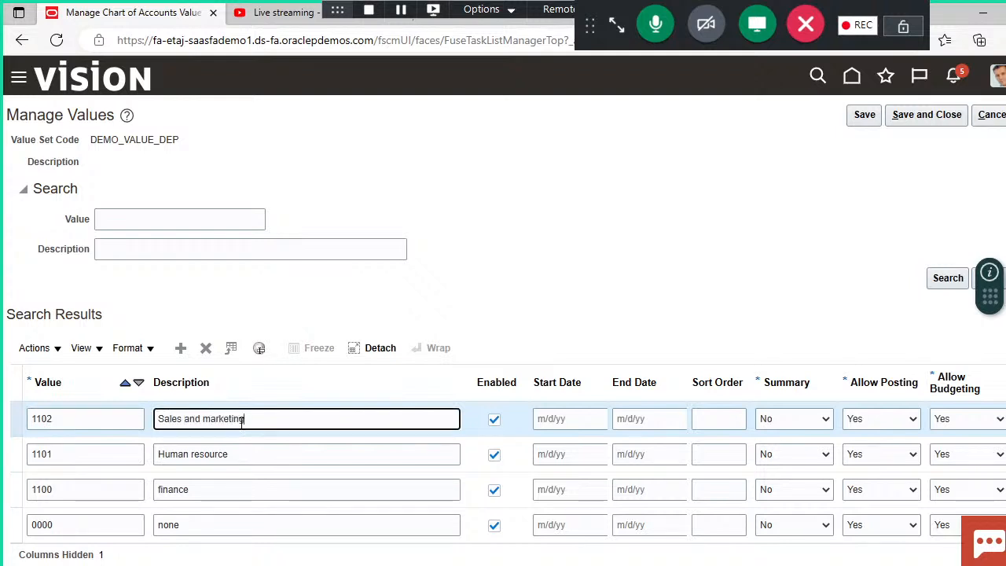
pyautogui.click(405, 302)
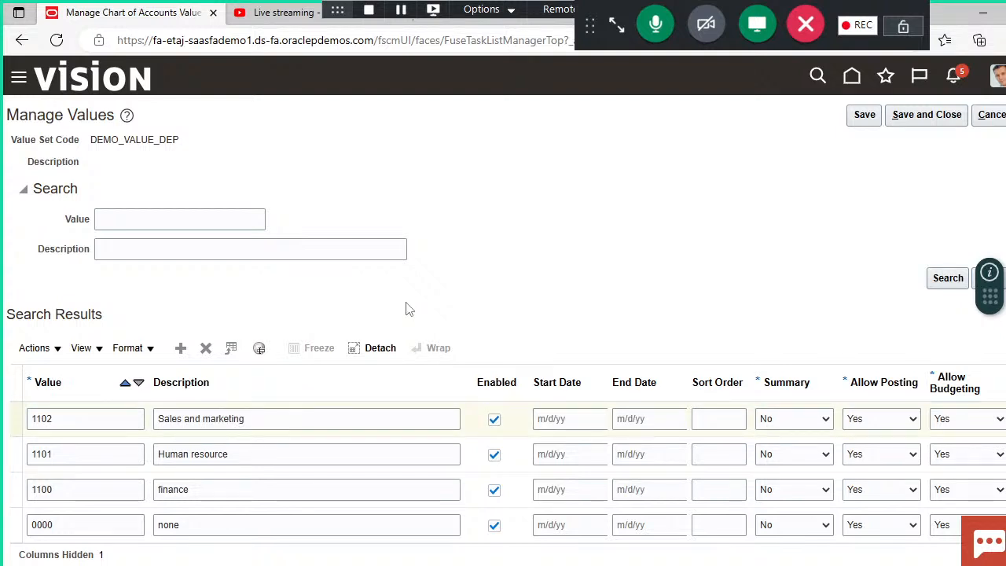
# Step: Save and close the values of the DEMO_VALUE_DEP value set
pyautogui.moveTo(90, 139); pyautogui.dragTo(236, 159)
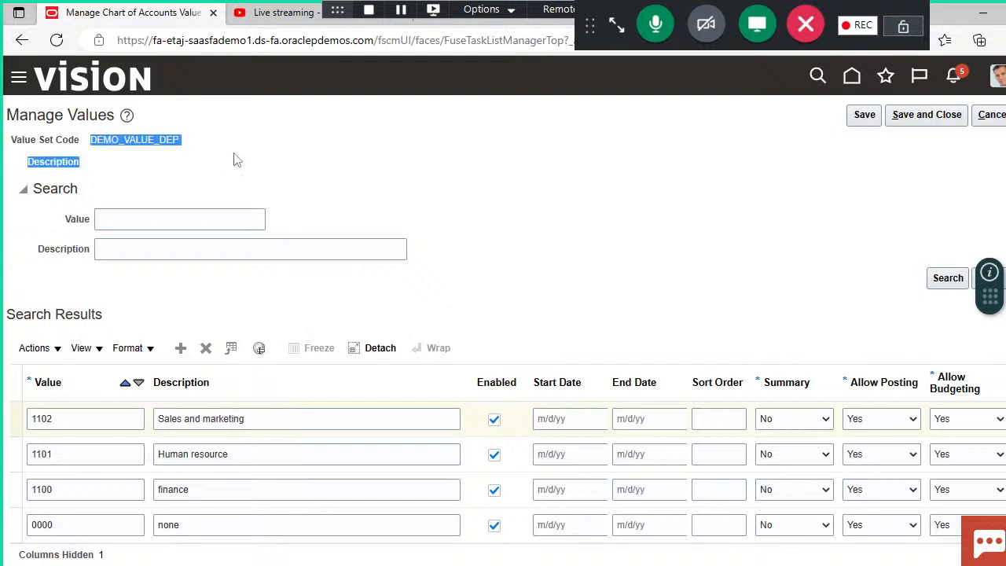
pyautogui.click(455, 185)
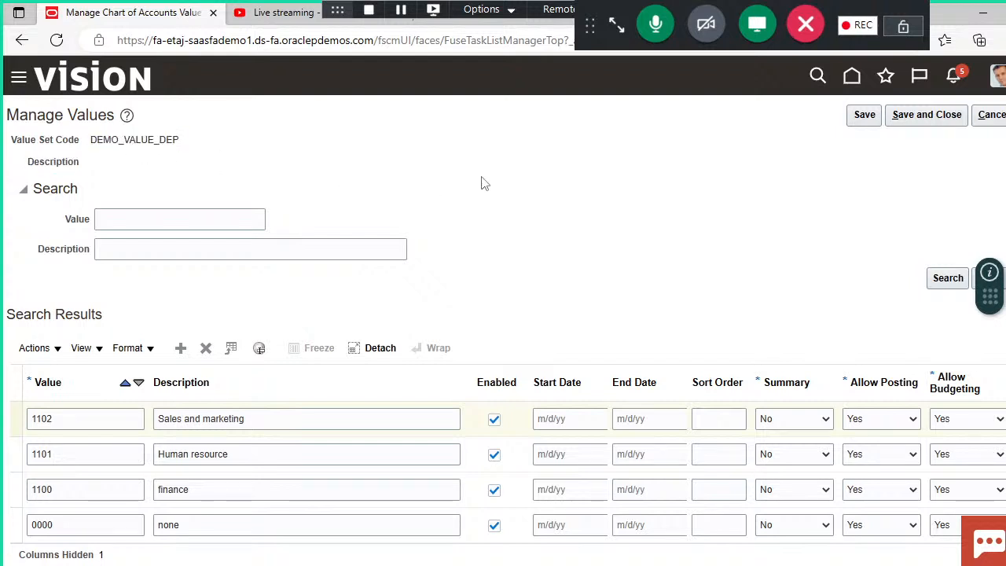
pyautogui.click(920, 116)
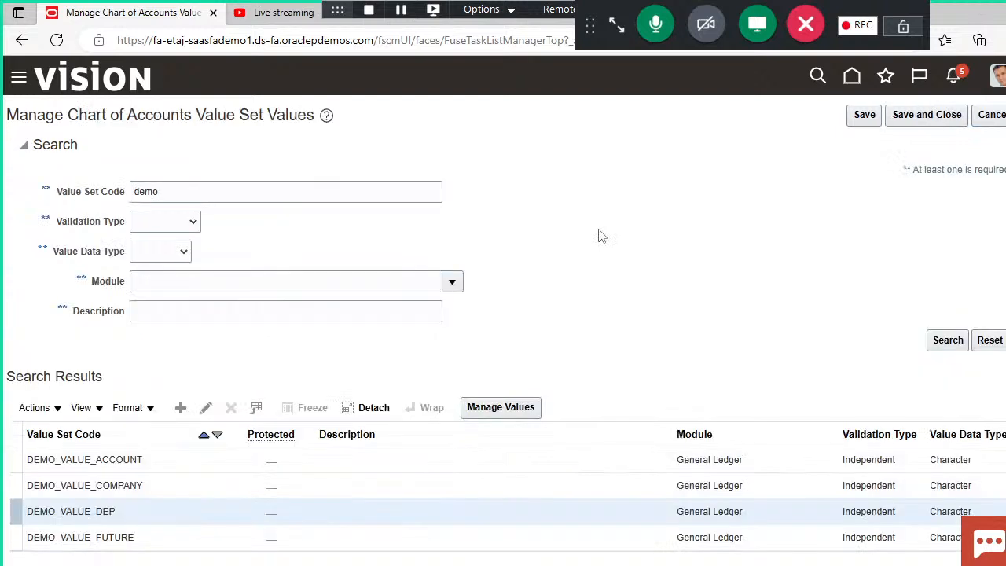
# Step: Open the values of DEMO_VALUE_ACCOUNT for management, and look up the account values in the PowerPoint presentation
pyautogui.click(174, 463)
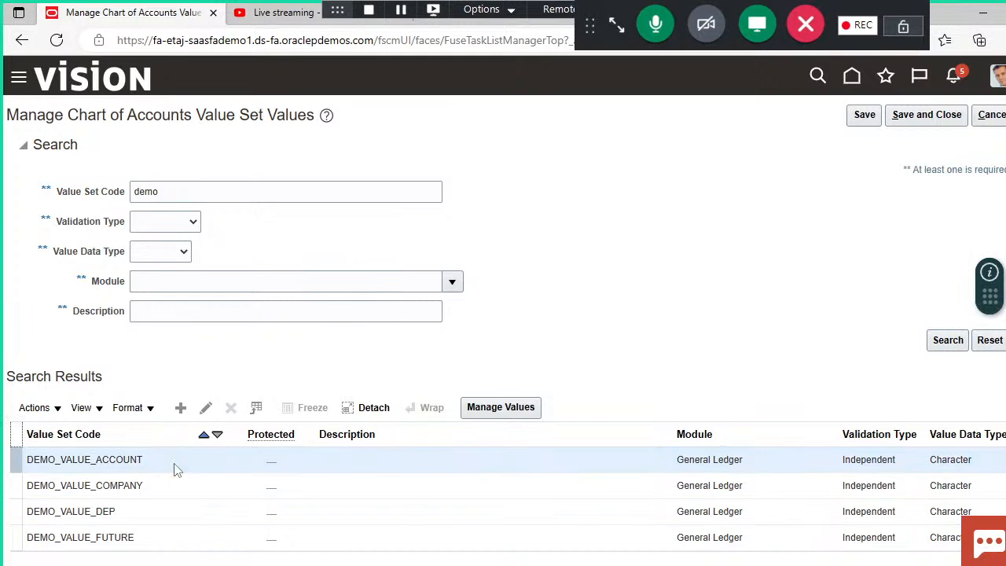
pyautogui.click(506, 409)
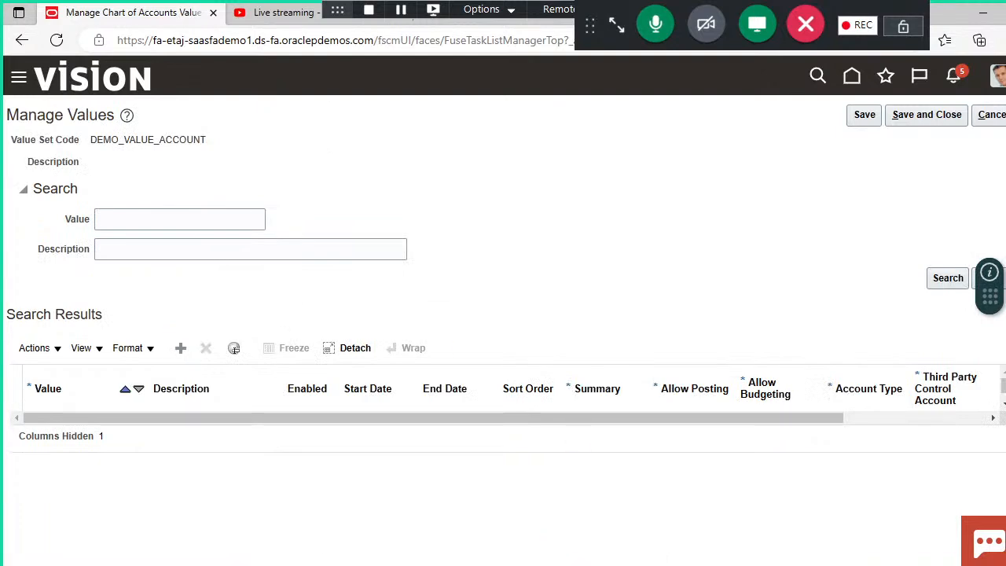
pyautogui.click(517, 539)
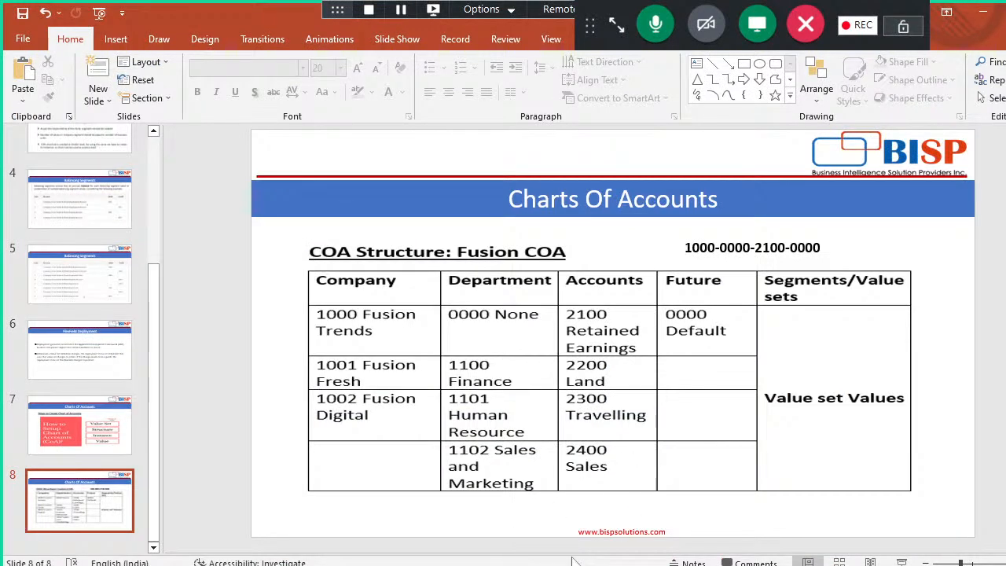
pyautogui.hotkey('alt', 'Tab')
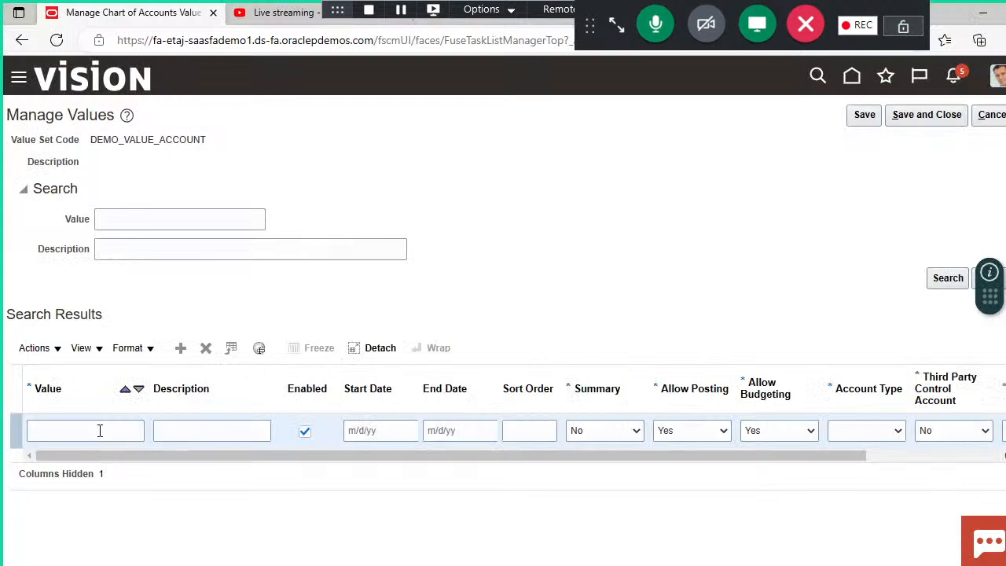
# Step: Add account value 2100 with description Retained earnings and account type Owner's Equity to the DEMO_VALUE_ACCOUNT value set
pyautogui.click(100, 431)
pyautogui.write('2100')
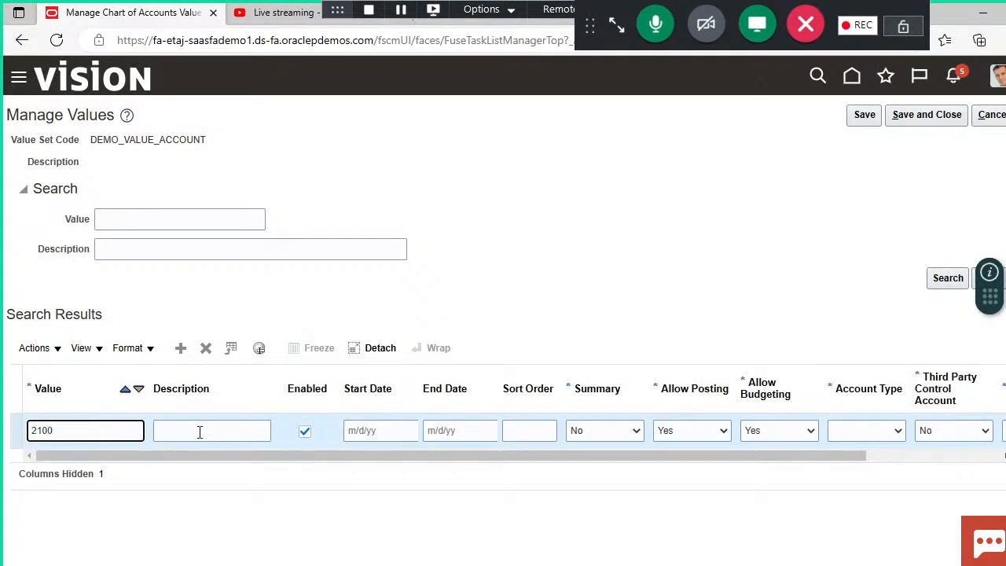
pyautogui.click(199, 432)
pyautogui.write('Real')
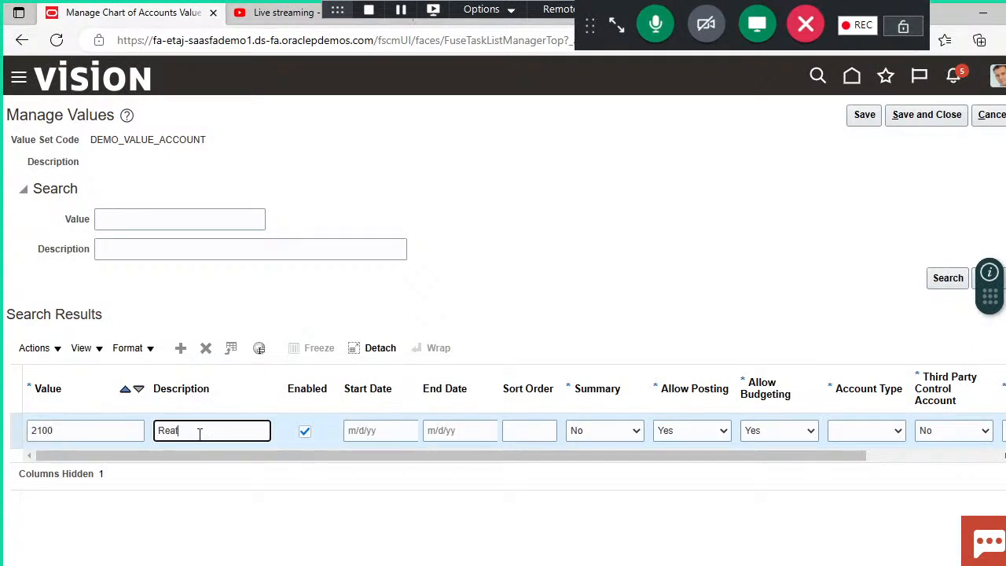
pyautogui.write('tained earrings')
pyautogui.click(219, 491)
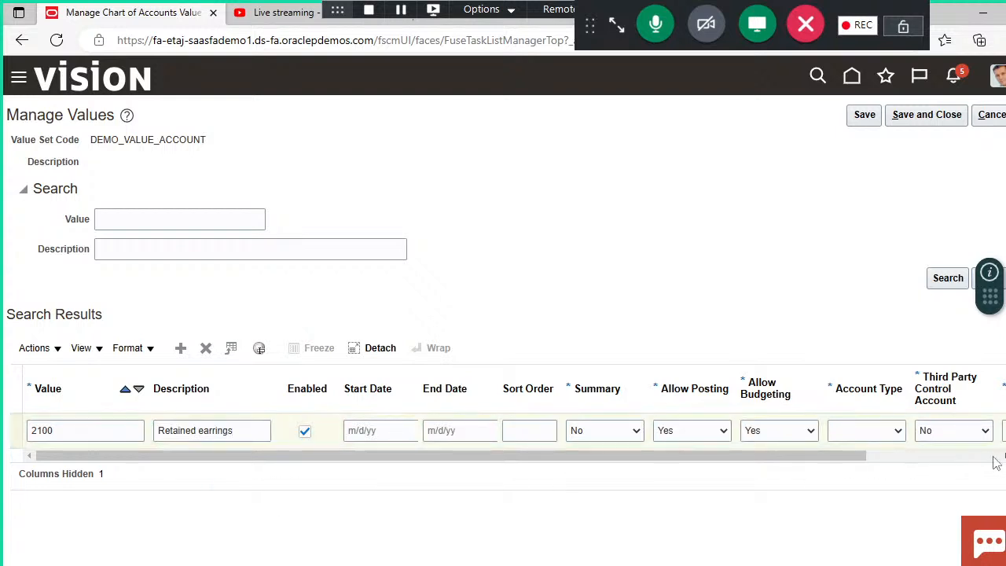
pyautogui.click(898, 437)
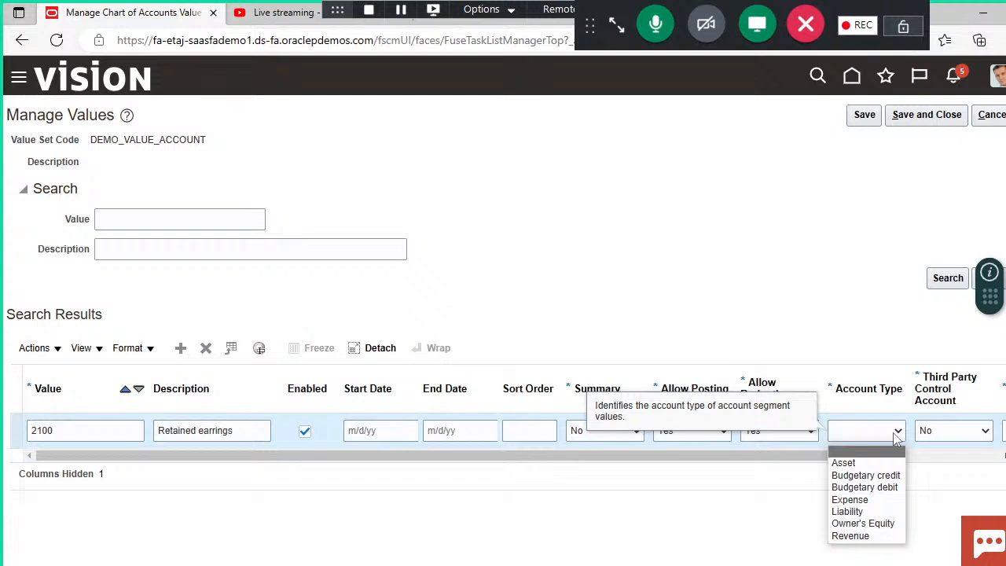
pyautogui.click(865, 523)
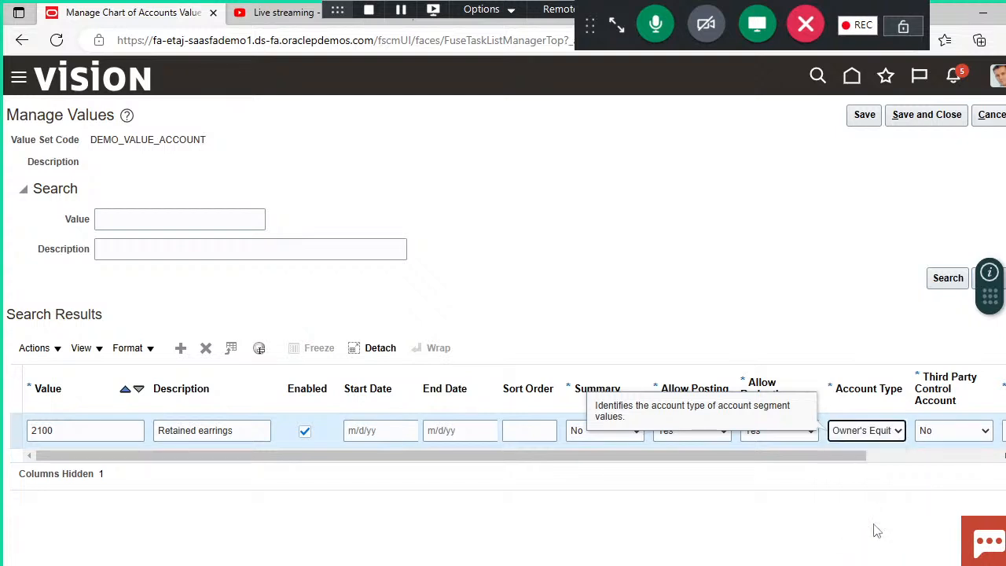
pyautogui.click(568, 524)
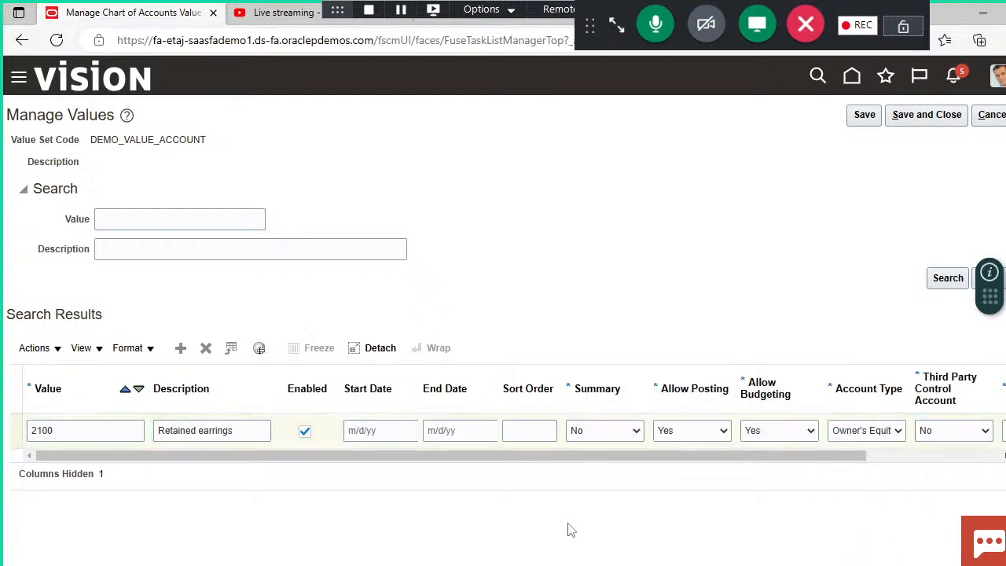
# Step: Check the account list in the PowerPoint presentation and add account value 2200 with description land and account type Asset
pyautogui.moveTo(568, 562)
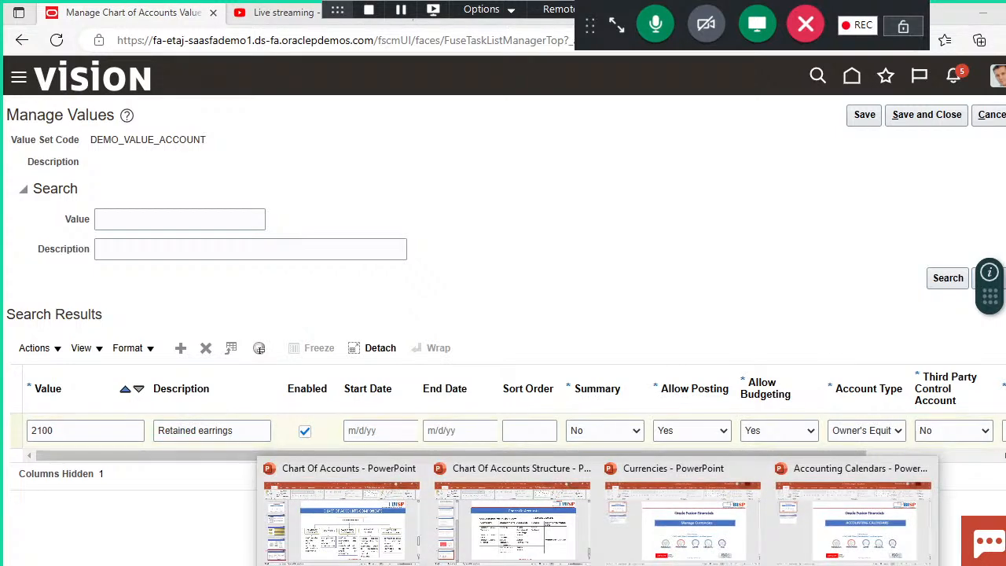
pyautogui.click(511, 531)
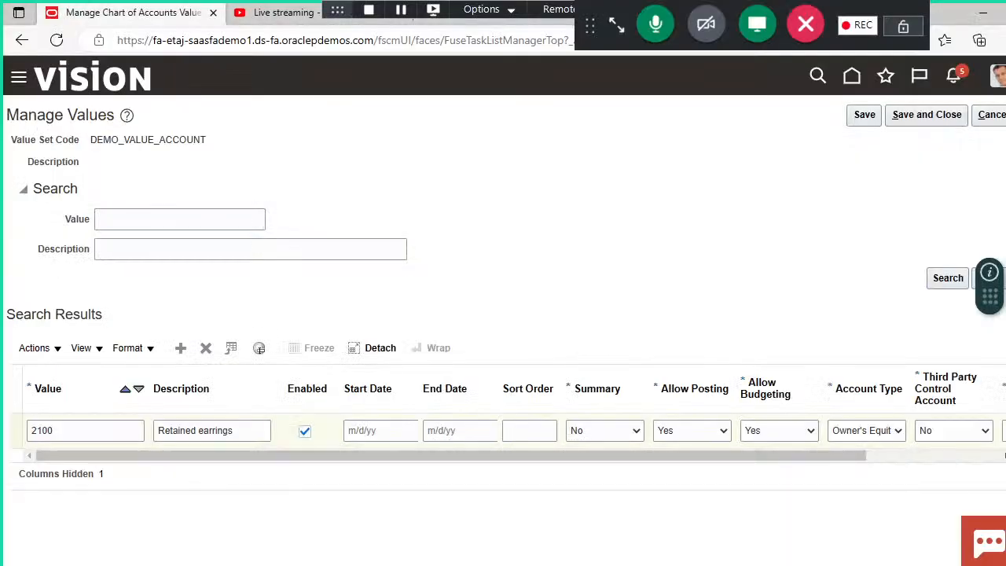
pyautogui.click(182, 351)
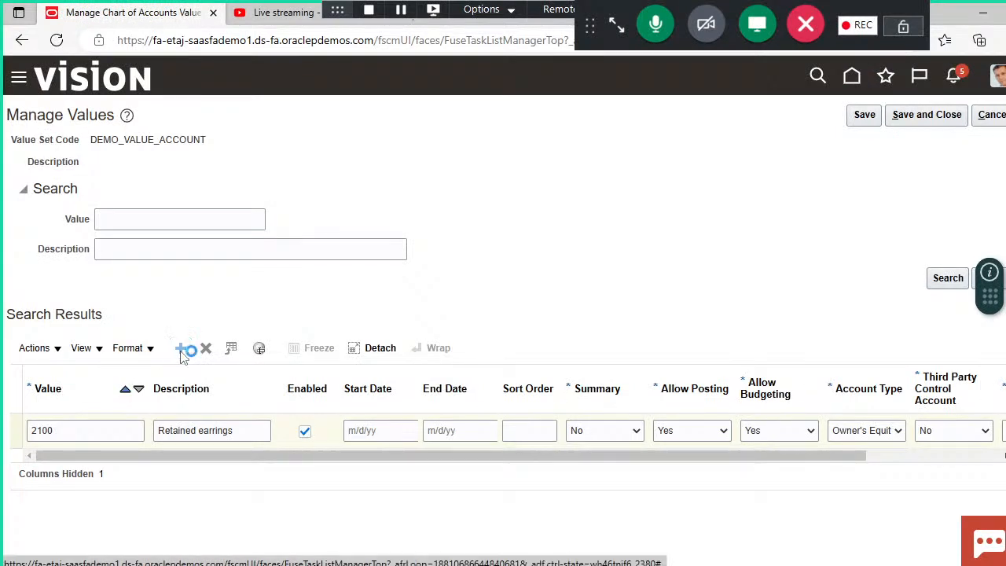
pyautogui.click(110, 421)
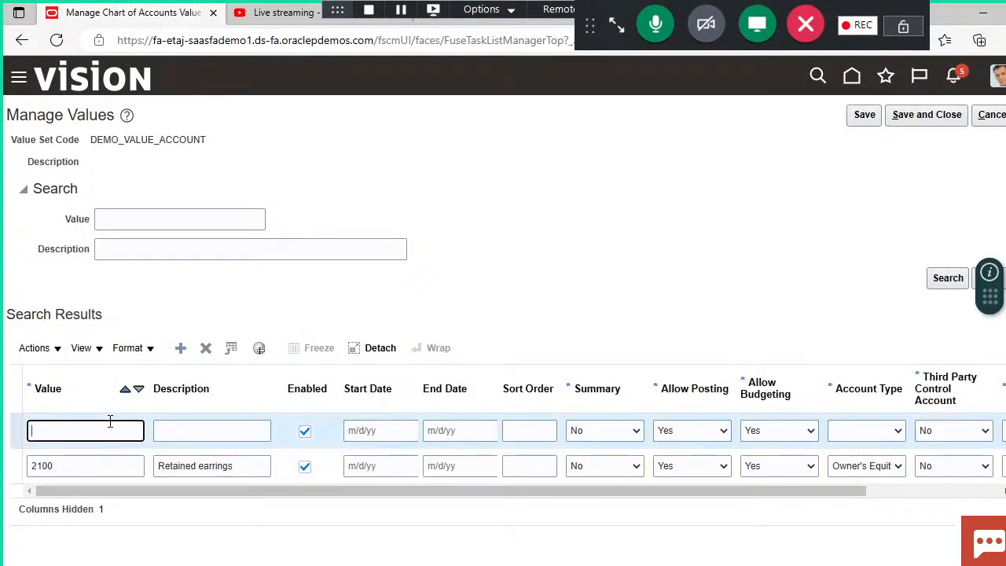
pyautogui.write('2200')
pyautogui.click(213, 432)
pyautogui.write('land')
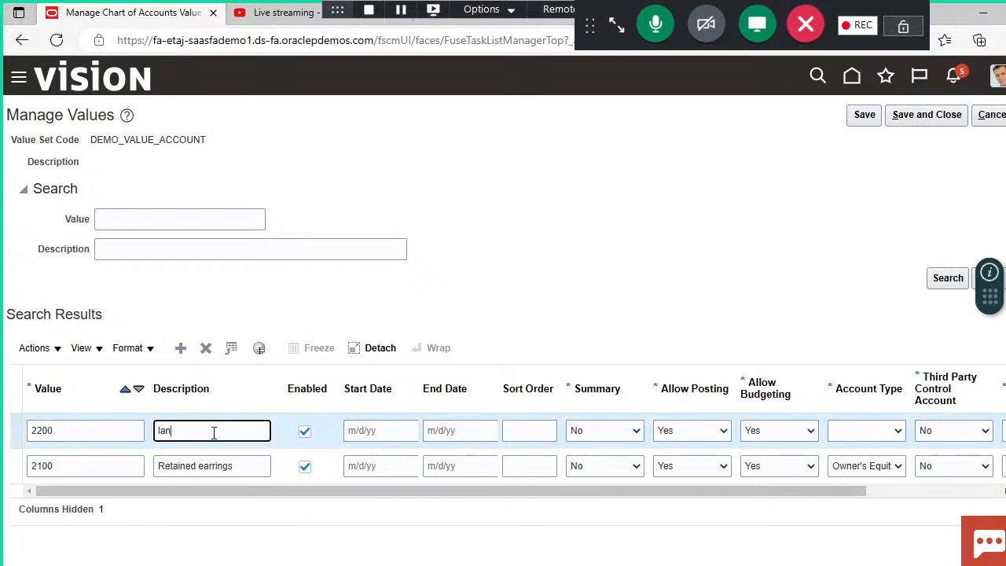
pyautogui.click(892, 437)
pyautogui.click(879, 464)
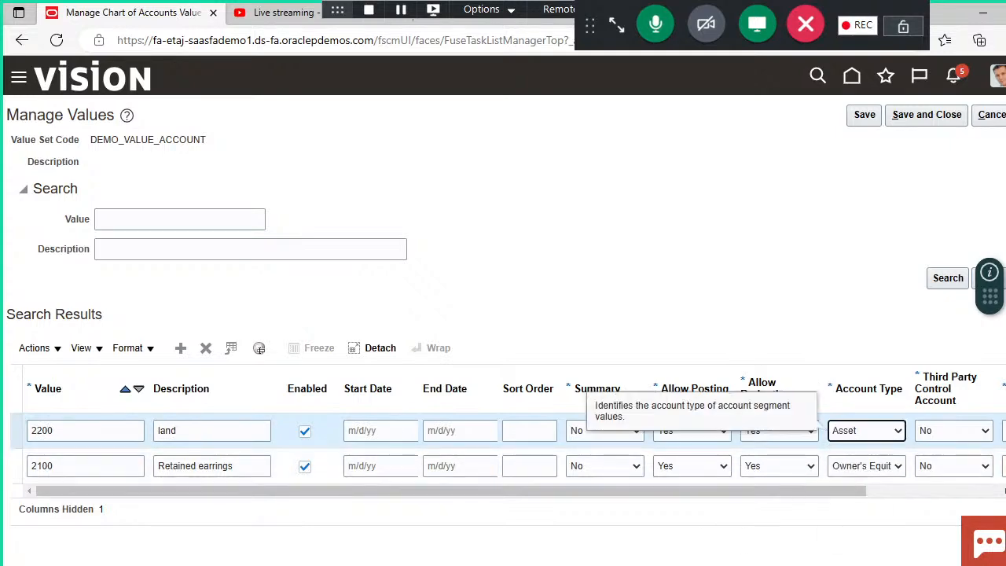
# Step: Check the account list in the PowerPoint presentation and add account value 2300 with description travelling and account type Expense
pyautogui.click(598, 565)
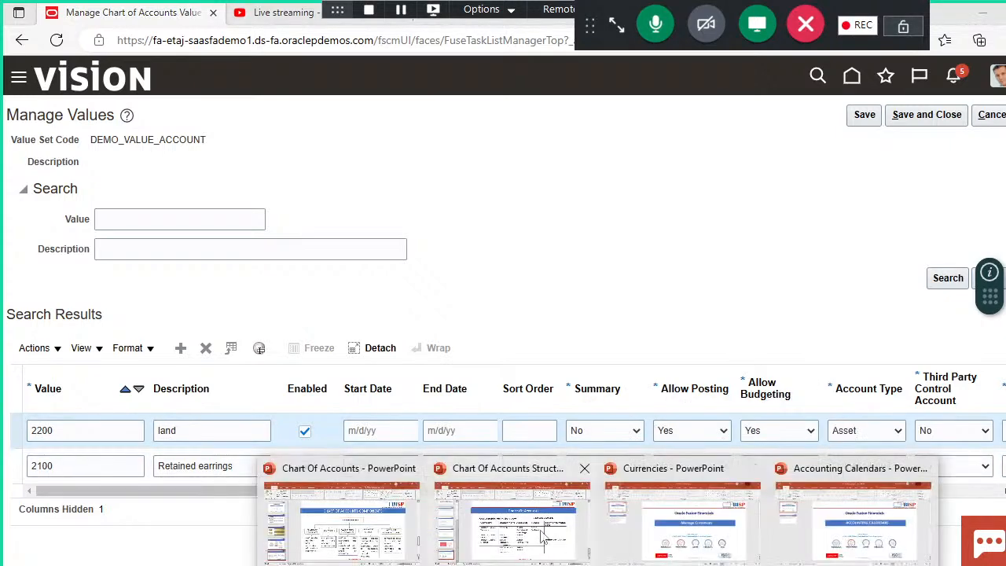
pyautogui.moveTo(543, 537)
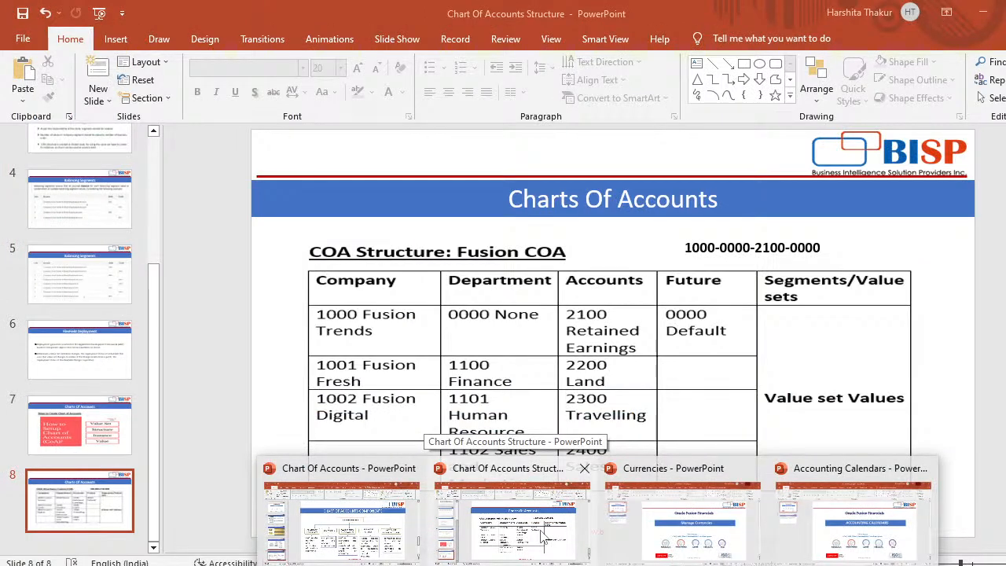
pyautogui.click(543, 537)
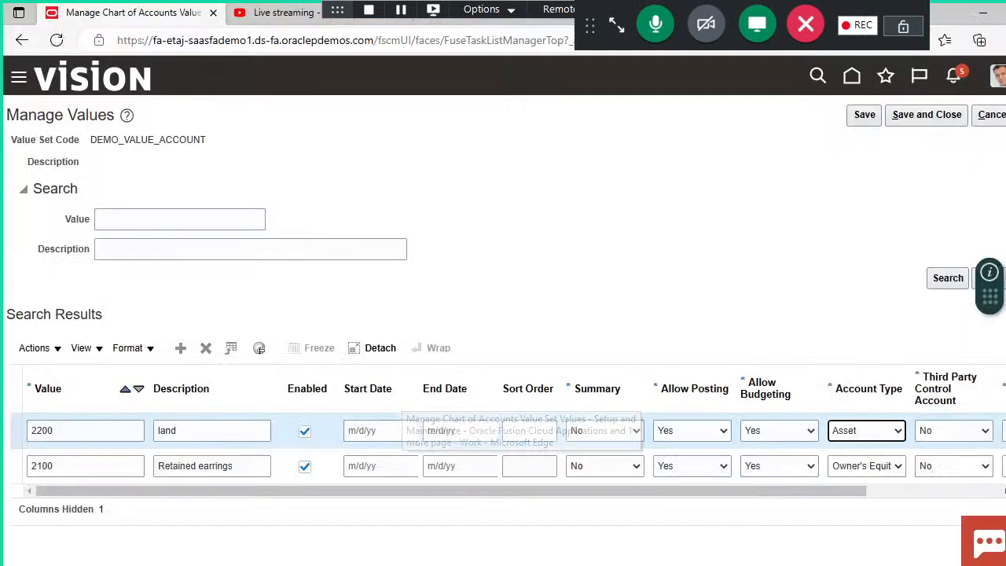
pyautogui.click(524, 503)
pyautogui.click(181, 348)
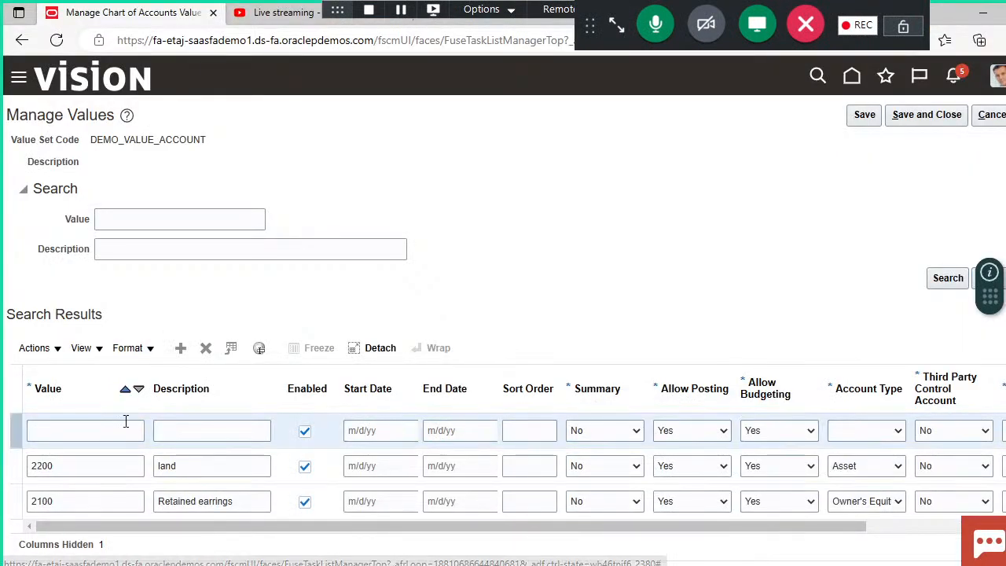
pyautogui.click(125, 428)
pyautogui.write('2300')
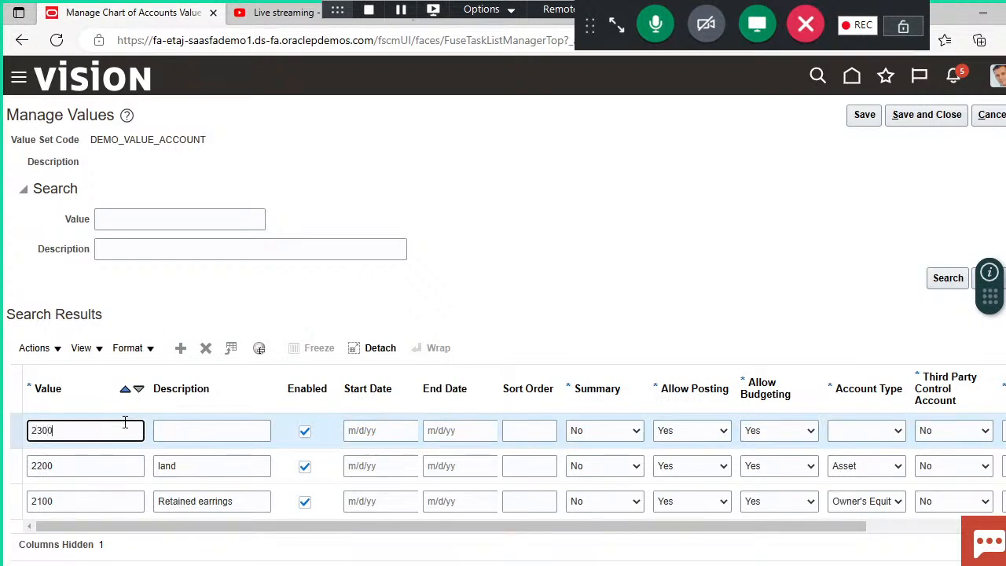
pyautogui.click(212, 433)
pyautogui.write('tra')
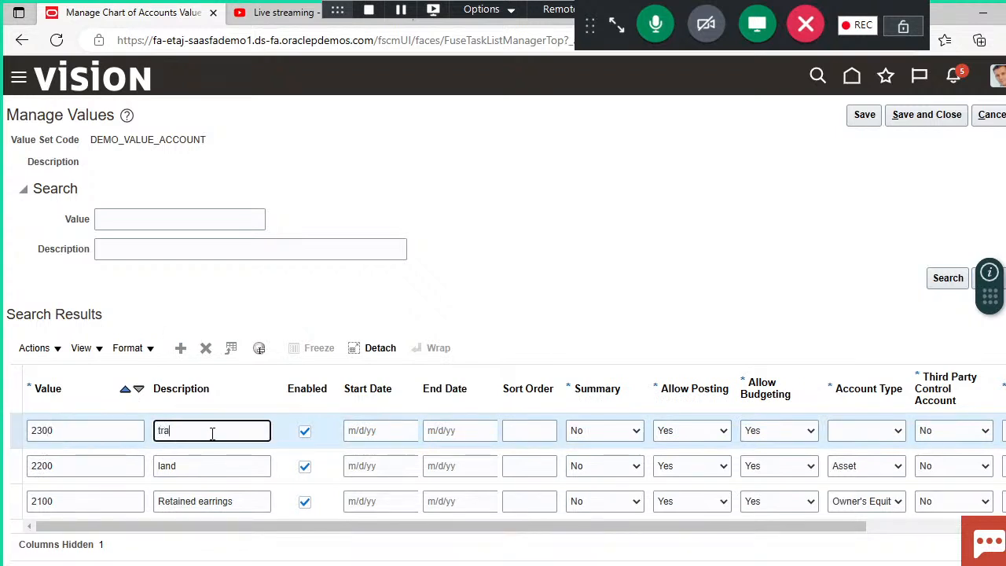
pyautogui.write('velling')
pyautogui.click(874, 432)
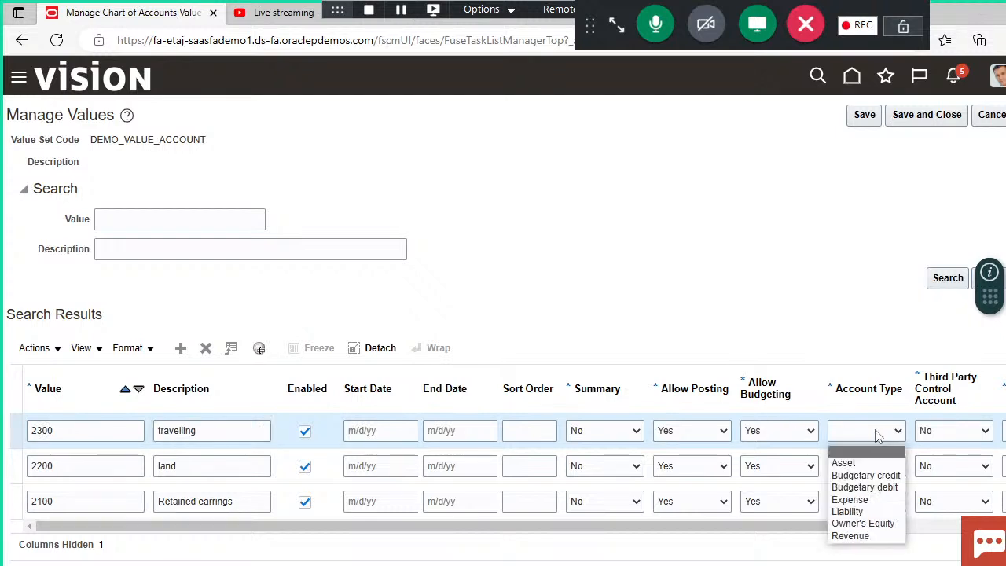
pyautogui.click(860, 501)
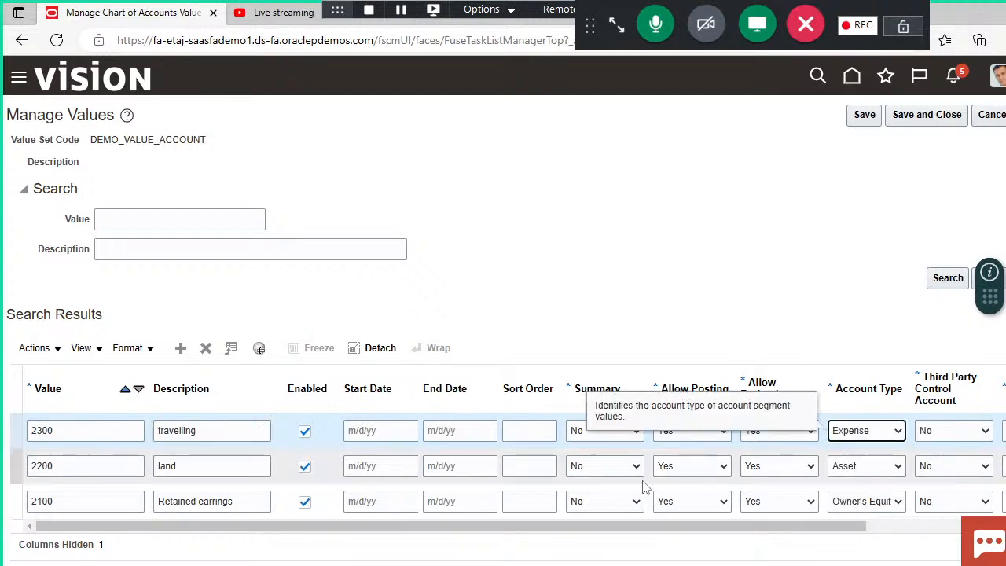
# Step: Add account value 2400 with description sales and account type Revenue, and save and close the DEMO_VALUE_ACCOUNT values
pyautogui.click(184, 352)
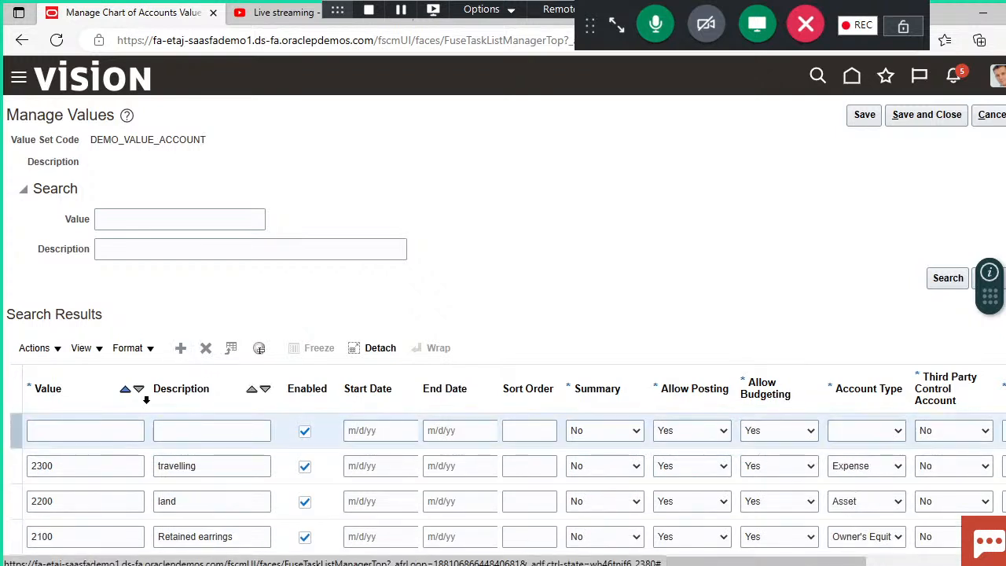
pyautogui.click(119, 435)
pyautogui.write('2400')
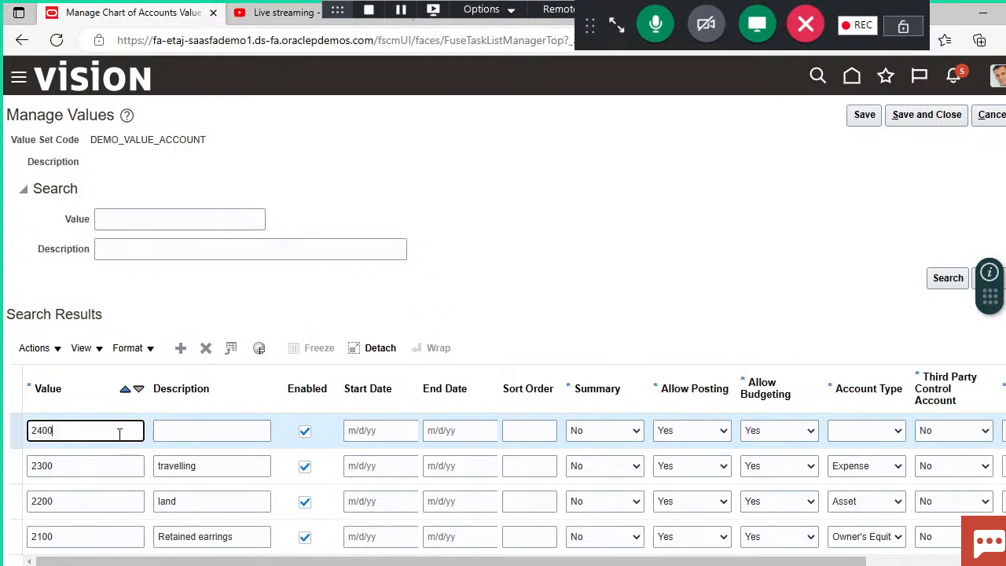
pyautogui.click(218, 433)
pyautogui.write('sales')
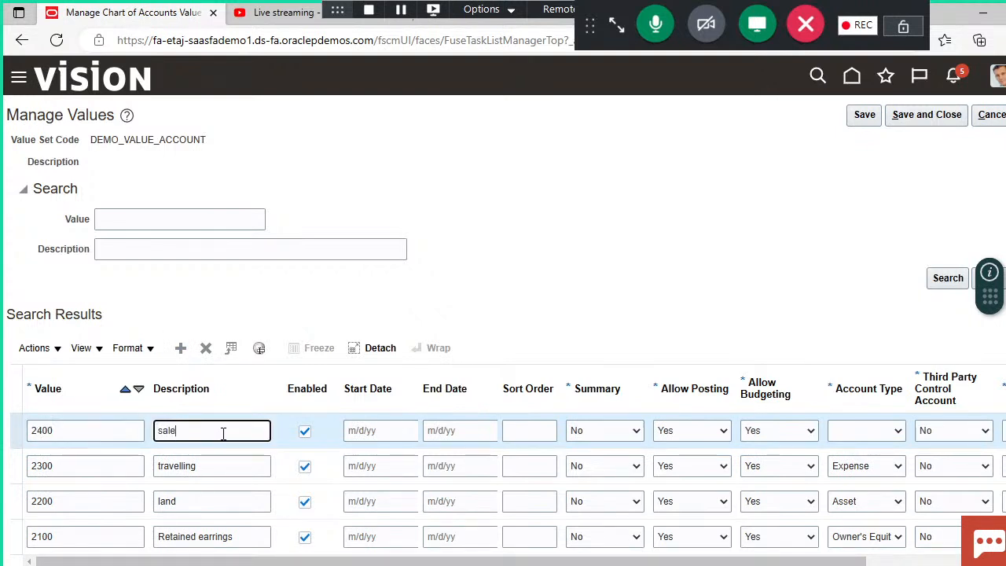
pyautogui.click(871, 437)
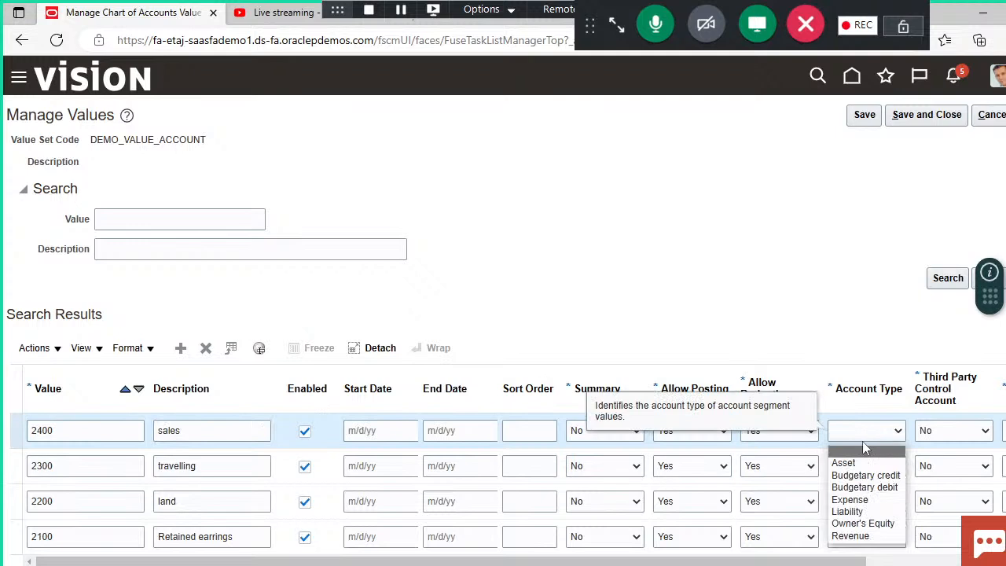
pyautogui.click(850, 536)
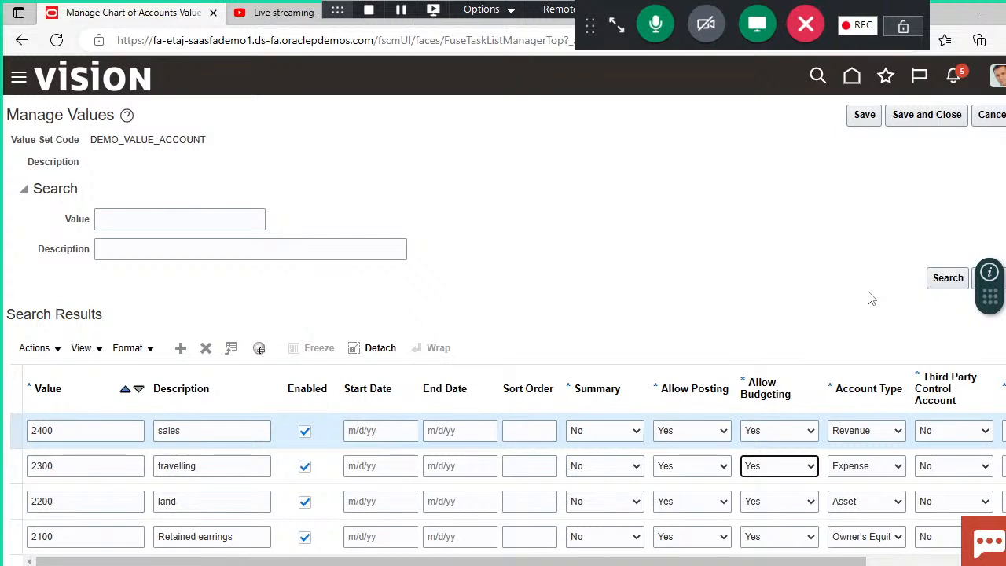
pyautogui.click(925, 116)
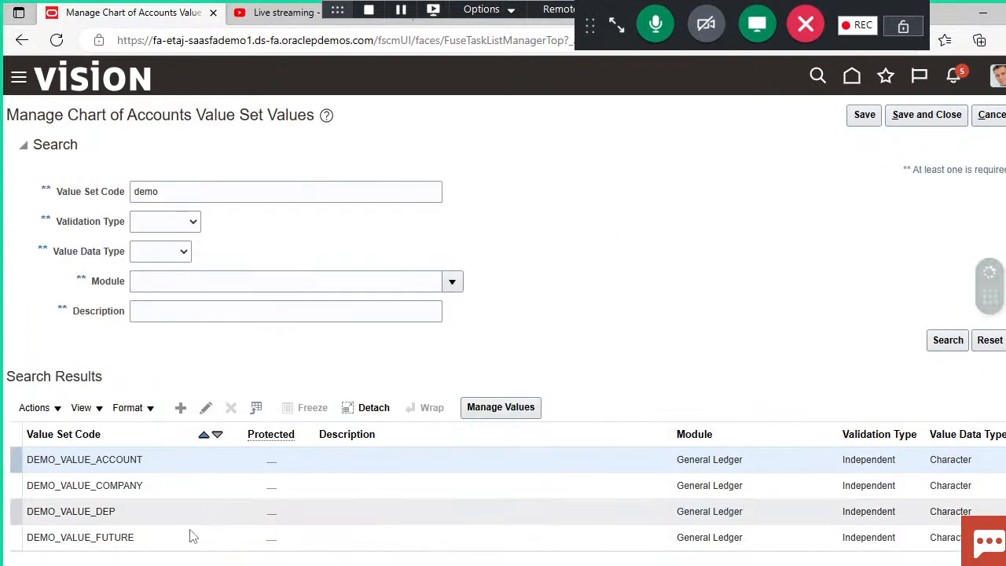
# Step: Add value 0000 with description default to the DEMO_VALUE_FUTURE value set, and save and close the value set values
pyautogui.click(189, 537)
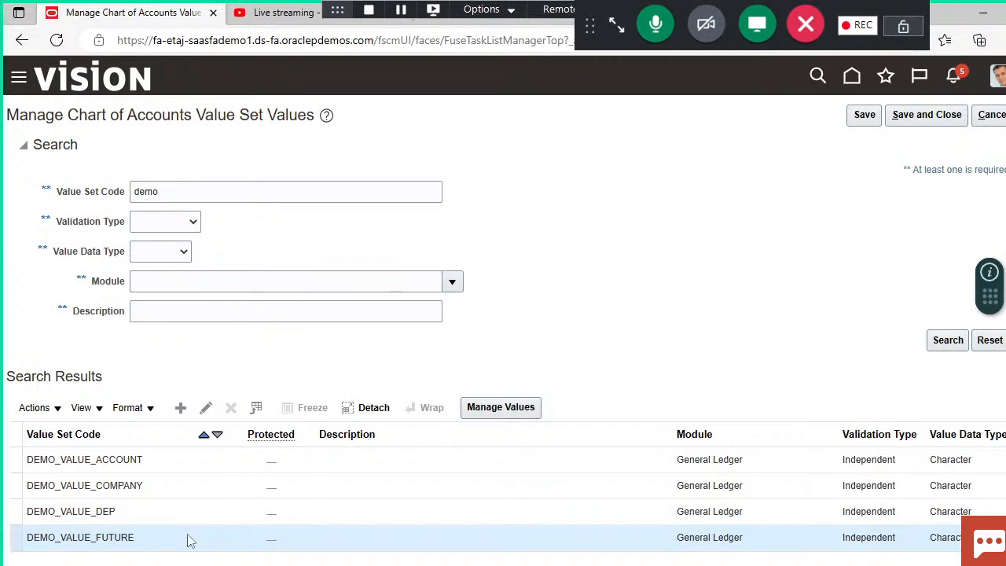
pyautogui.click(487, 416)
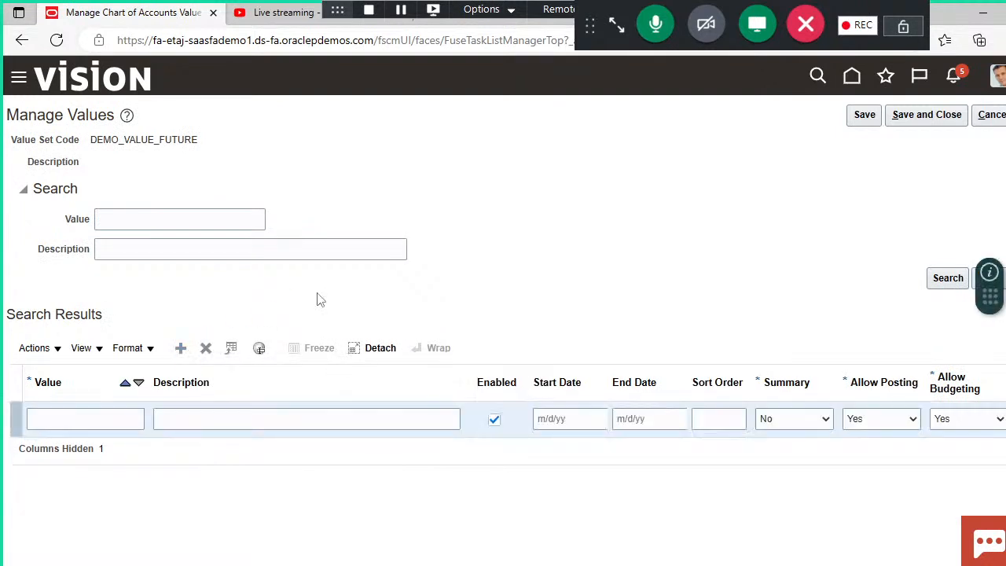
pyautogui.click(120, 424)
pyautogui.write('0000')
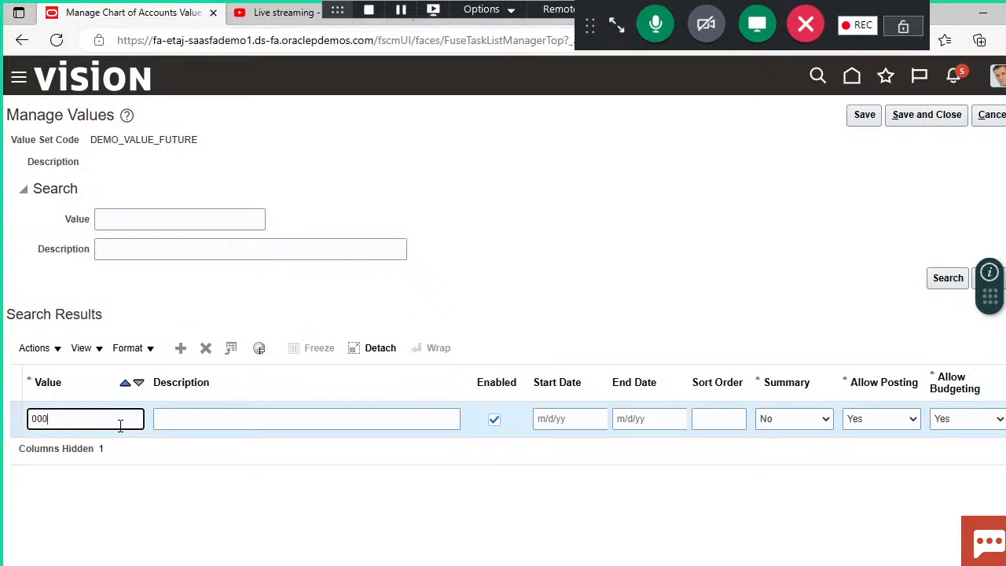
pyautogui.click(209, 422)
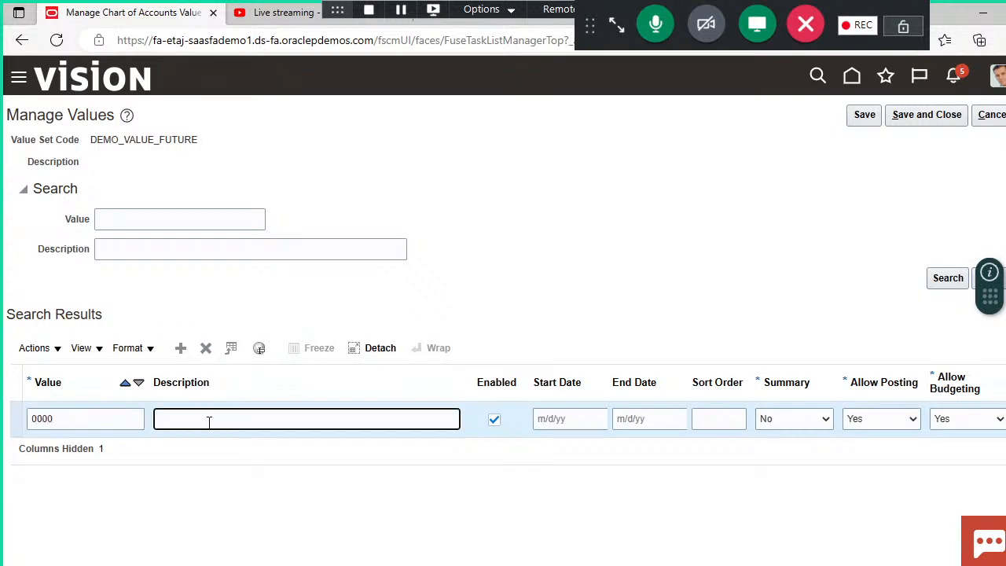
pyautogui.write('default')
pyautogui.click(241, 469)
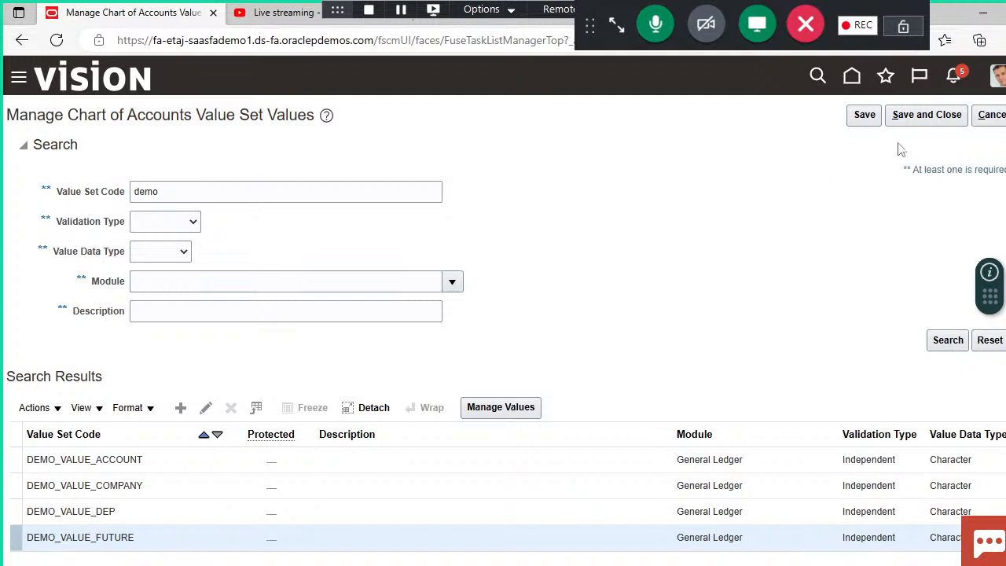
pyautogui.click(932, 117)
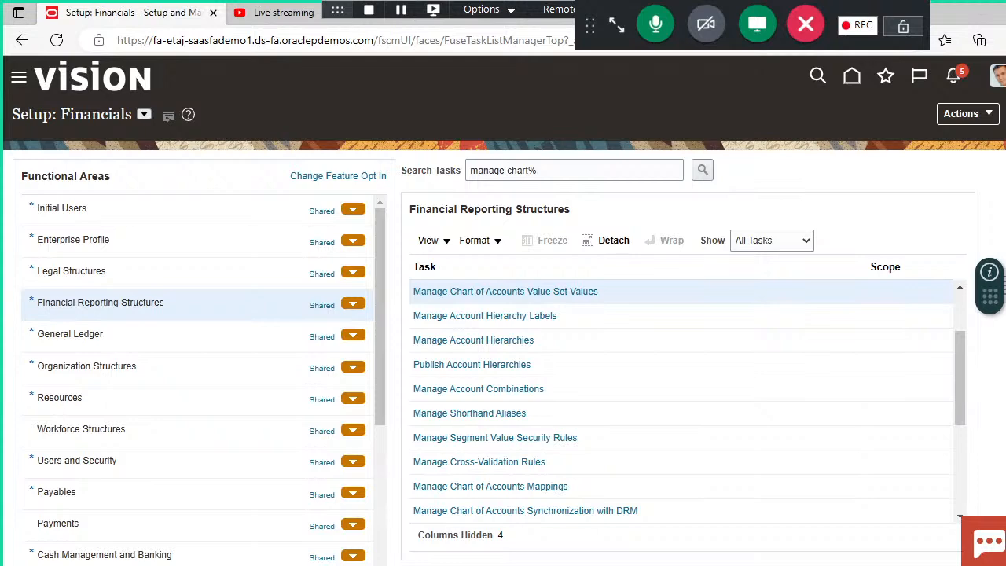
# Step: Read the accounting calendar definition on slide 2 of the Accounting Calendars PowerPoint presentation and return to the Financials setup in the browser
pyautogui.click(598, 565)
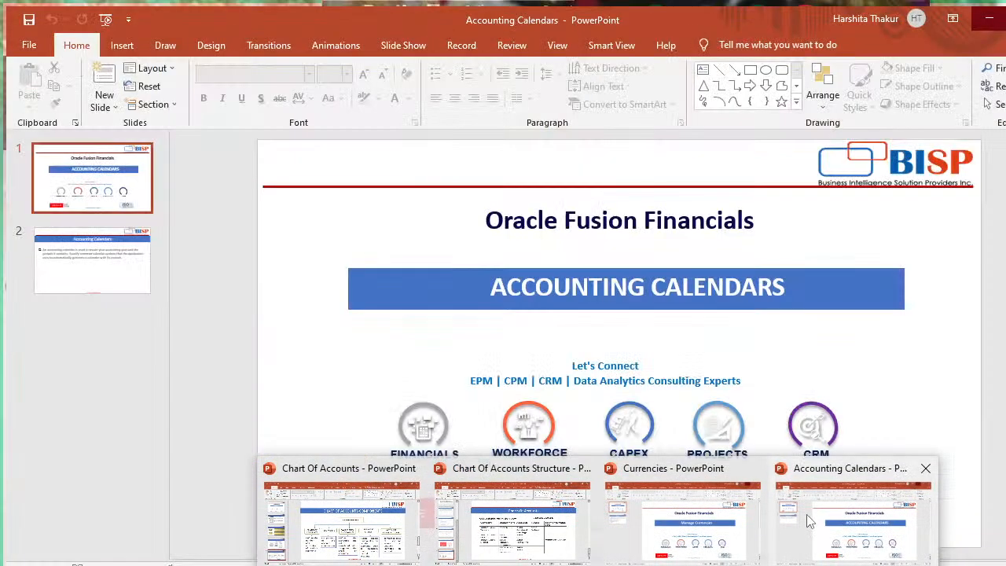
pyautogui.click(807, 514)
pyautogui.click(65, 272)
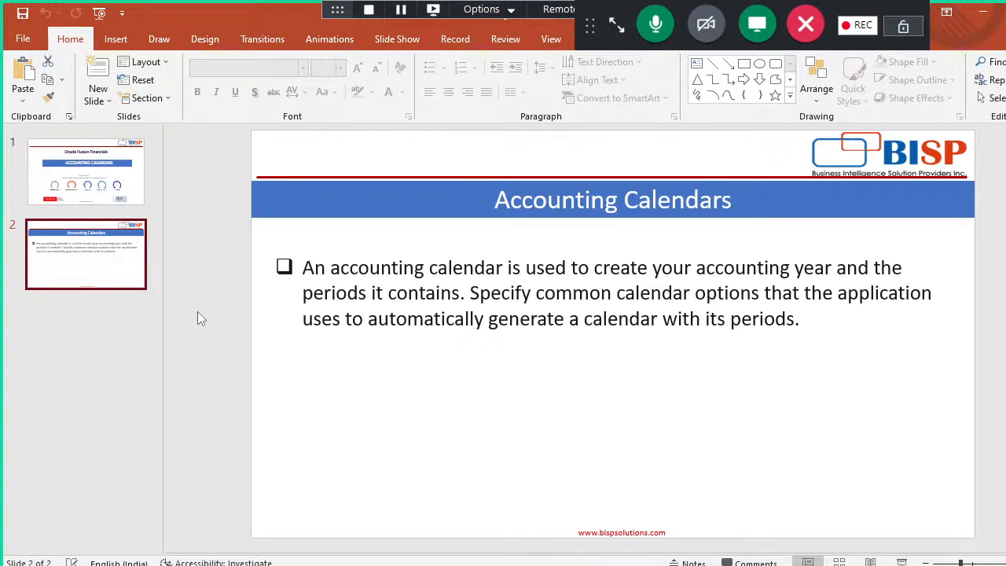
pyautogui.click(511, 565)
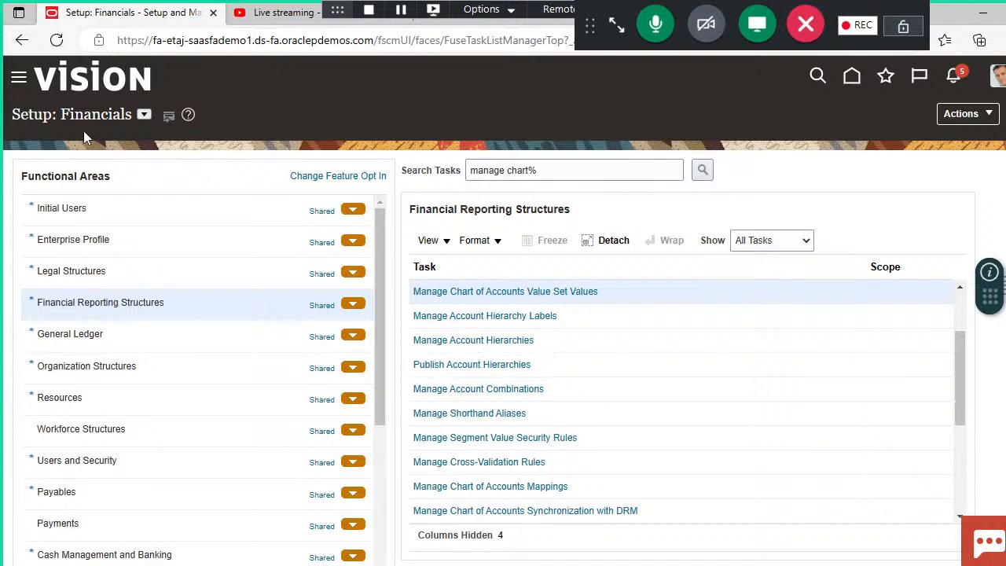
# Step: Search the setup tasks for "manage acc%" and open the Manage Accounting Calendars task
pyautogui.click(636, 178)
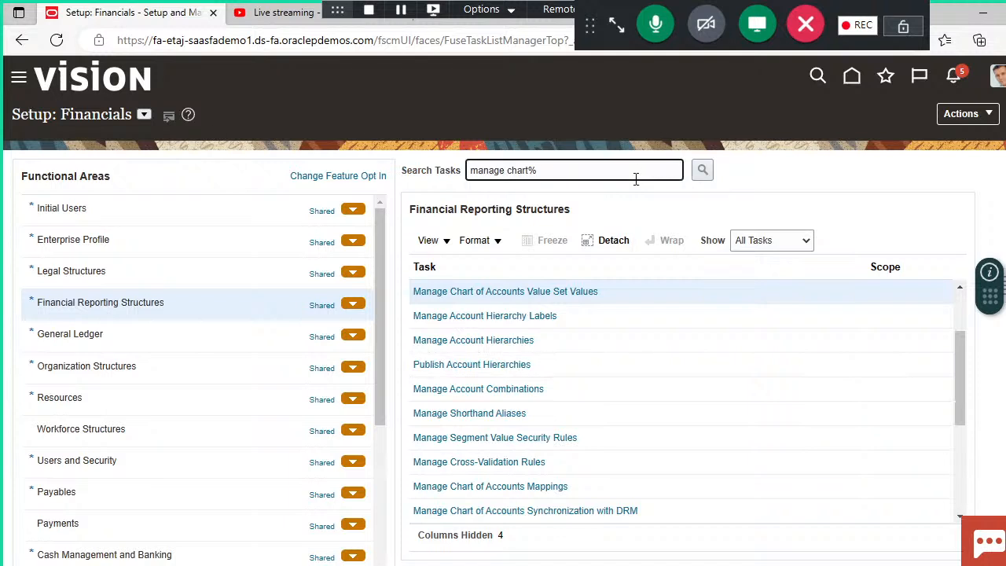
pyautogui.press('BackSpace')
pyautogui.press('BackSpace')
pyautogui.press('BackSpace')
pyautogui.press('BackSpace')
pyautogui.press('BackSpace')
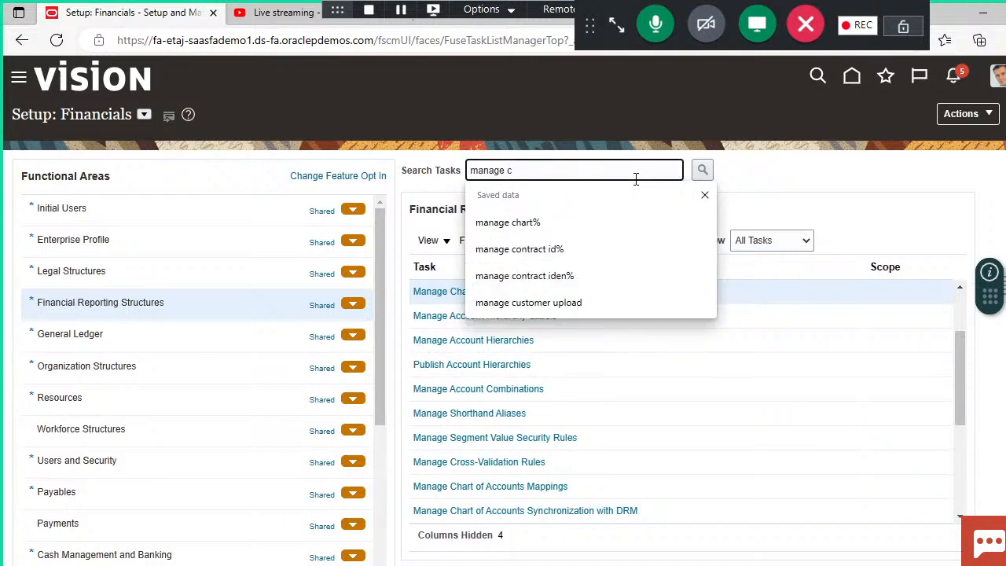
pyautogui.press('BackSpace')
pyautogui.write('acc%')
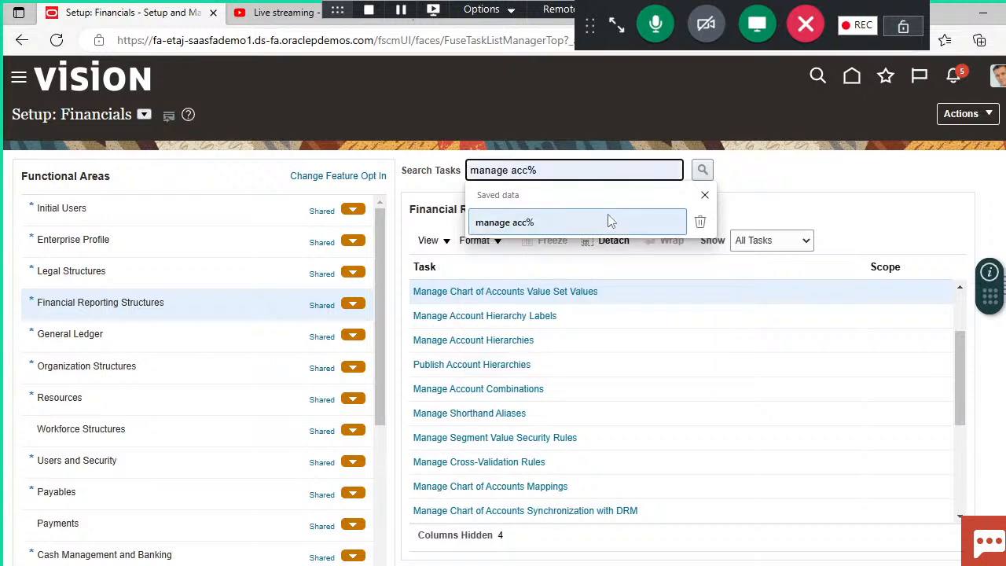
pyautogui.click(598, 223)
pyautogui.click(706, 172)
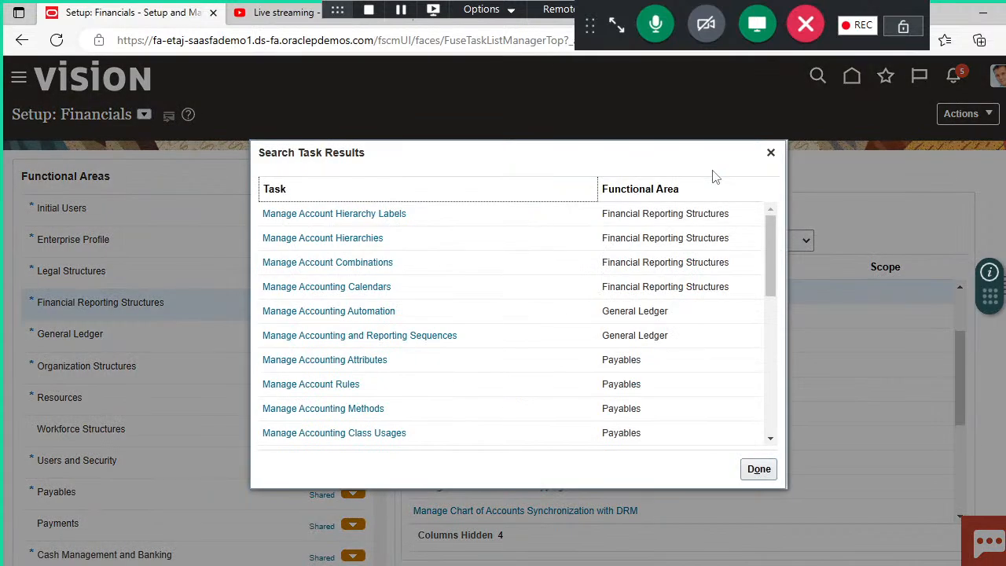
pyautogui.click(339, 286)
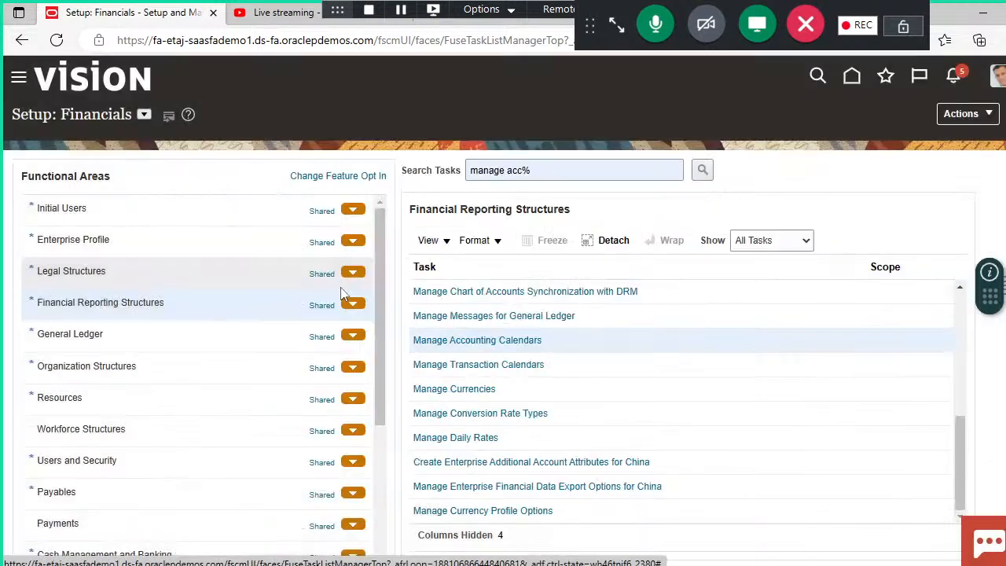
pyautogui.click(489, 341)
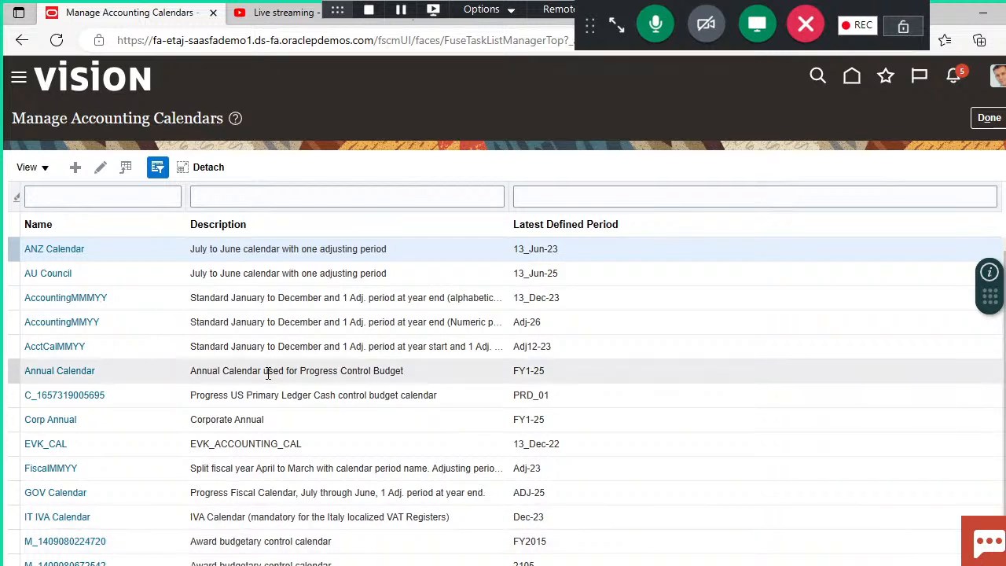
# Step: Start a new accounting calendar named DEMO calendar with start date 1/1/23
pyautogui.click(75, 167)
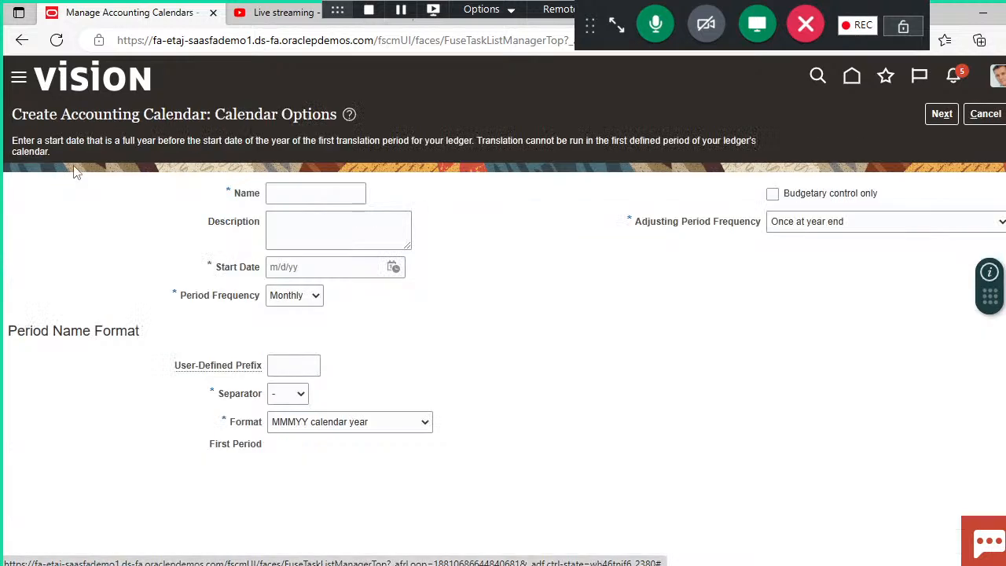
pyautogui.click(338, 188)
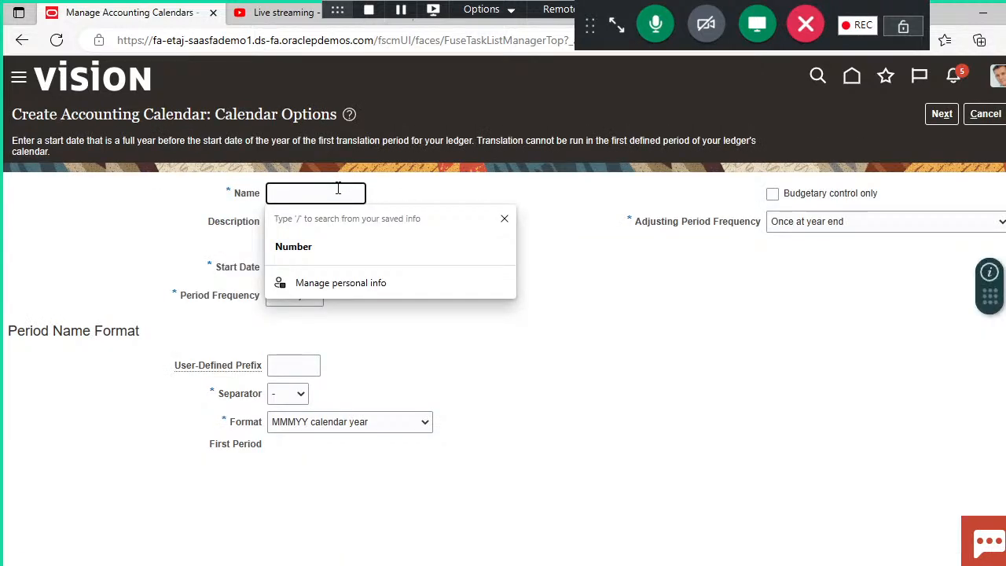
pyautogui.write('DEMO ')
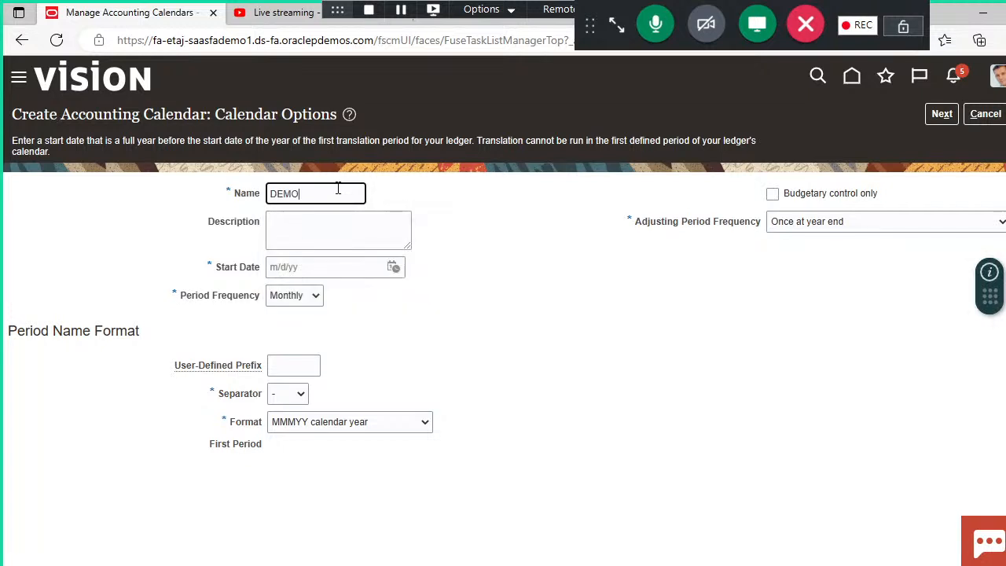
pyautogui.write('calendar')
pyautogui.click(503, 281)
pyautogui.click(393, 267)
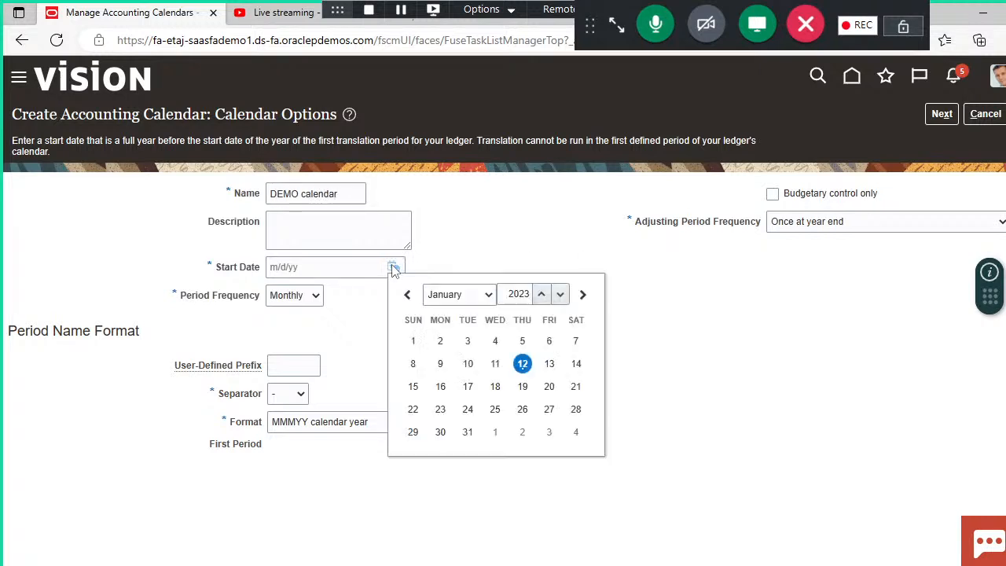
pyautogui.click(413, 340)
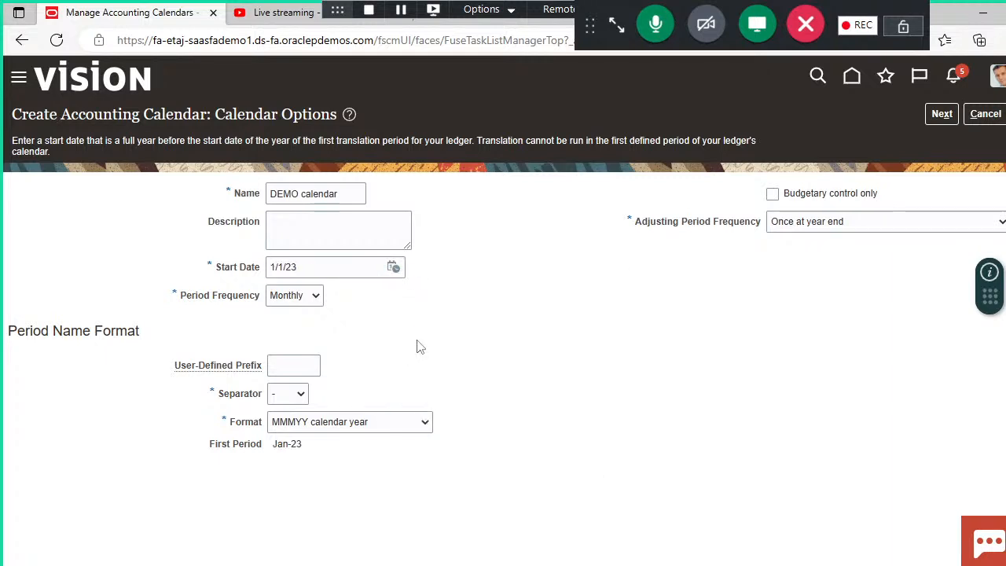
# Step: Keep the Monthly period frequency and MMMYY calendar year format, choose Once at year end as adjusting period frequency, and continue to the period details
pyautogui.click(314, 296)
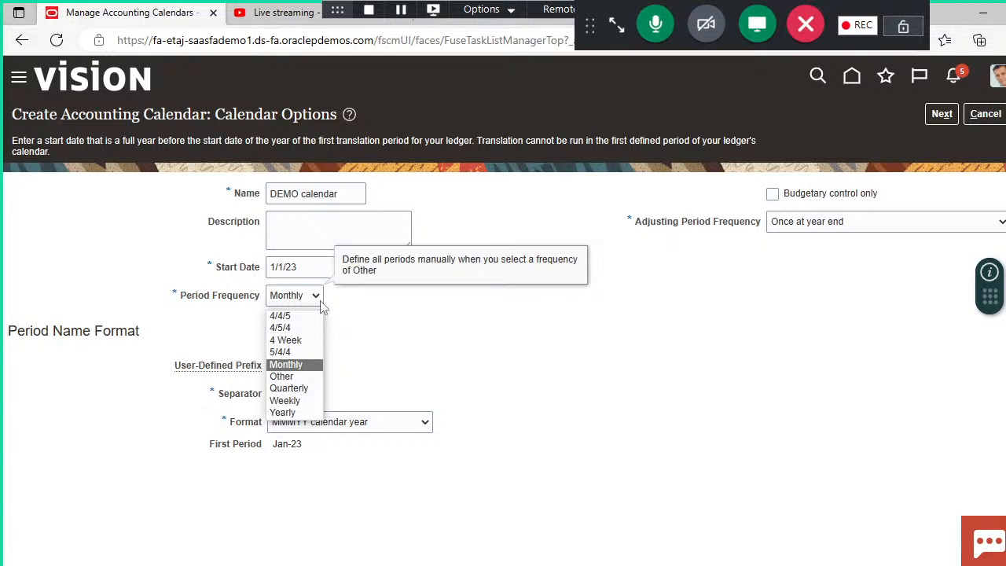
pyautogui.click(320, 305)
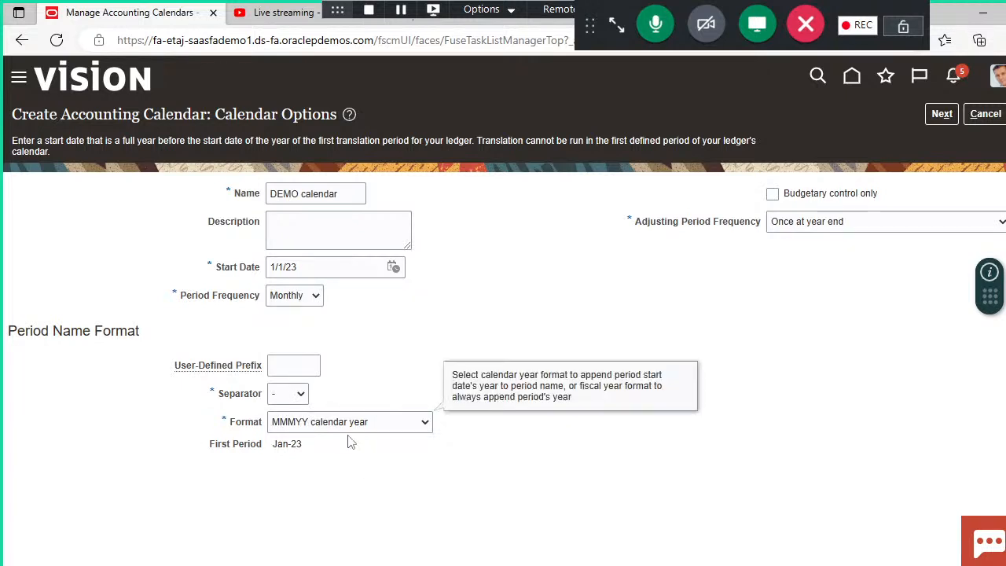
pyautogui.click(422, 431)
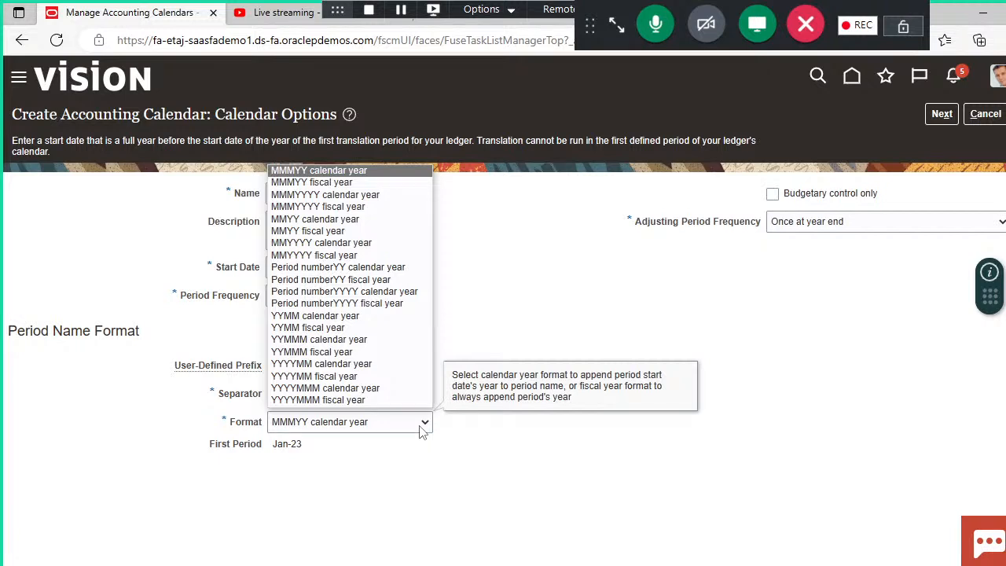
pyautogui.click(420, 430)
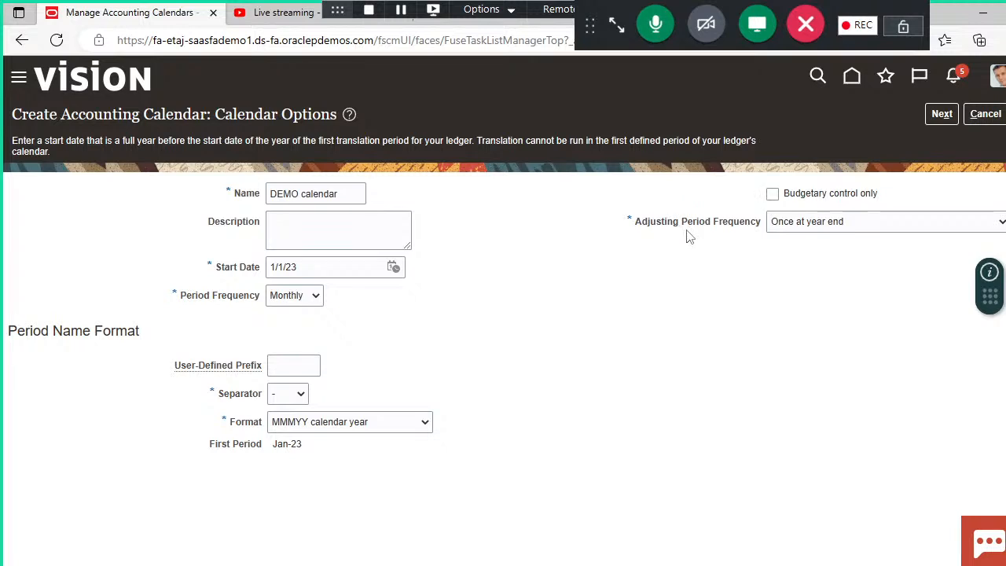
pyautogui.click(886, 227)
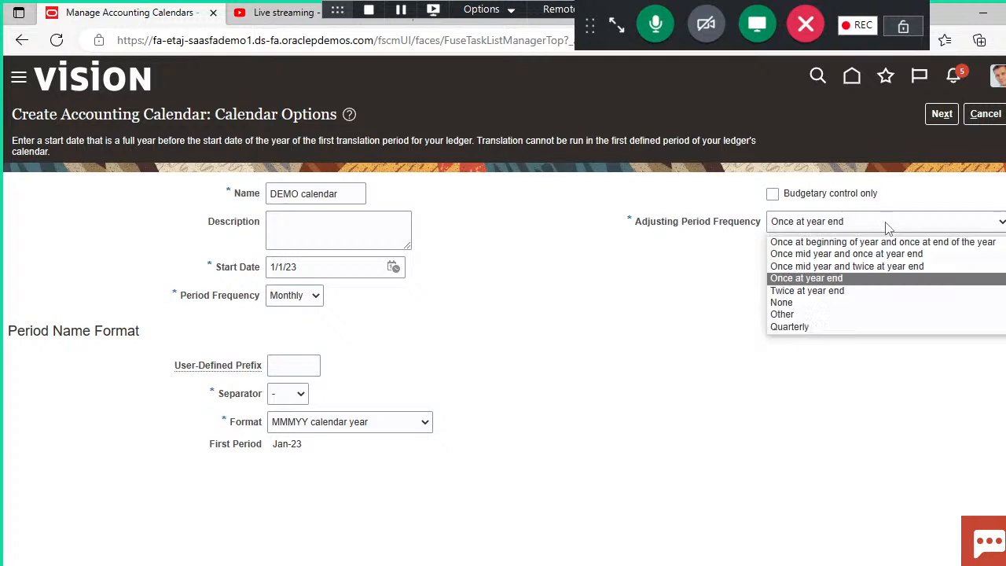
pyautogui.click(864, 279)
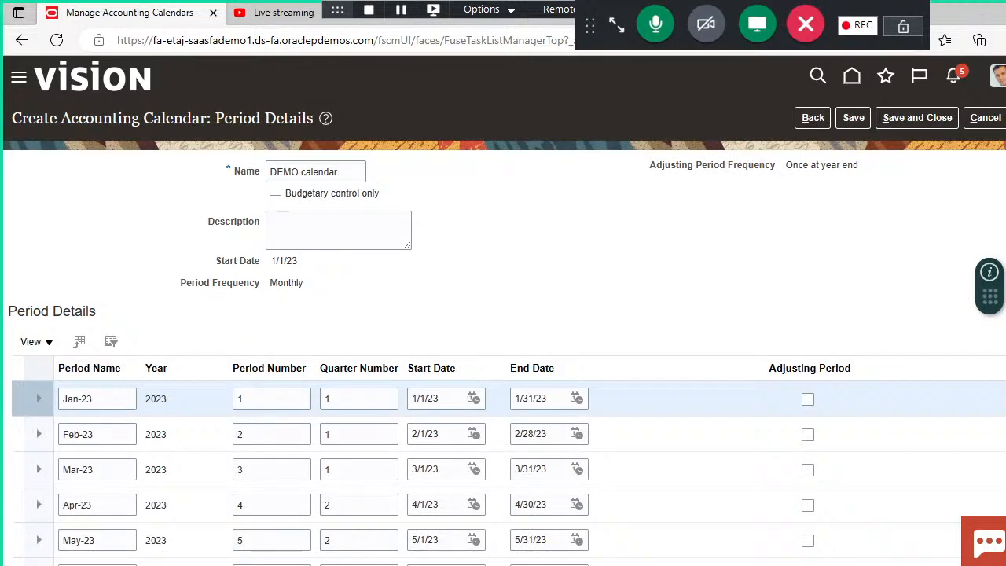
# Step: Set the start date of adjusting period 13_Dec-23 to 12/1/23, review the periods, and save and close the calendar
pyautogui.scroll(-1, 503, 353)
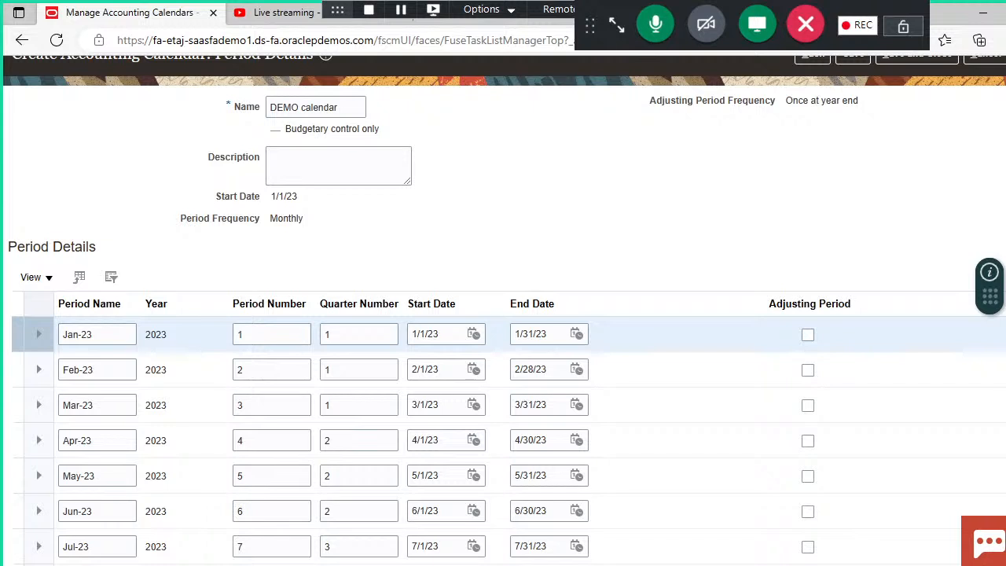
pyautogui.scroll(-4, 503, 314)
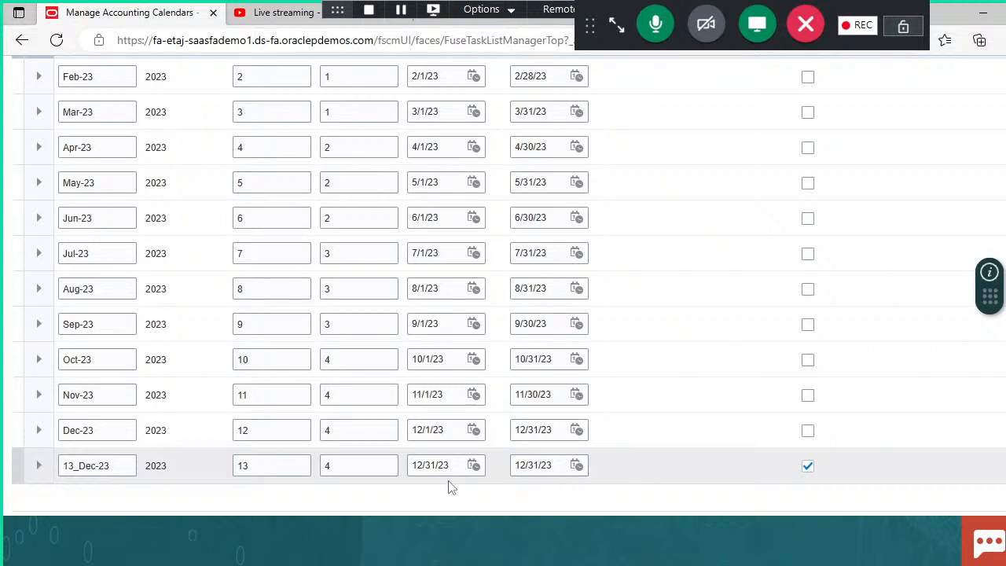
pyautogui.click(472, 468)
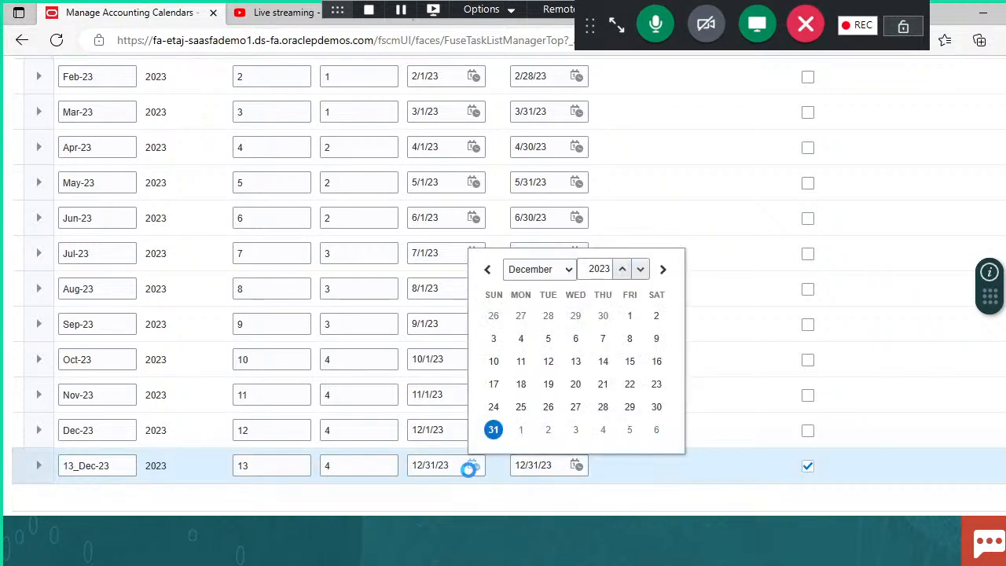
pyautogui.click(629, 316)
pyautogui.click(524, 505)
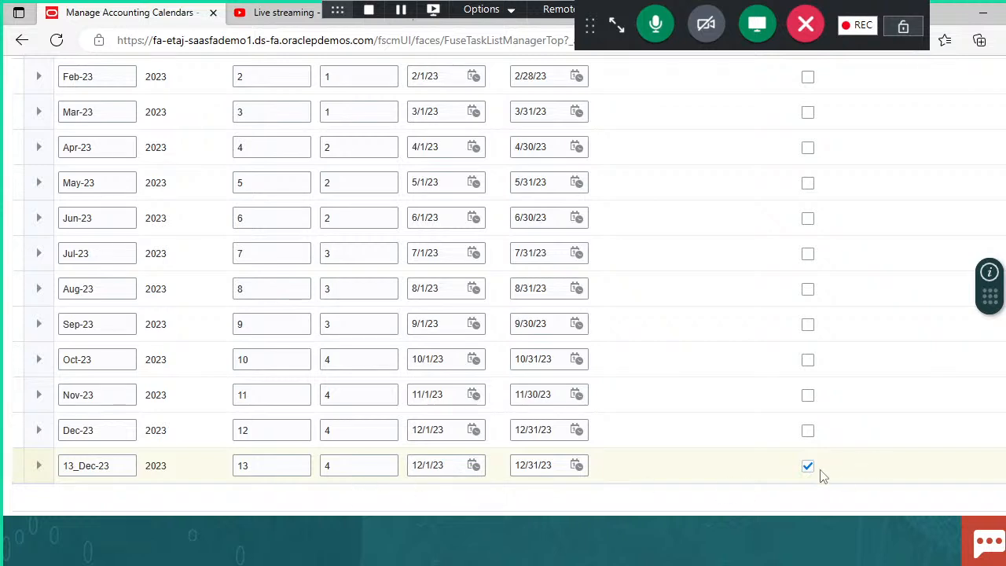
pyautogui.scroll(5, 818, 362)
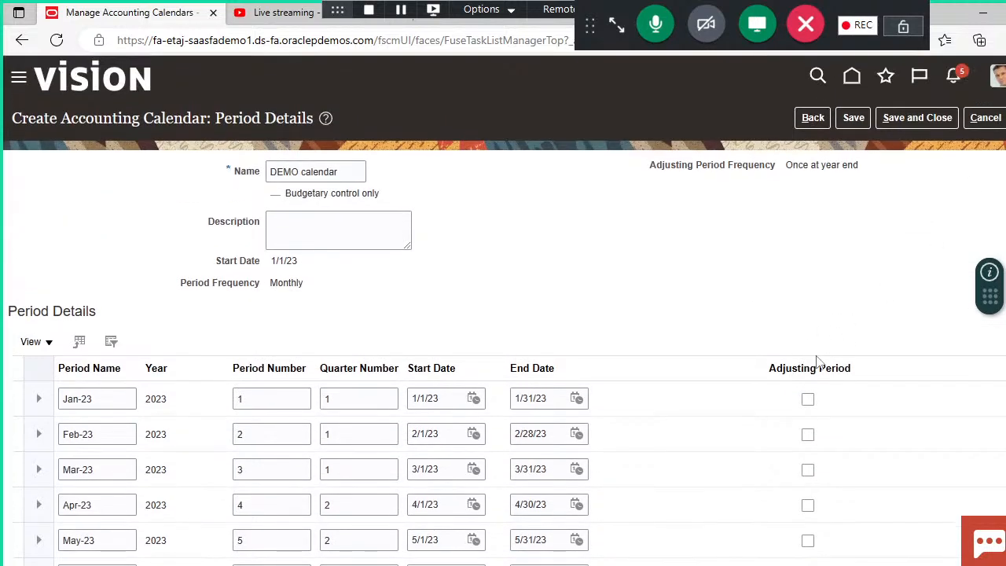
pyautogui.scroll(-5, 345, 467)
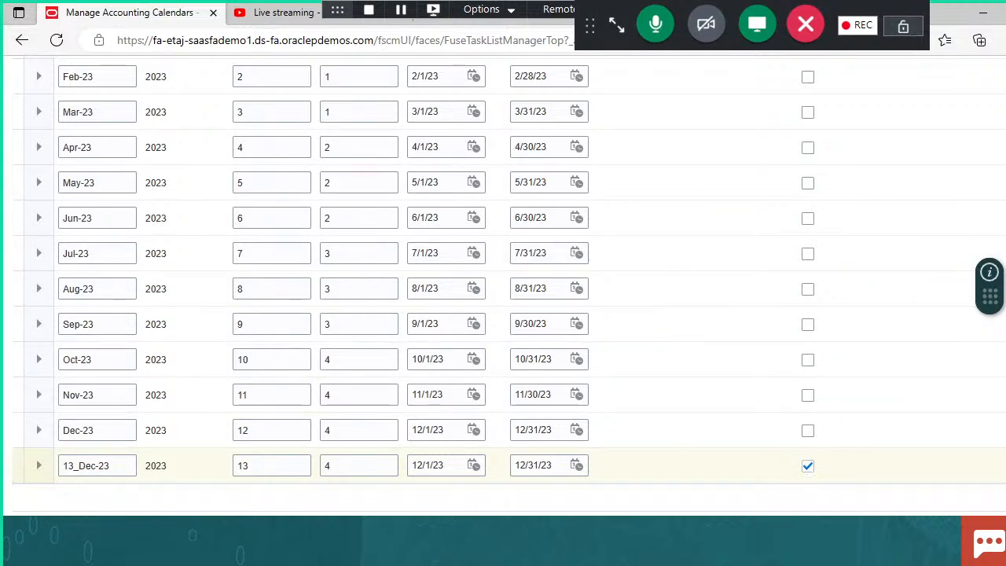
pyautogui.scroll(5, 950, 267)
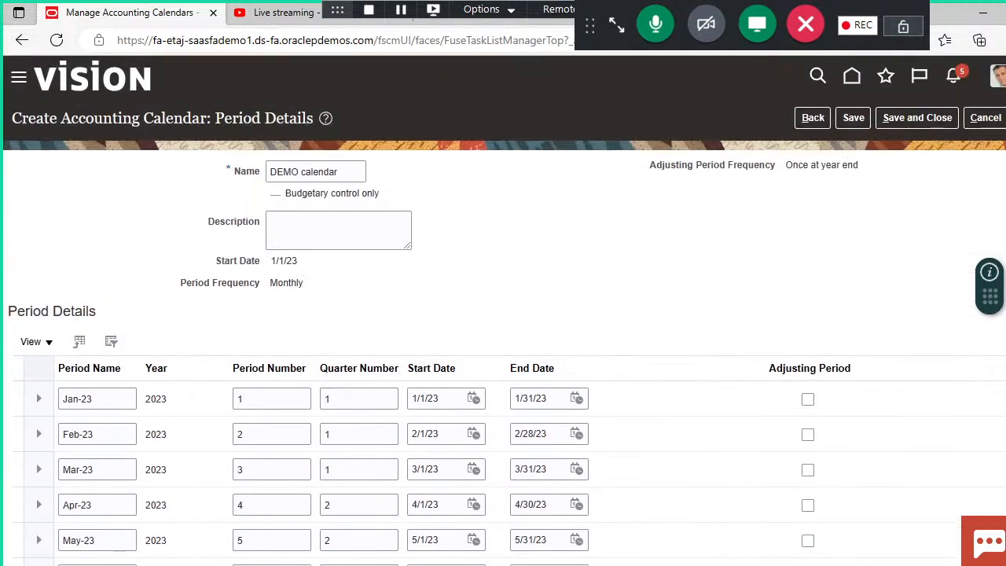
pyautogui.click(908, 118)
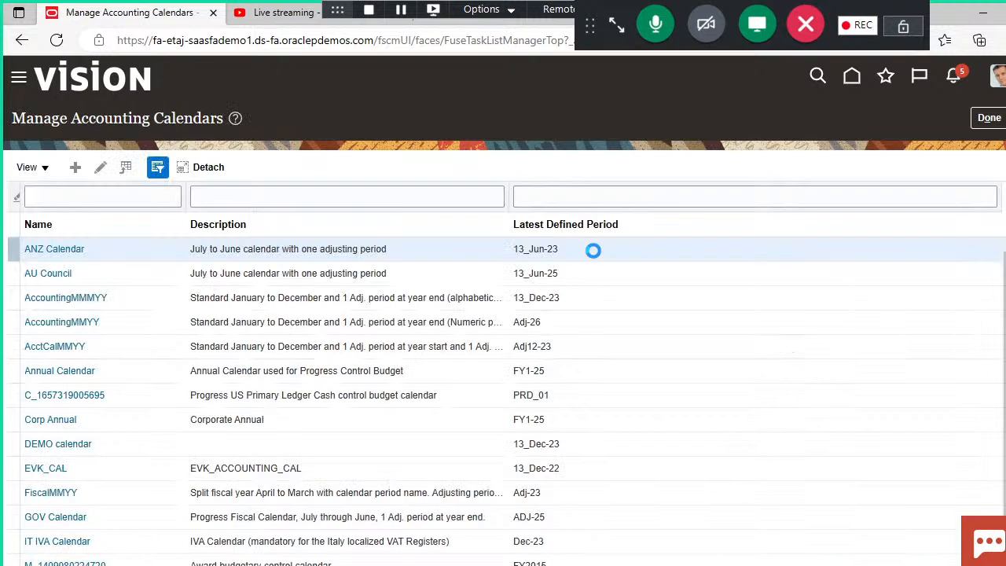
# Step: Filter the accounting calendars by the name demo and open DEMO calendar for editing
pyautogui.click(120, 195)
pyautogui.write('demo')
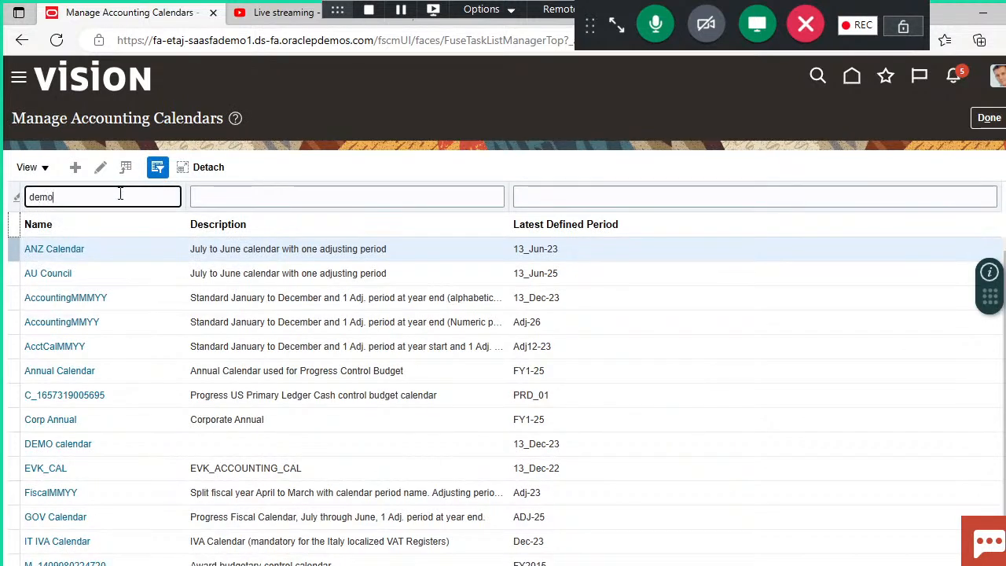
pyautogui.press('Return')
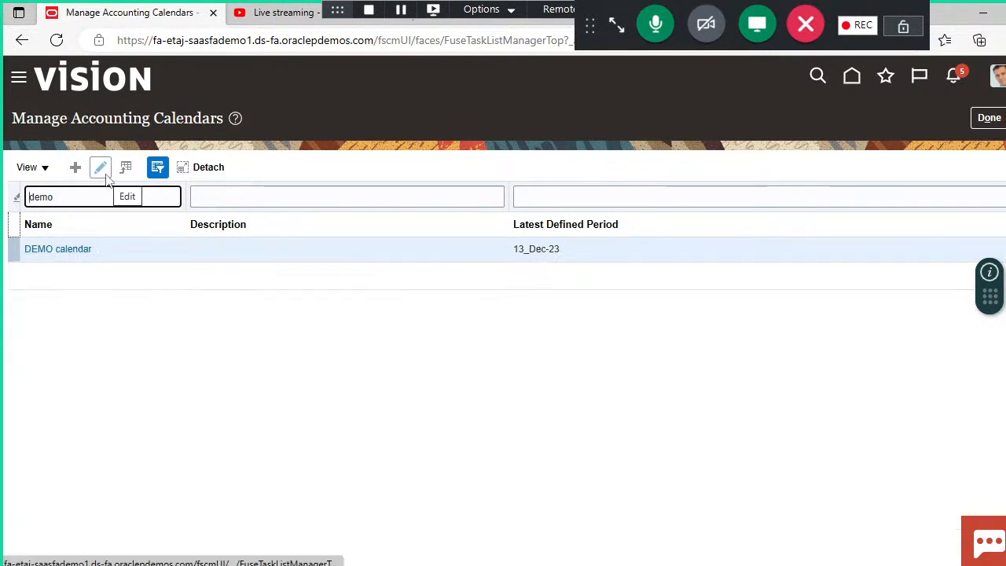
pyautogui.click(101, 174)
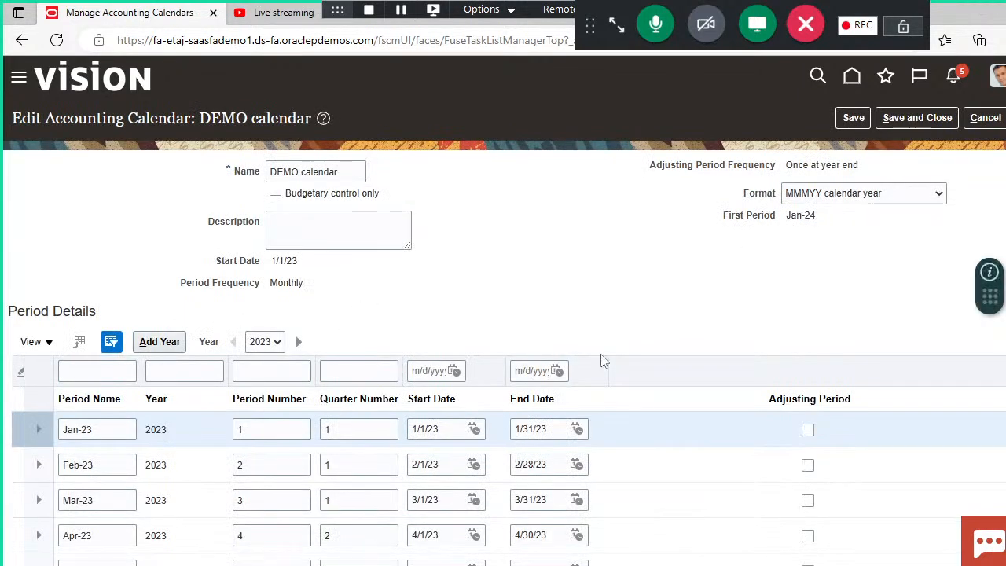
# Step: Add the year 2024 to DEMO calendar, review its periods, save and close it, and return to the Financials setup
pyautogui.click(173, 344)
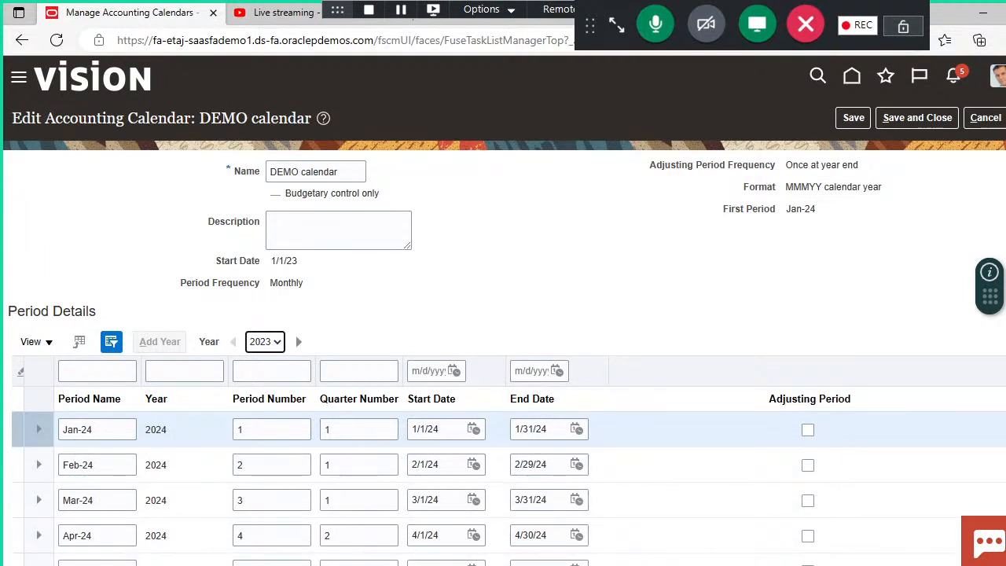
pyautogui.scroll(-3, 243, 423)
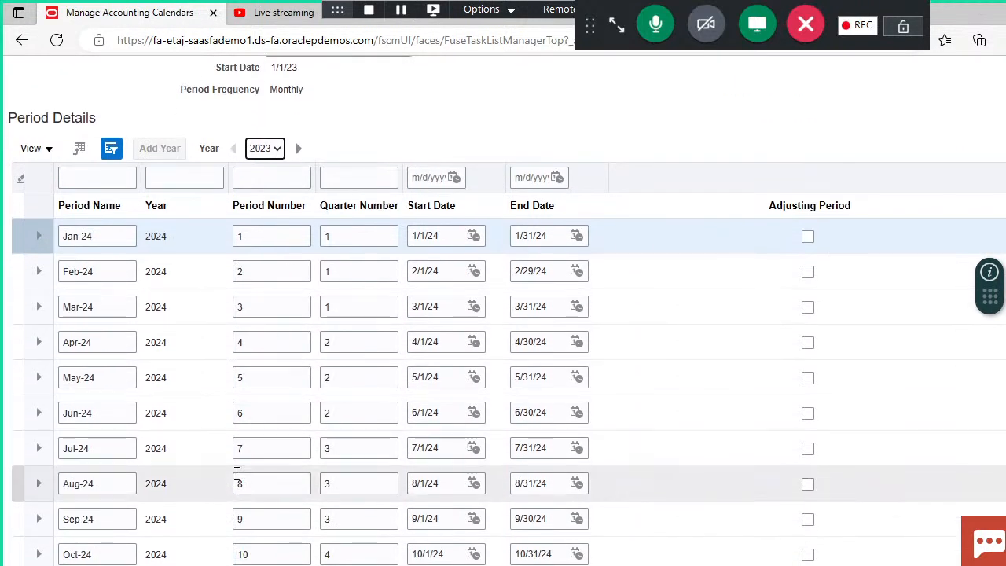
pyautogui.scroll(-3, 385, 283)
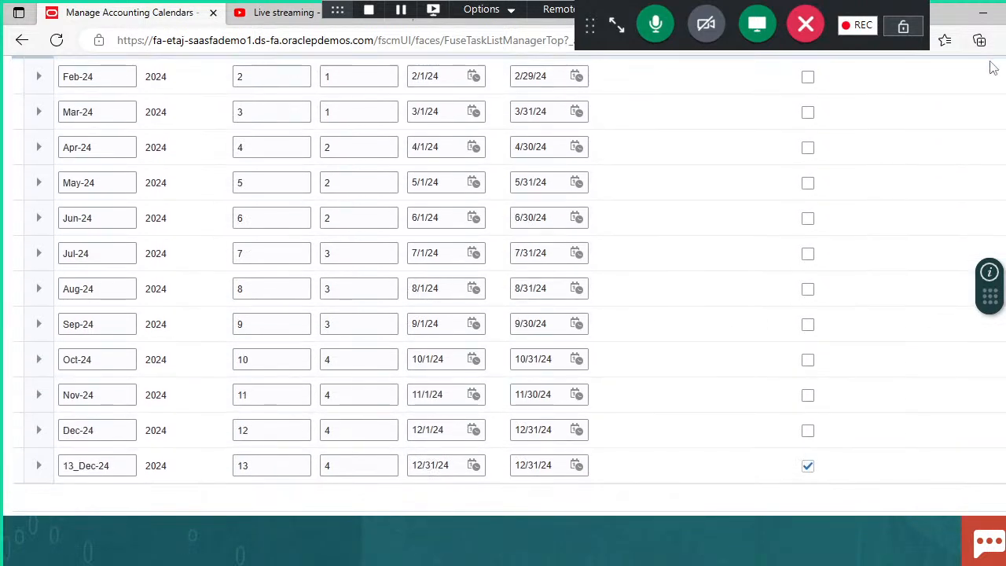
pyautogui.scroll(6, 849, 220)
pyautogui.scroll(1, 505, 310)
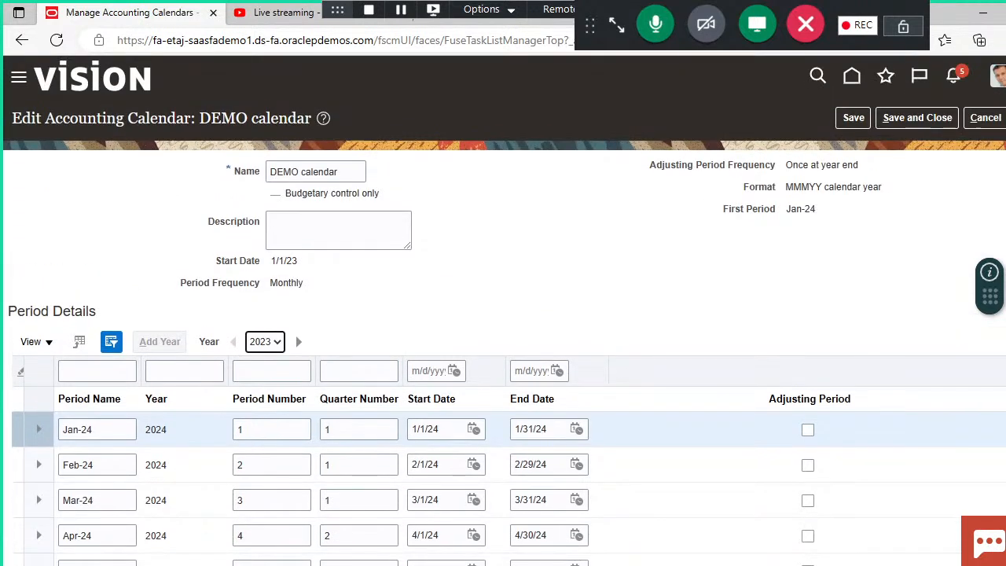
pyautogui.click(935, 123)
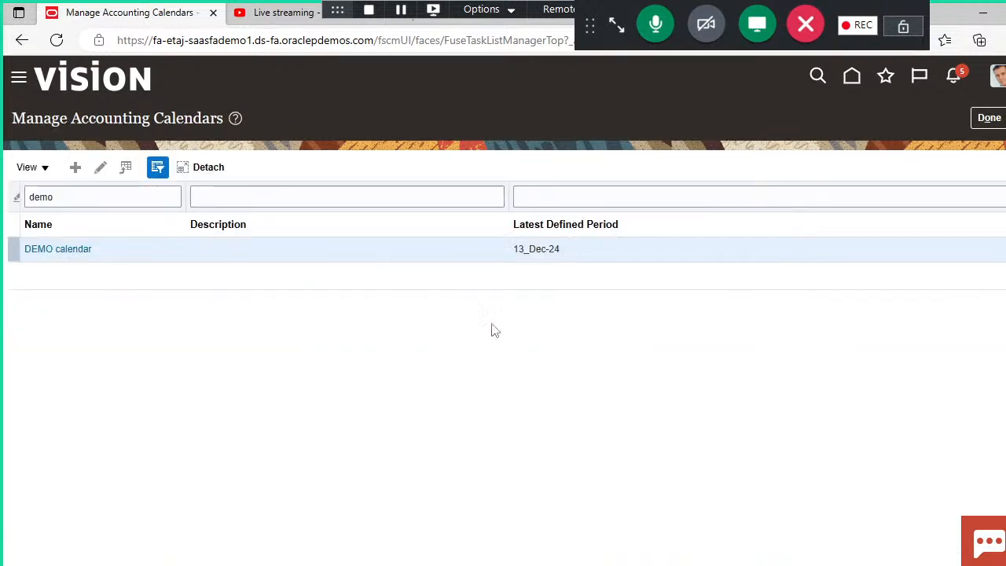
pyautogui.click(987, 118)
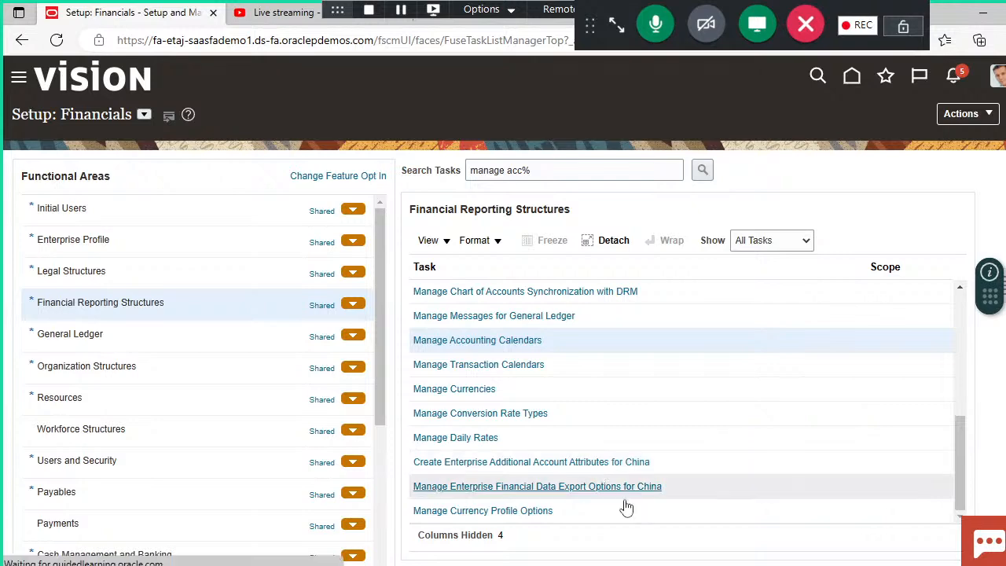
# Step: Switch to the Currencies PowerPoint presentation and read the currency definition on slide 2
pyautogui.moveTo(597, 565)
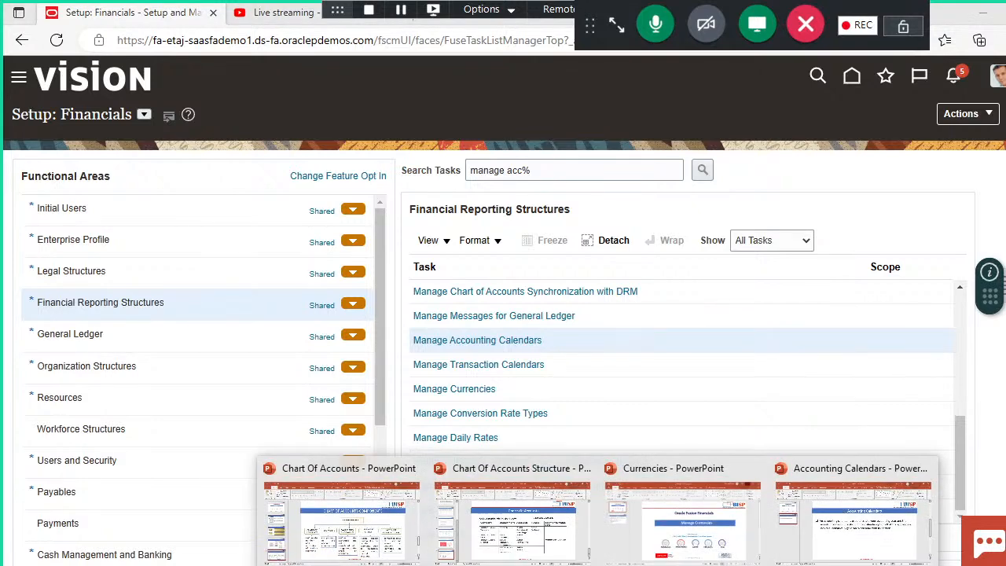
pyautogui.click(712, 528)
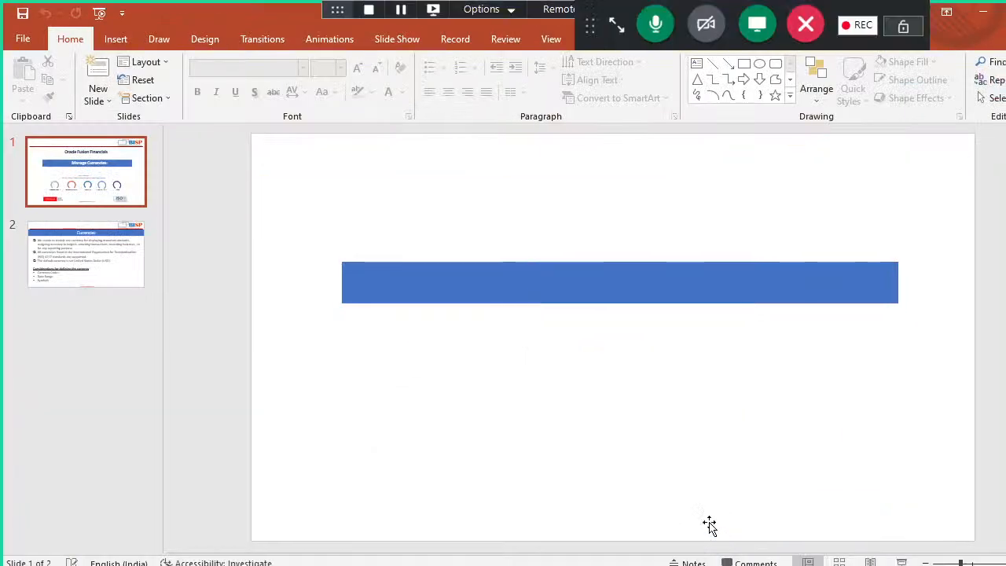
pyautogui.click(123, 250)
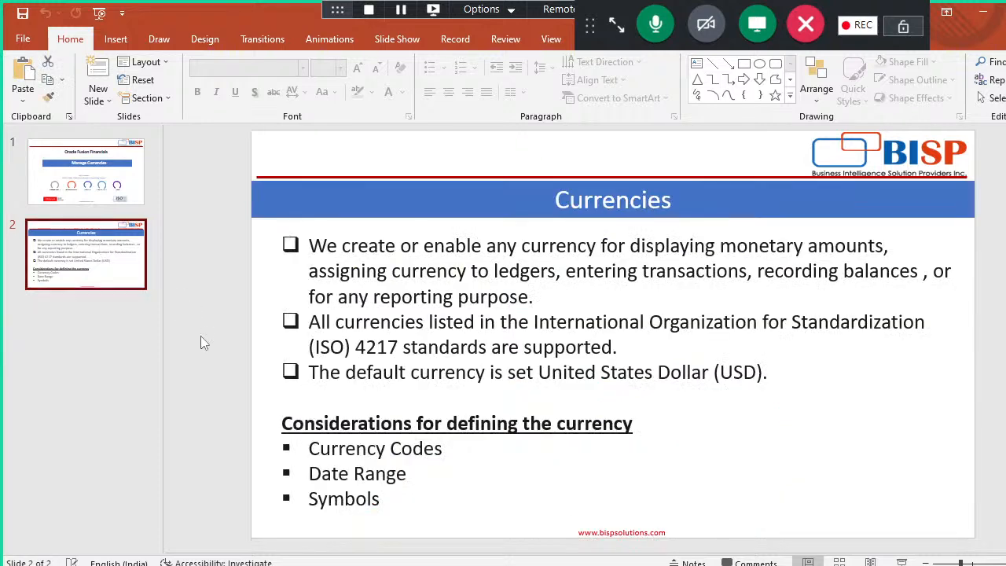